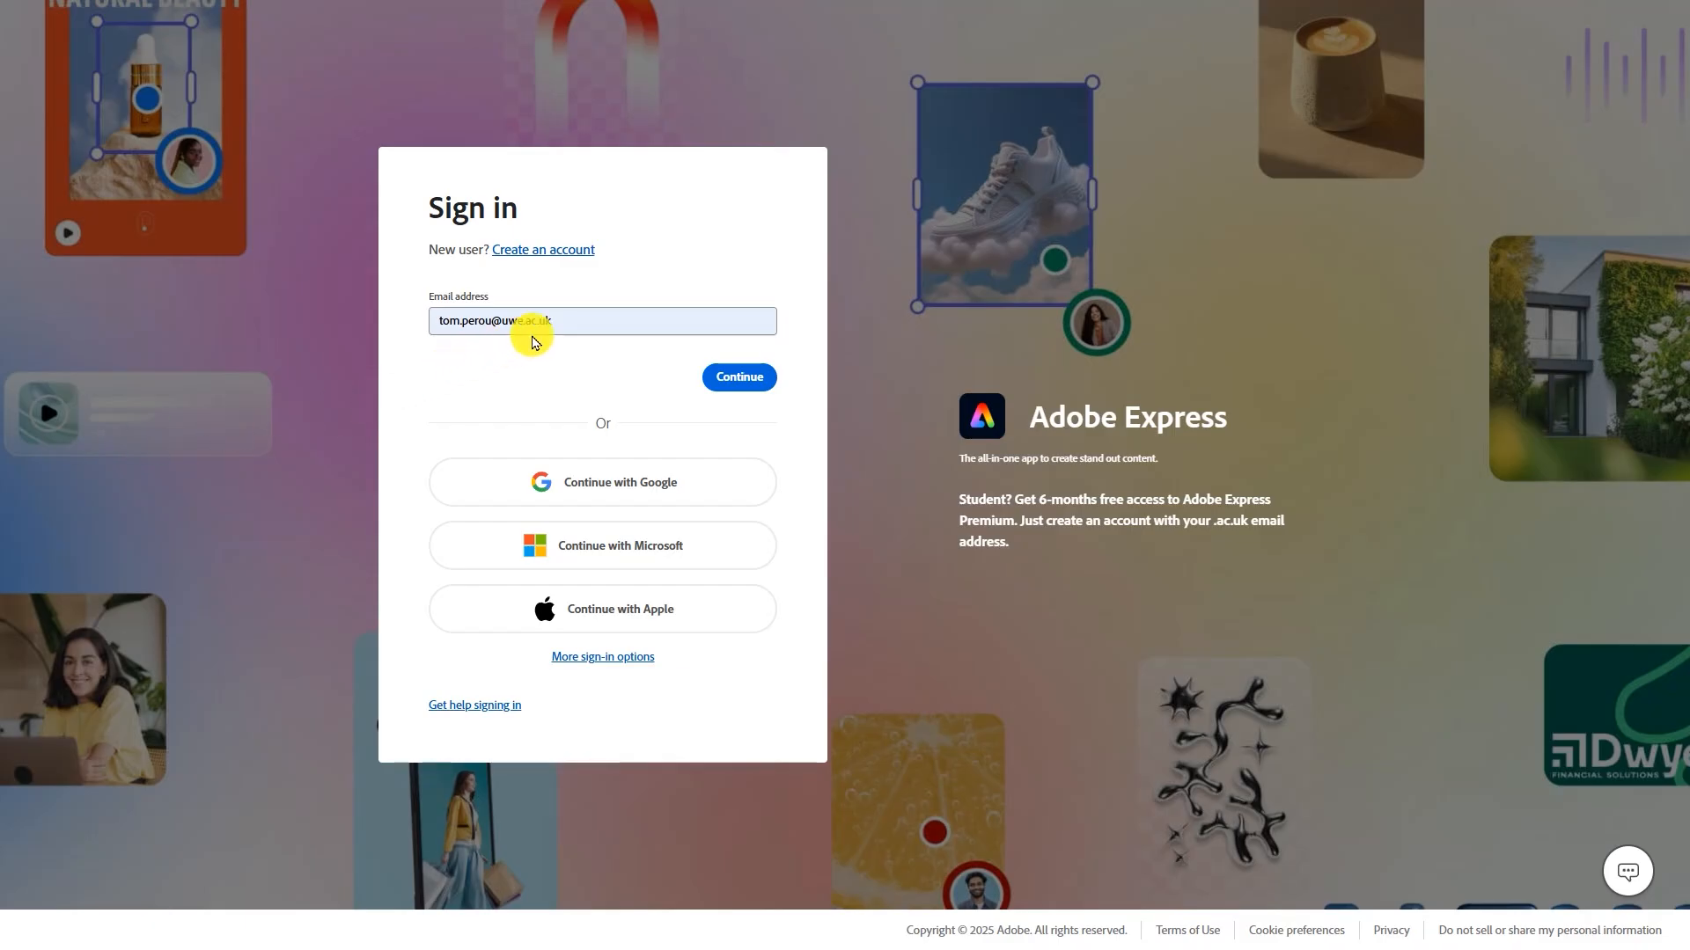
Sign in with the entered university e-mail address, choosing the Company or School Account
{"action": "left_click", "coordinate": [737, 380]}
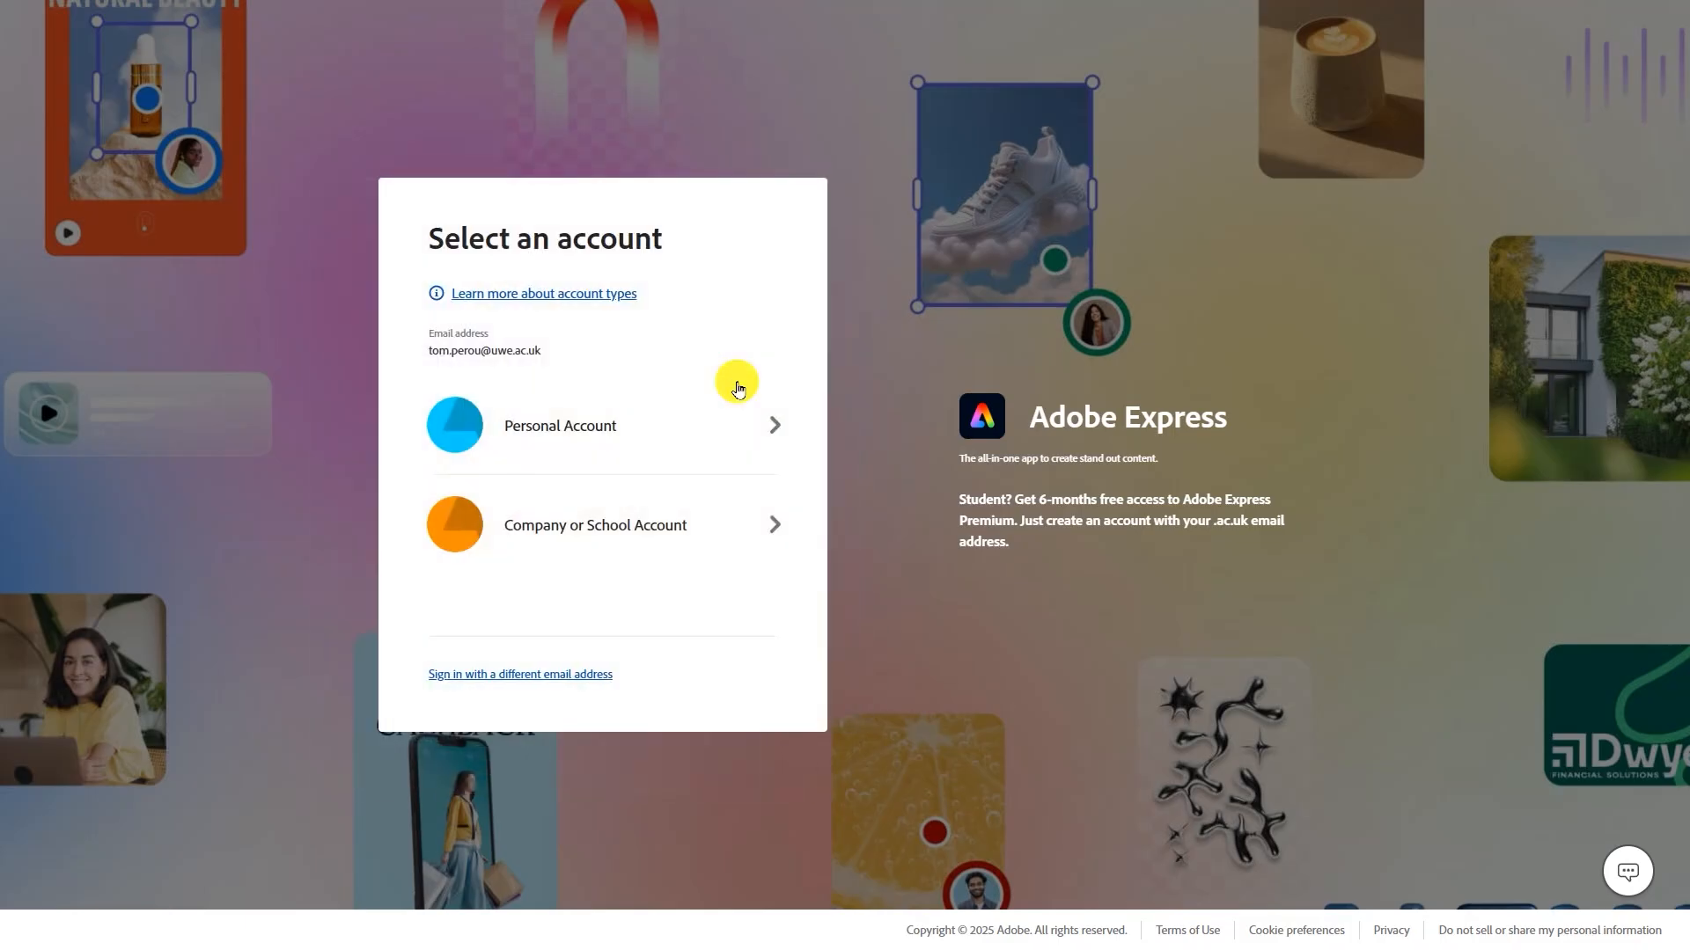
{"action": "left_click", "coordinate": [461, 531]}
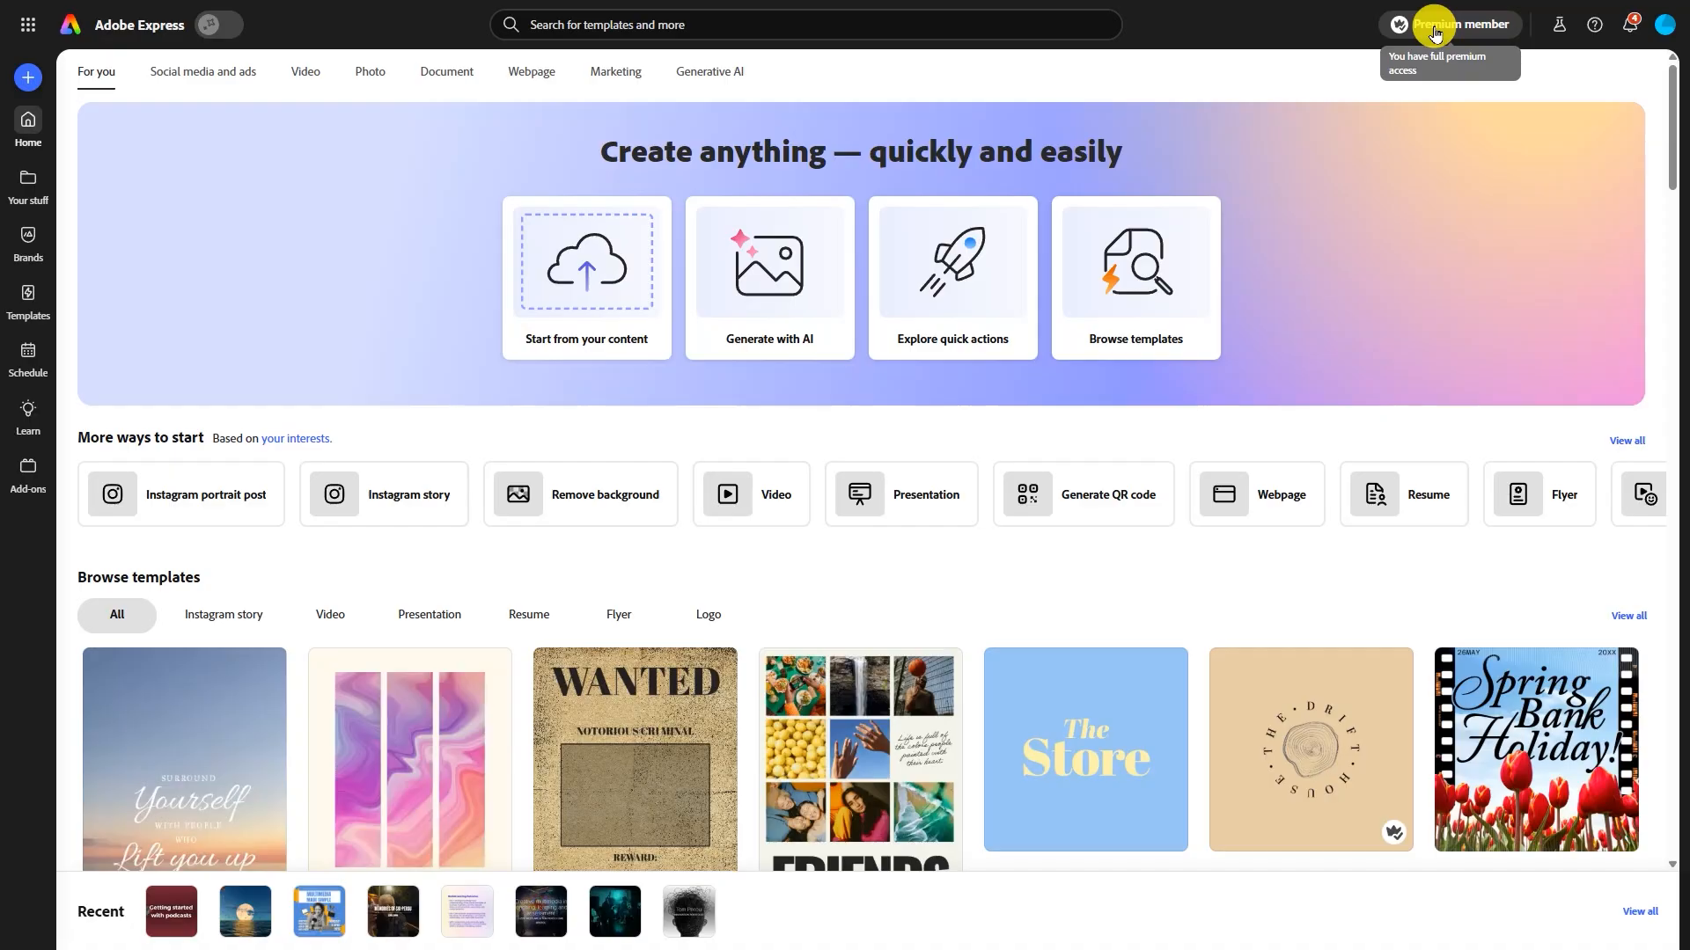
Create a new standard landscape video project at 1920 x 1080 px
{"action": "left_click", "coordinate": [33, 81]}
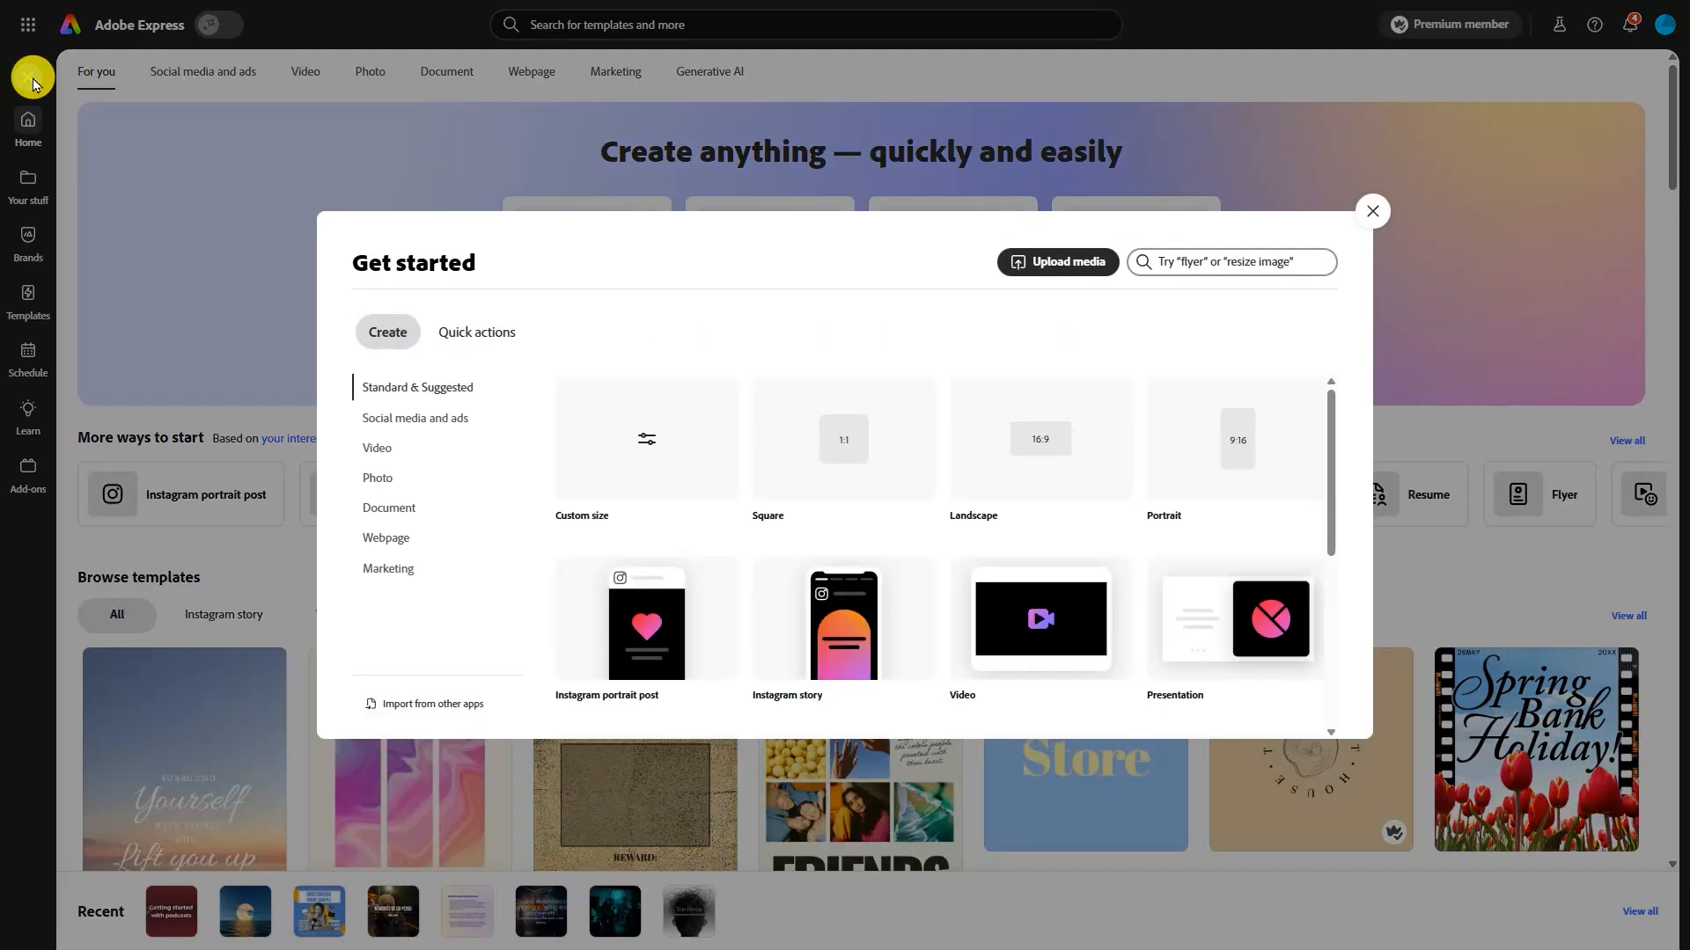
{"action": "left_click", "coordinate": [372, 453]}
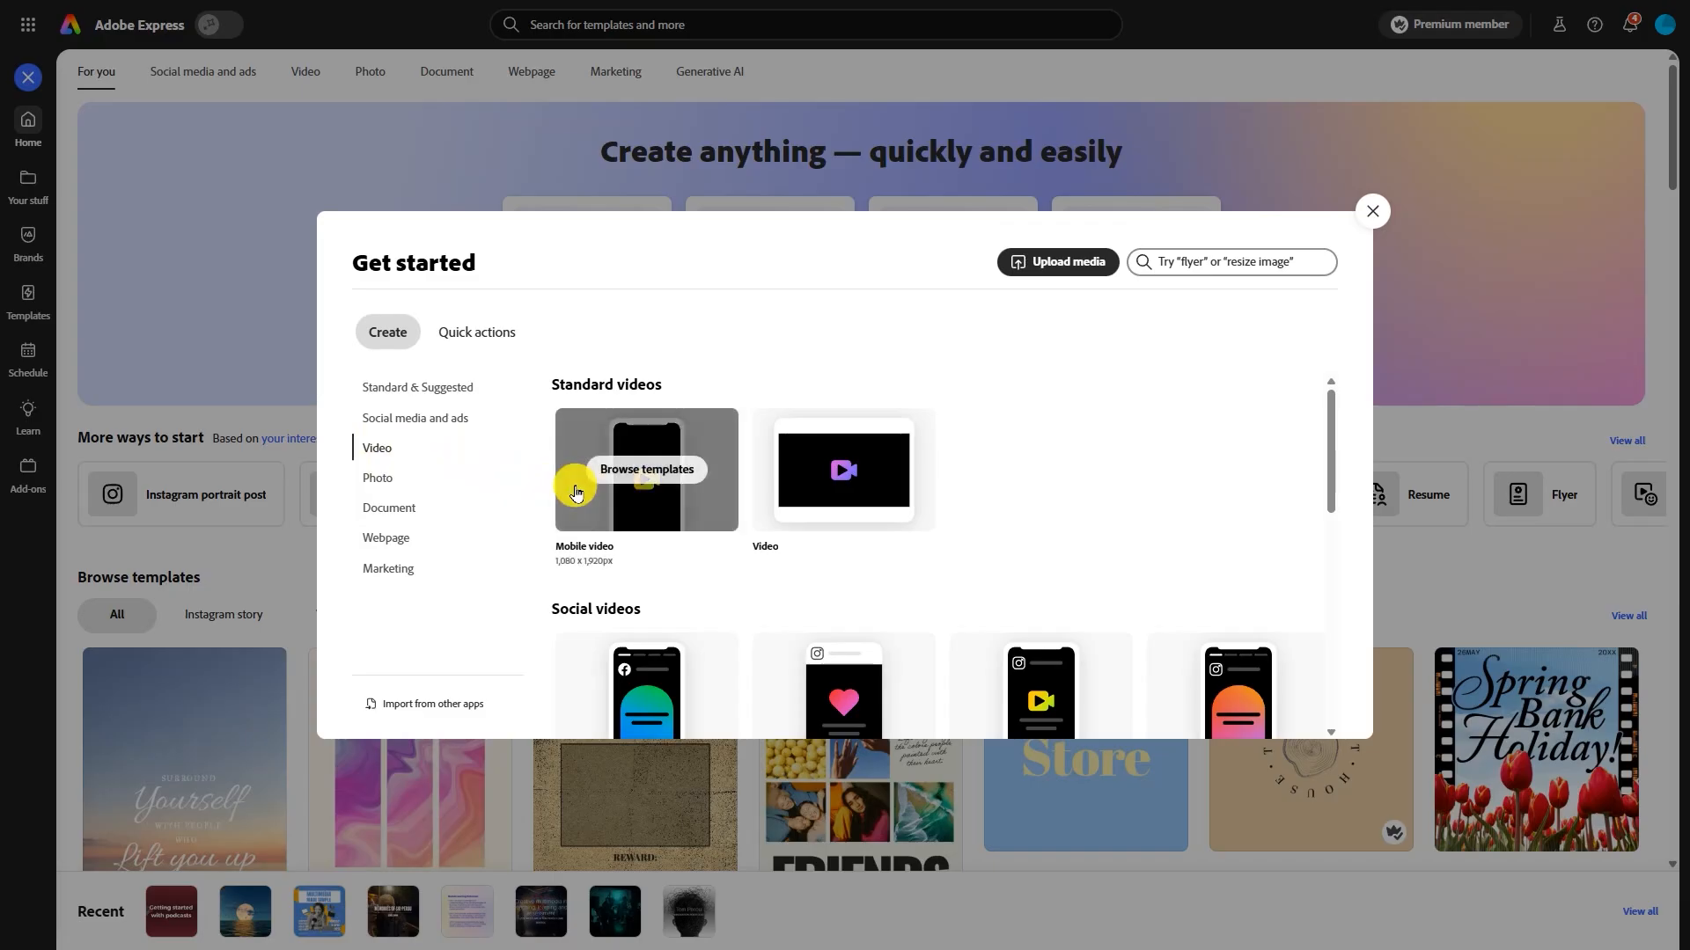
{"action": "mouse_move", "coordinate": [801, 525]}
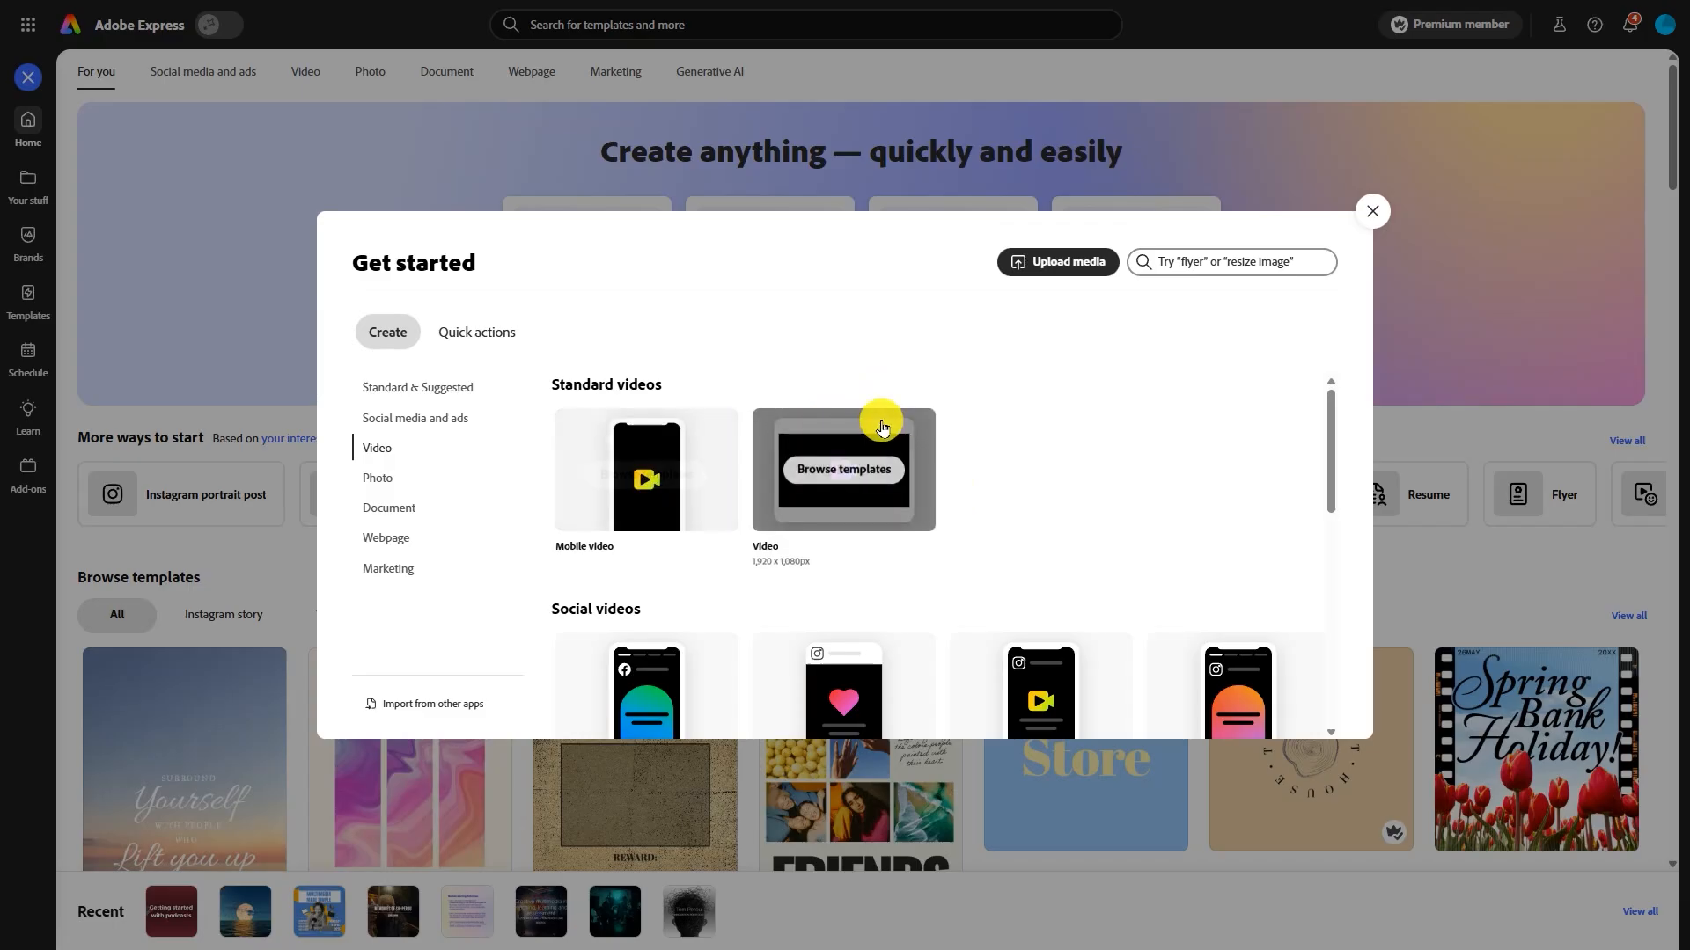
{"action": "left_click", "coordinate": [820, 442]}
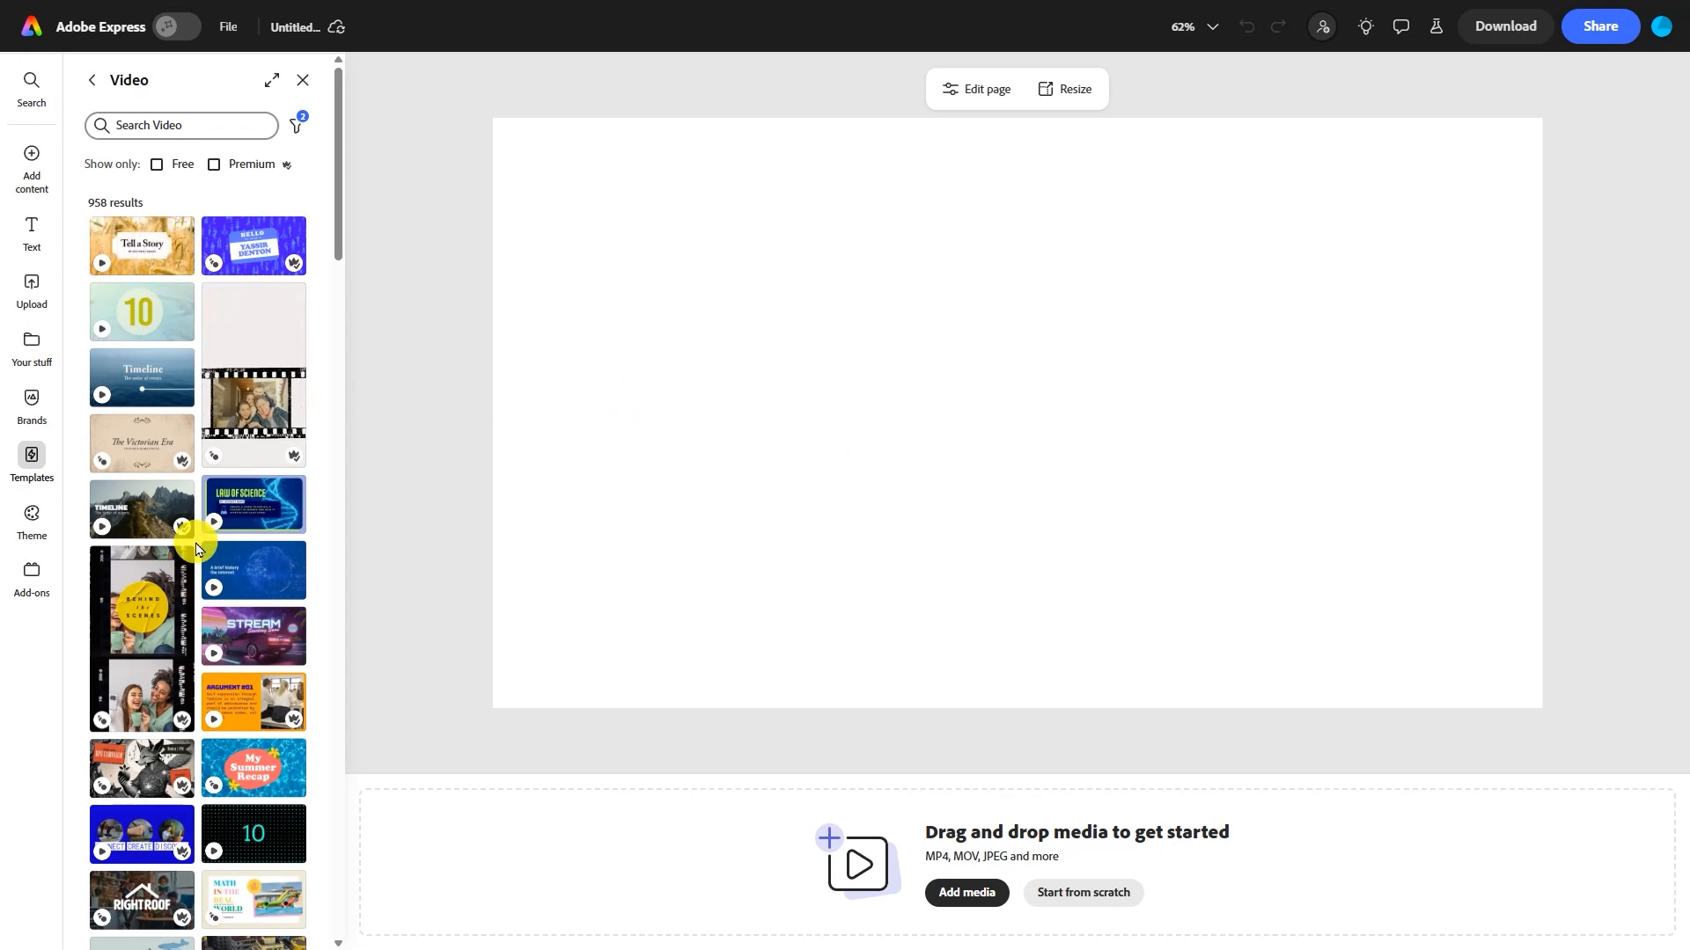
Look through the suggested video templates and close the template list without choosing one
{"action": "left_click_drag", "start_coordinate": [340, 216], "coordinate": [345, 671]}
{"action": "scroll", "coordinate": [340, 668], "scroll_direction": "up", "scroll_amount": 20}
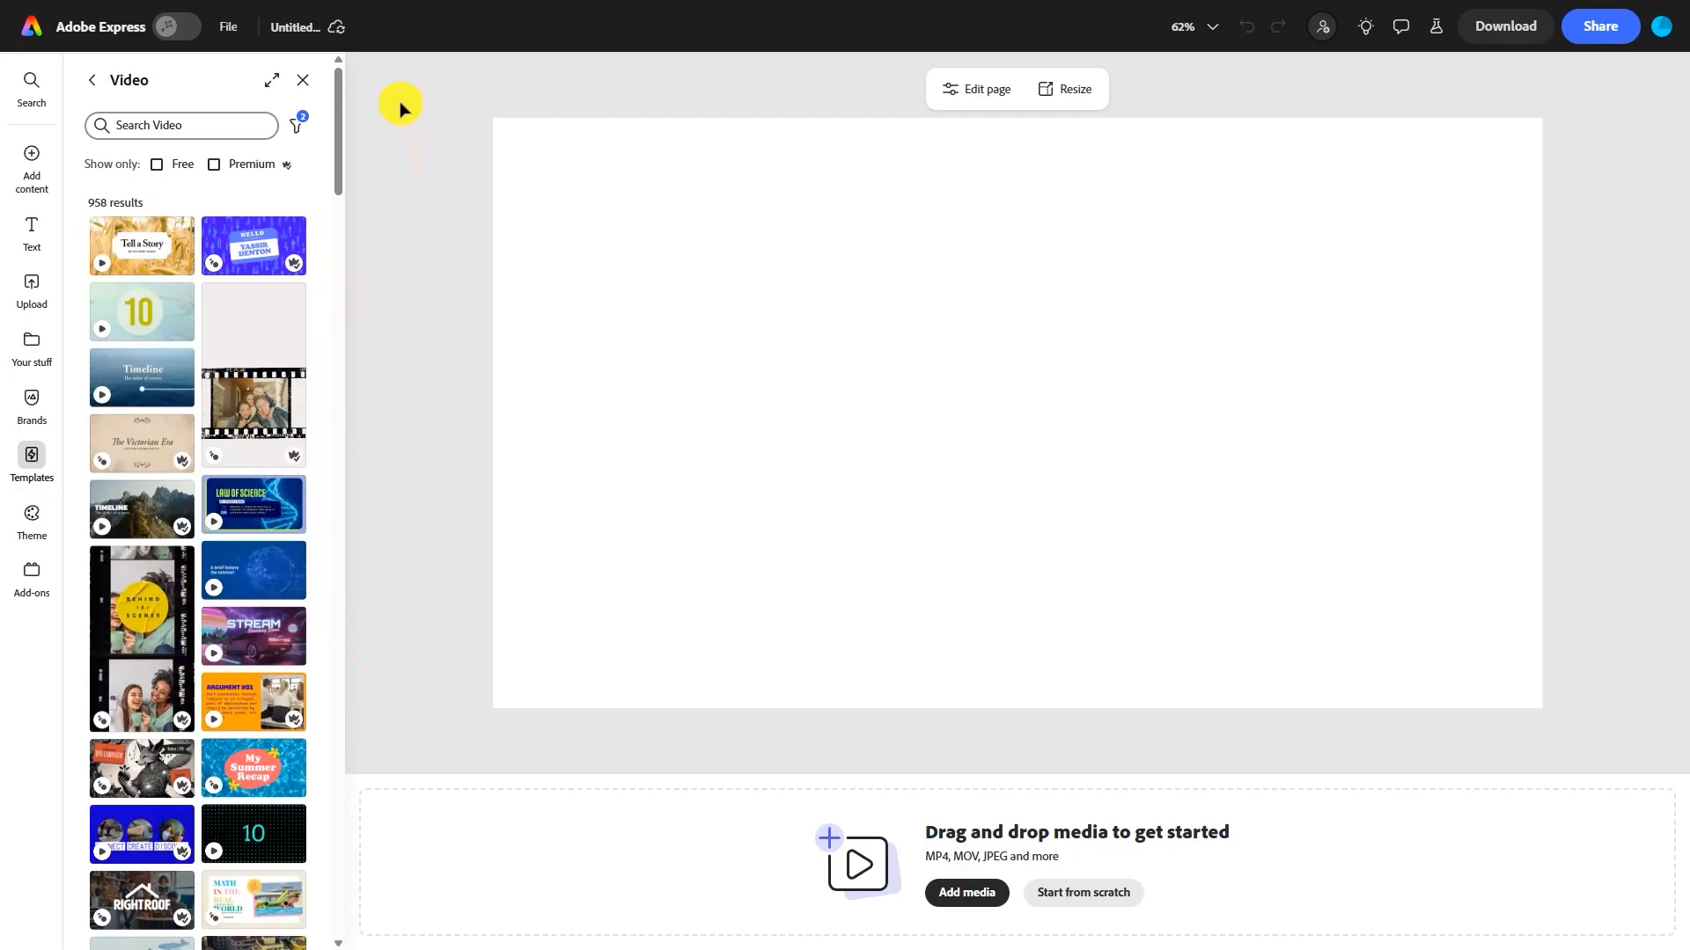
{"action": "left_click", "coordinate": [304, 82]}
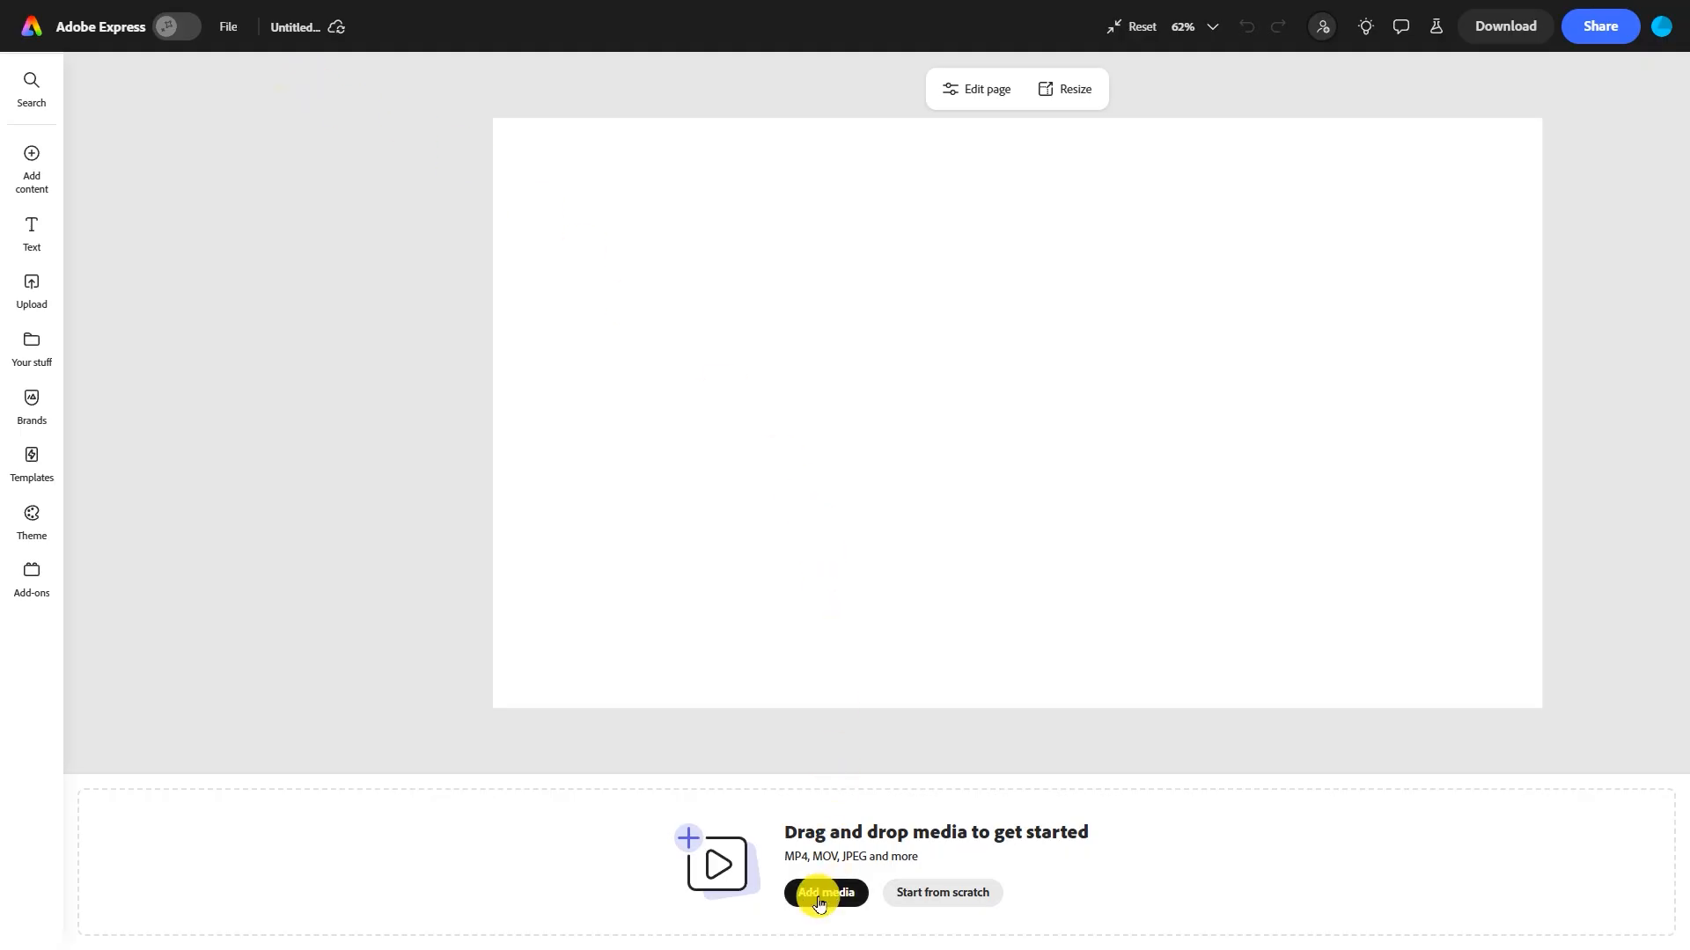
Upload the MP4 file named Video from the Desktop into the blank video project
{"action": "left_click", "coordinate": [41, 162]}
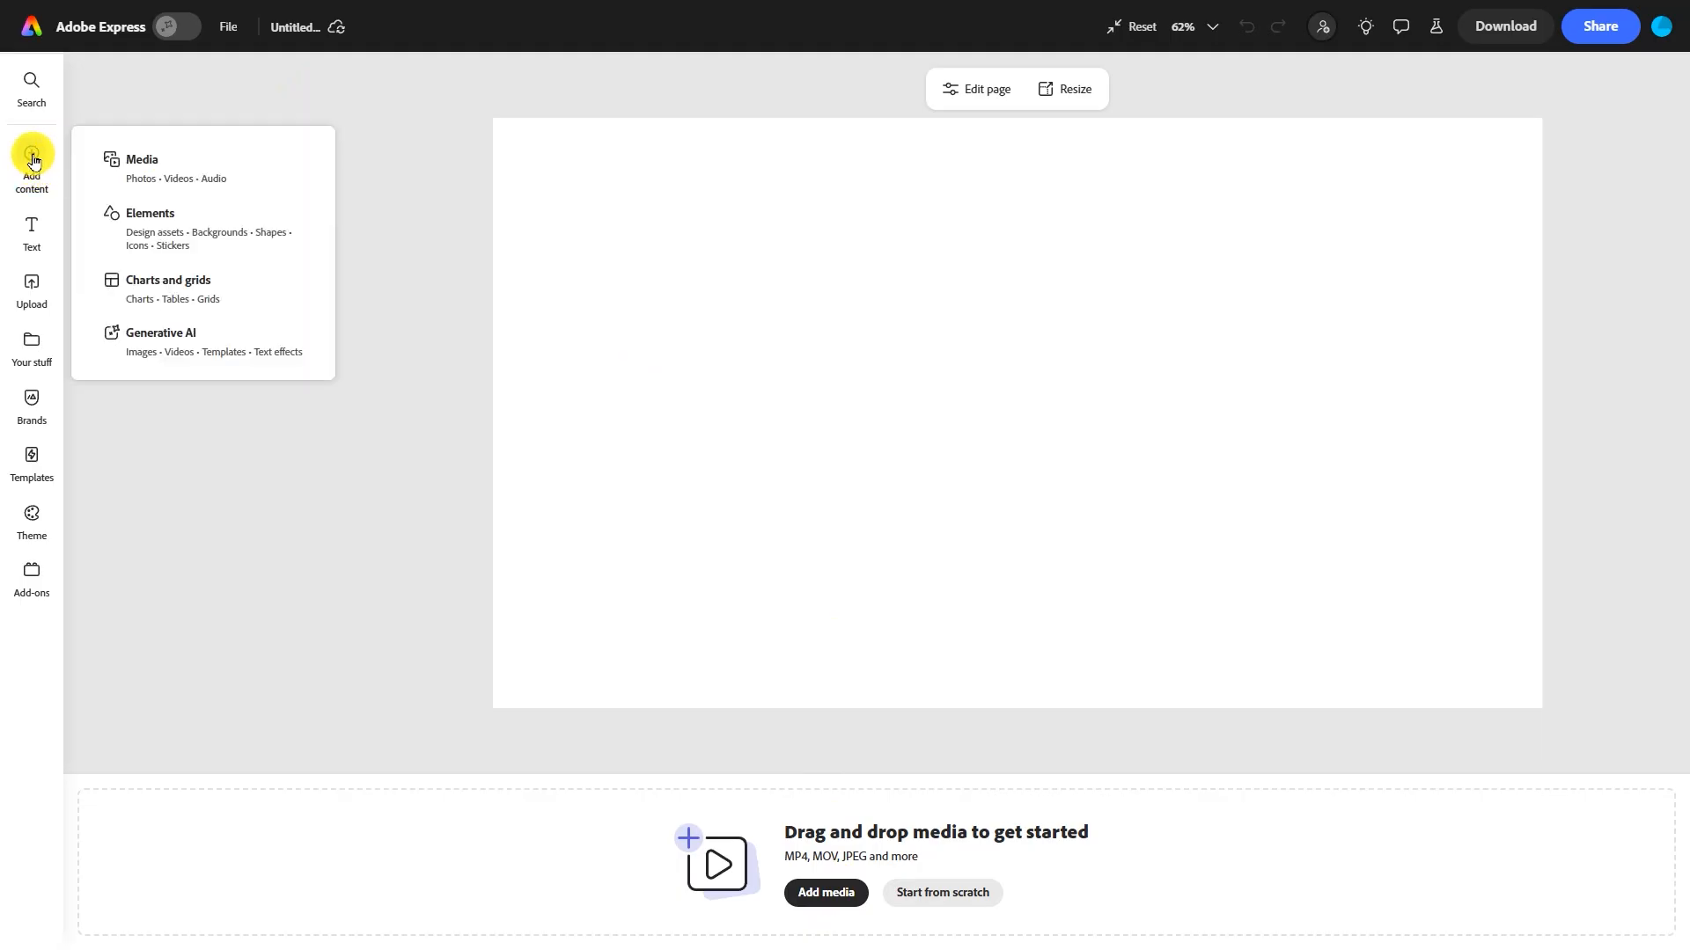
{"action": "left_click", "coordinate": [136, 161]}
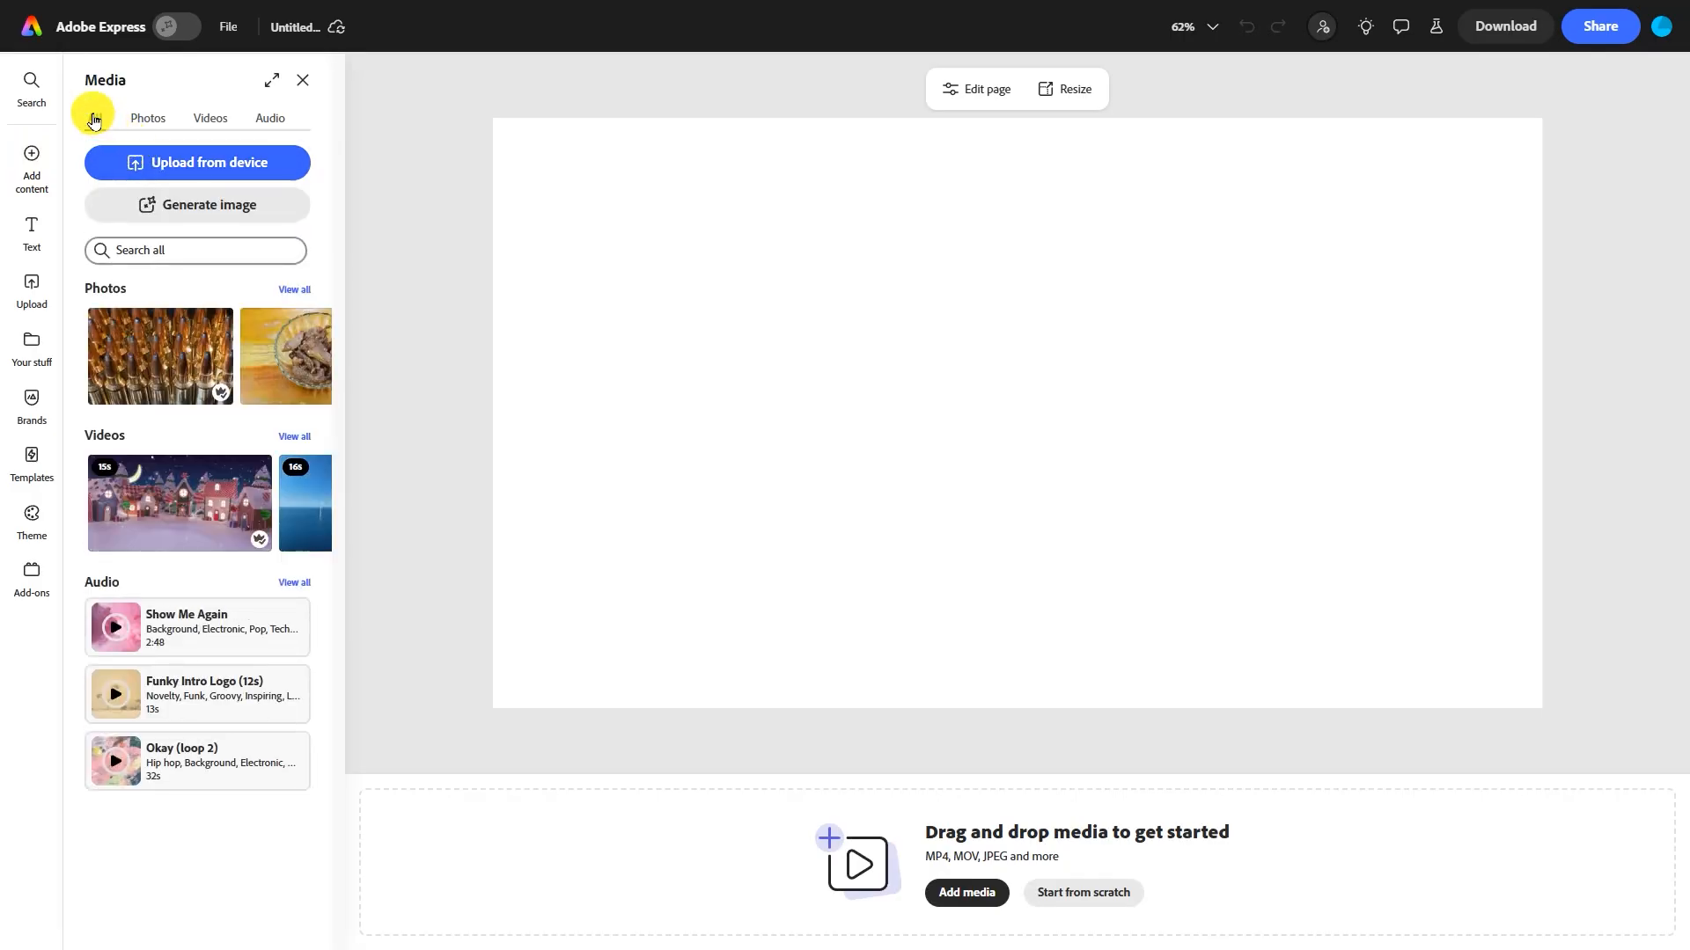
{"action": "left_click", "coordinate": [211, 124]}
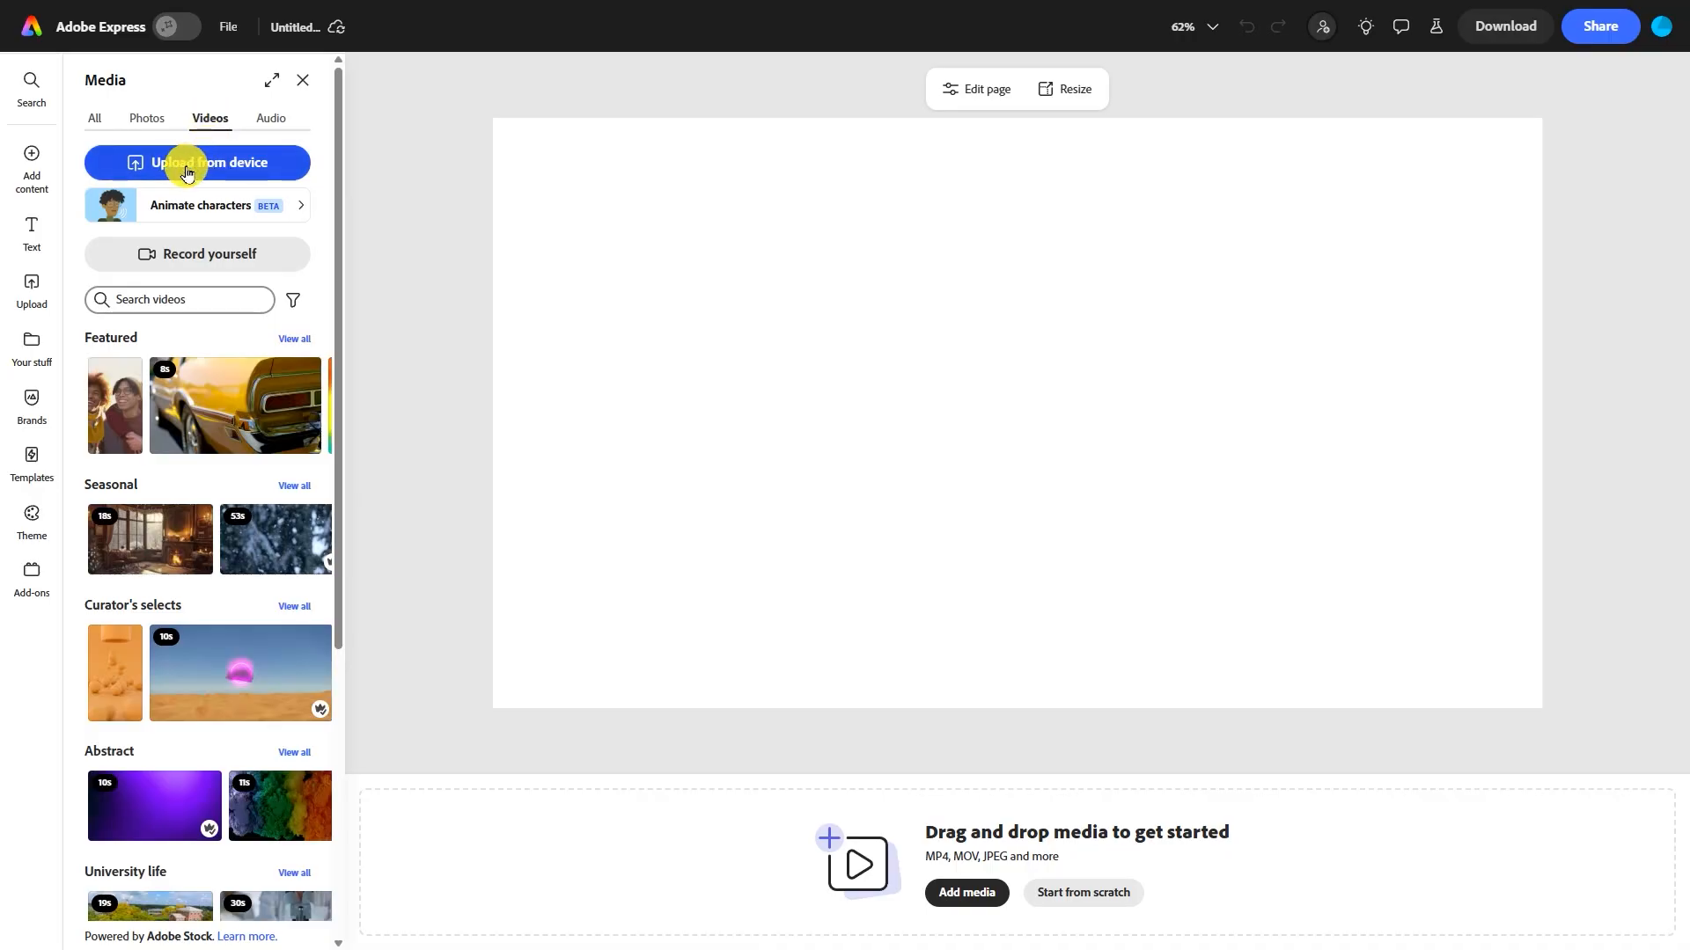
{"action": "left_click", "coordinate": [187, 170]}
{"action": "left_click", "coordinate": [117, 176]}
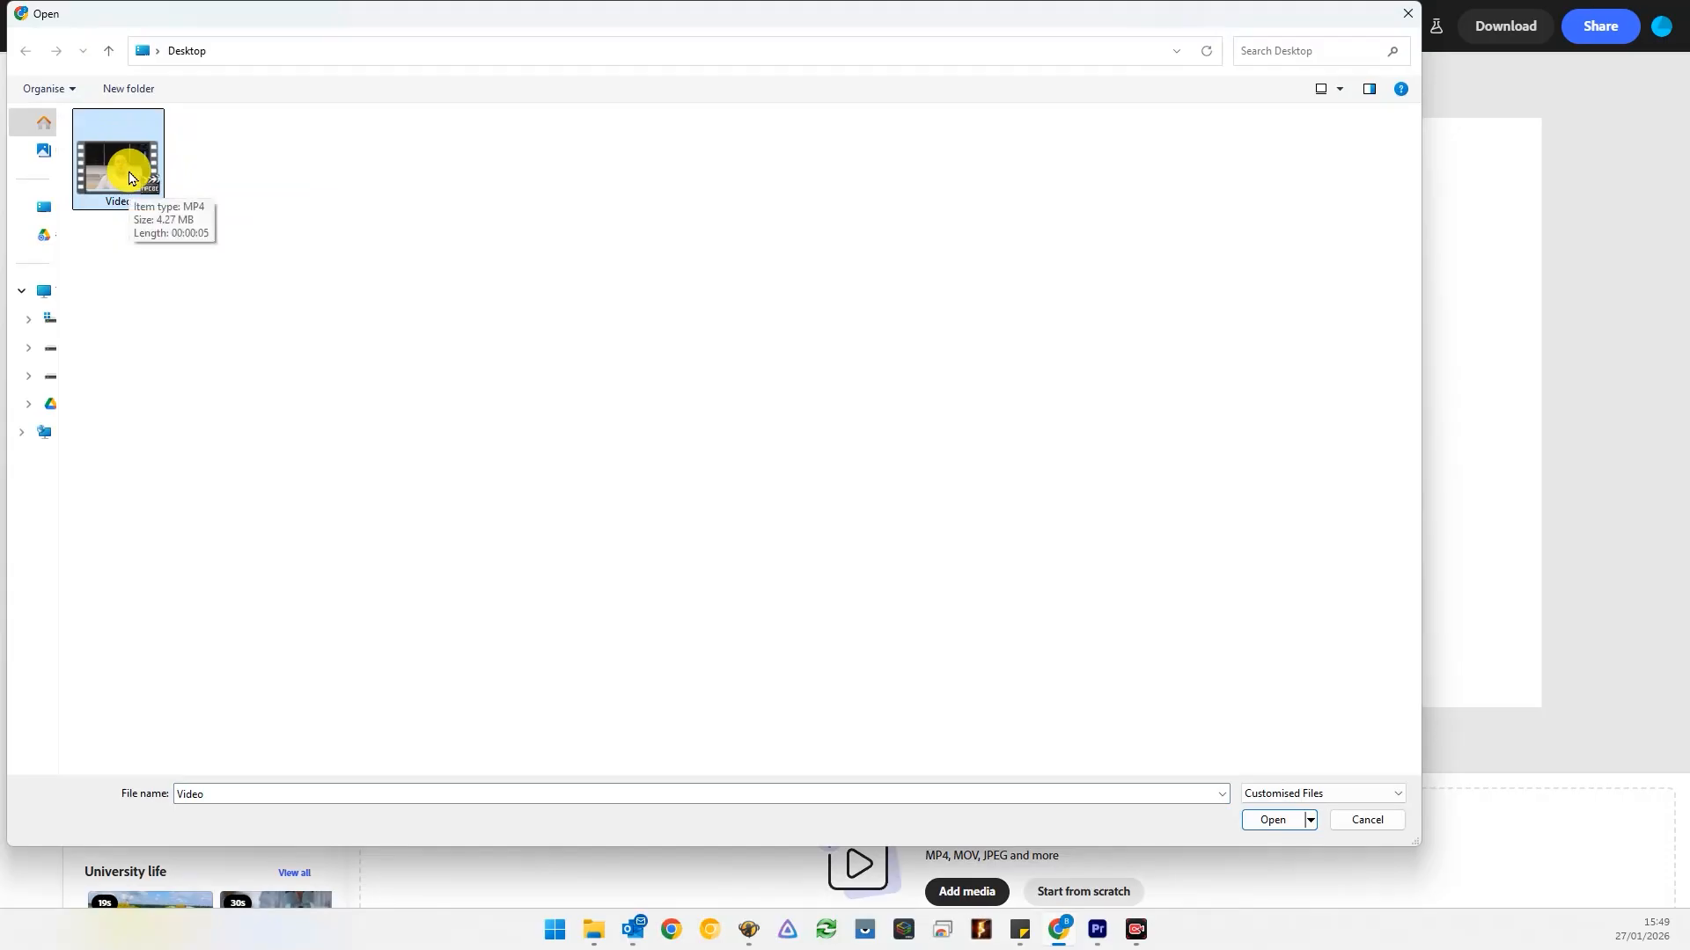
{"action": "double_click", "coordinate": [129, 178]}
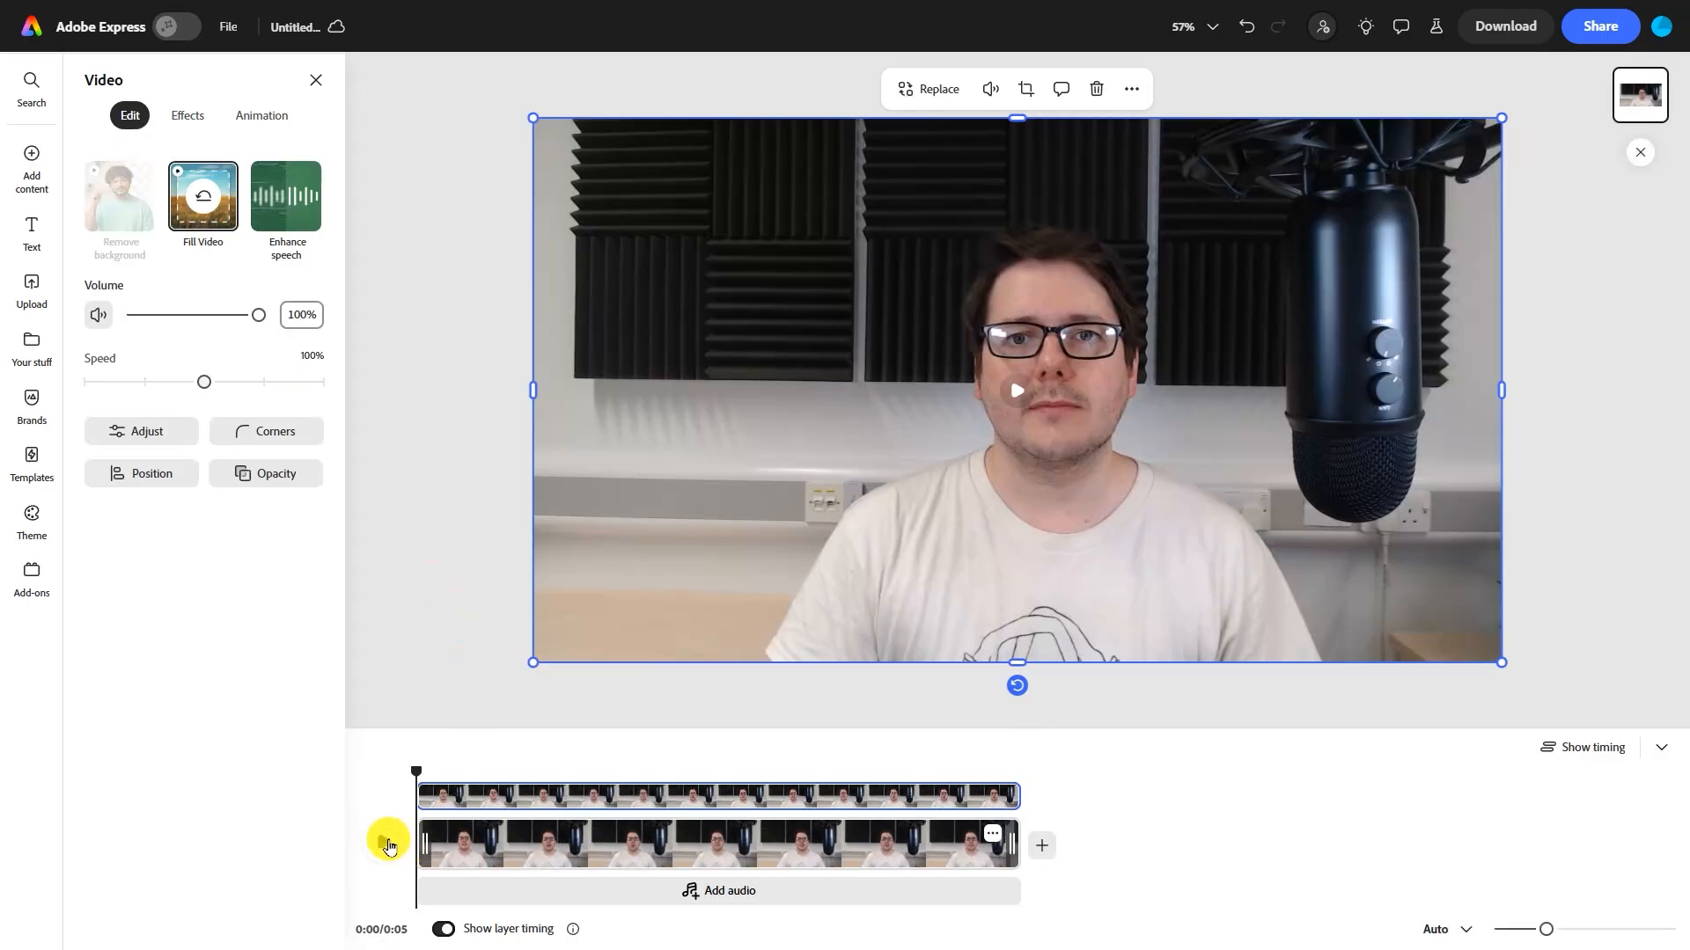
Apply Enhance speech to the uploaded clip, playing it before and after to compare the sound
{"action": "left_click", "coordinate": [388, 847]}
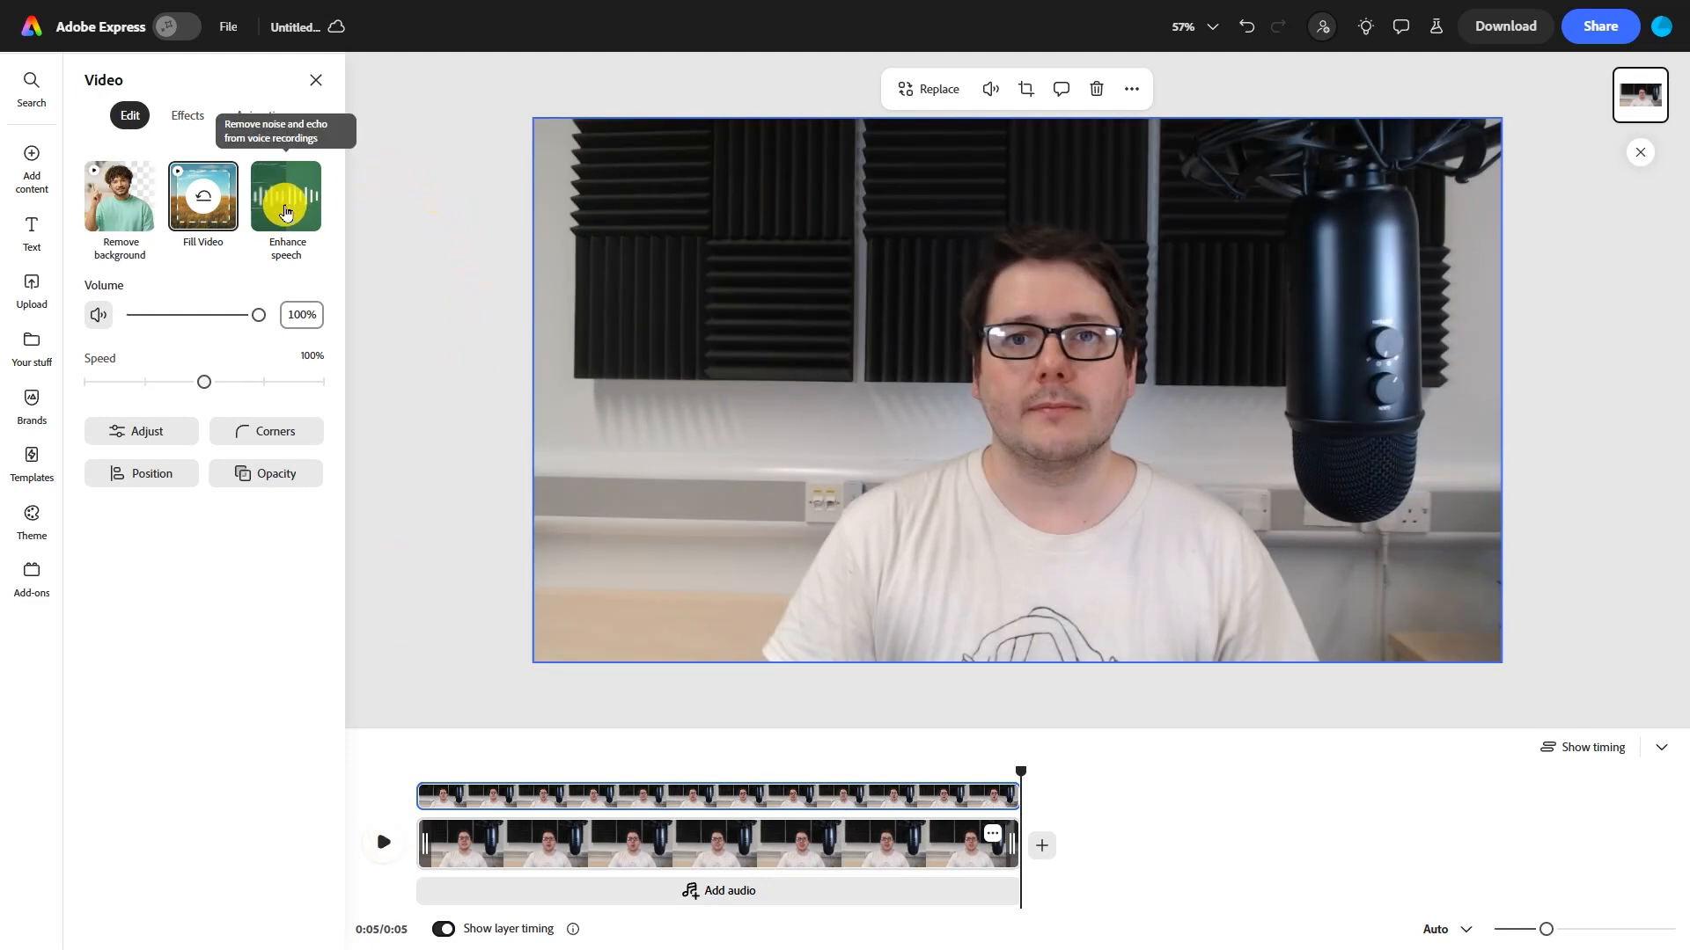
{"action": "left_click", "coordinate": [284, 212]}
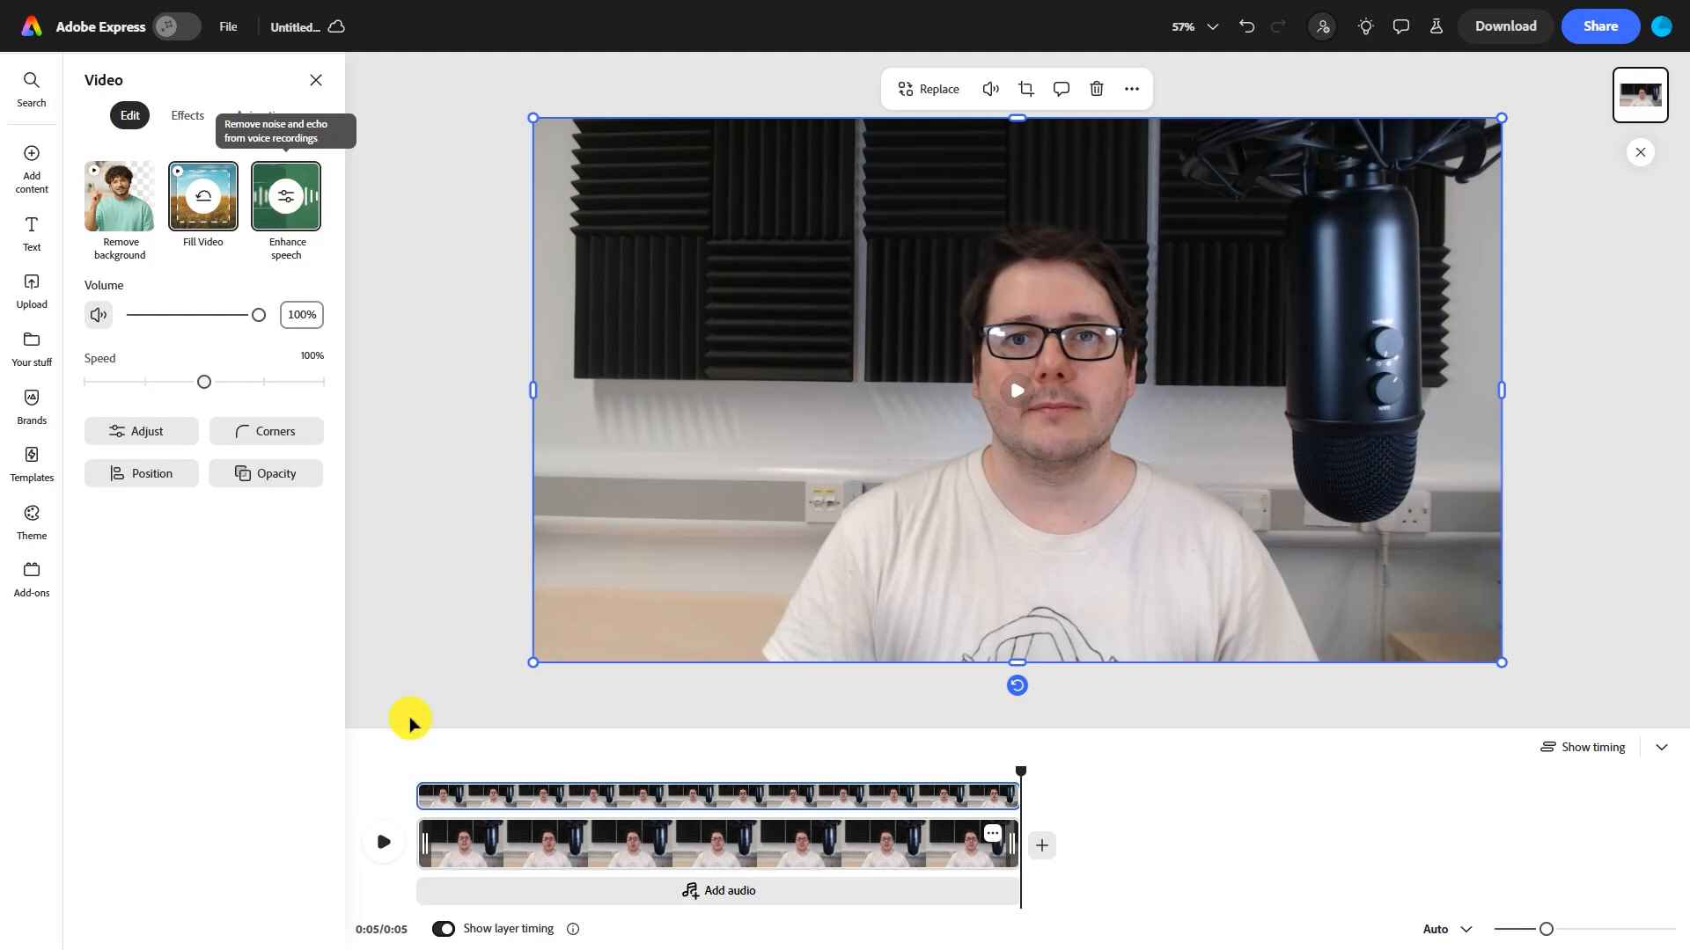
{"action": "left_click", "coordinate": [383, 850]}
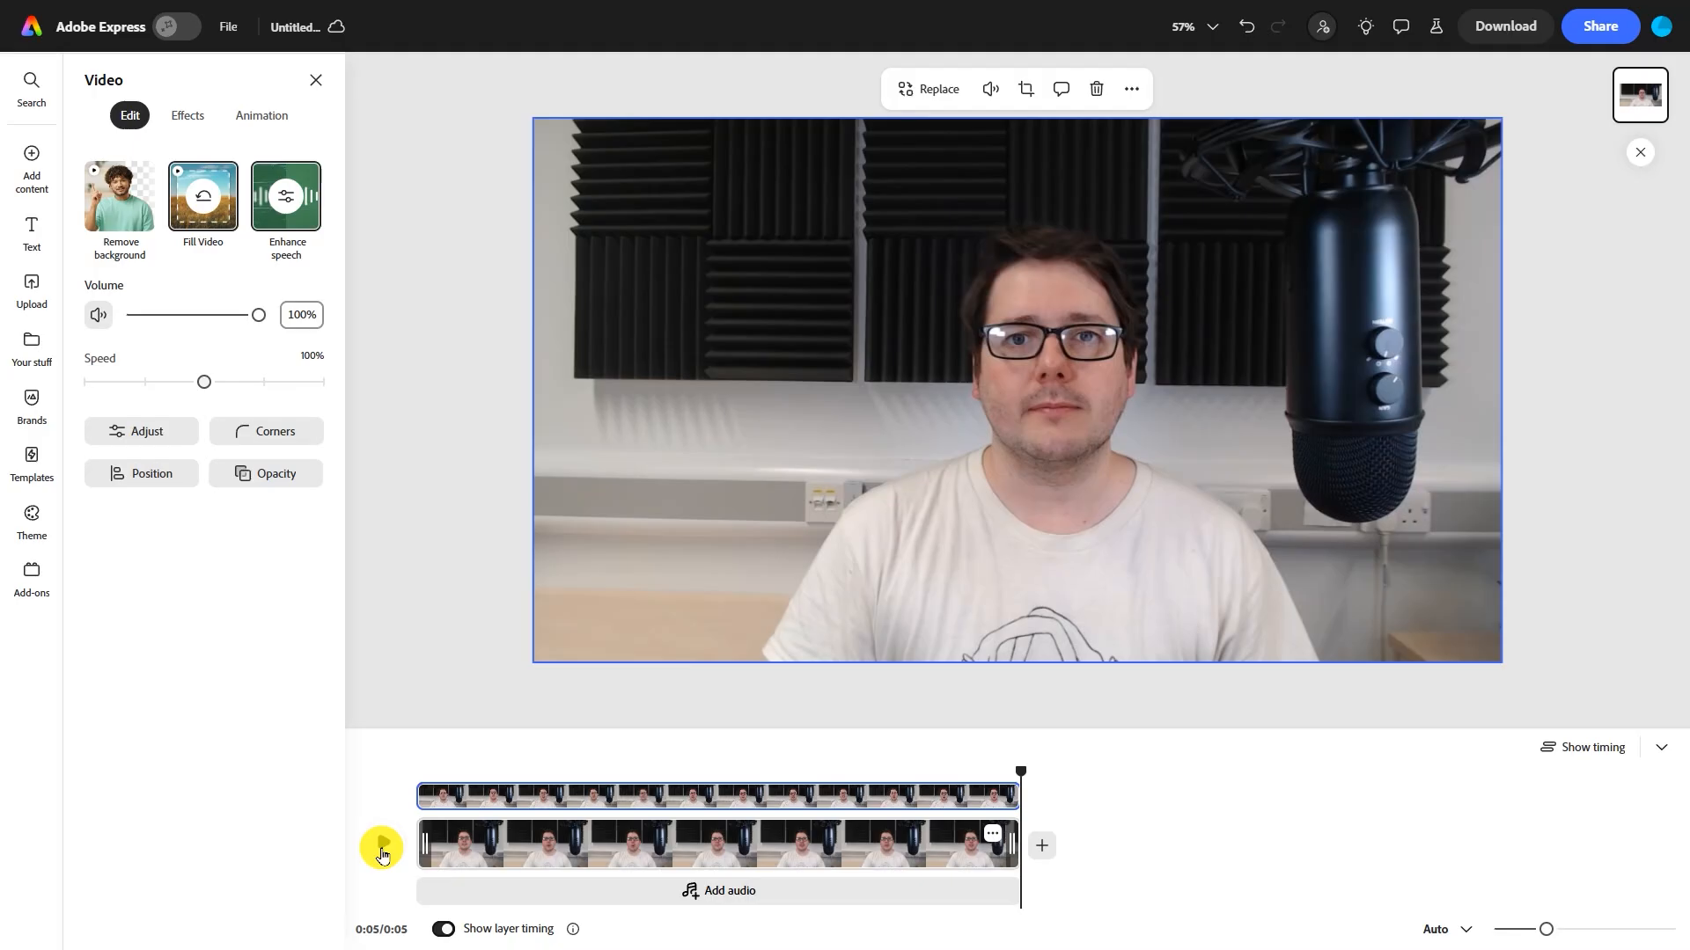
{"action": "left_click", "coordinate": [401, 578]}
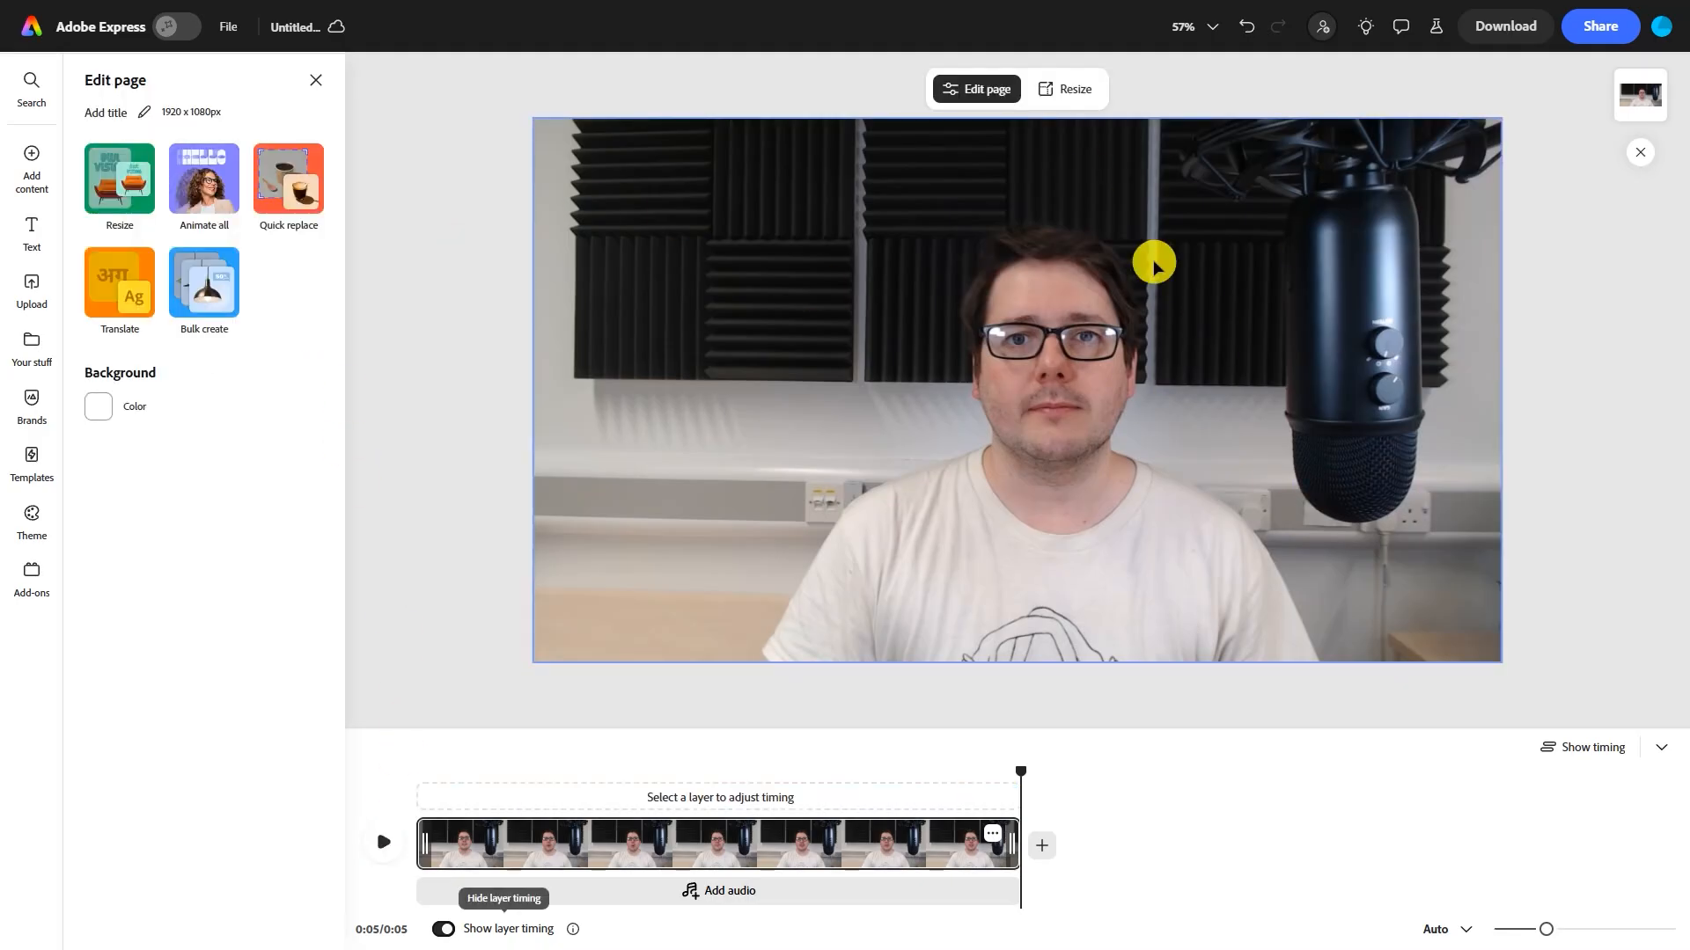
Crop the uploaded clip to the left half of the canvas and reposition its footage so the presenter is centred in the frame
{"action": "left_click", "coordinate": [1105, 363]}
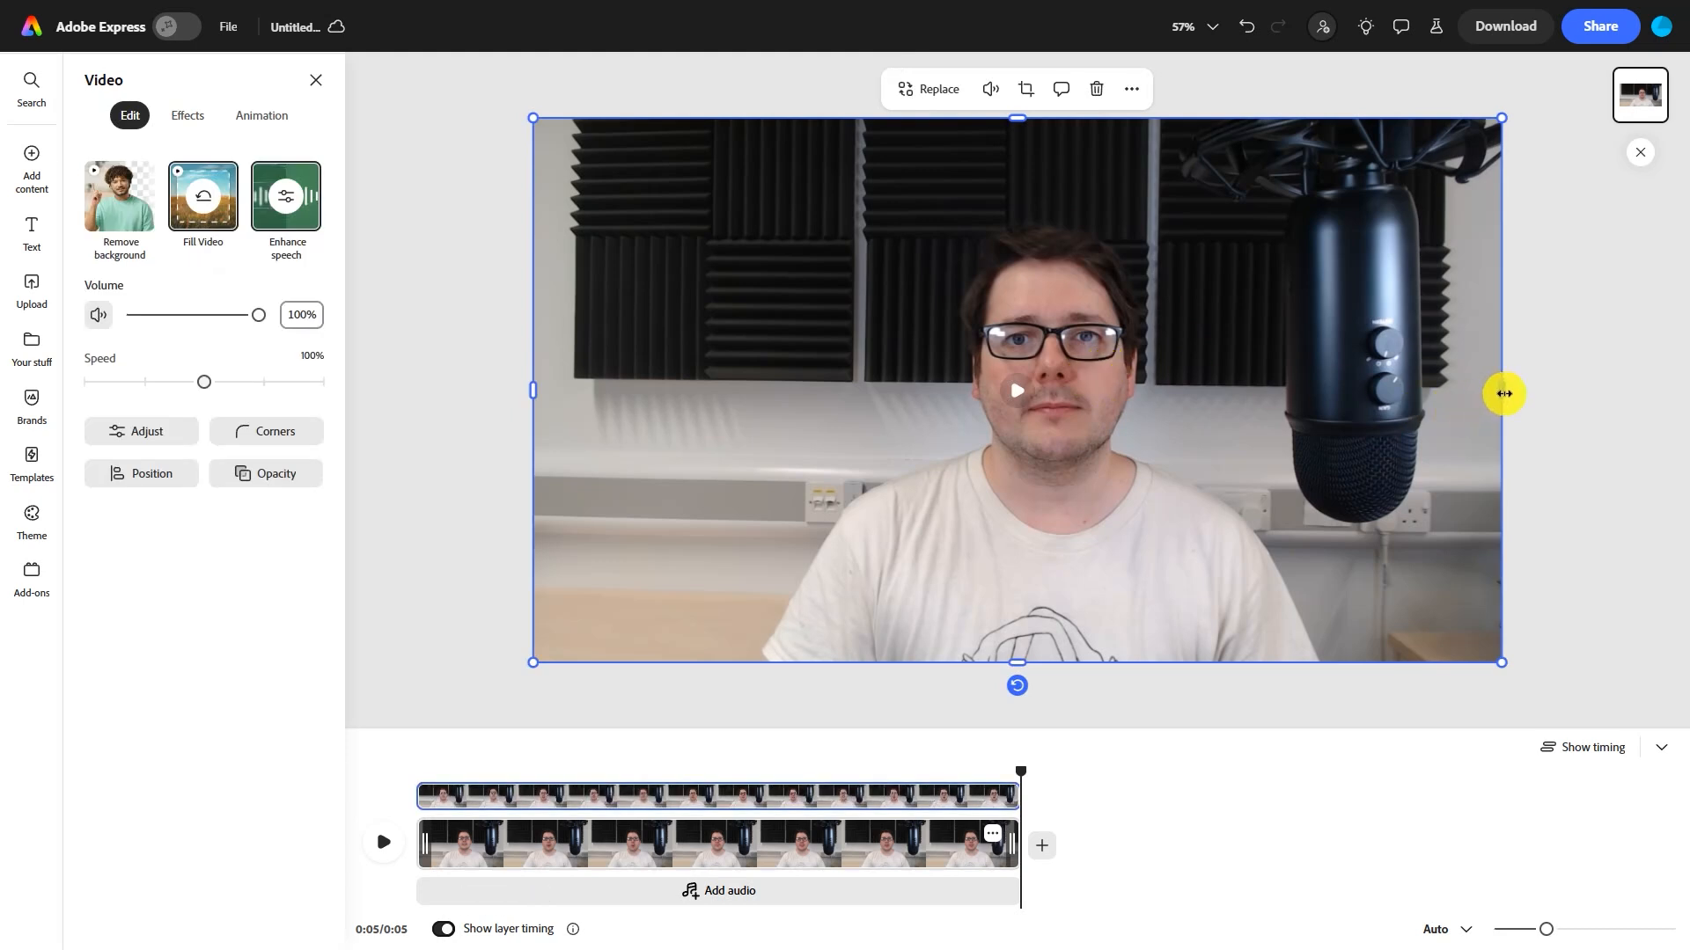
{"action": "left_click_drag", "start_coordinate": [1504, 394], "coordinate": [1019, 434]}
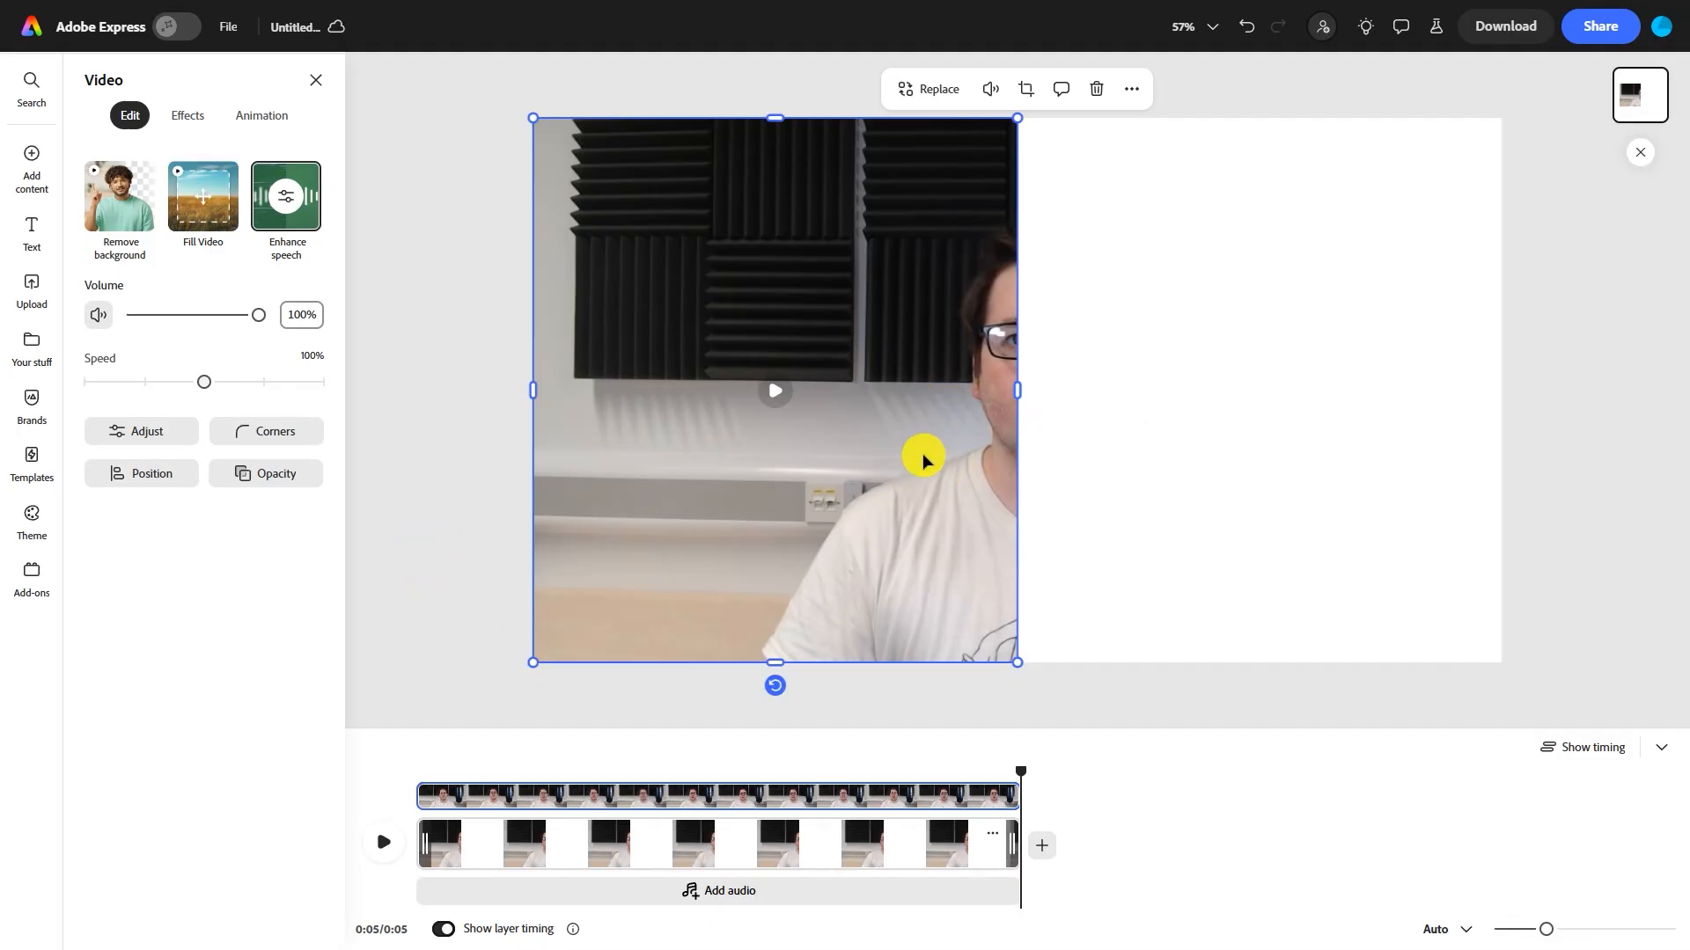
{"action": "double_click", "coordinate": [951, 419]}
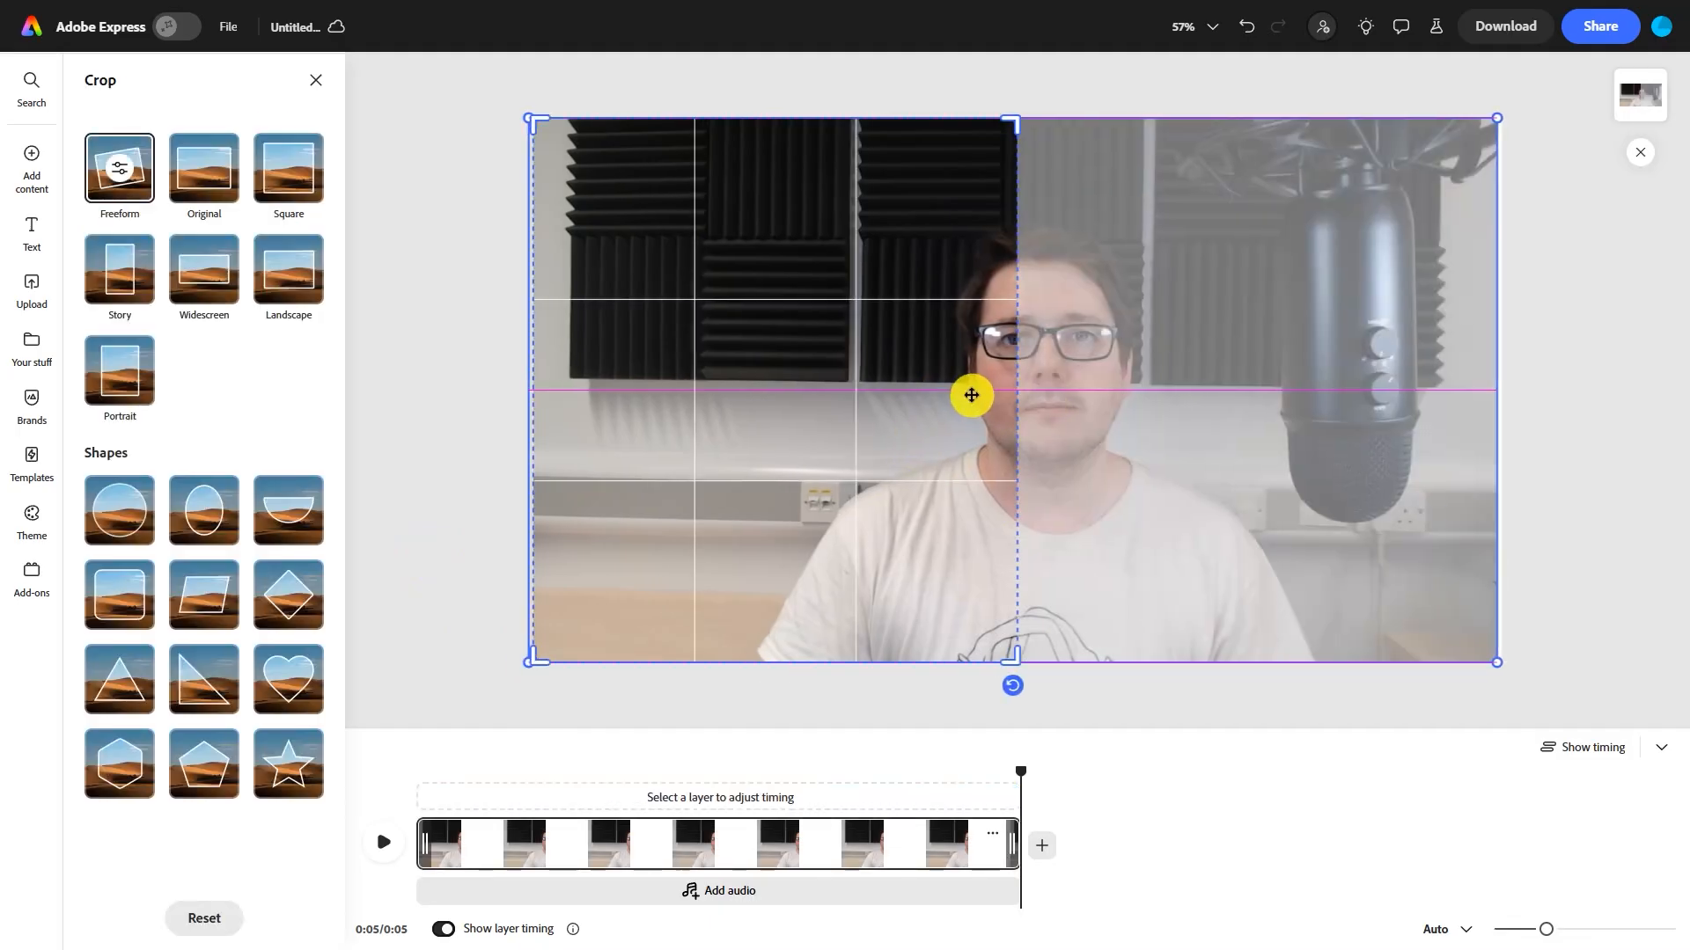
{"action": "left_click_drag", "start_coordinate": [972, 395], "coordinate": [710, 402]}
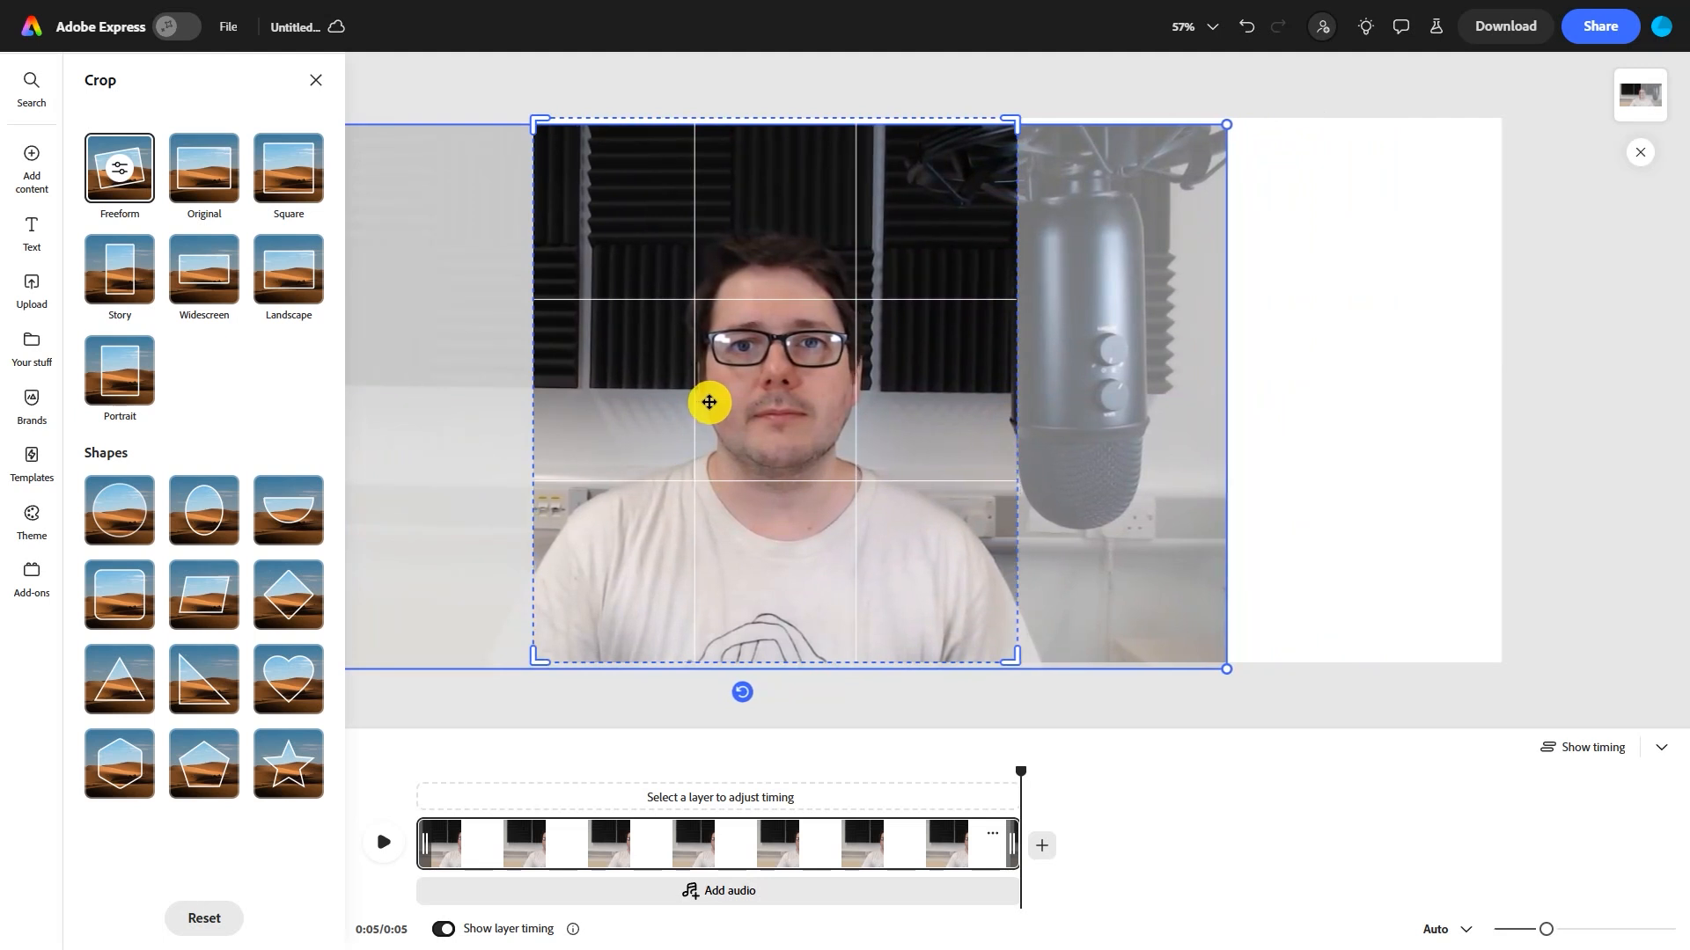
{"action": "left_click", "coordinate": [1417, 457]}
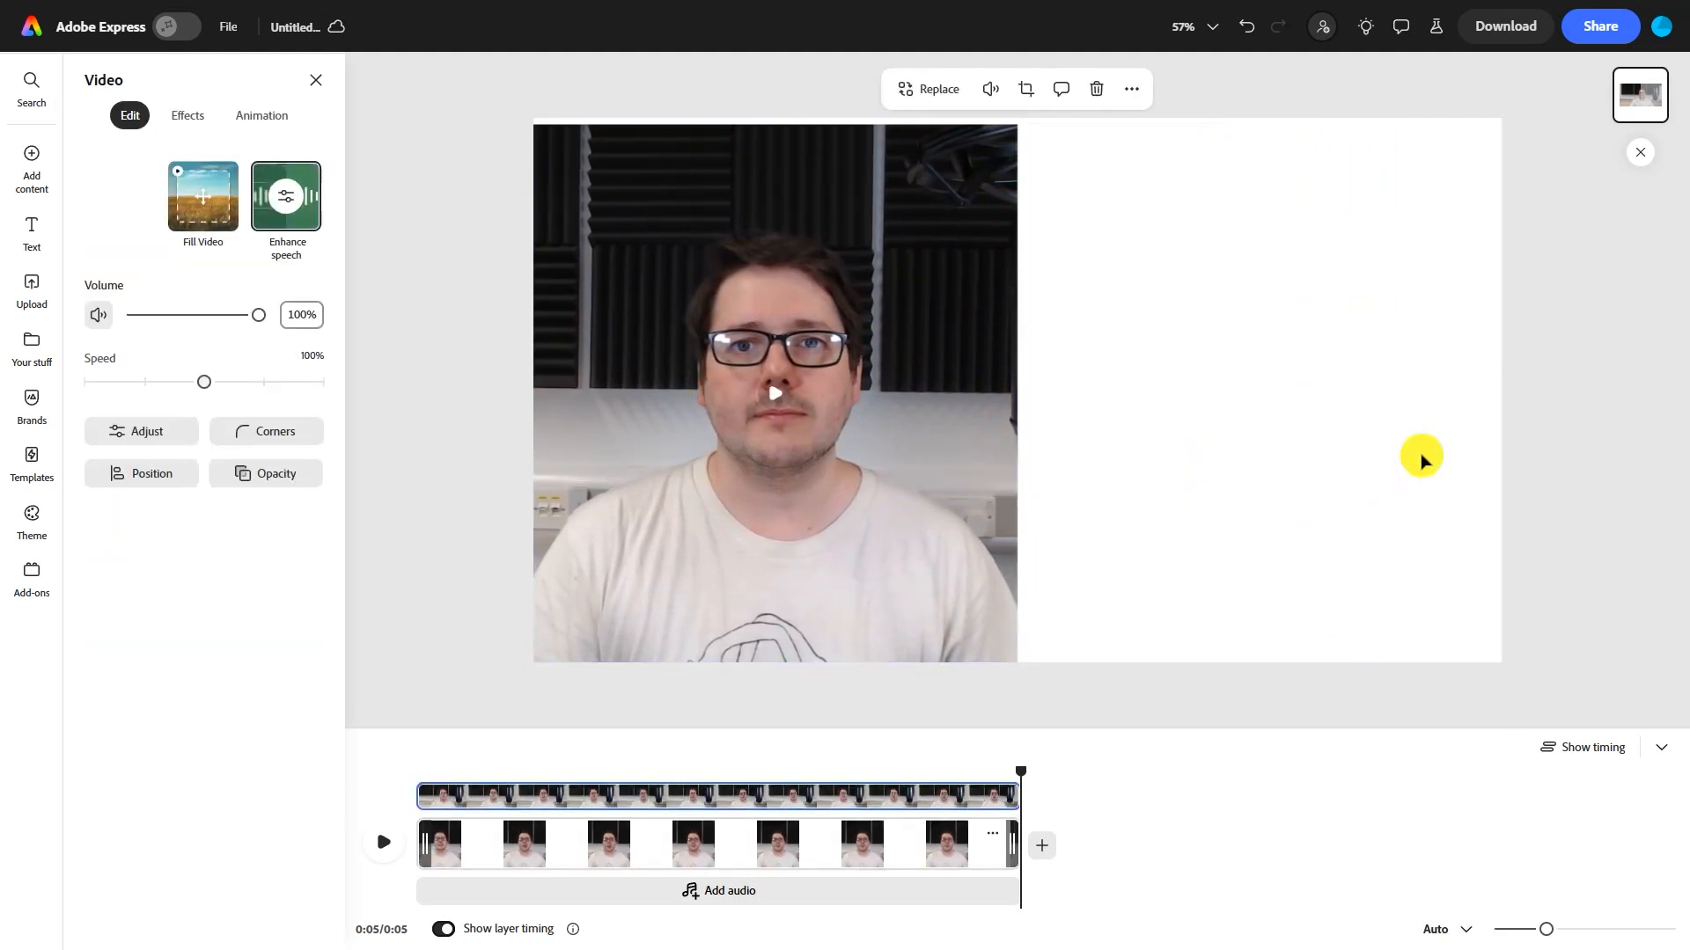
{"action": "left_click", "coordinate": [1419, 457]}
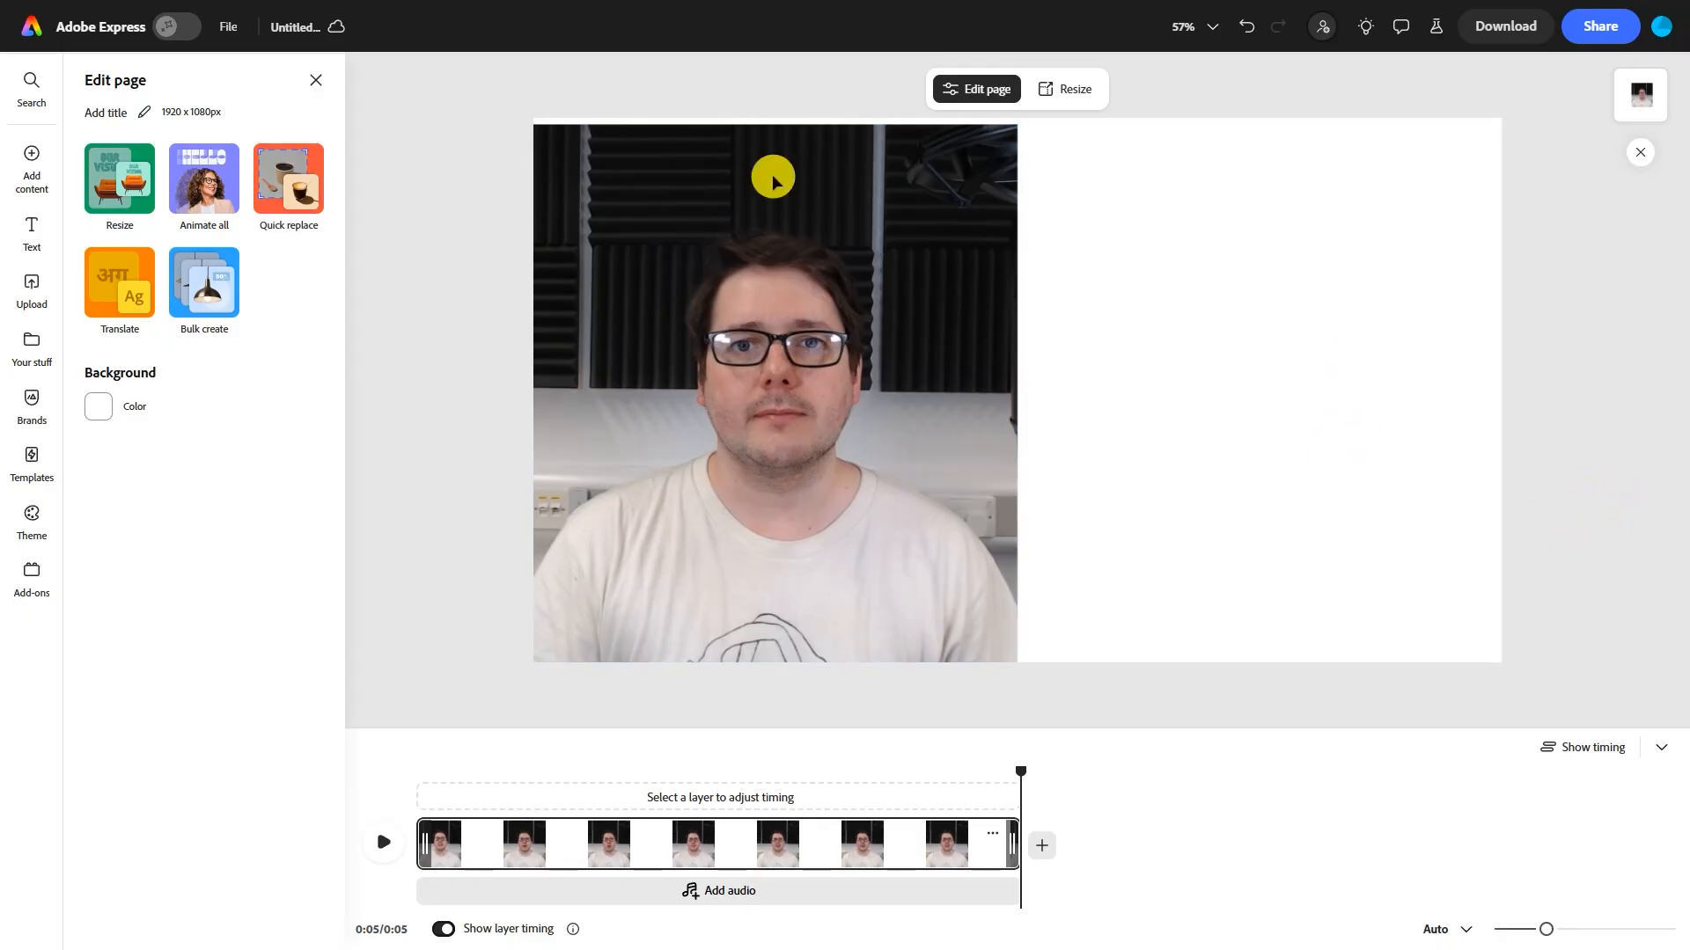
Search the stock videos for "live music" and add the 30-second acoustic guitar clip as a layer on the canvas
{"action": "mouse_move", "coordinate": [30, 148]}
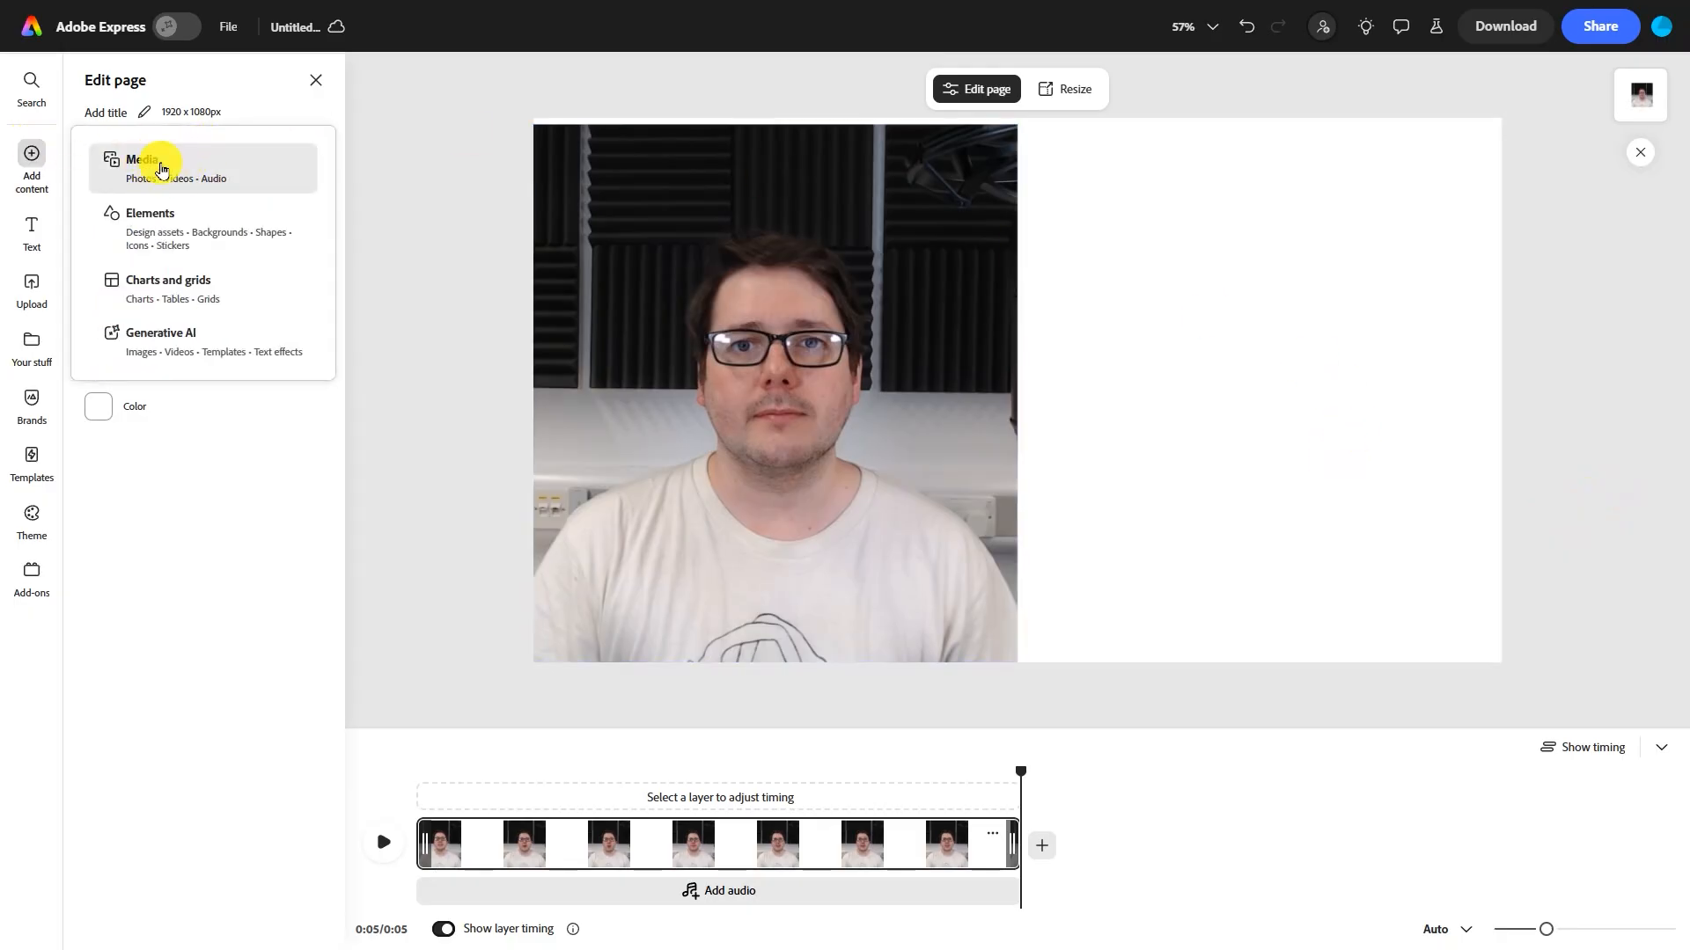
{"action": "left_click", "coordinate": [161, 168]}
{"action": "left_click", "coordinate": [205, 120]}
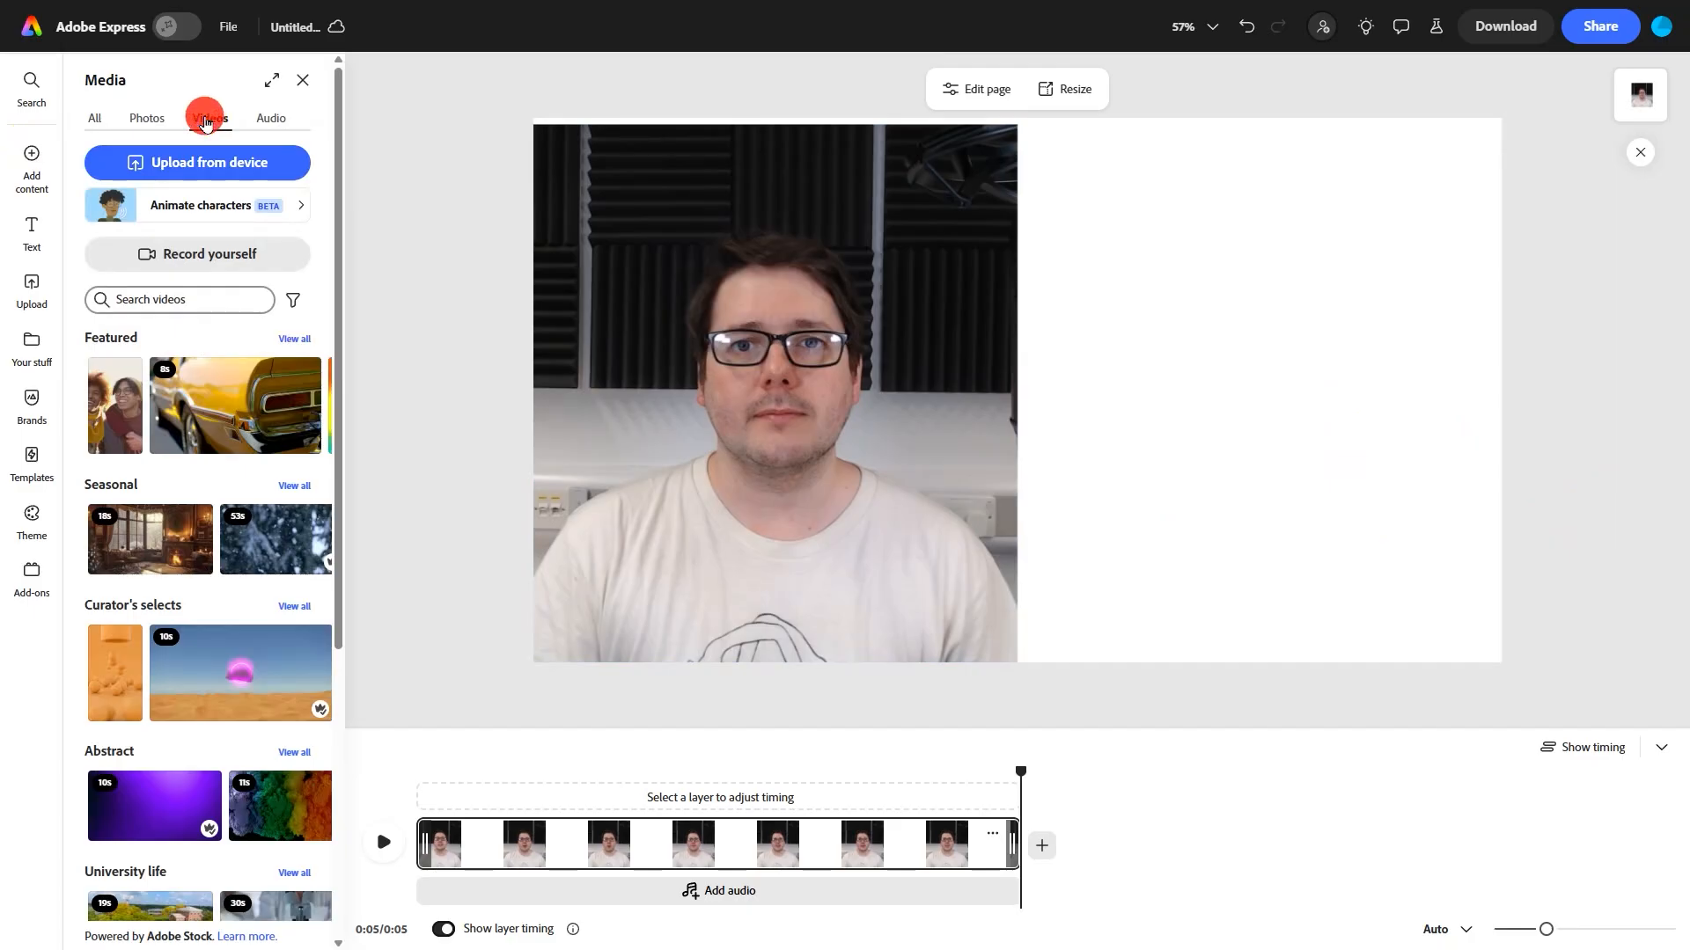
{"action": "left_click", "coordinate": [202, 298]}
{"action": "type", "text": "live music"}
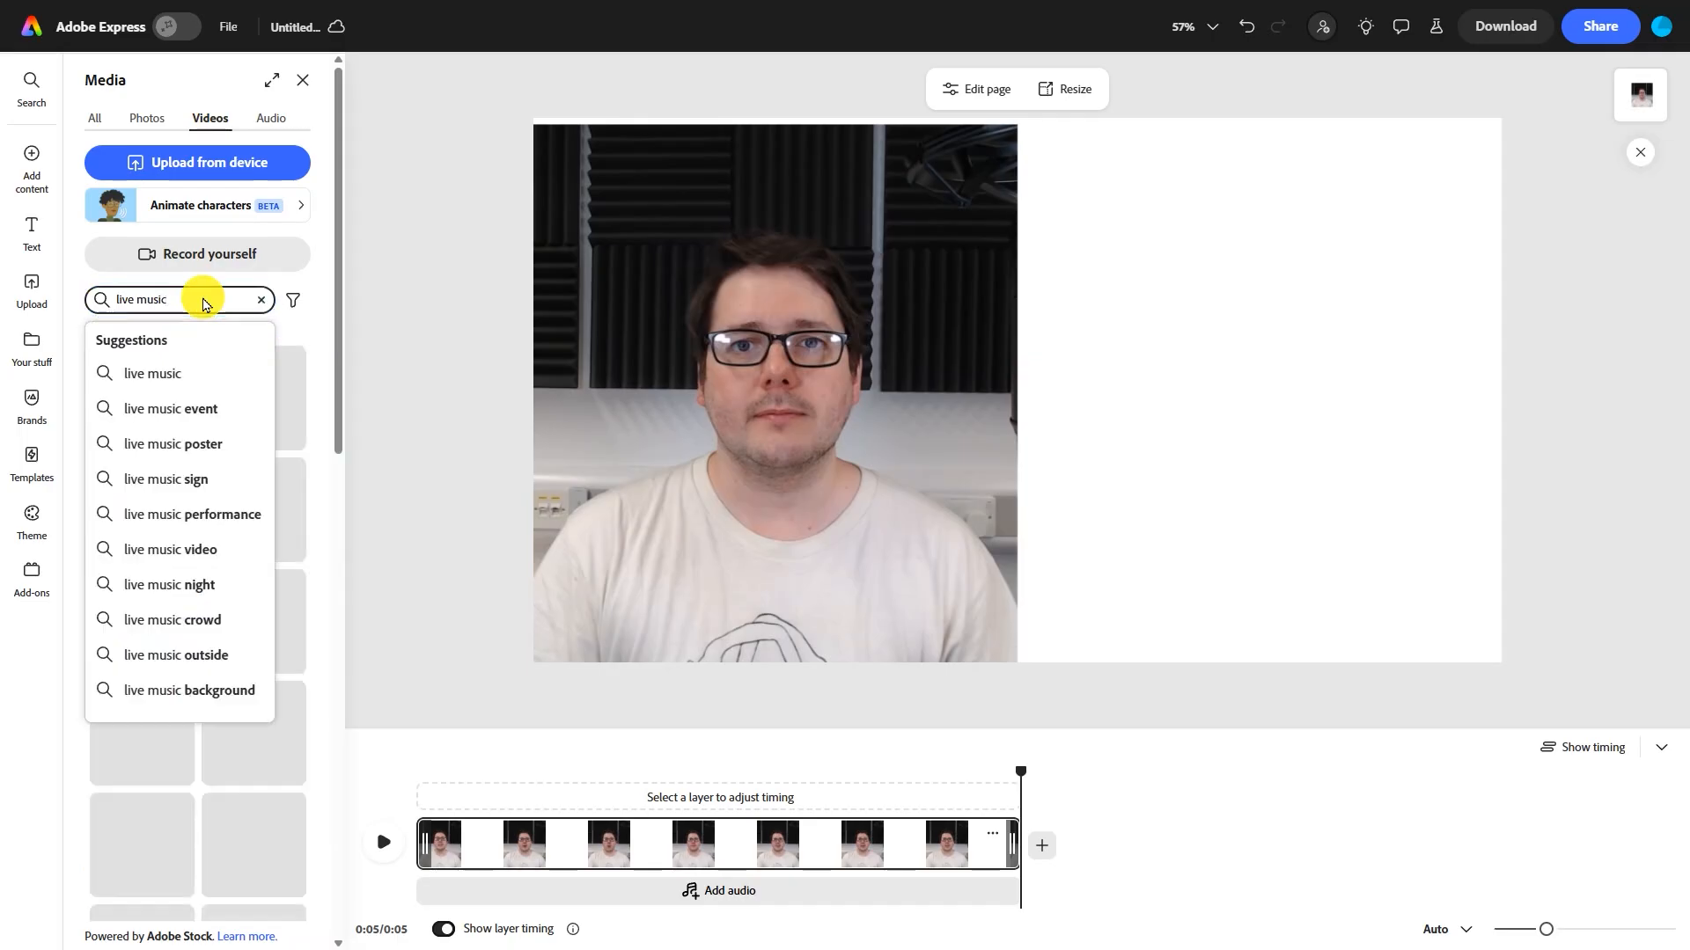
{"action": "key", "text": "Return"}
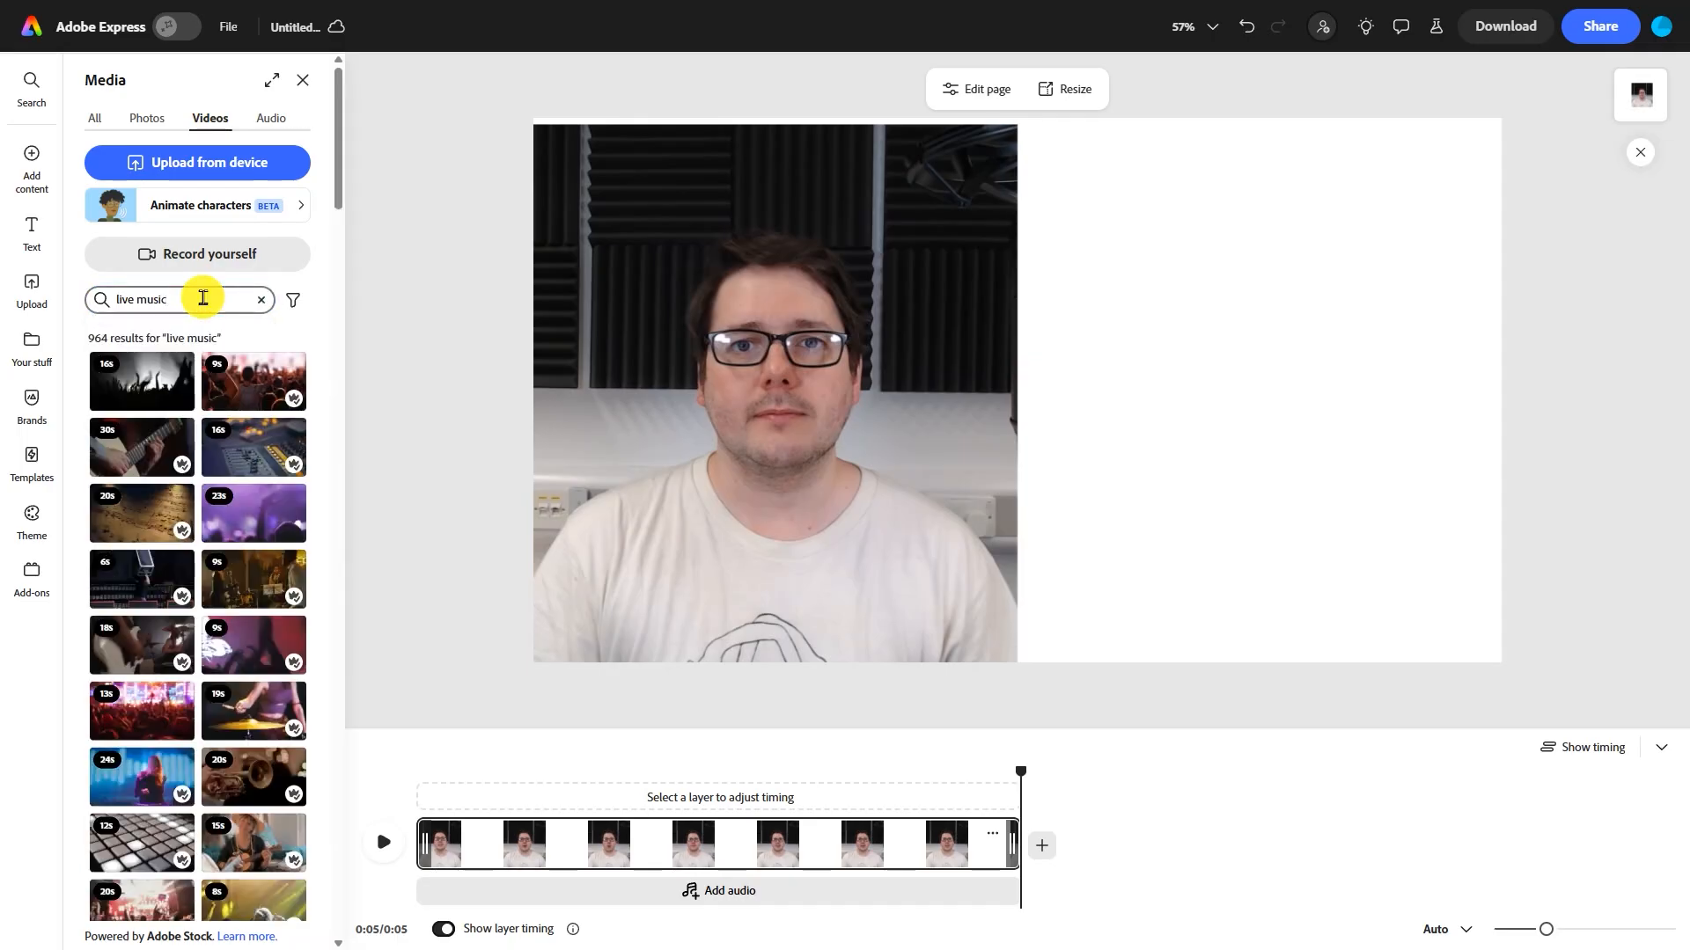
{"action": "left_click", "coordinate": [141, 454]}
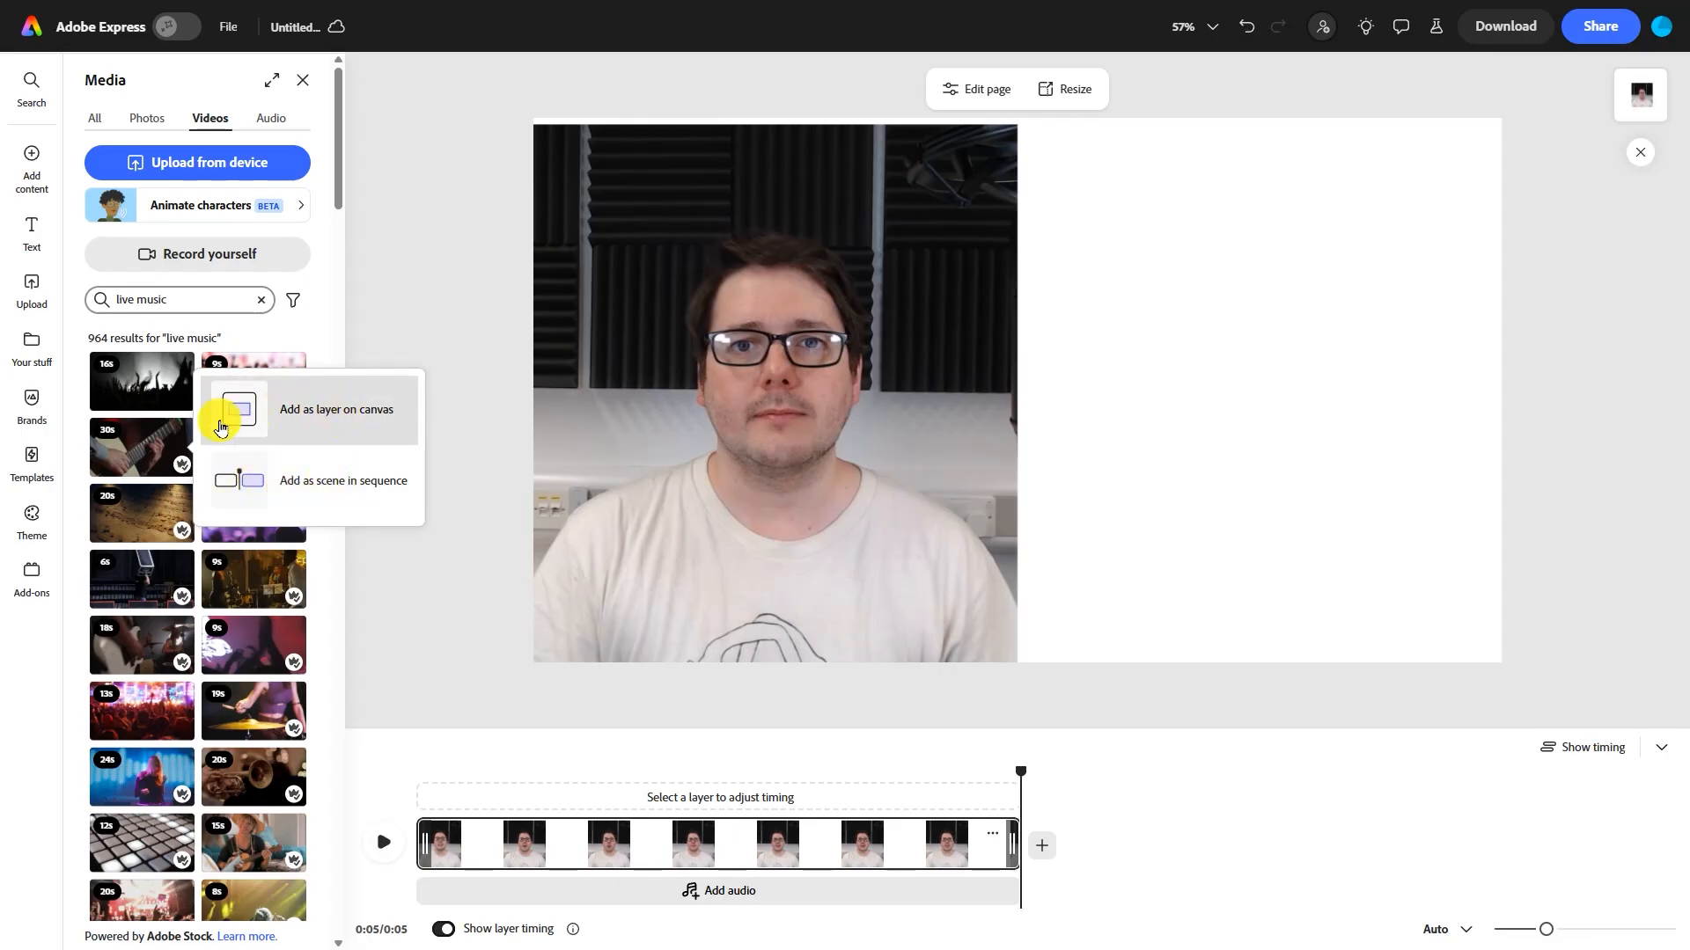
{"action": "left_click", "coordinate": [275, 426]}
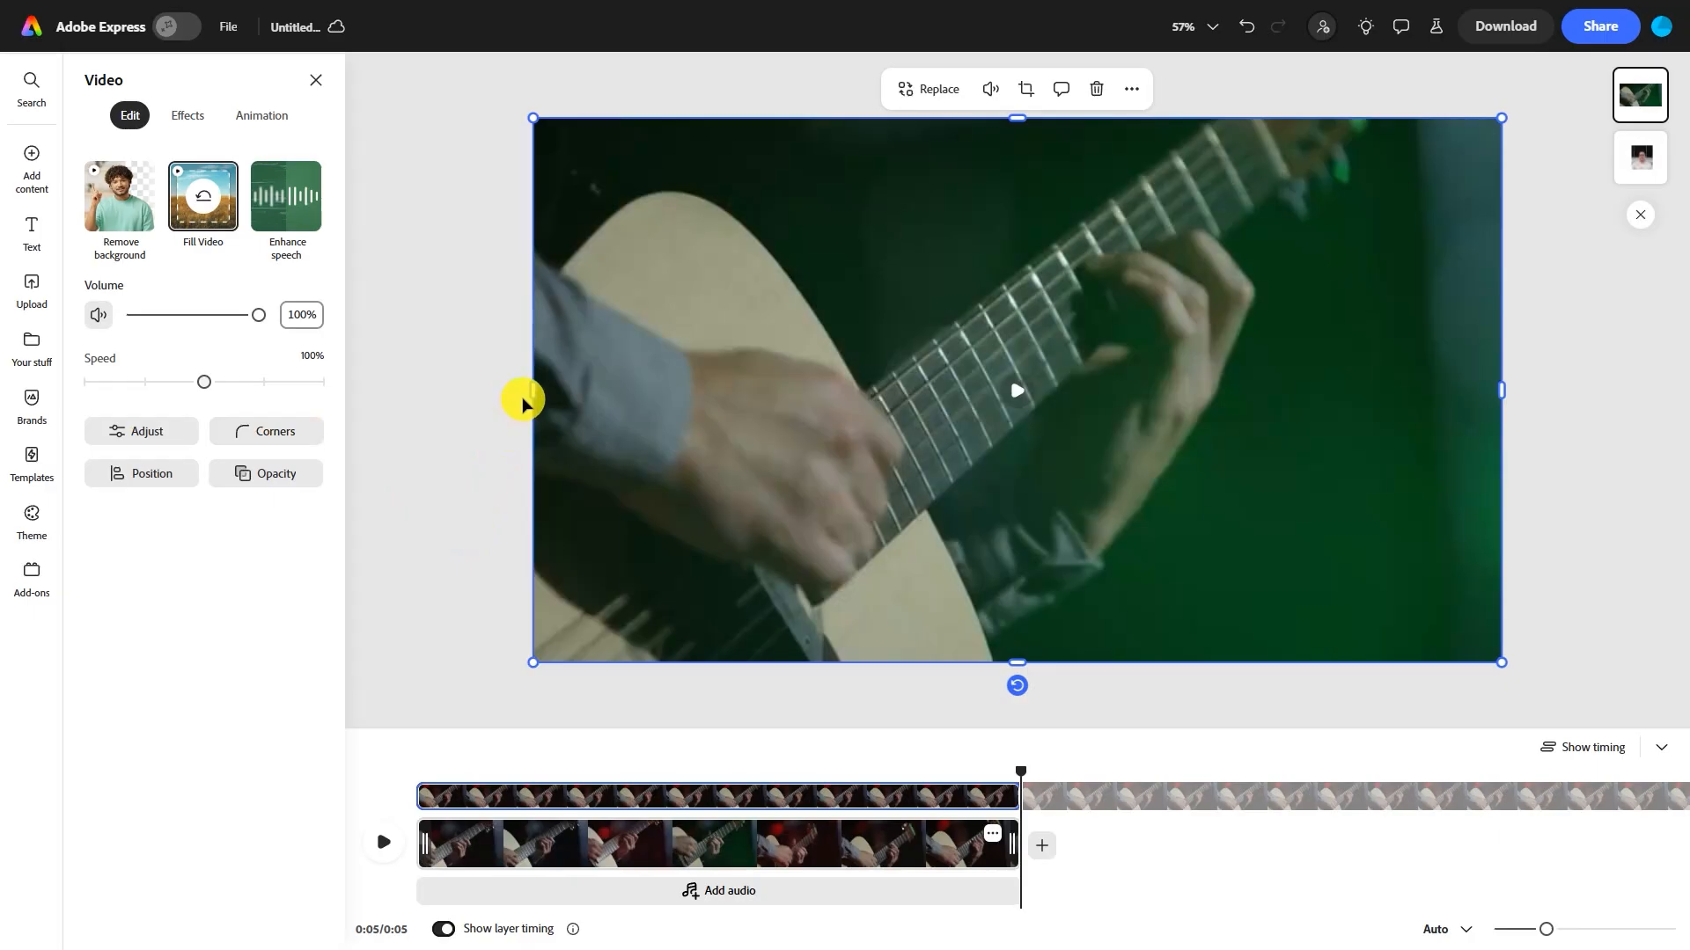
Crop the guitar clip to the right half of the canvas and realign the presenter footage vertically to fill its crop frame
{"action": "left_click_drag", "start_coordinate": [530, 388], "coordinate": [1015, 401]}
{"action": "double_click", "coordinate": [829, 343]}
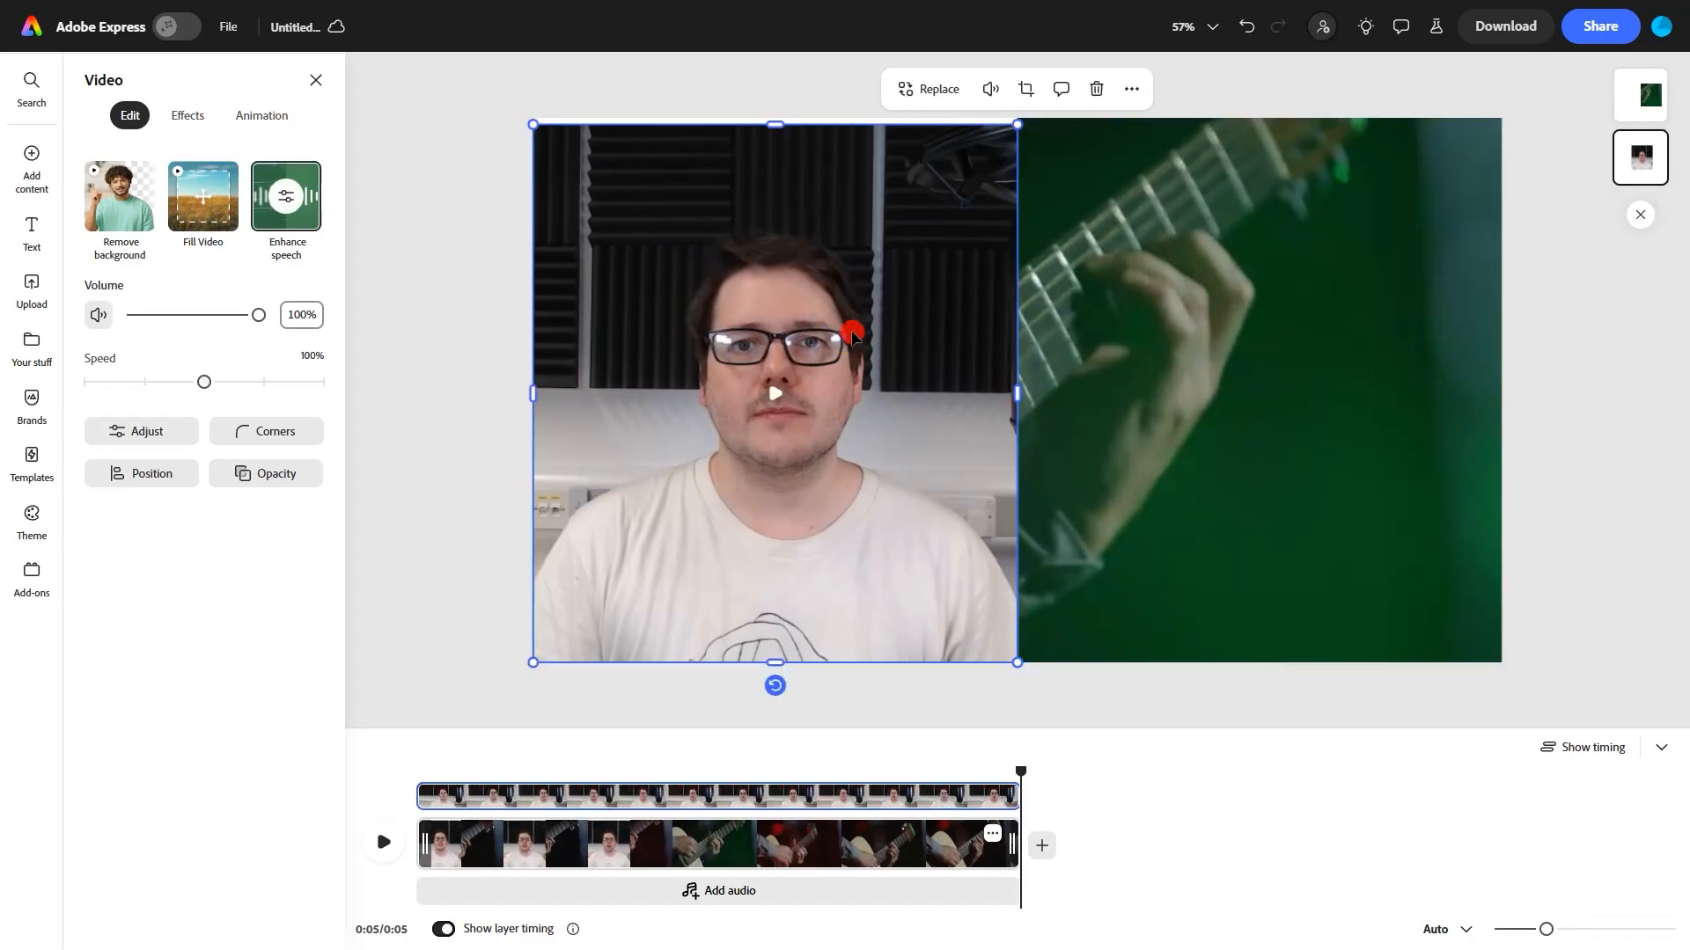
{"action": "left_click_drag", "start_coordinate": [829, 343], "coordinate": [828, 332]}
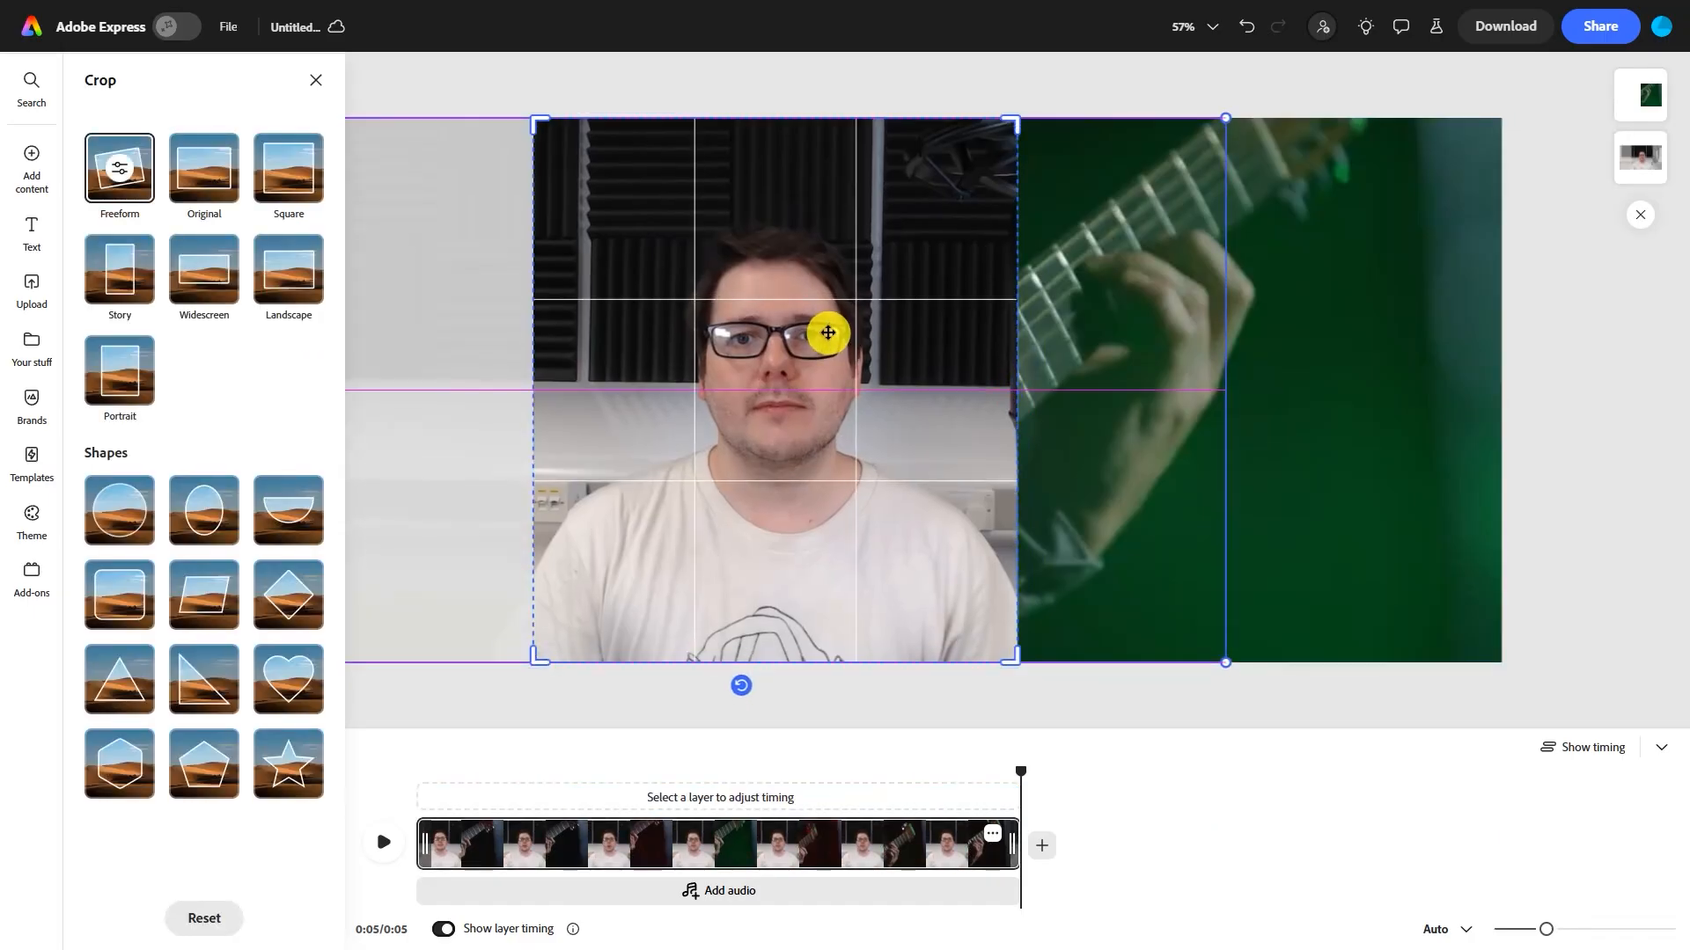
{"action": "left_click", "coordinate": [1258, 278]}
Shift the guitar footage to the right inside its crop frame so both of the player's hands show
{"action": "double_click", "coordinate": [1170, 342]}
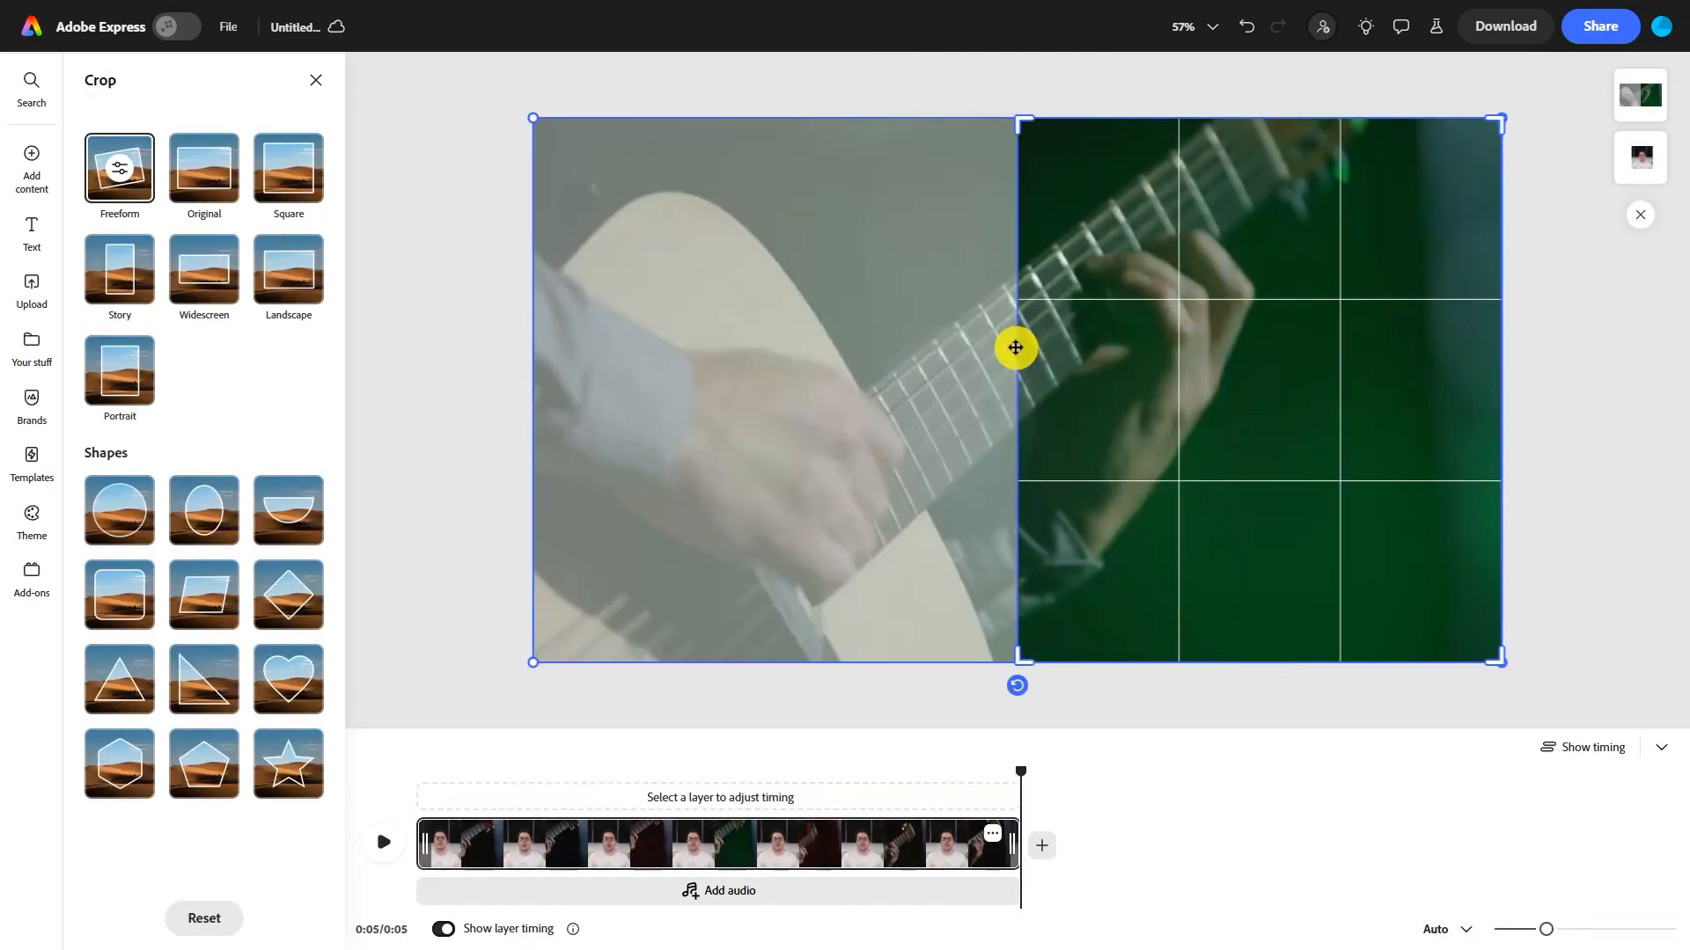
{"action": "left_click_drag", "start_coordinate": [1084, 347], "coordinate": [1377, 347]}
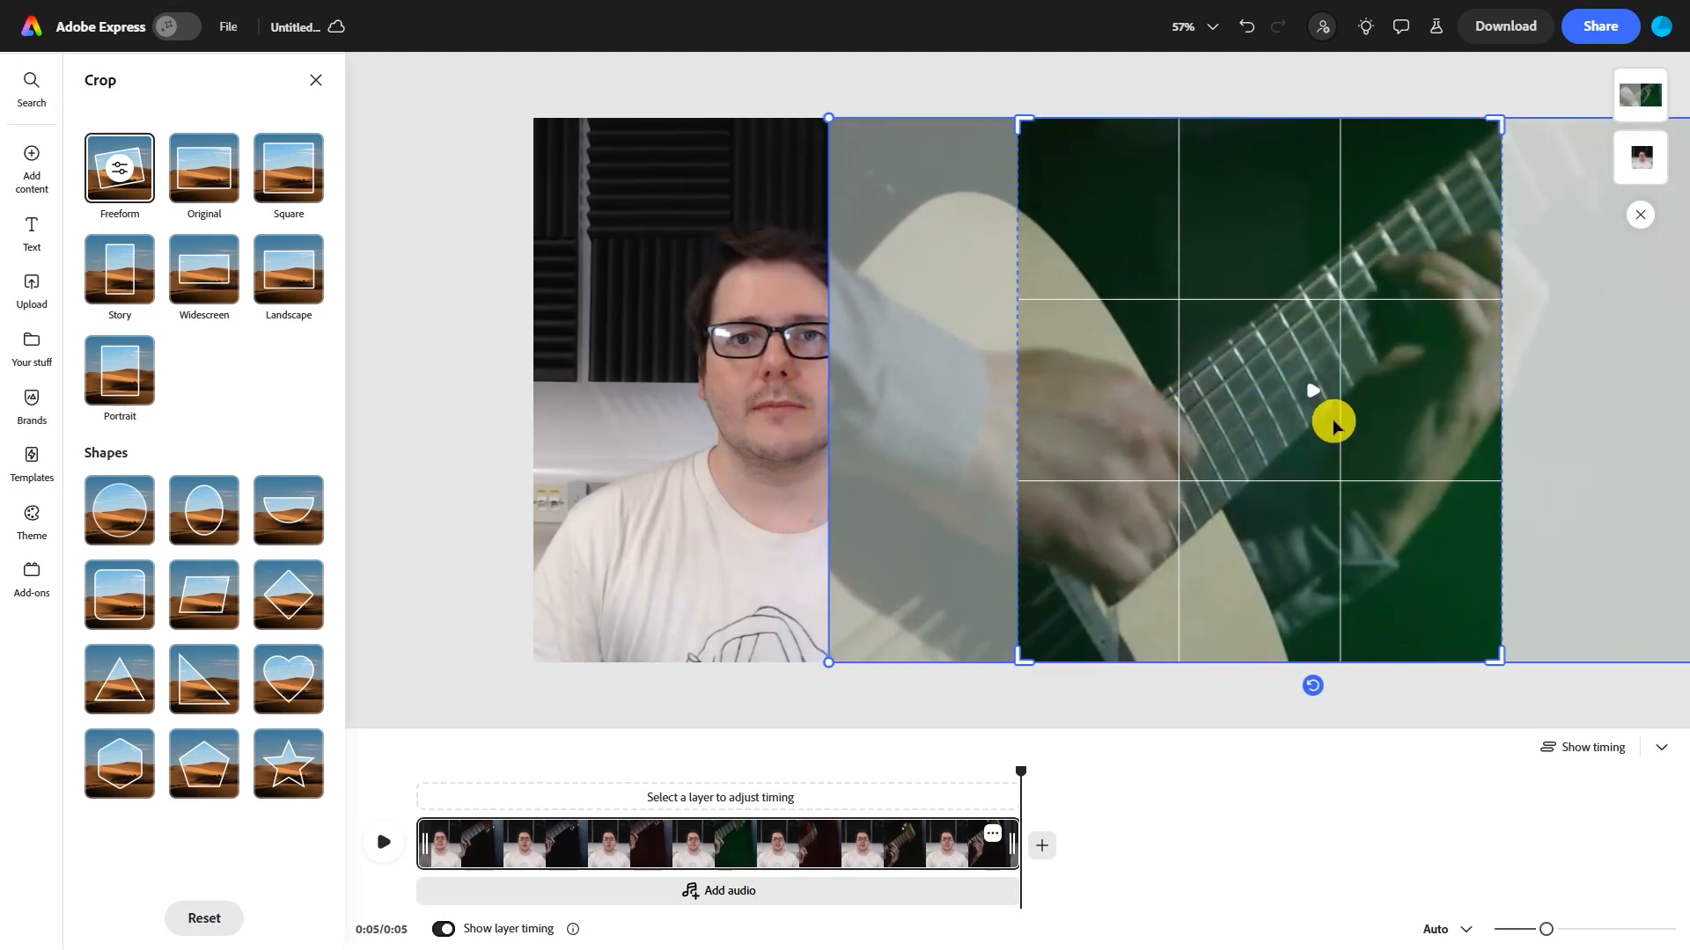
{"action": "left_click", "coordinate": [1168, 700]}
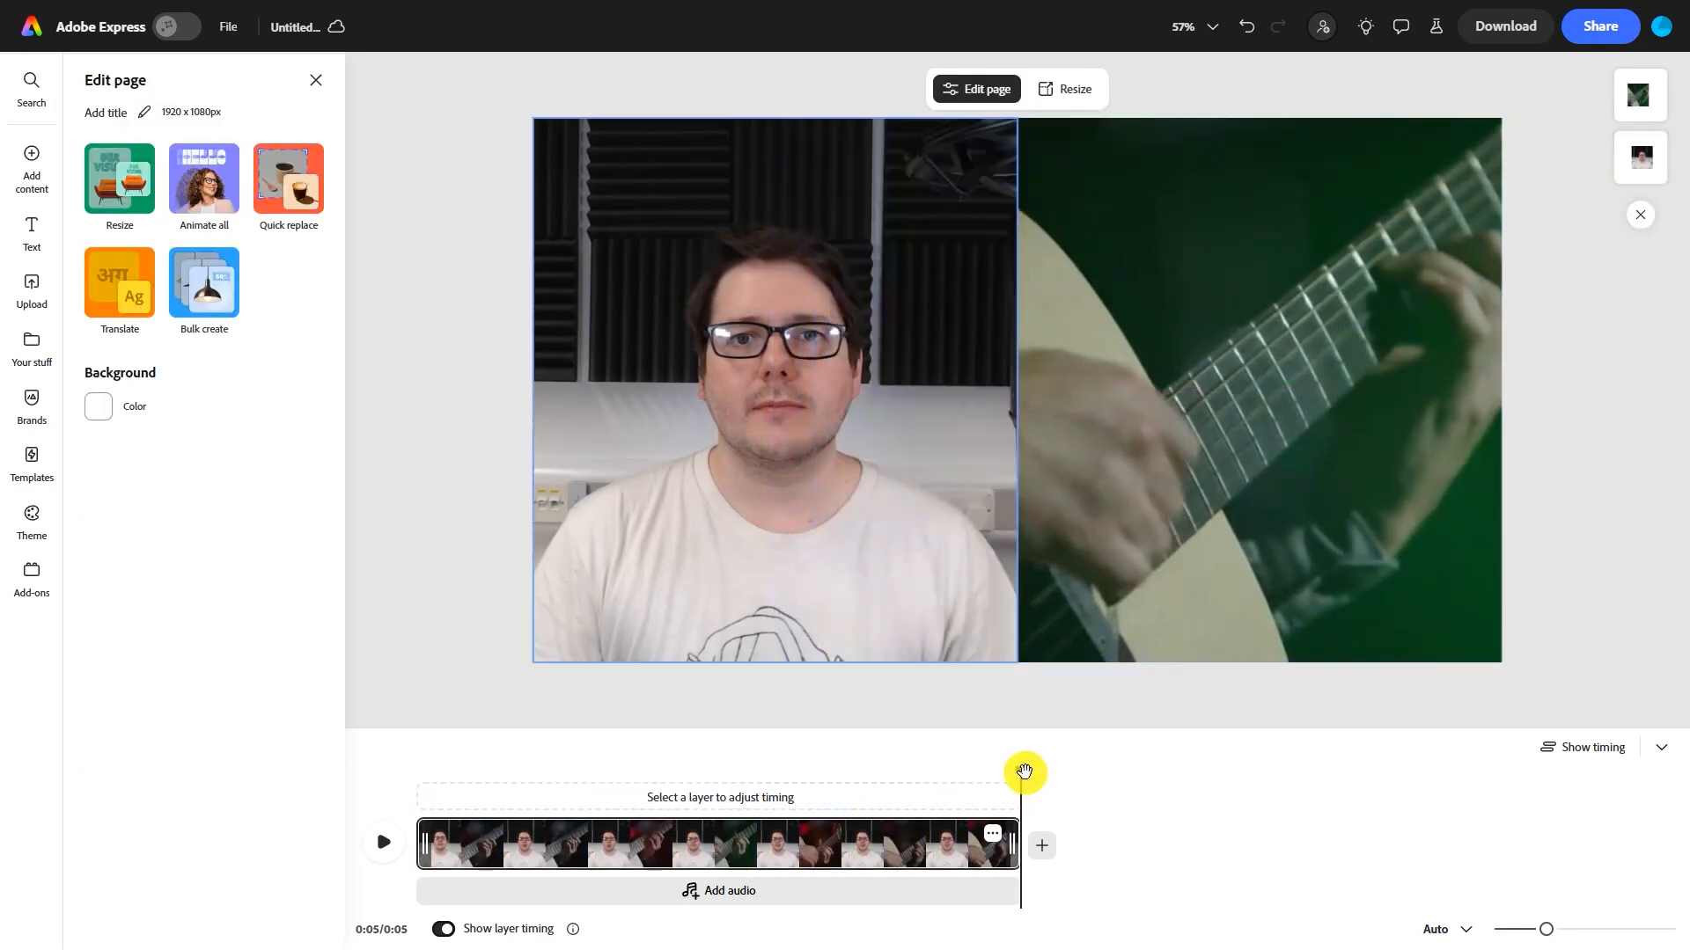
Play the split-screen video from the beginning to check the result
{"action": "left_click_drag", "start_coordinate": [1023, 772], "coordinate": [387, 771]}
{"action": "left_click", "coordinate": [384, 842]}
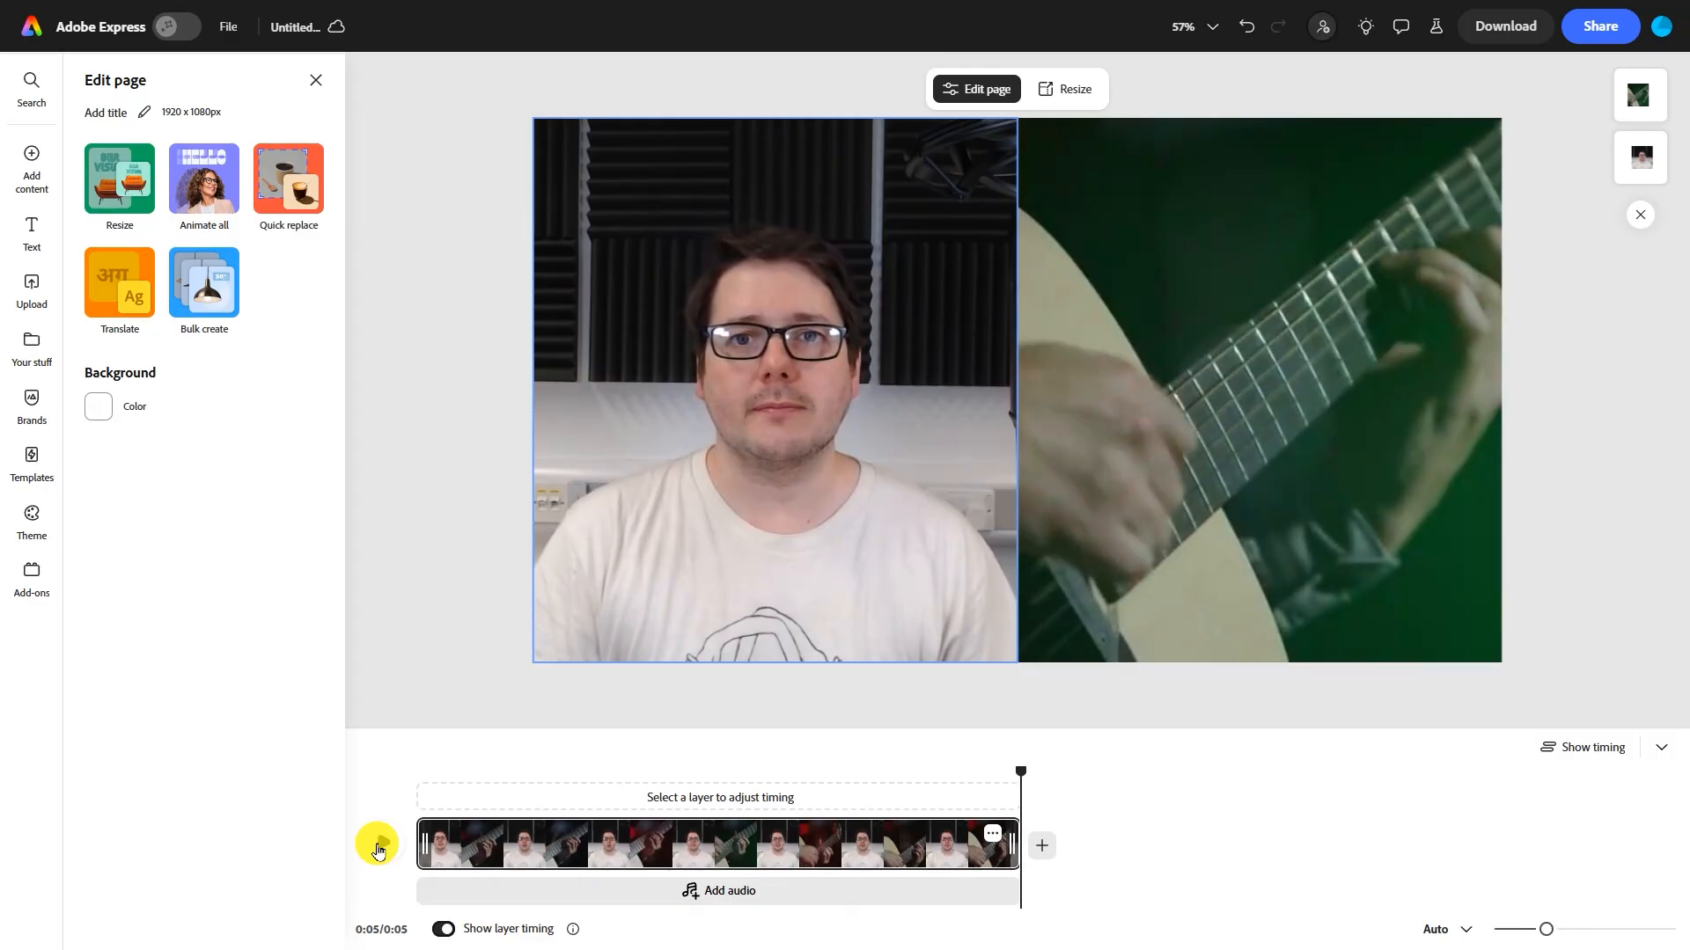
Add the 16-second mixing desk clip from the "live music" stock videos as a new scene in the sequence
{"action": "left_click", "coordinate": [28, 162]}
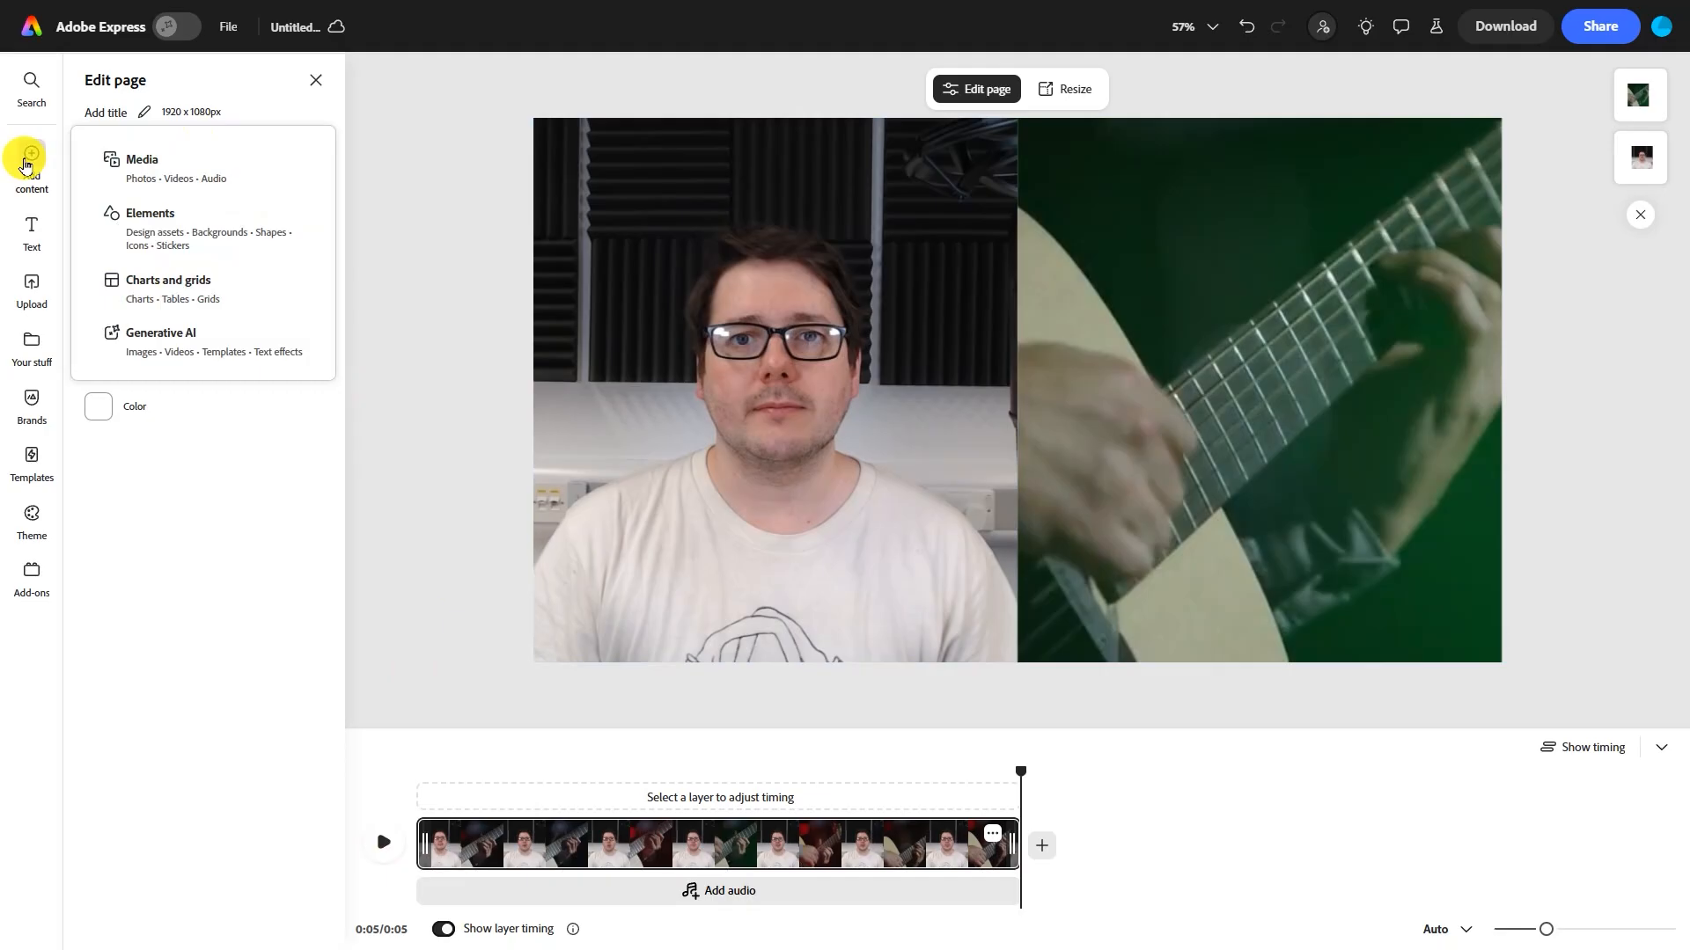
{"action": "left_click", "coordinate": [166, 166]}
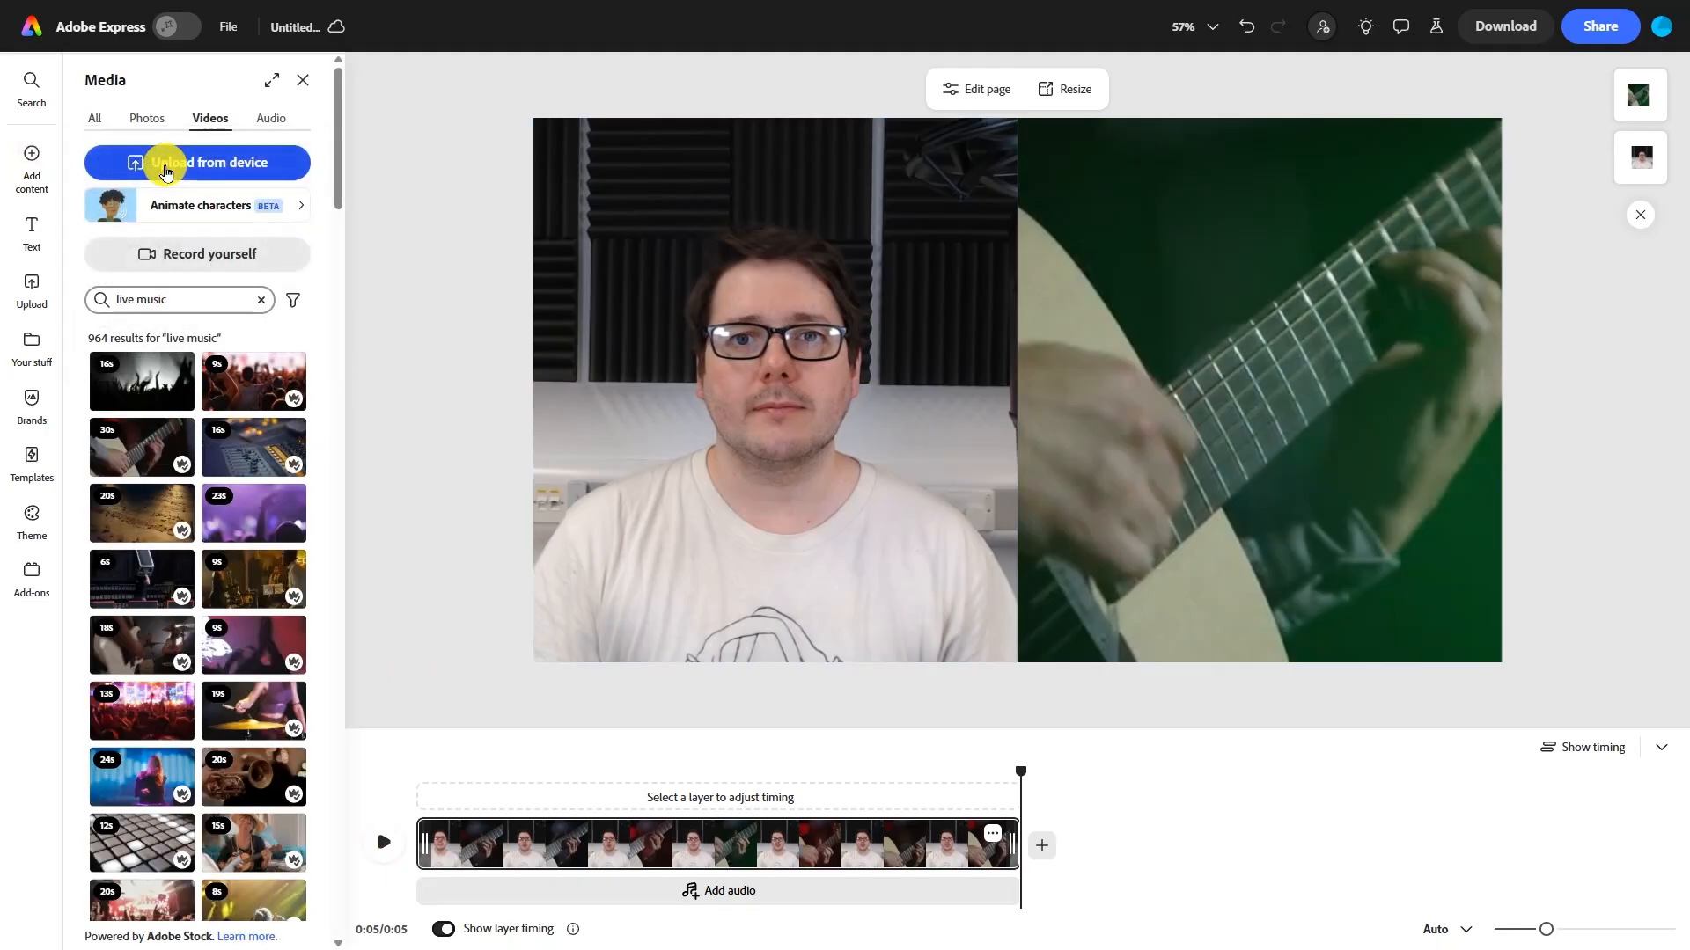
{"action": "left_click", "coordinate": [247, 450]}
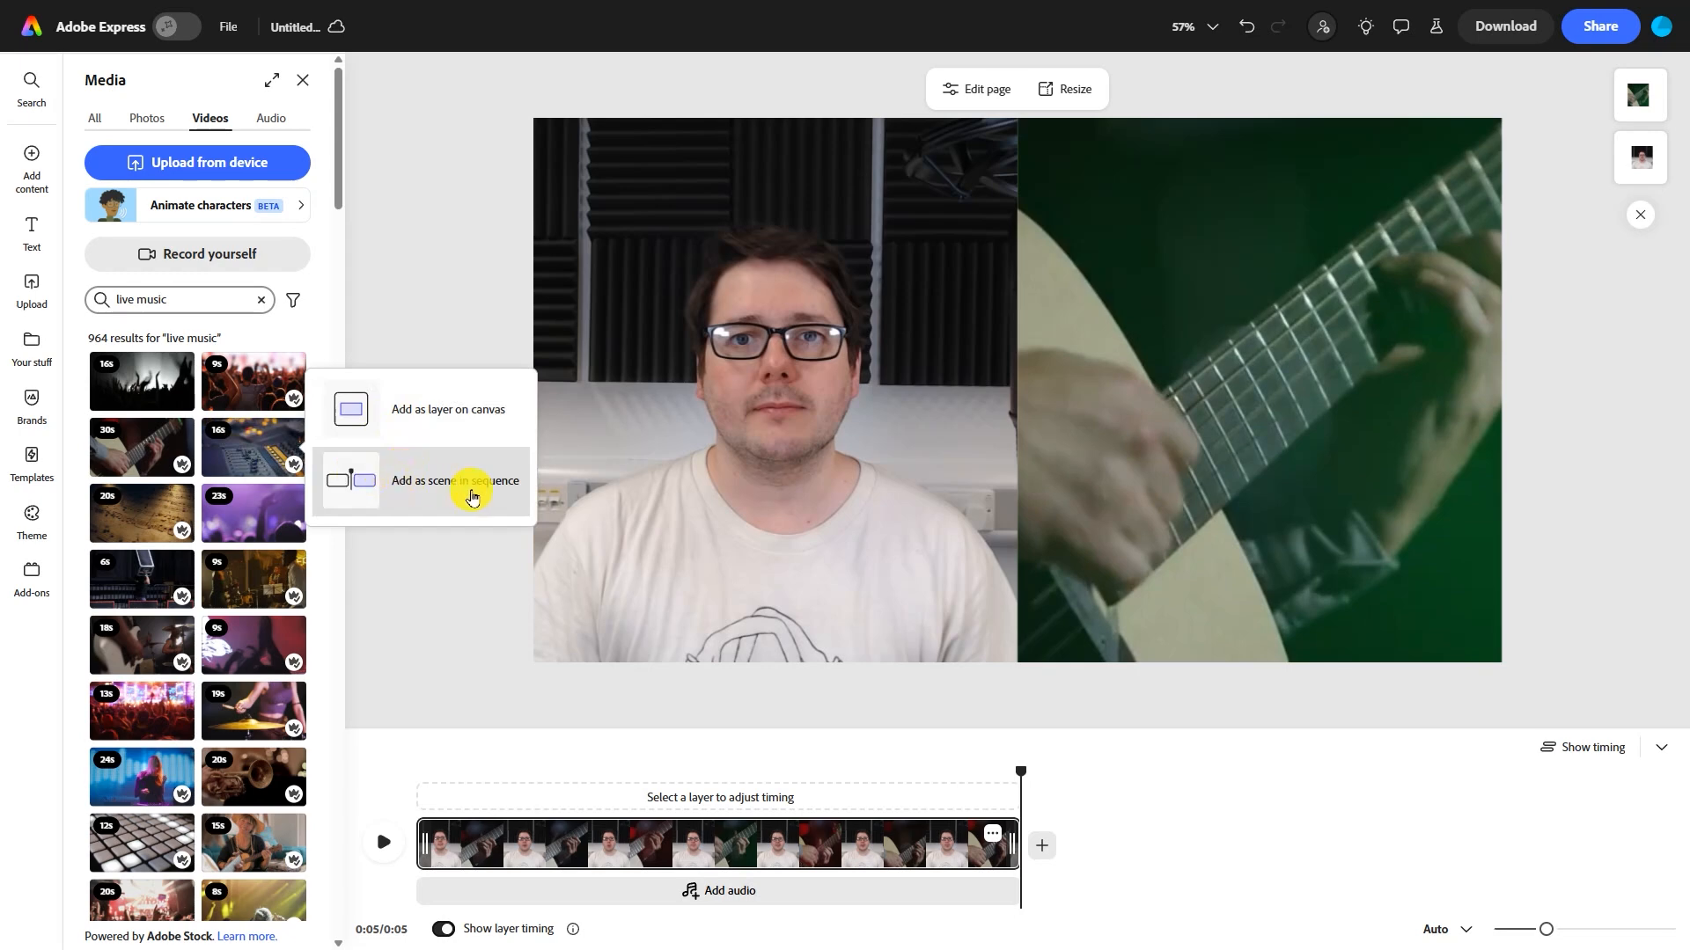
{"action": "left_click", "coordinate": [361, 483]}
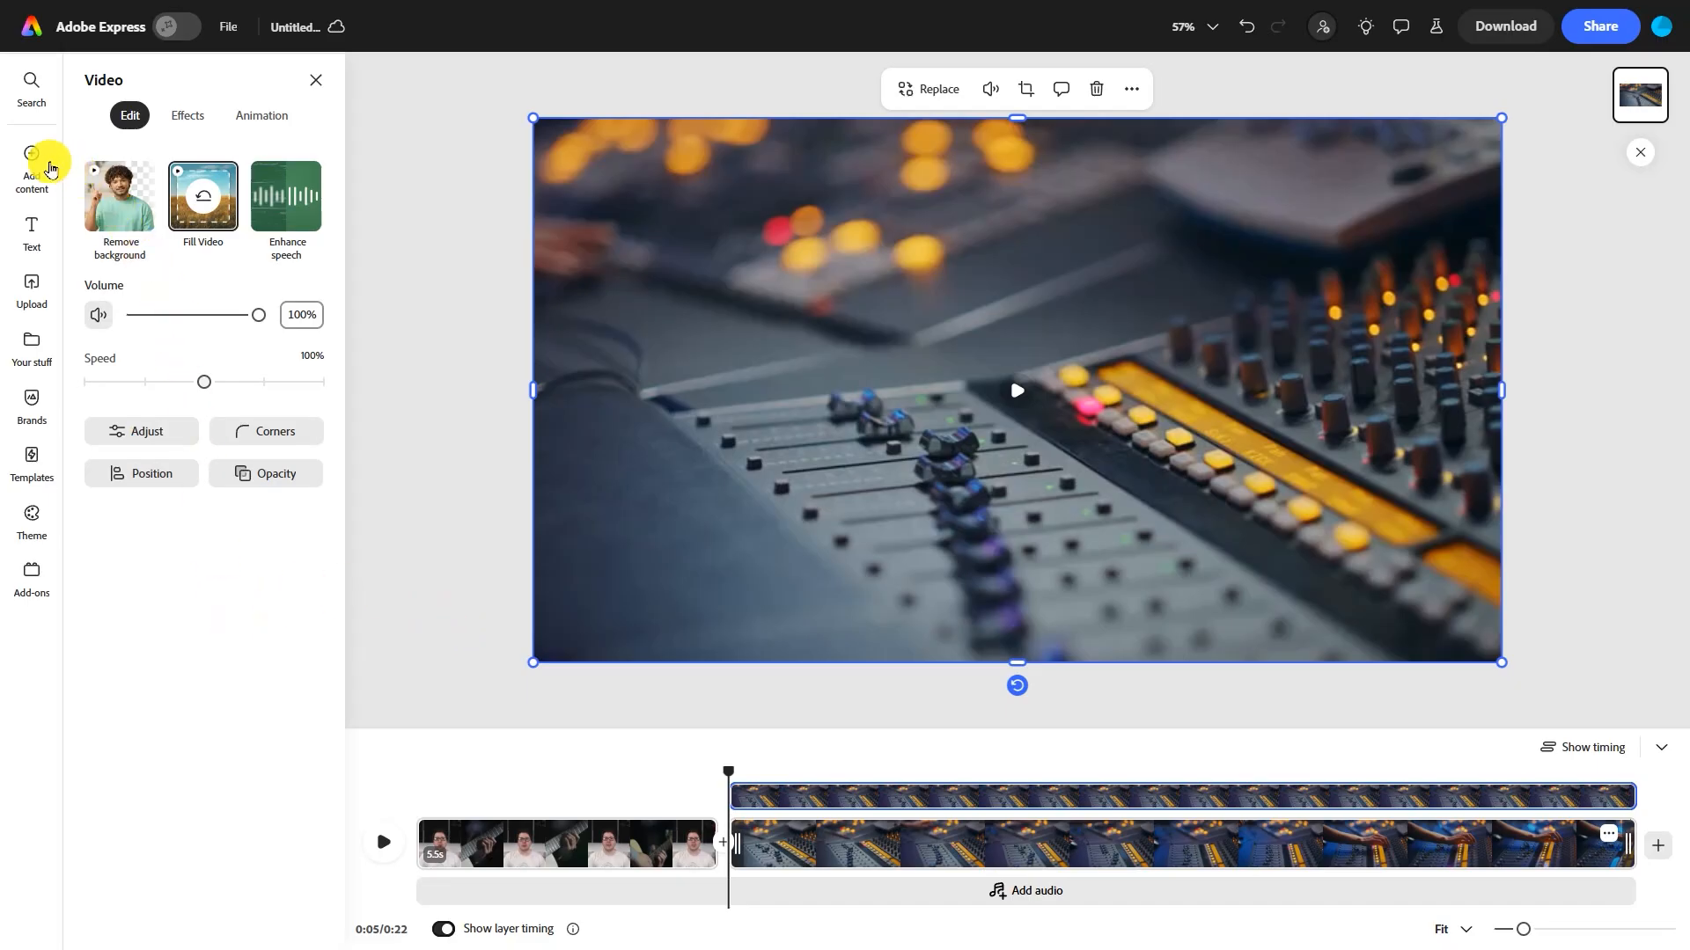
Record a voiceover of about 8.5 s over the mixing desk scene with Enhance speech on
{"action": "left_click", "coordinate": [32, 157]}
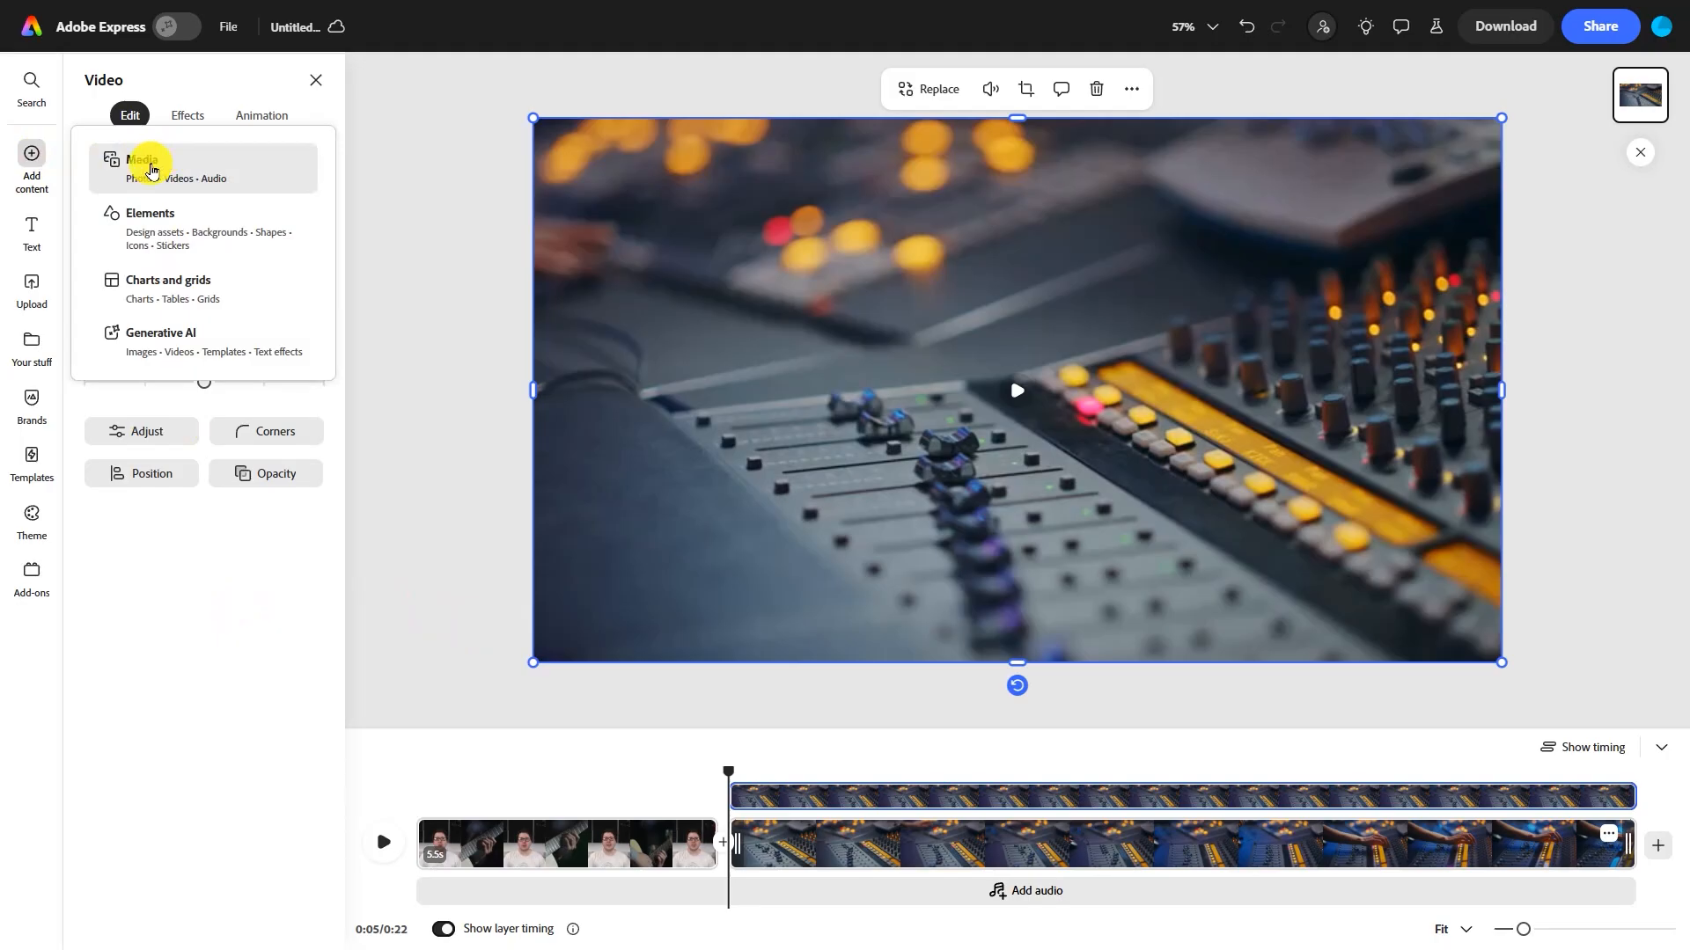
{"action": "left_click", "coordinate": [150, 164]}
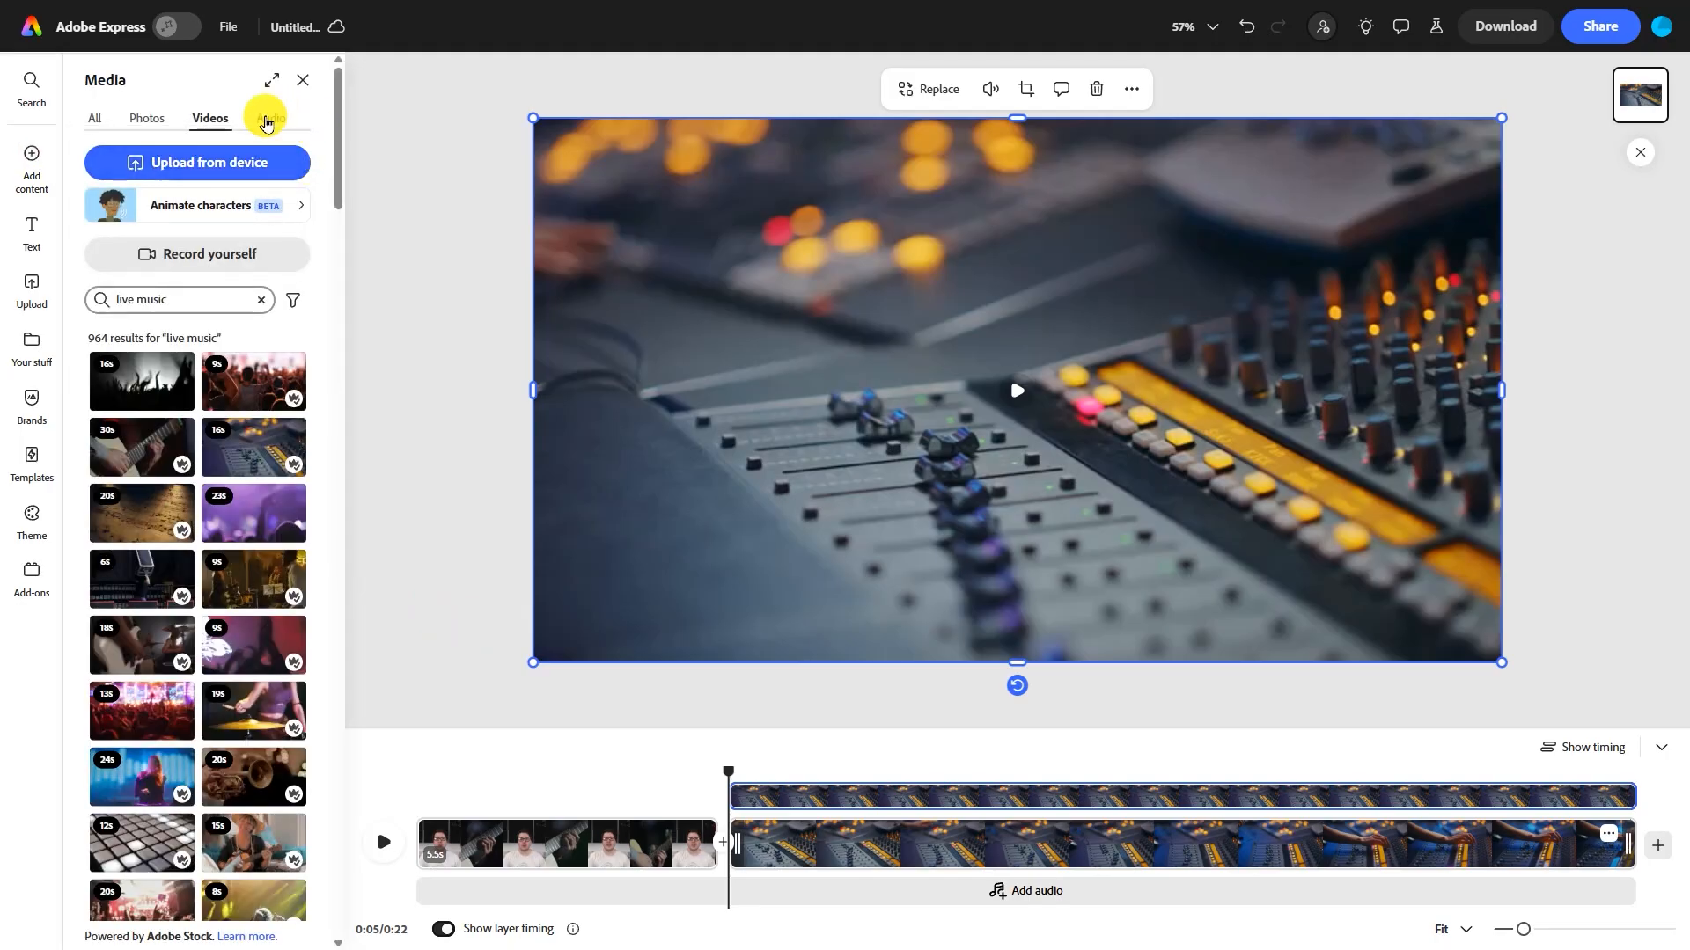
{"action": "left_click", "coordinate": [269, 123]}
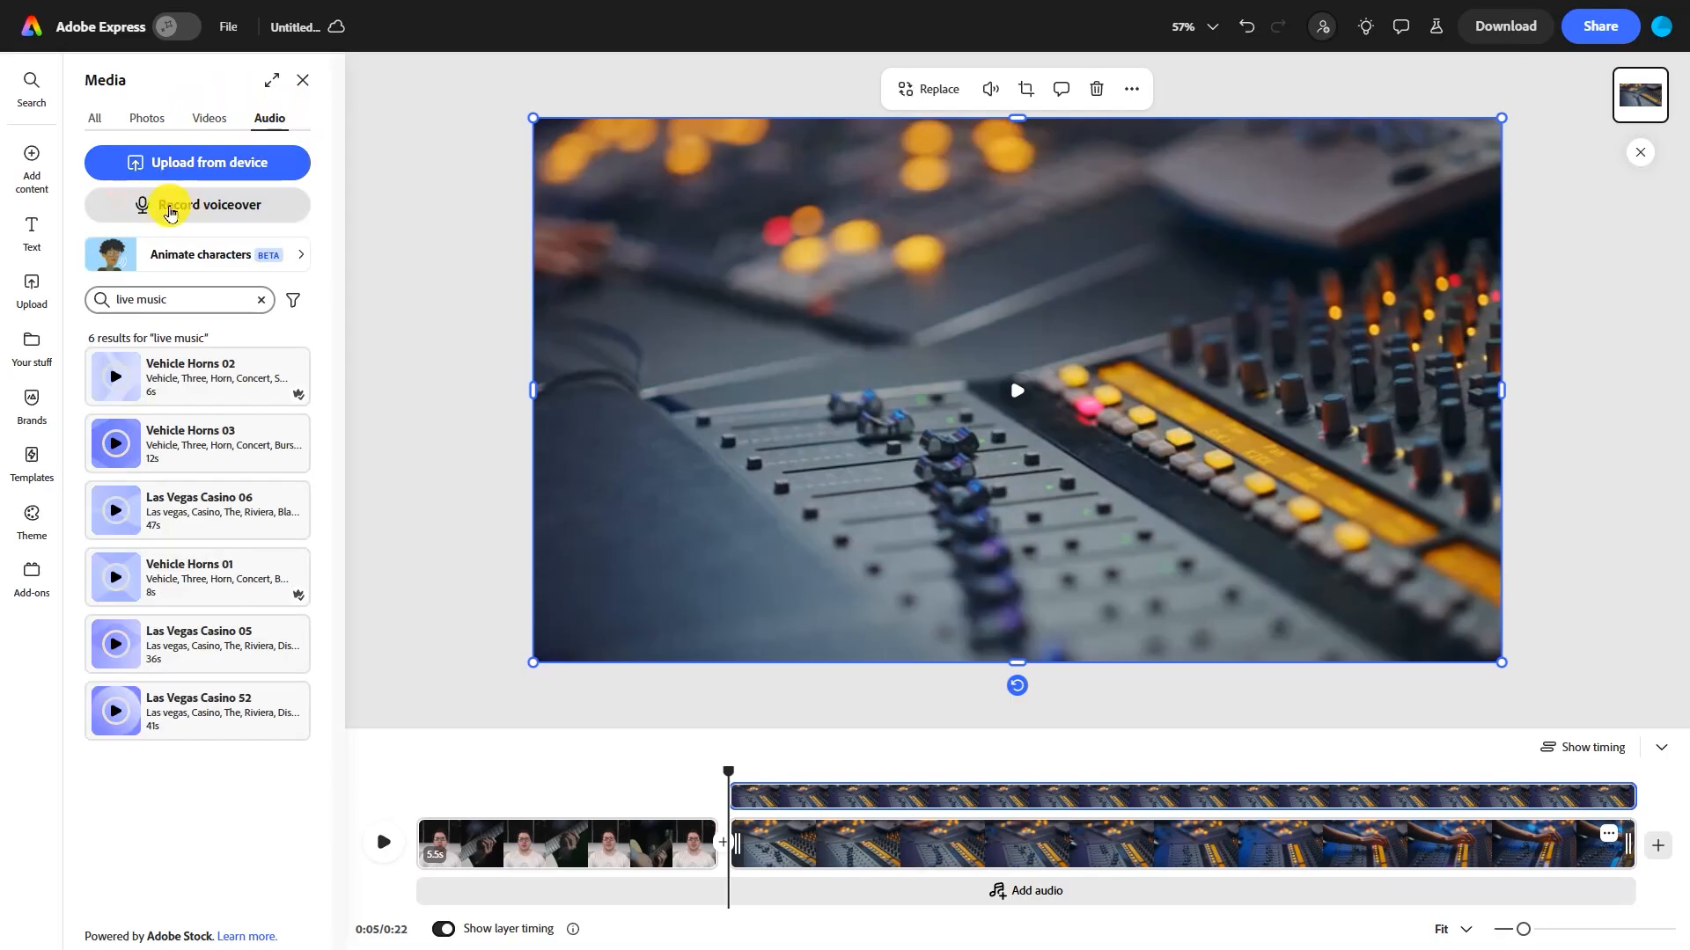
{"action": "left_click", "coordinate": [170, 212]}
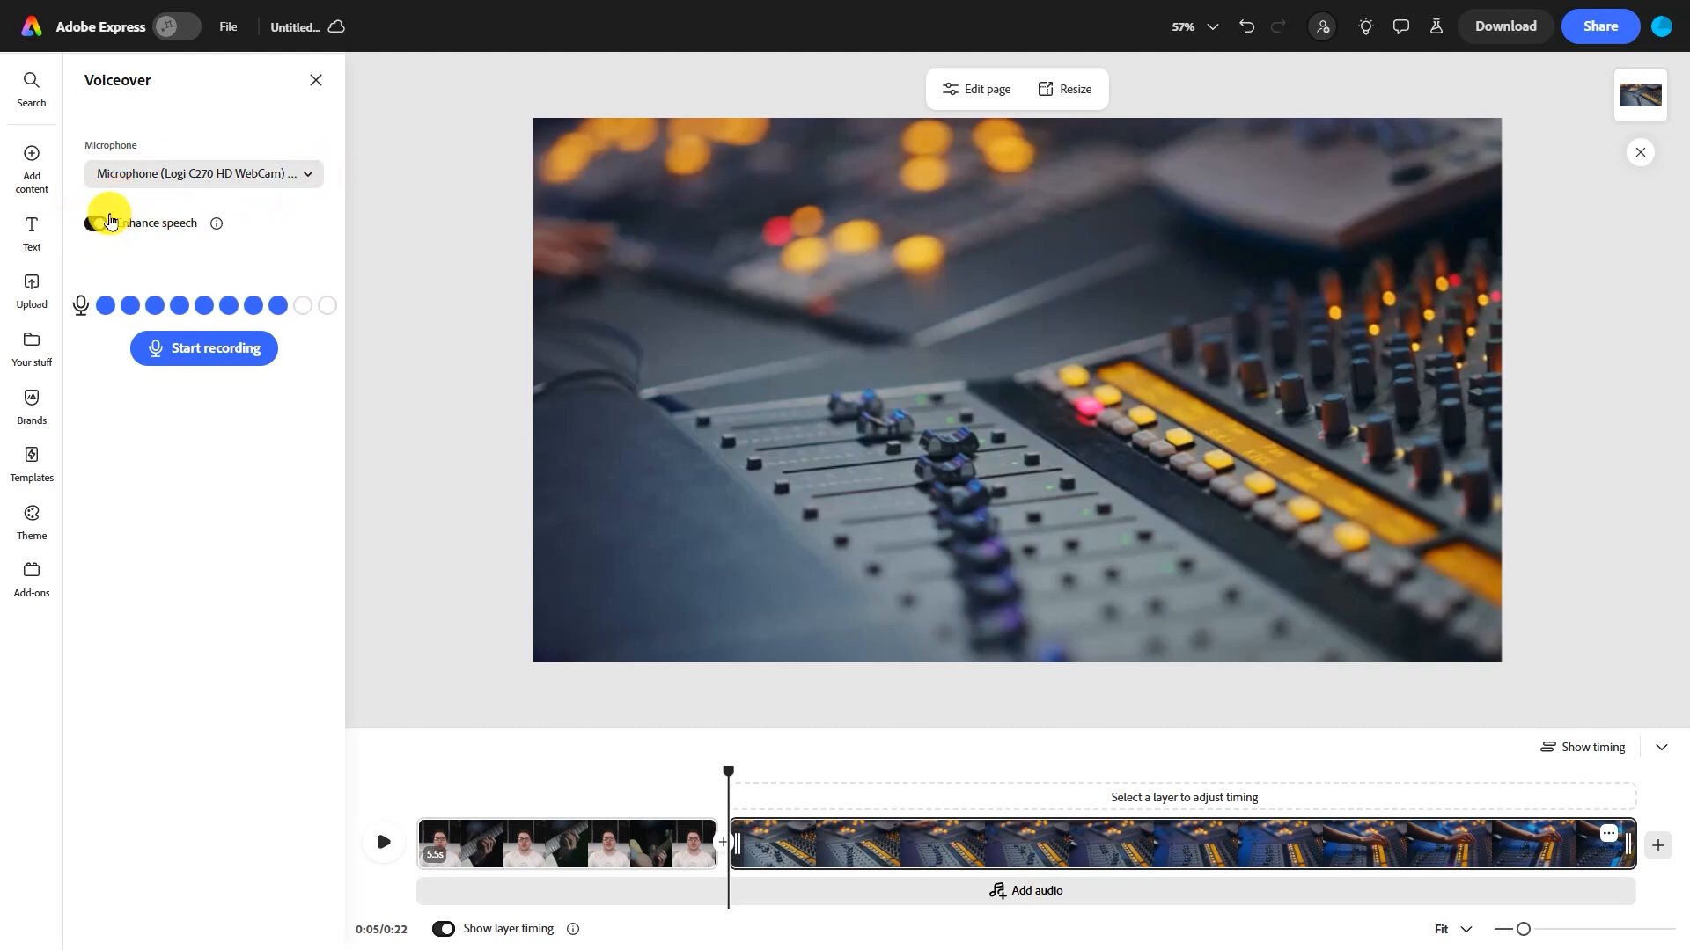
{"action": "left_click", "coordinate": [158, 357]}
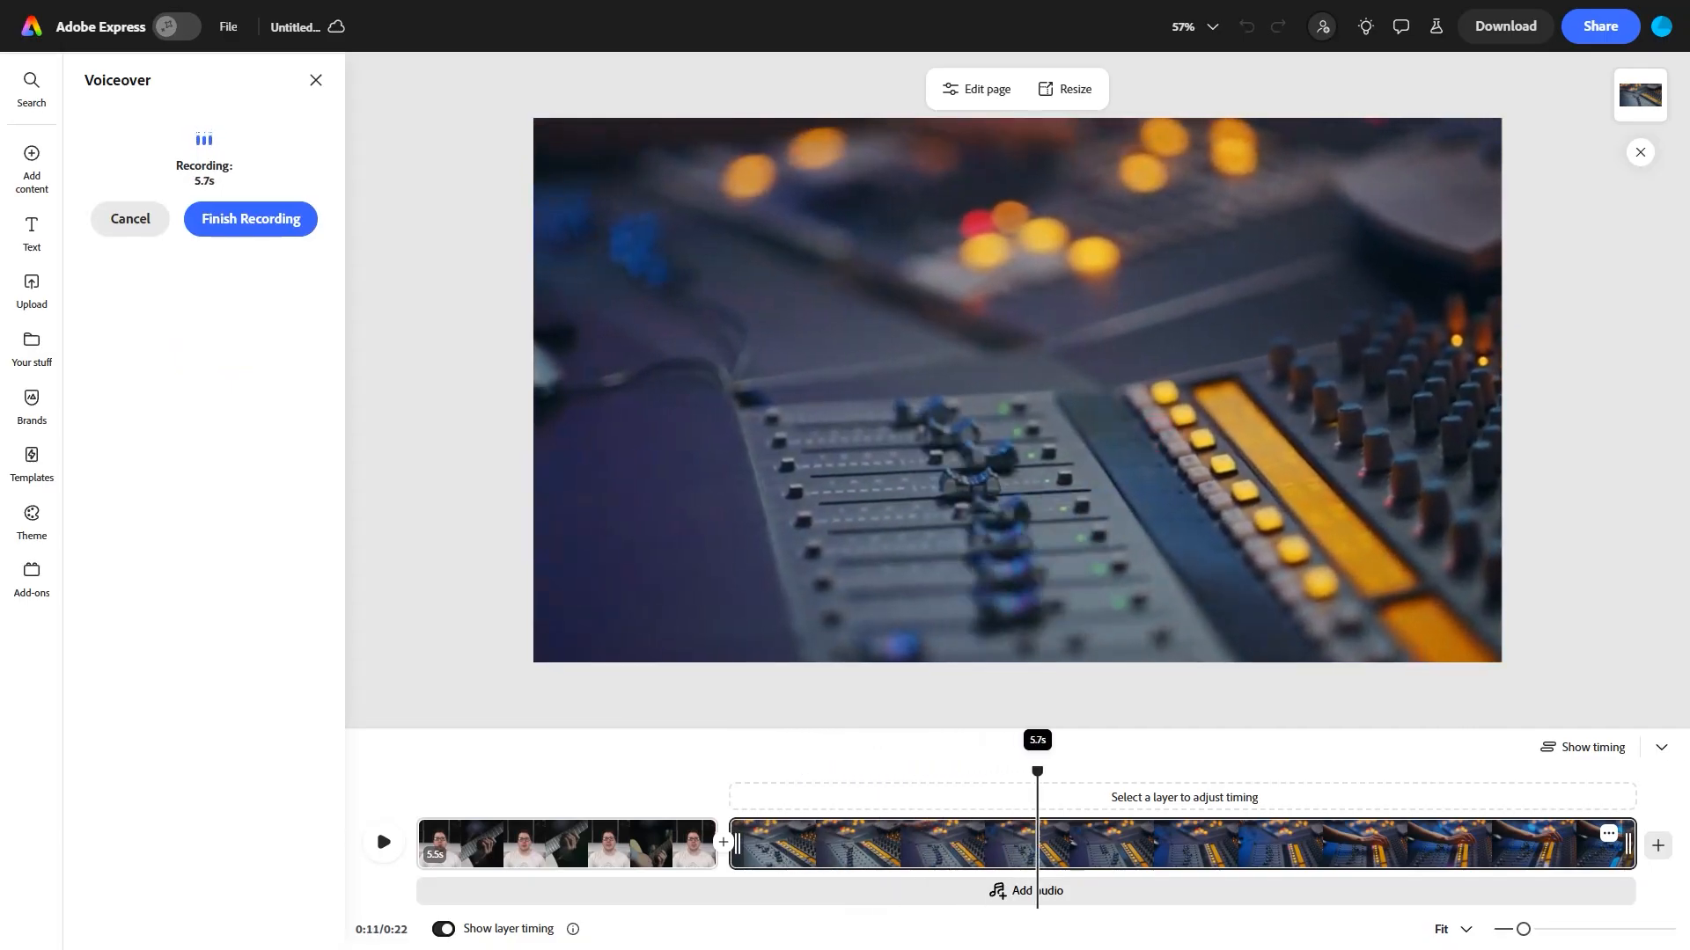
{"action": "left_click", "coordinate": [240, 220]}
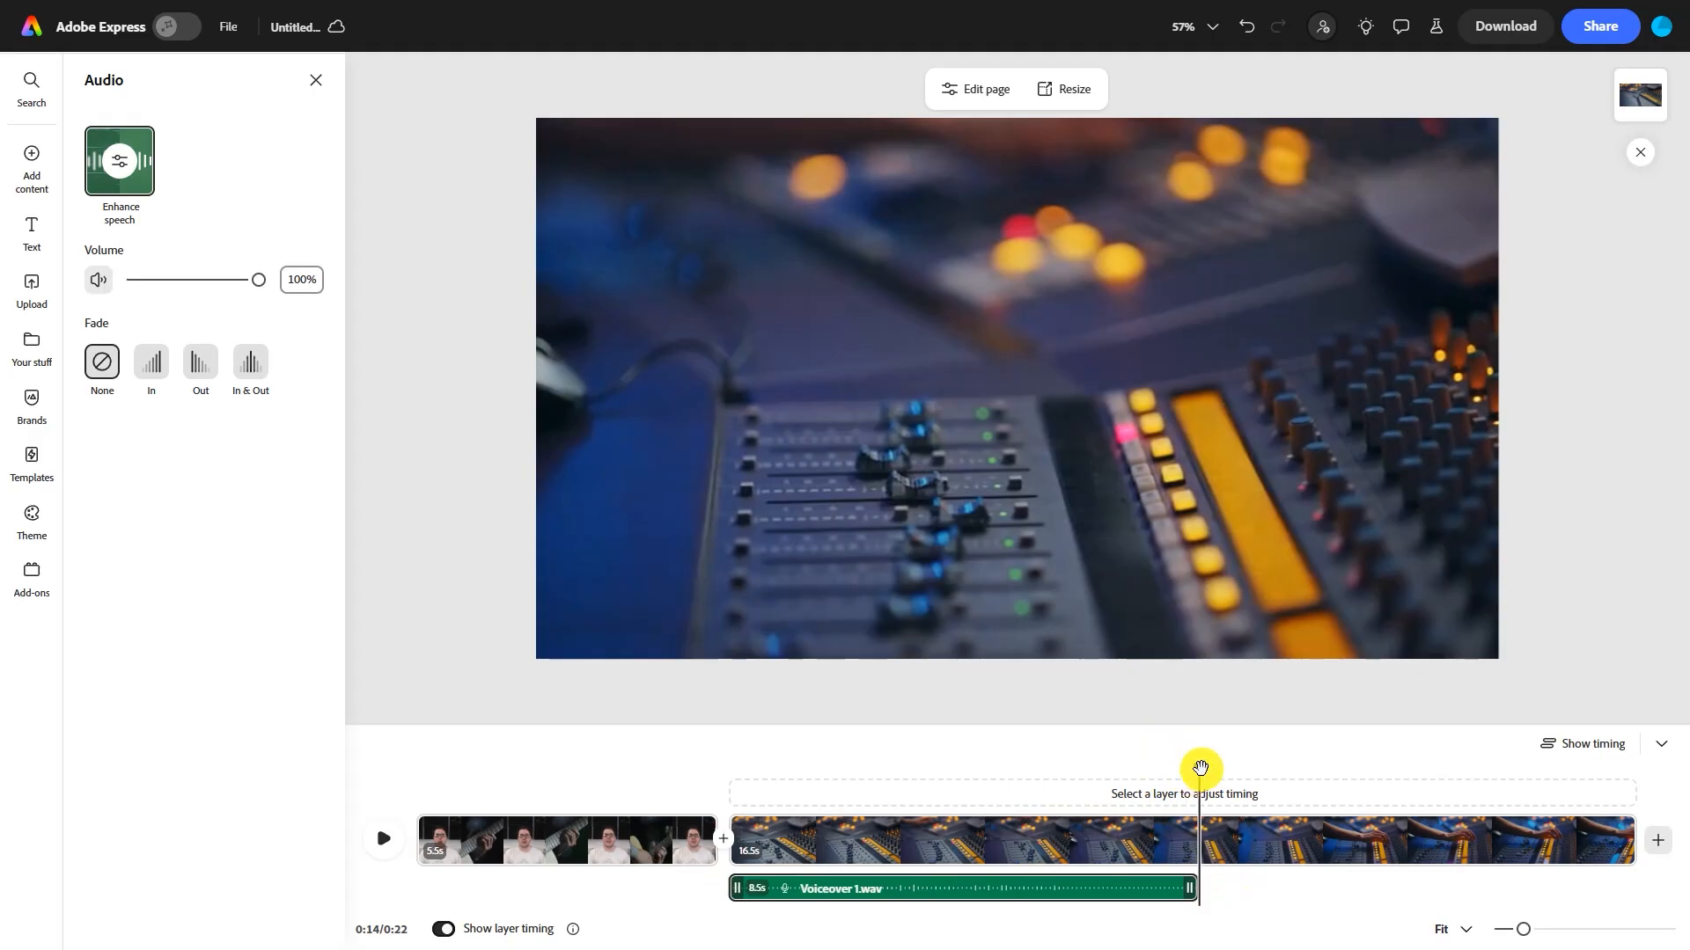
Play back the voiceover on the mixing desk scene and trim its start, leaving 7.5 s of audio
{"action": "left_click_drag", "start_coordinate": [1187, 767], "coordinate": [728, 767]}
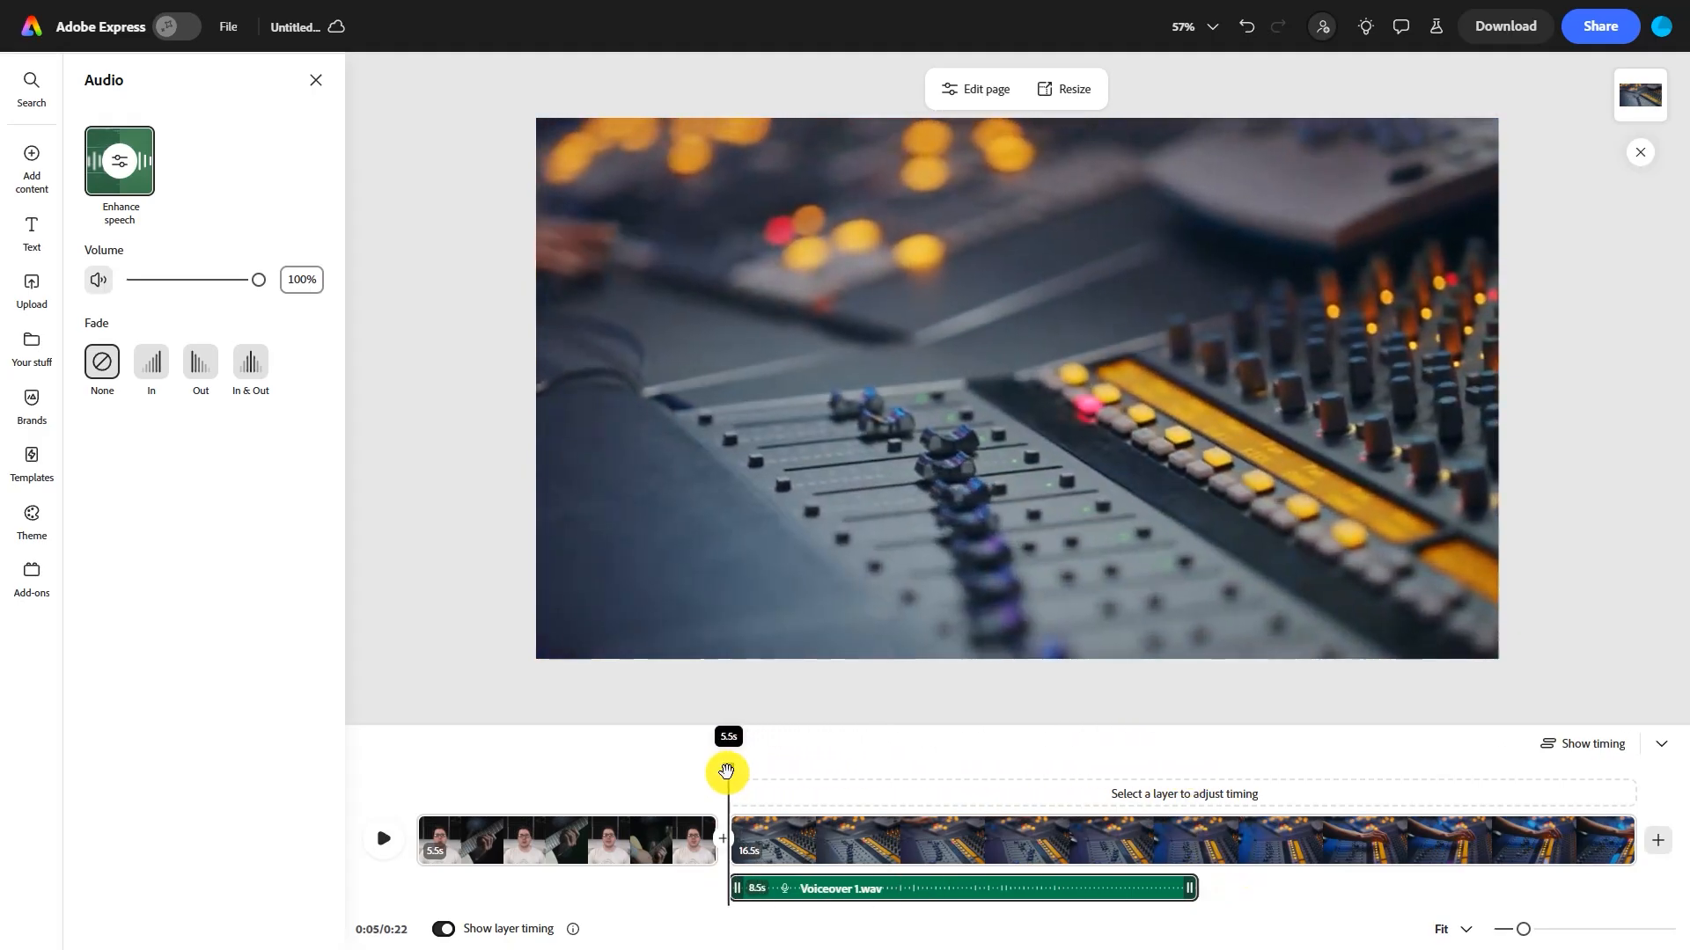
{"action": "left_click", "coordinate": [378, 848]}
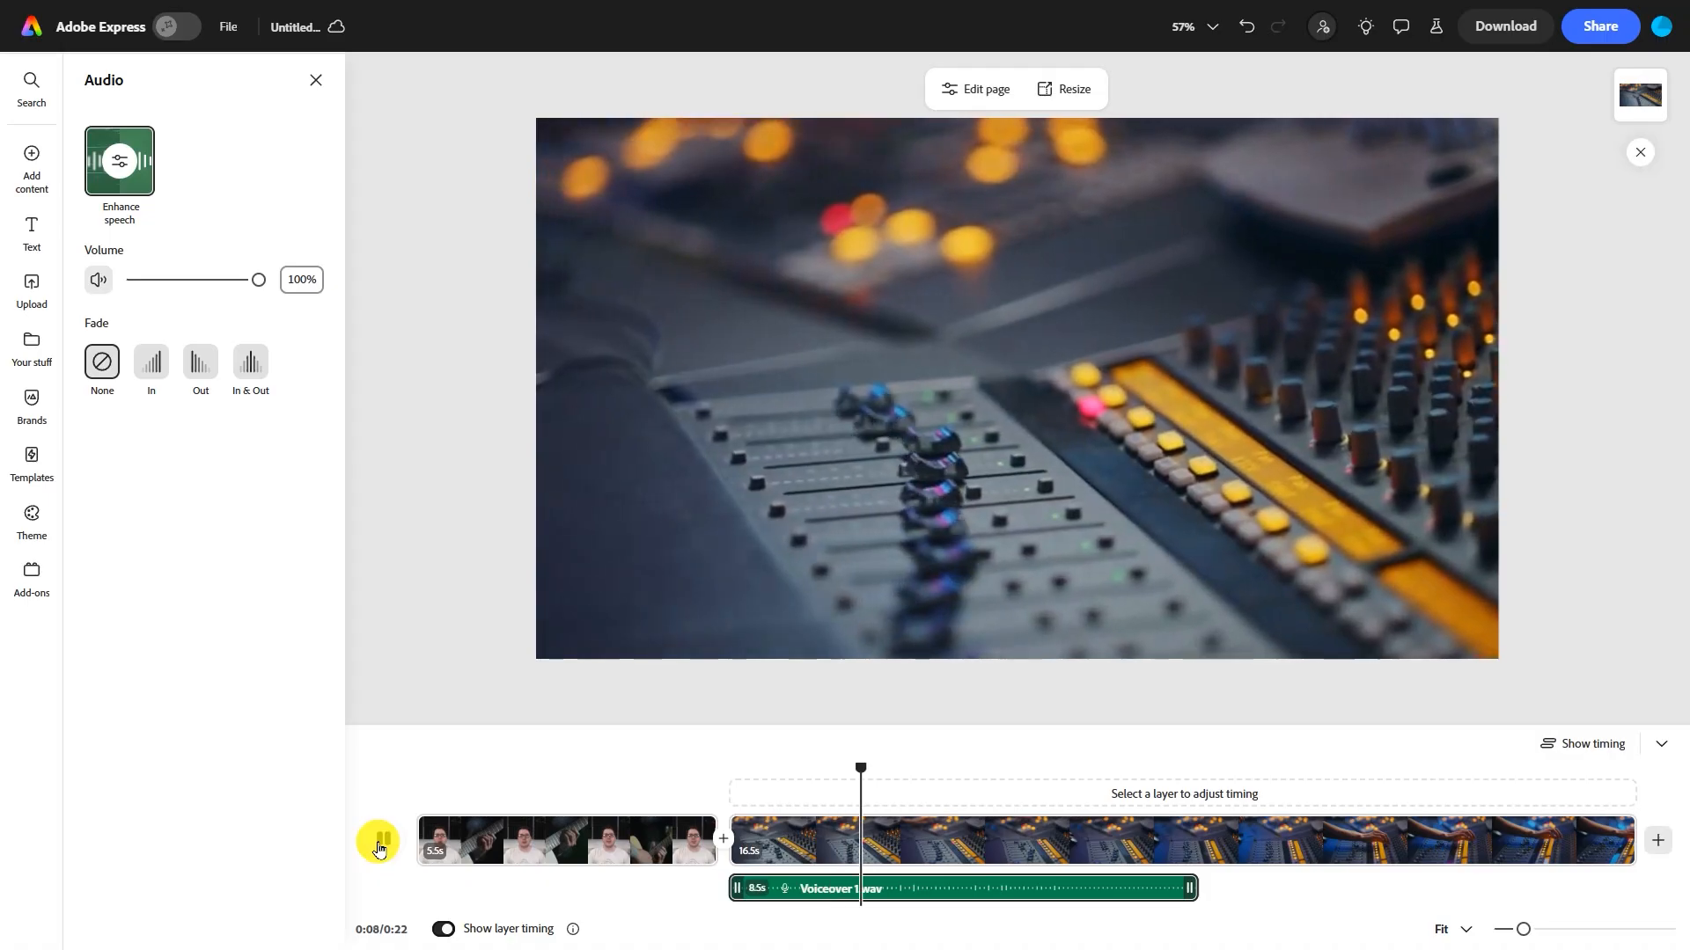
{"action": "left_click", "coordinate": [379, 847]}
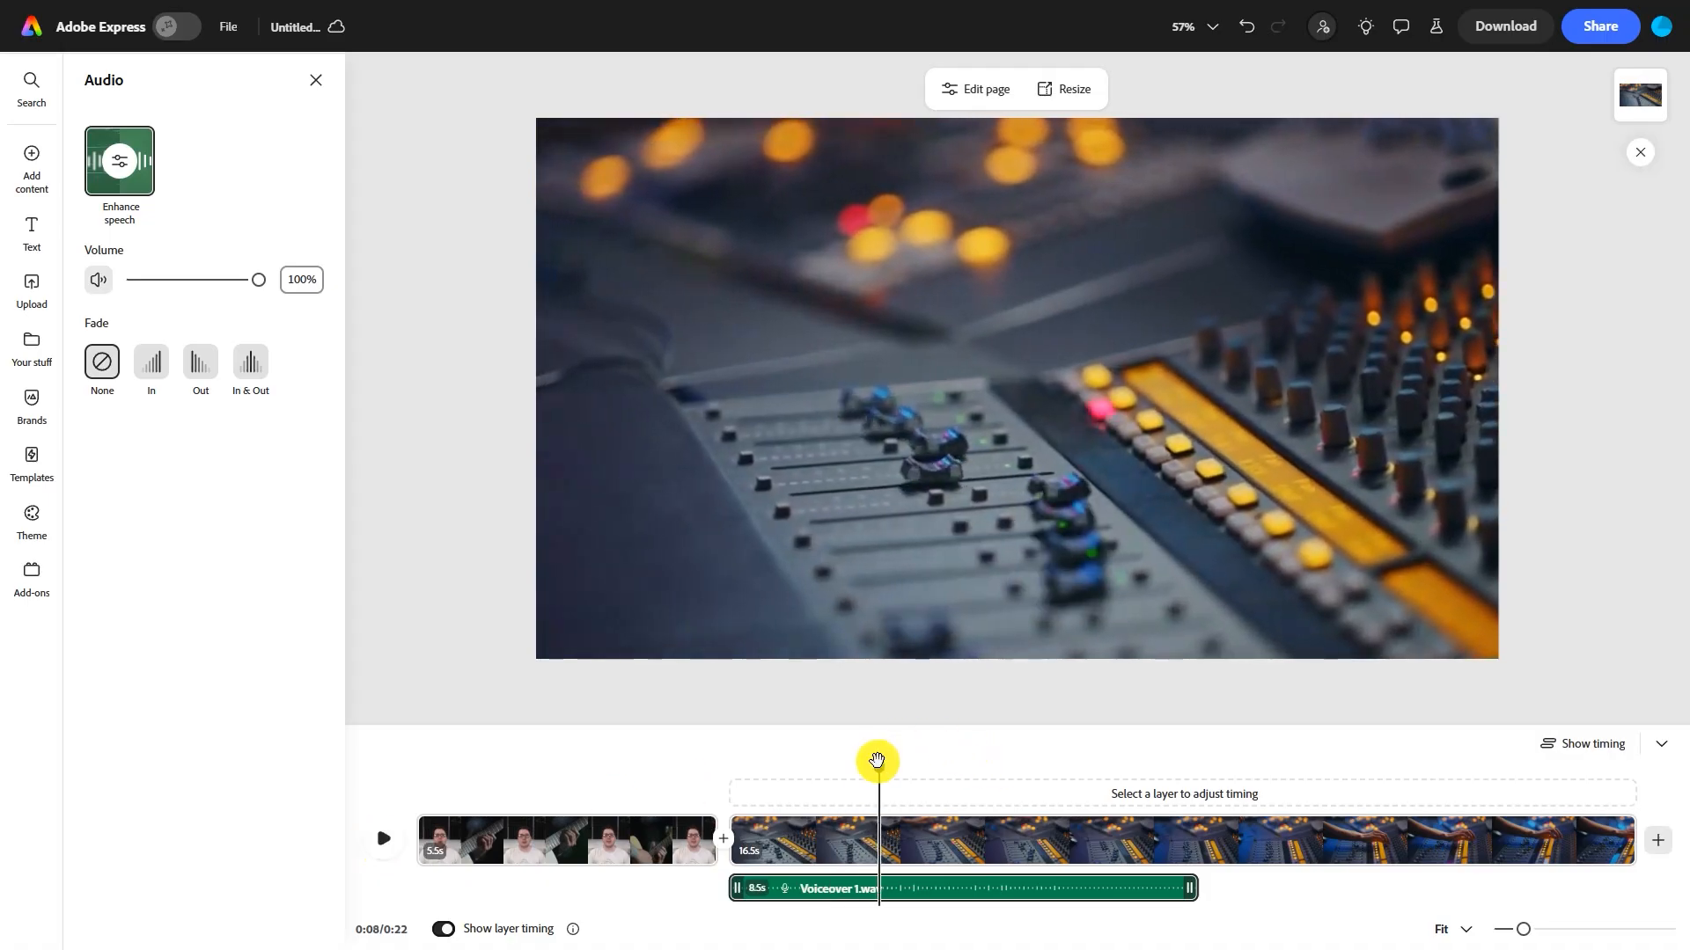
{"action": "left_click_drag", "start_coordinate": [878, 761], "coordinate": [782, 779]}
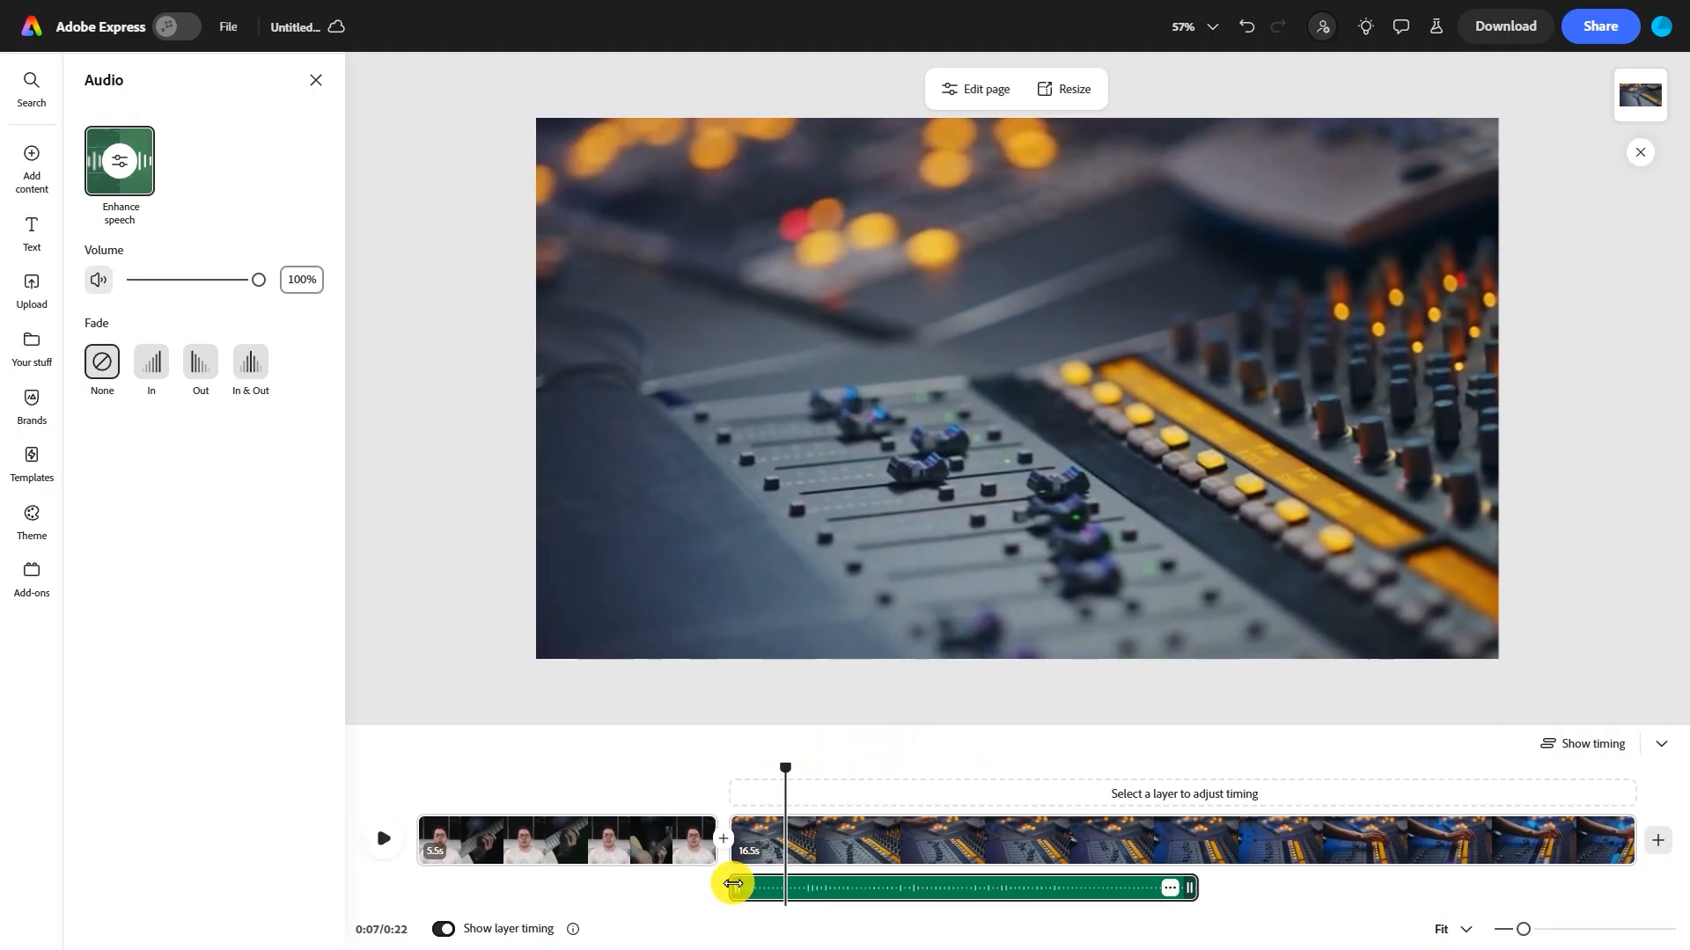
{"action": "left_click_drag", "start_coordinate": [733, 890], "coordinate": [784, 909]}
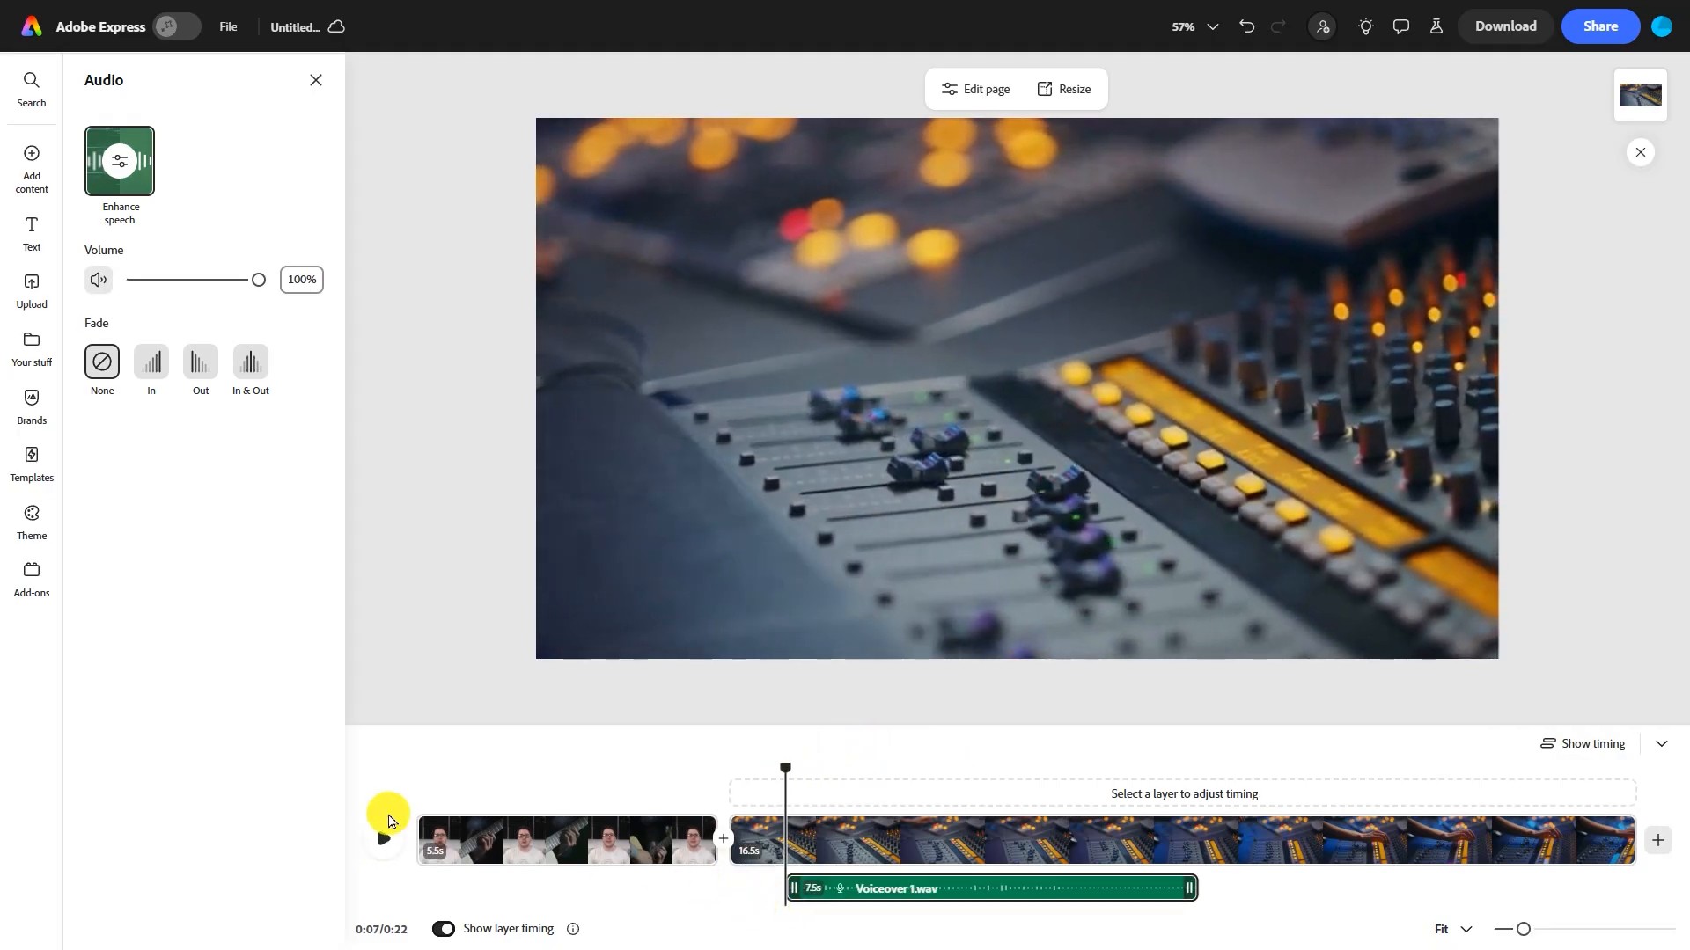
Play the voiceover to the point where it should end and trim off the rest, leaving 5.6 s
{"action": "left_click", "coordinate": [379, 848]}
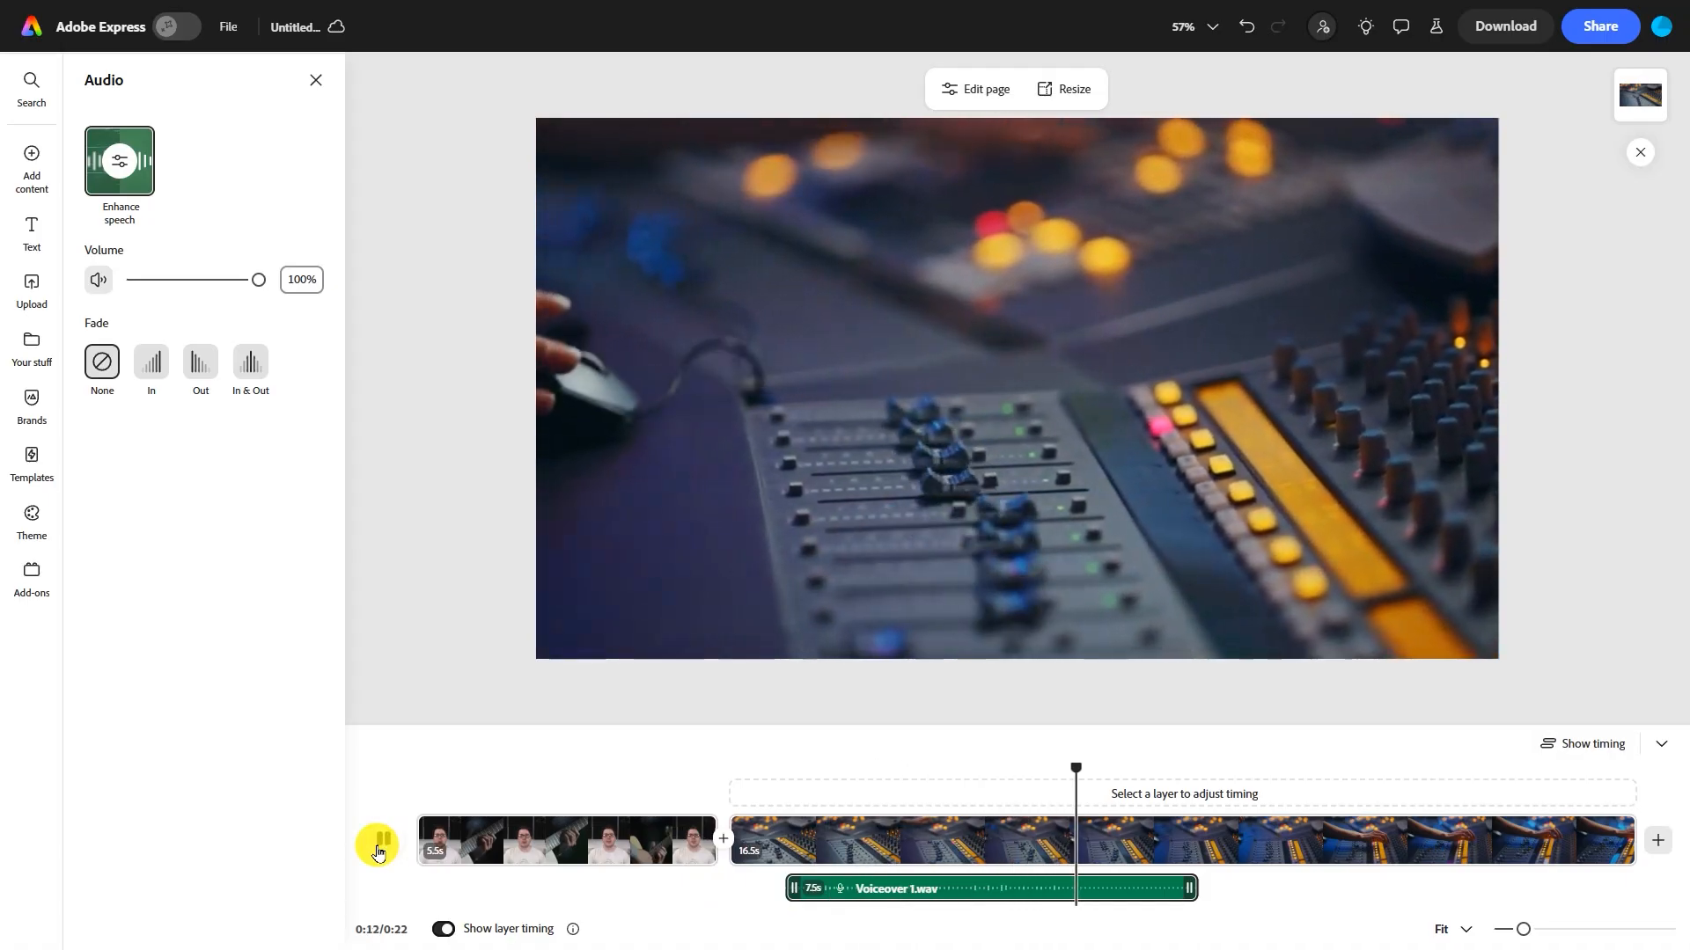
{"action": "left_click", "coordinate": [379, 847]}
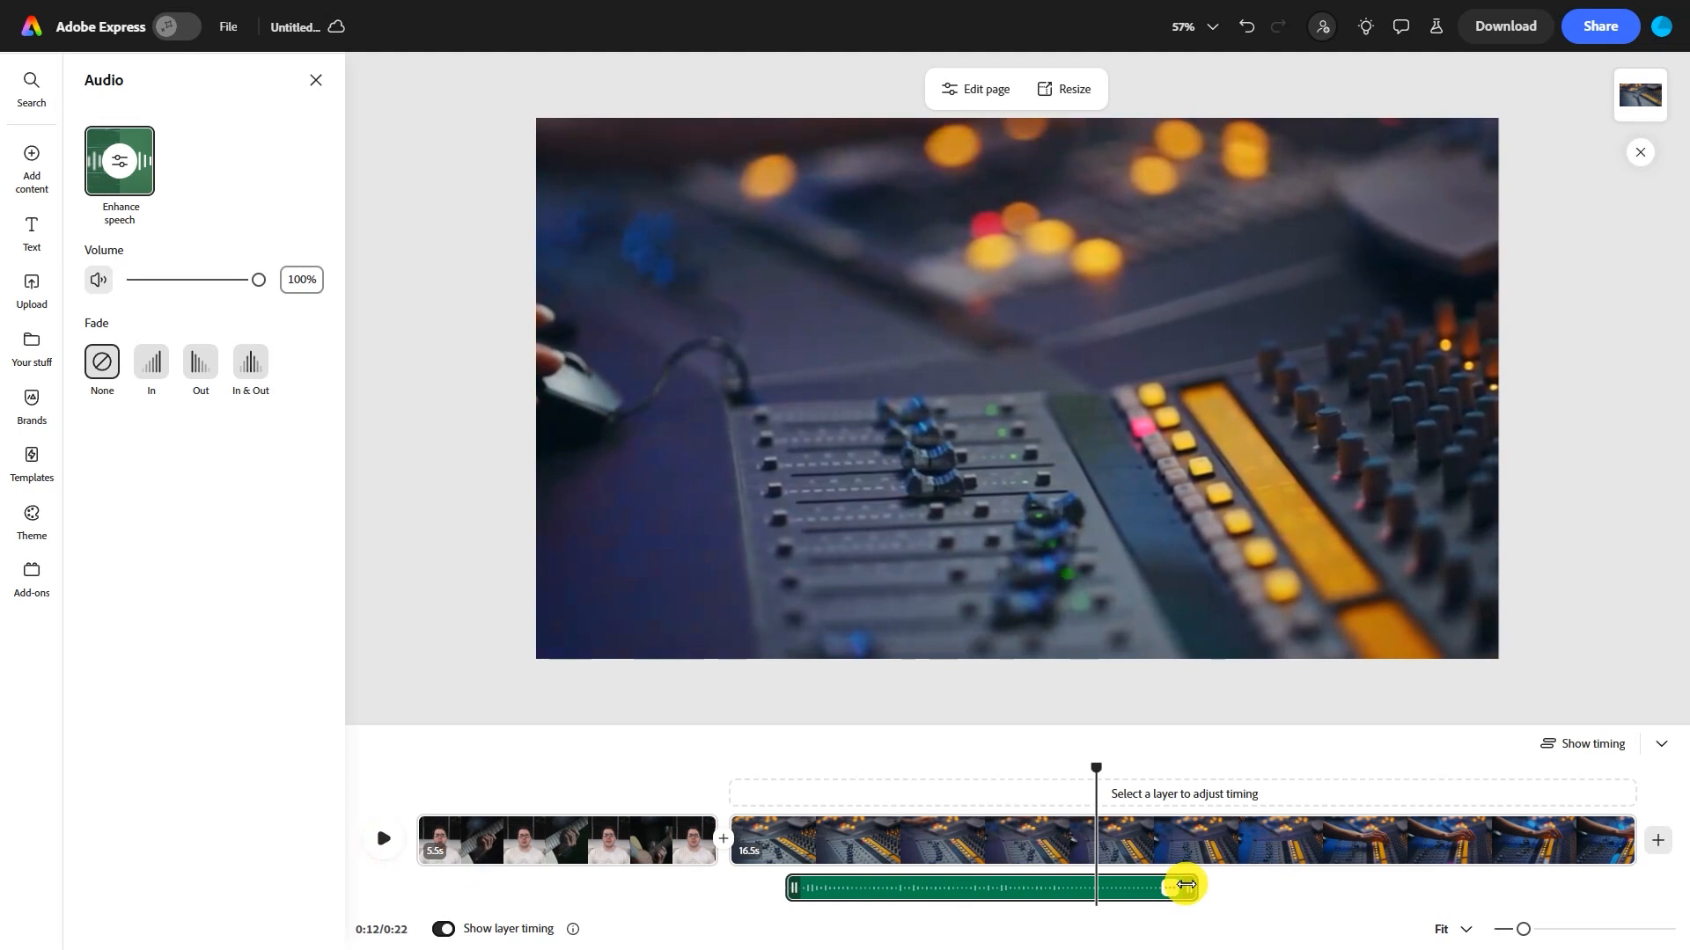
{"action": "left_click_drag", "start_coordinate": [1186, 884], "coordinate": [1094, 889]}
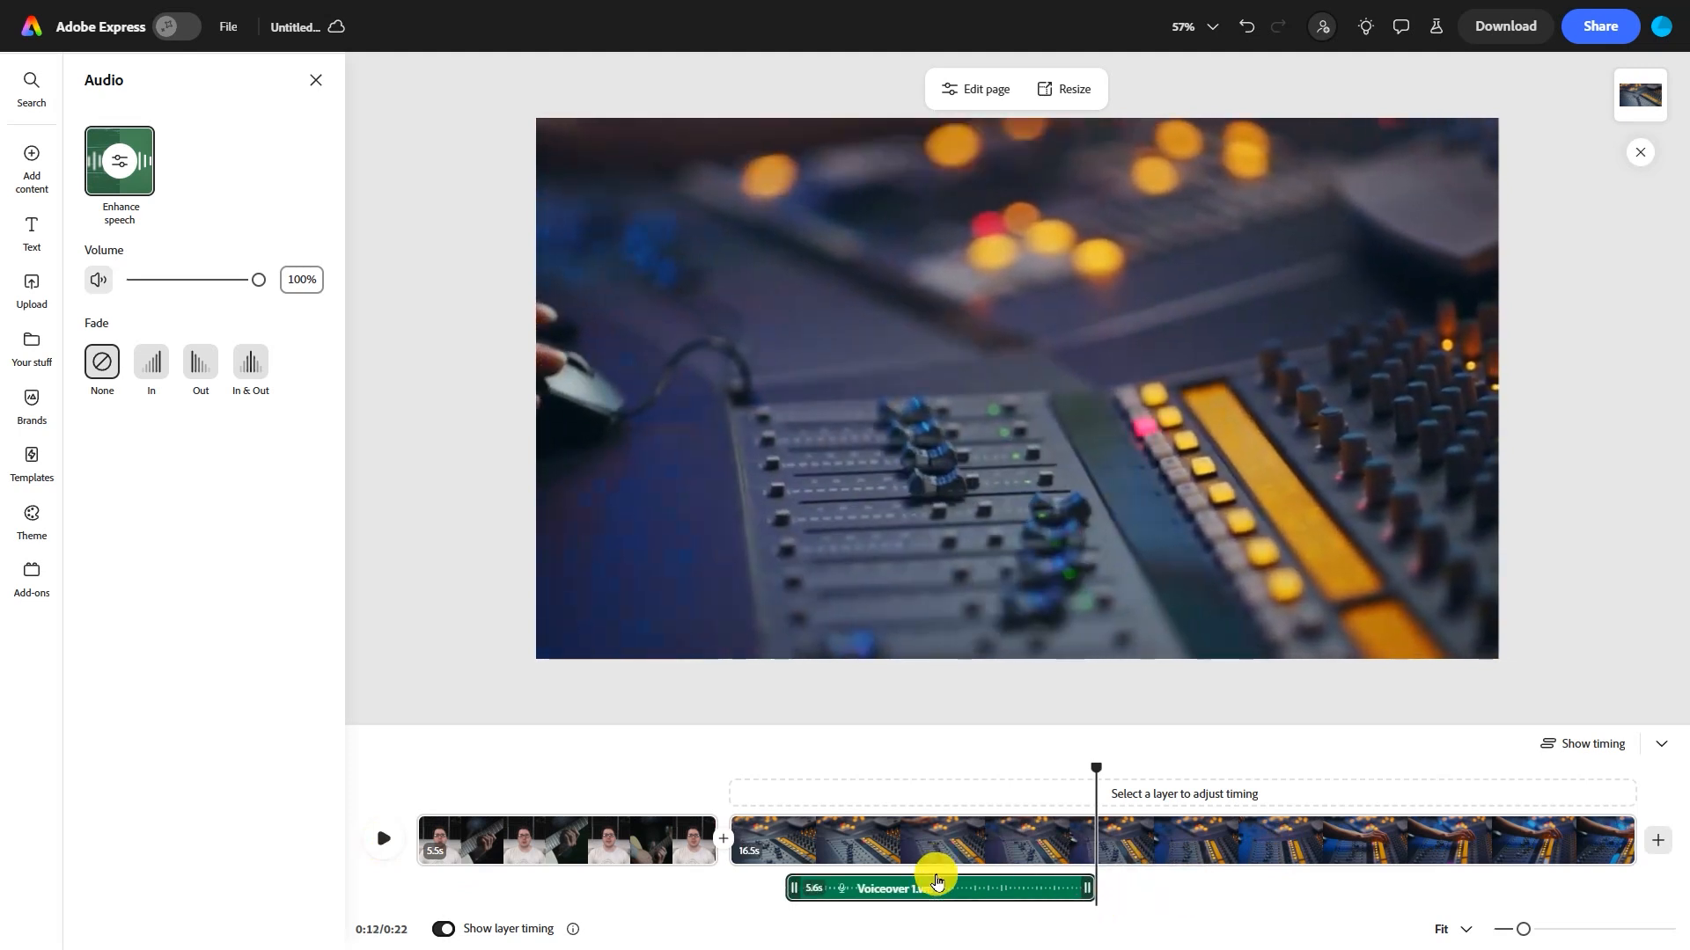
Move the trimmed voiceover to the start of the mixing desk scene, shorten that scene to 5.8 s and play back the transition
{"action": "mouse_move", "coordinate": [965, 892]}
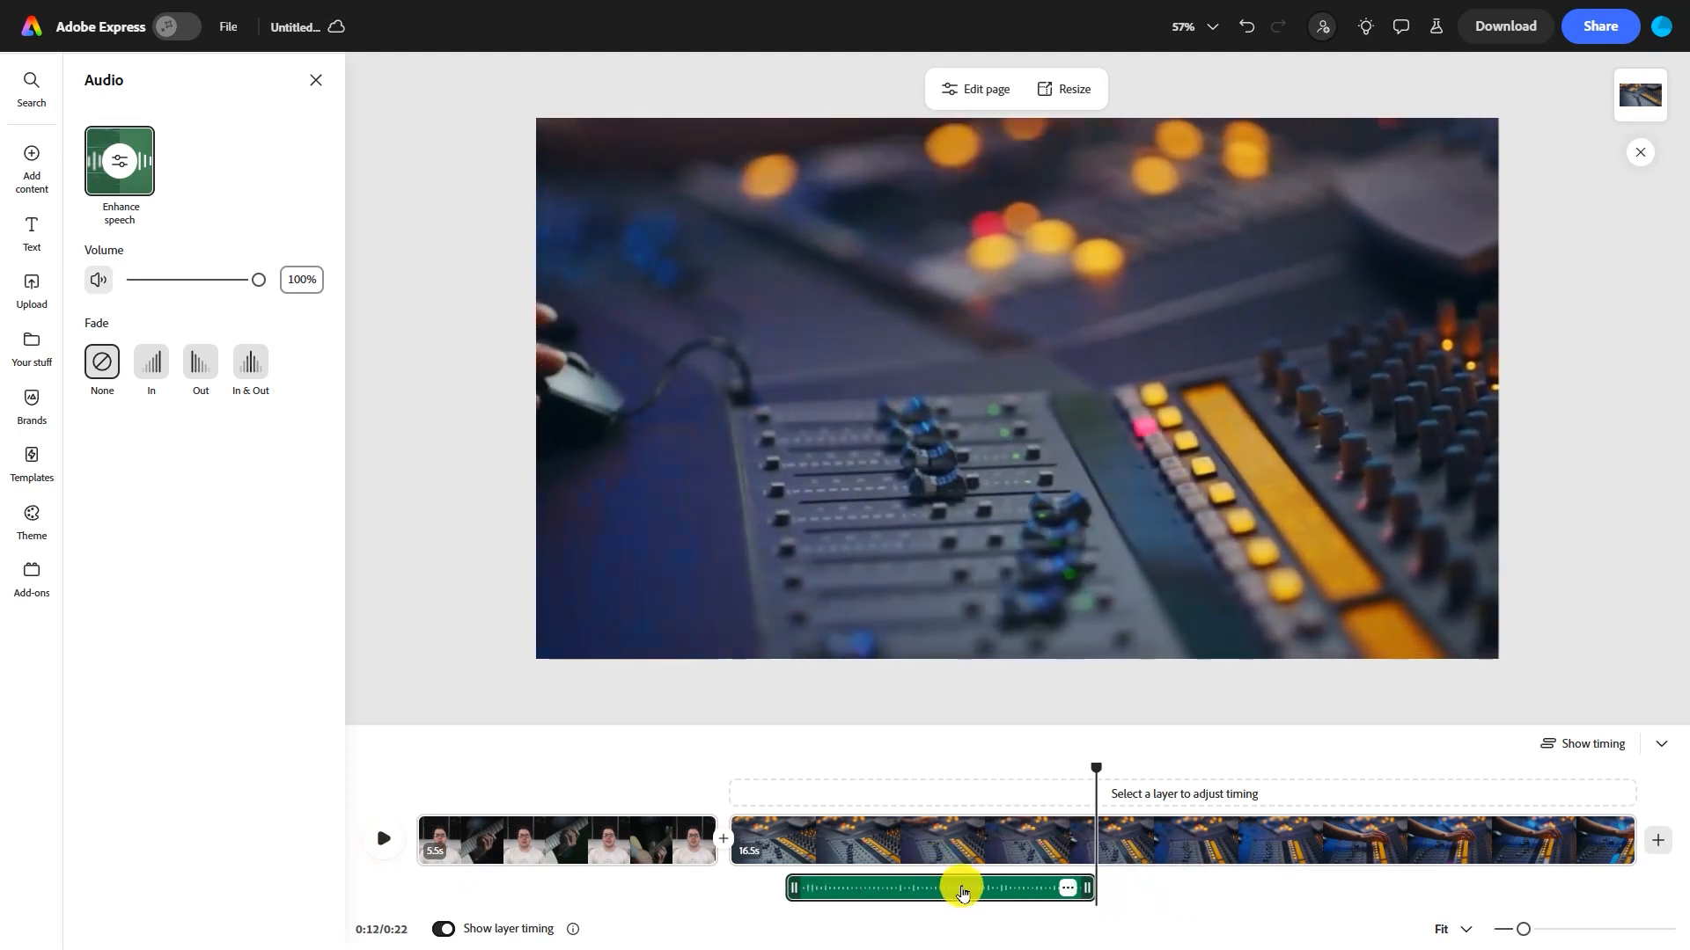
{"action": "left_click_drag", "start_coordinate": [962, 891], "coordinate": [912, 895]}
{"action": "mouse_move", "coordinate": [1124, 862]}
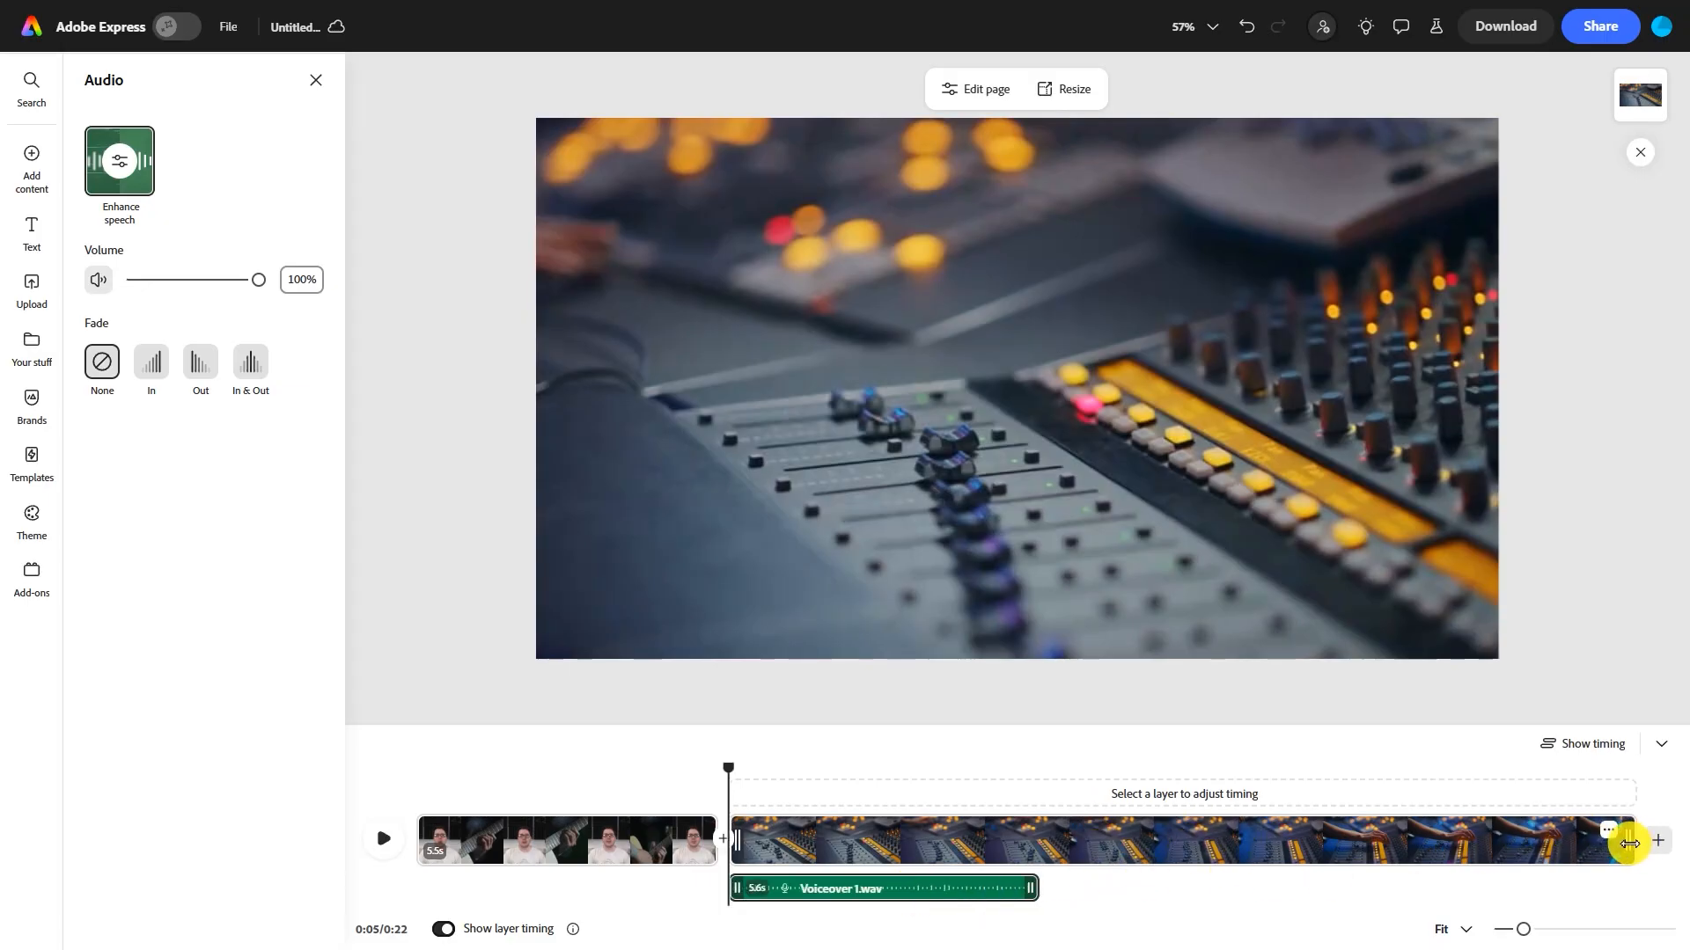
{"action": "left_click_drag", "start_coordinate": [1629, 843], "coordinate": [1045, 894]}
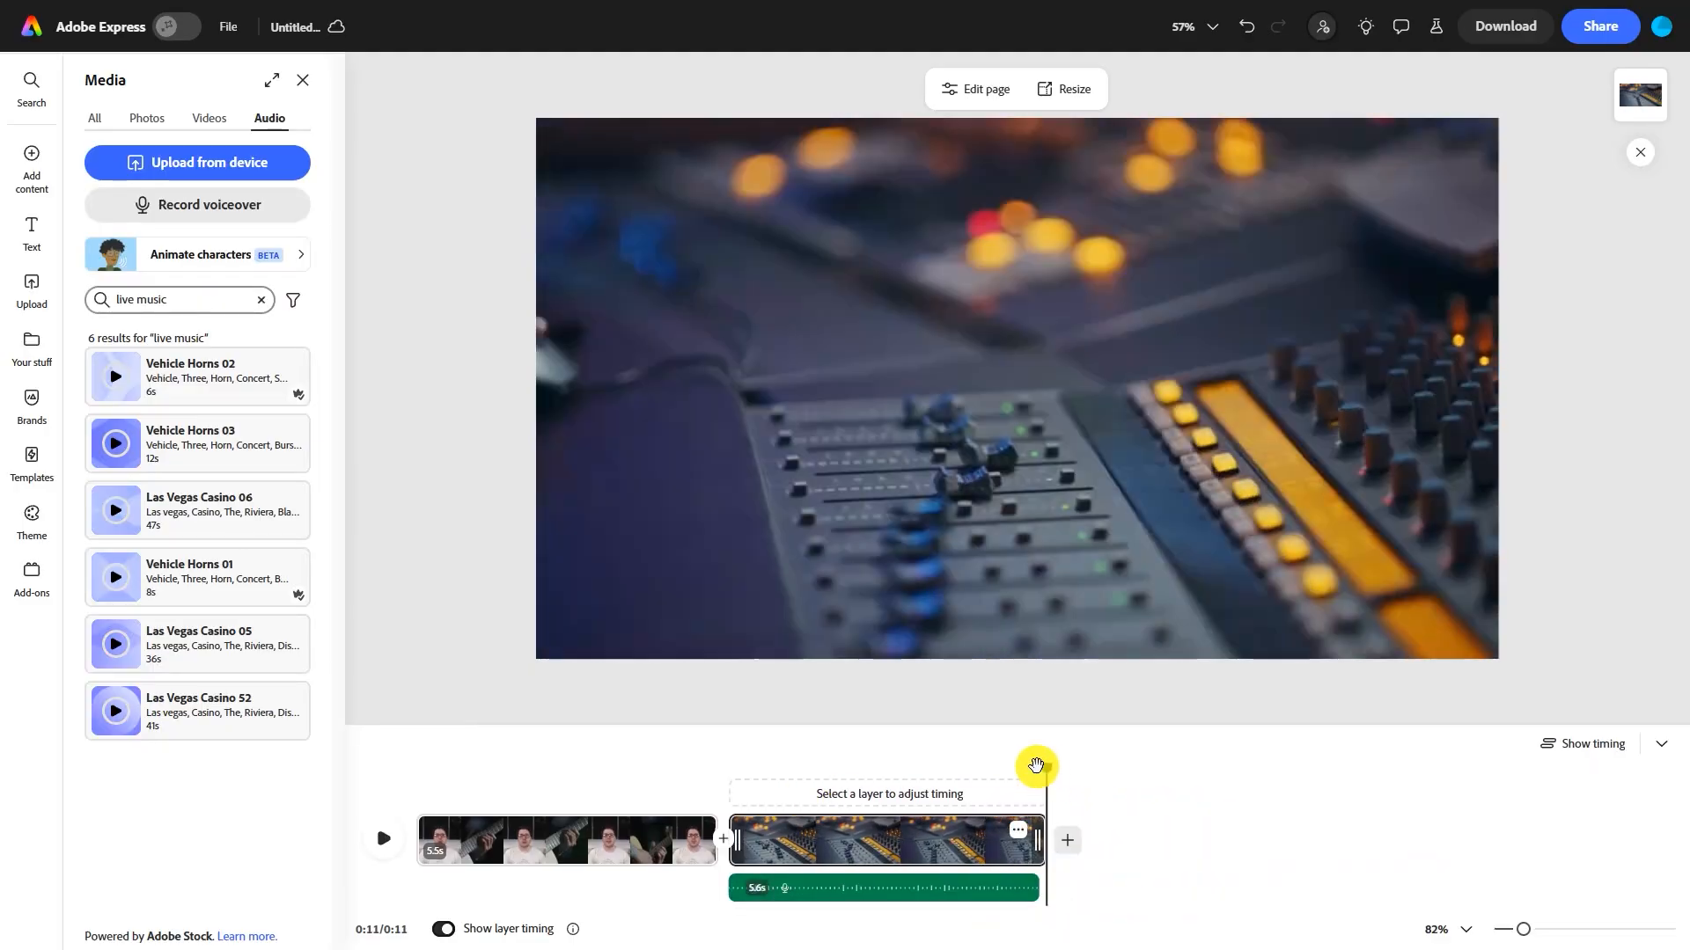
{"action": "left_click_drag", "start_coordinate": [1036, 766], "coordinate": [621, 767]}
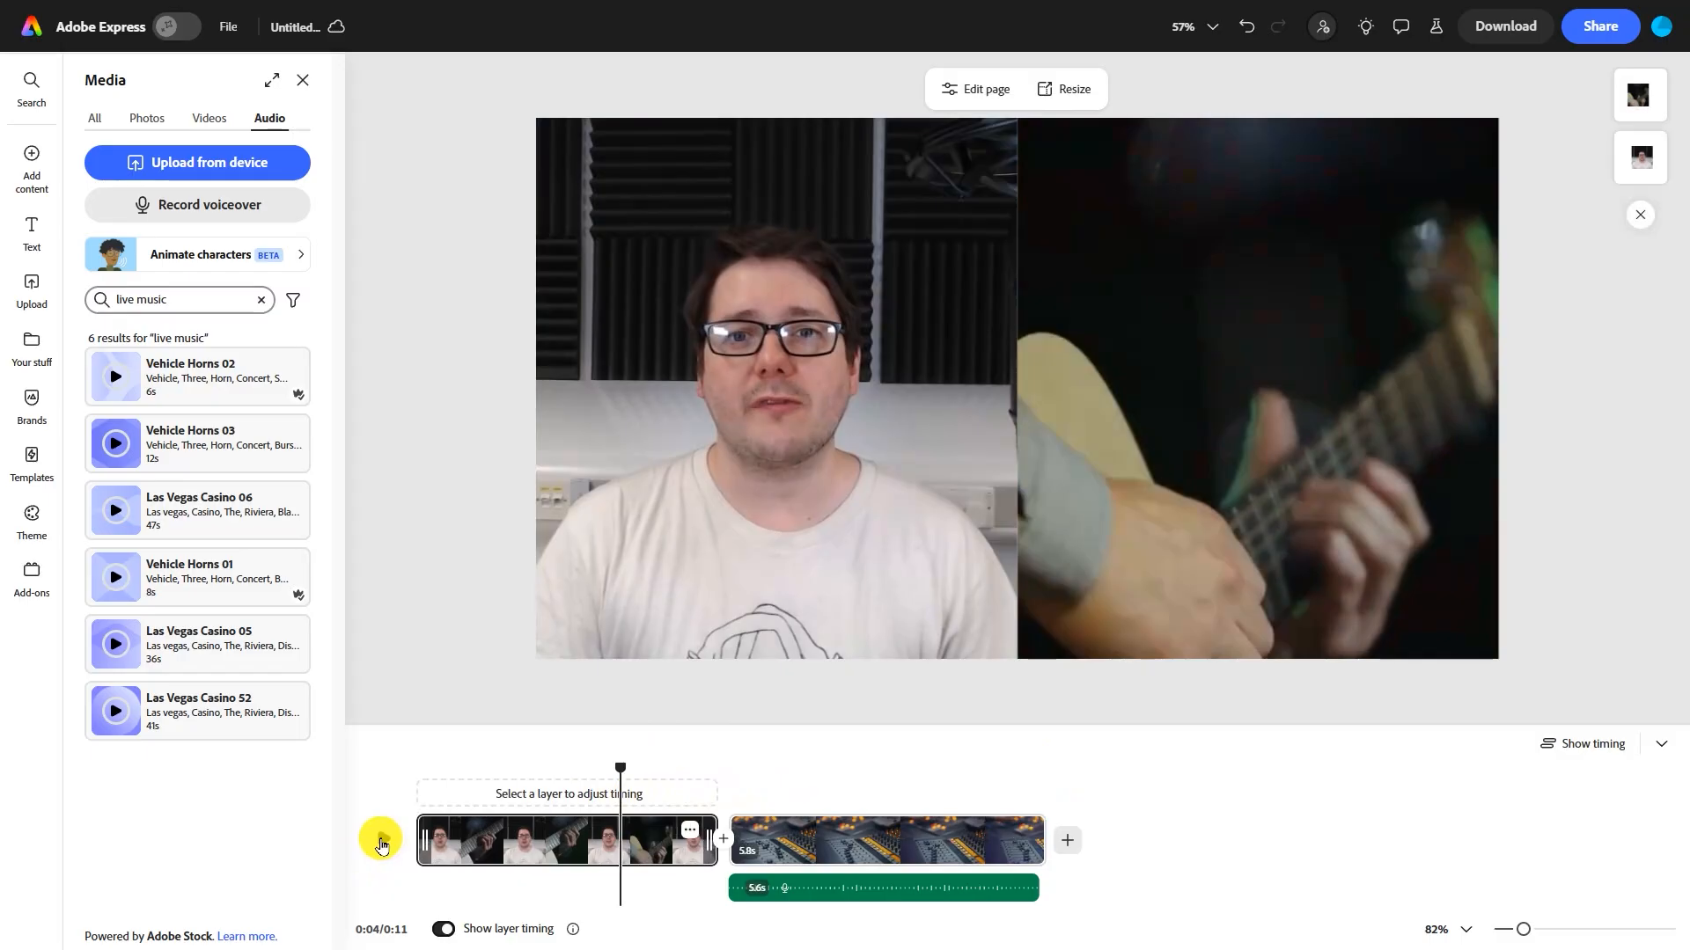
{"action": "left_click", "coordinate": [381, 846]}
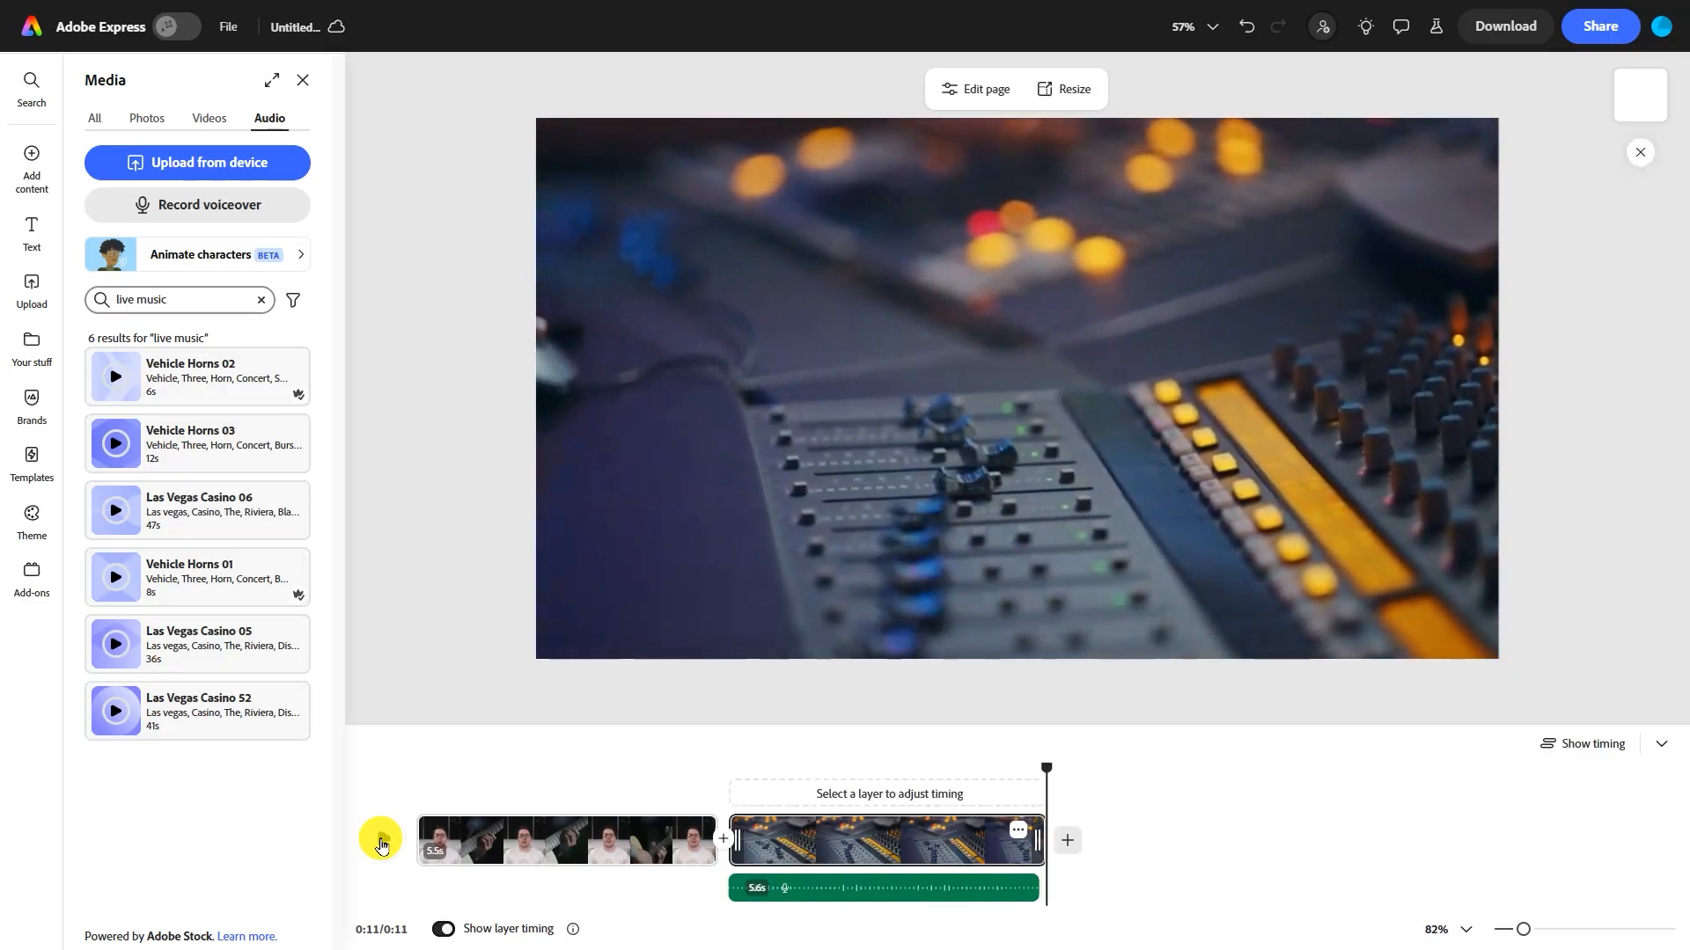
Add a blank scene at the end of the sequence and record a voiceover of about 5.8 s over it with Enhance speech on
{"action": "left_click", "coordinate": [1066, 845]}
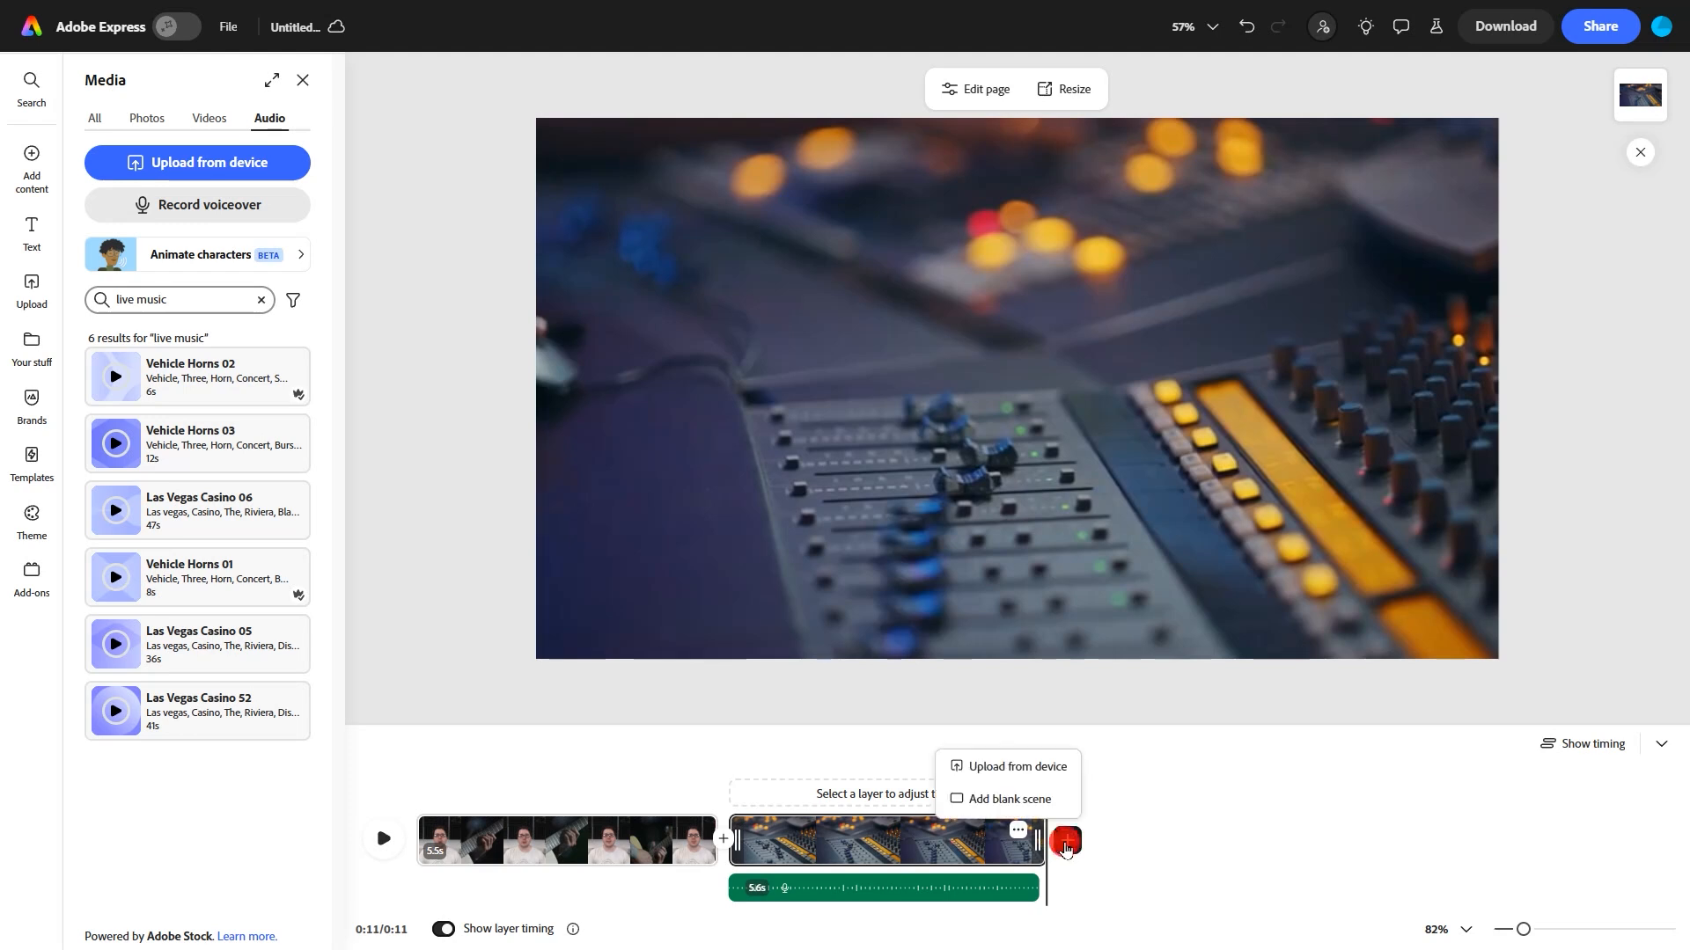
{"action": "left_click", "coordinate": [1023, 799]}
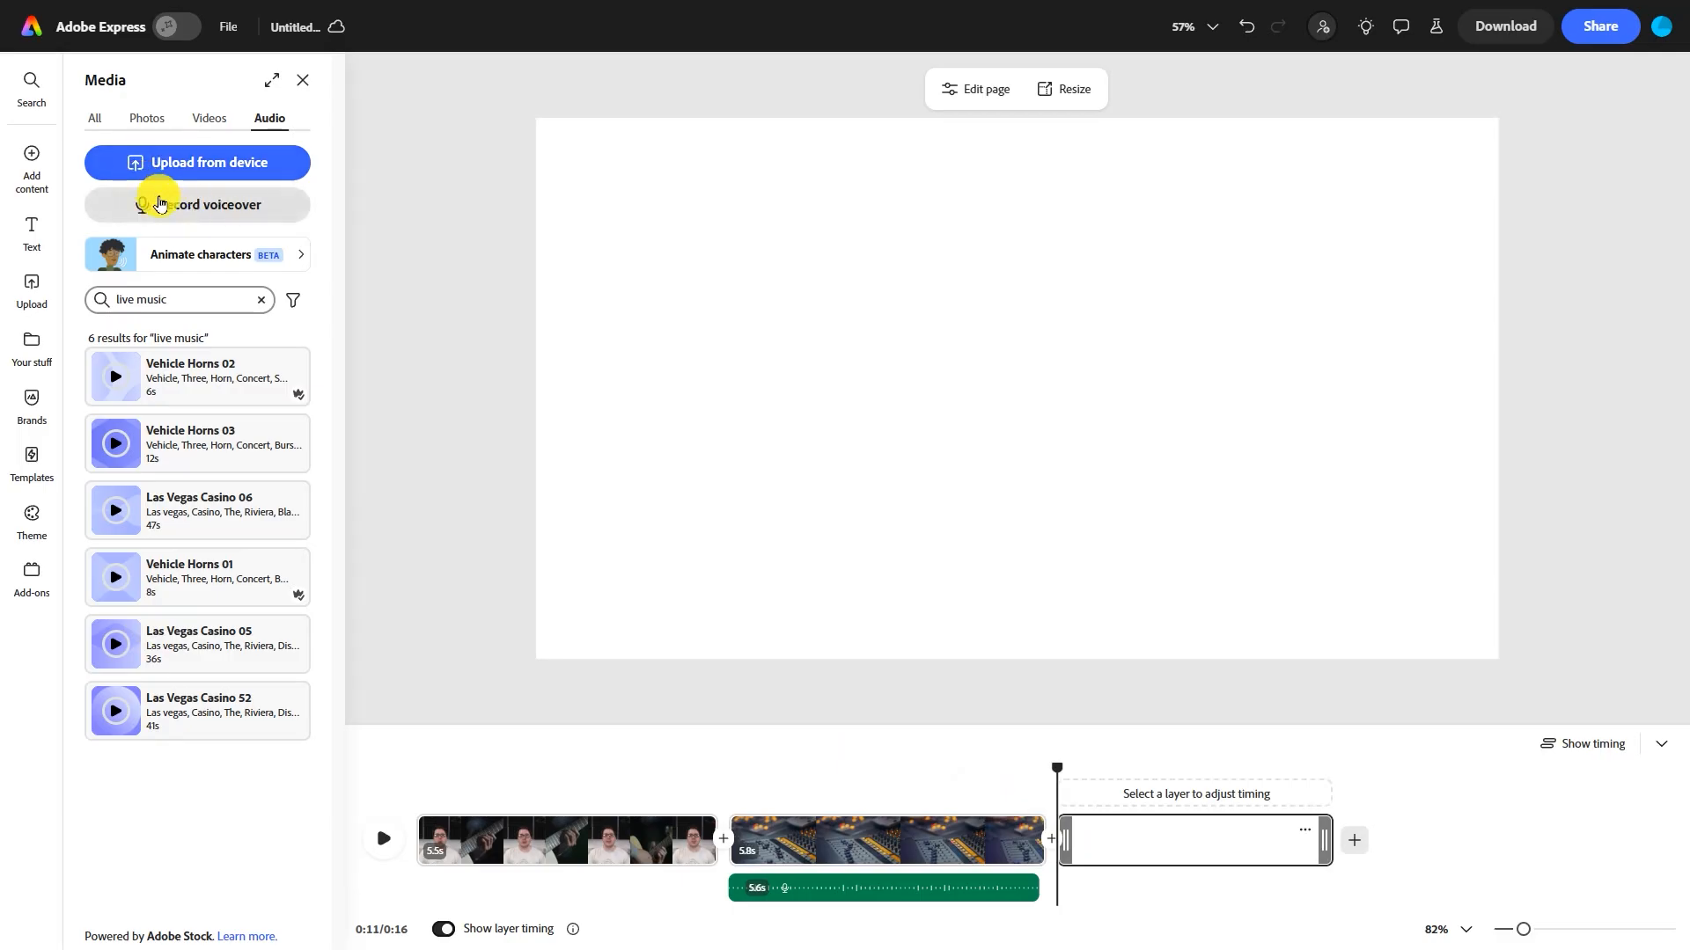
{"action": "left_click", "coordinate": [199, 208]}
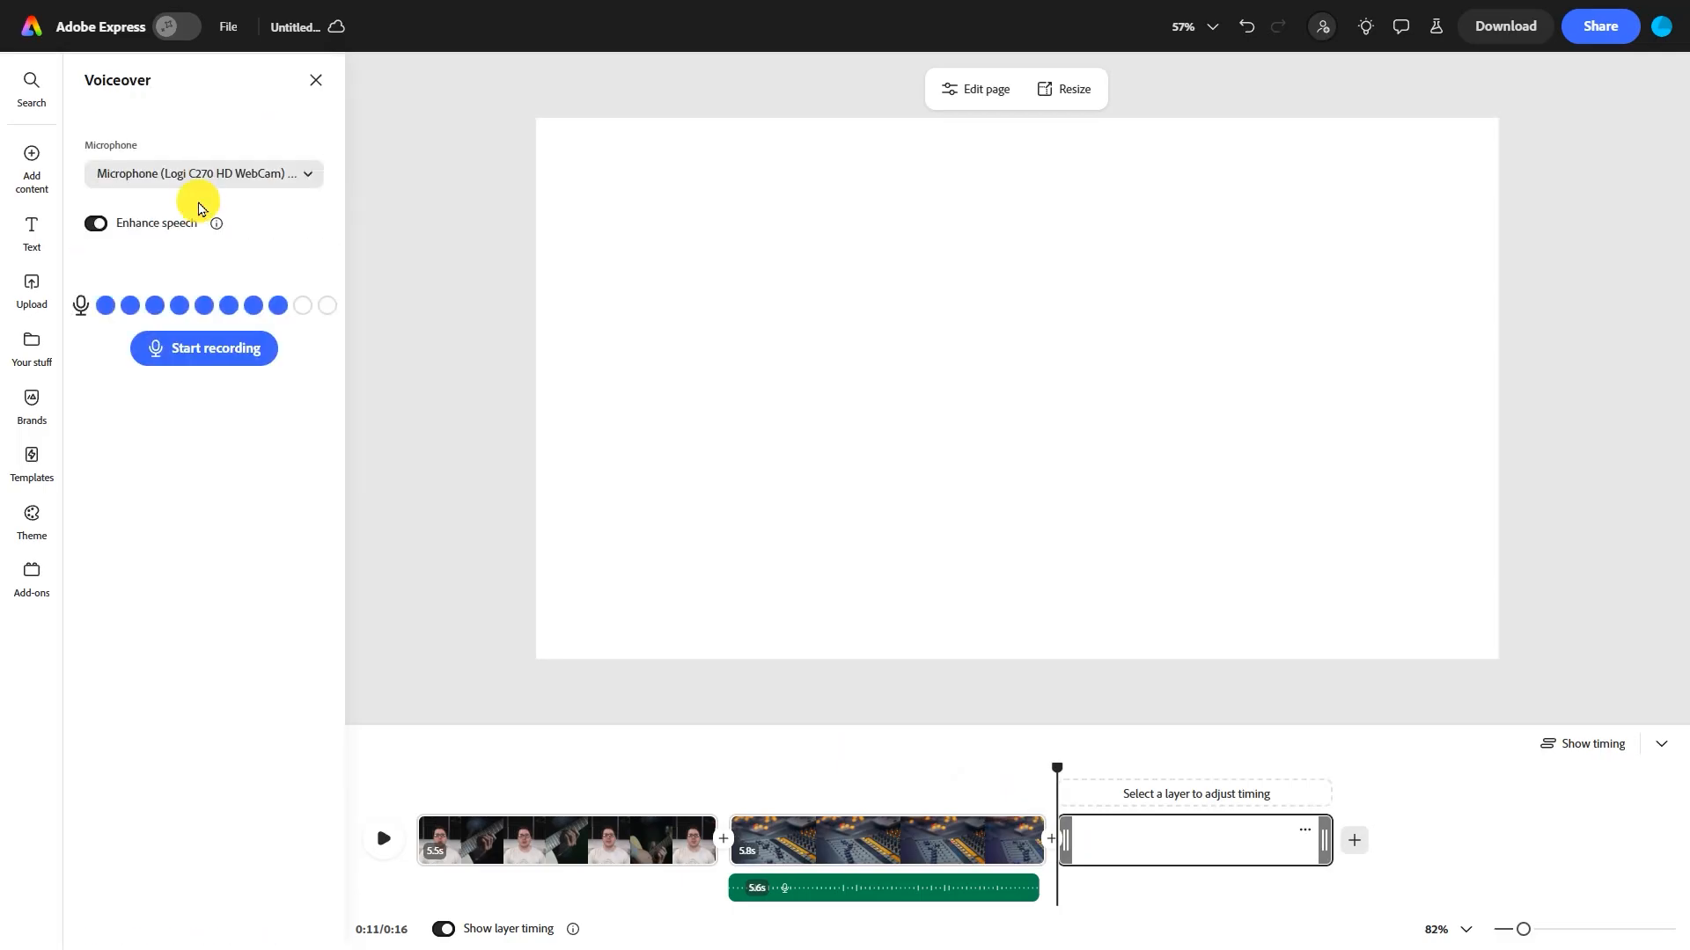
{"action": "left_click", "coordinate": [195, 353]}
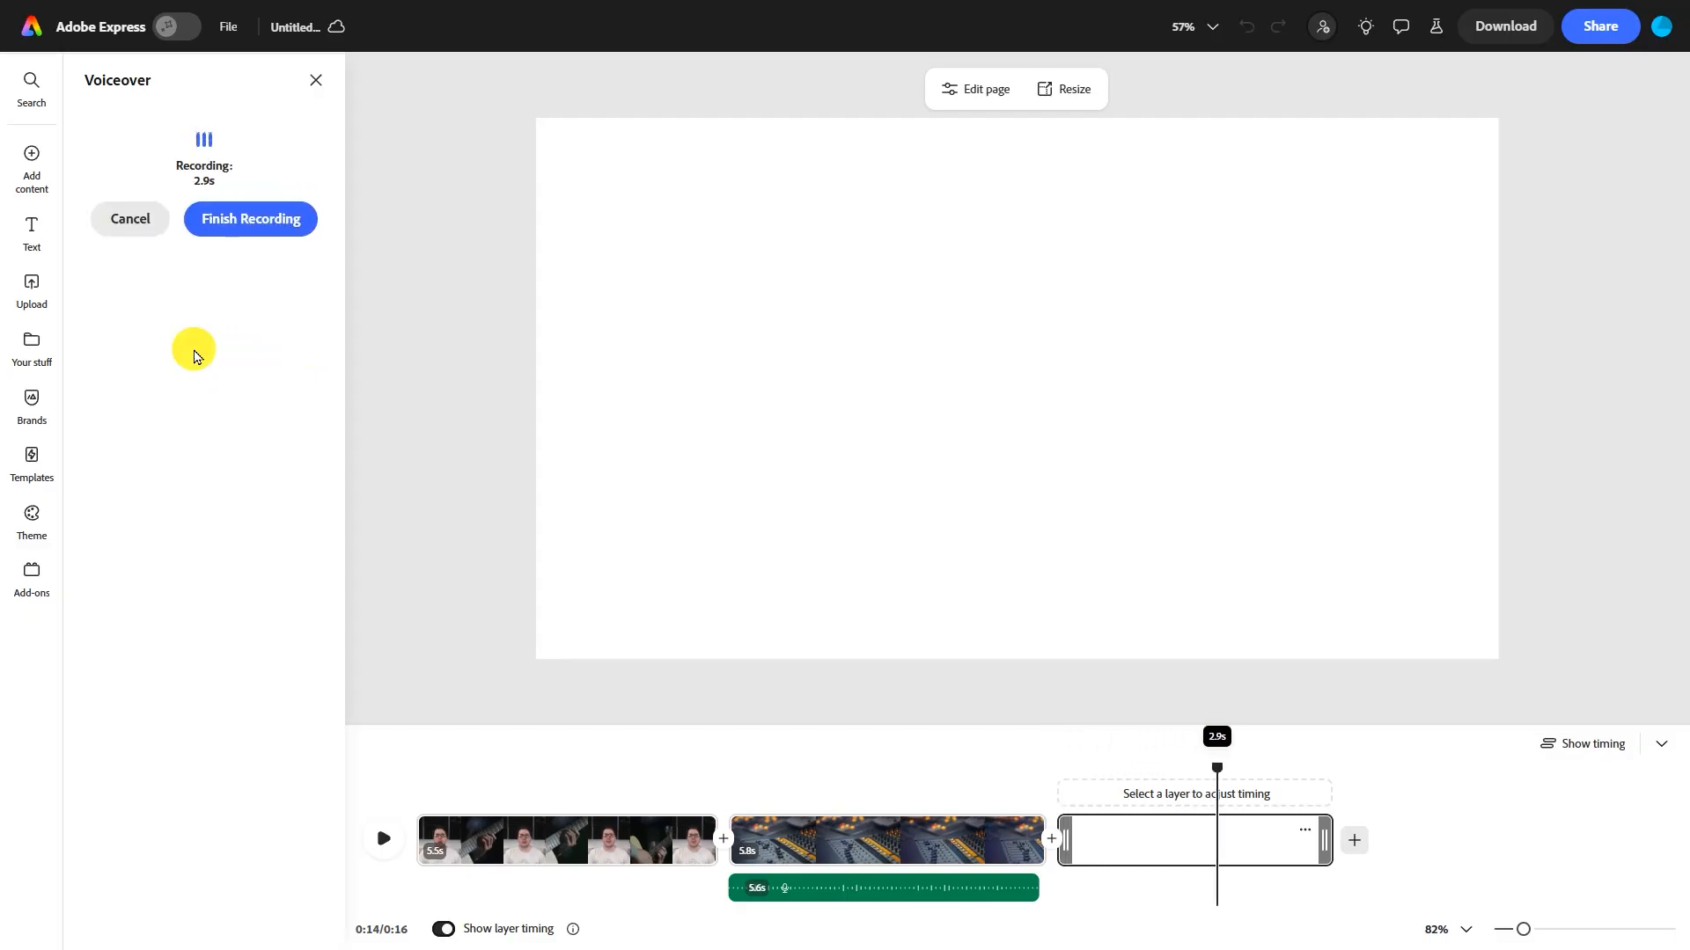
{"action": "left_click", "coordinate": [228, 230]}
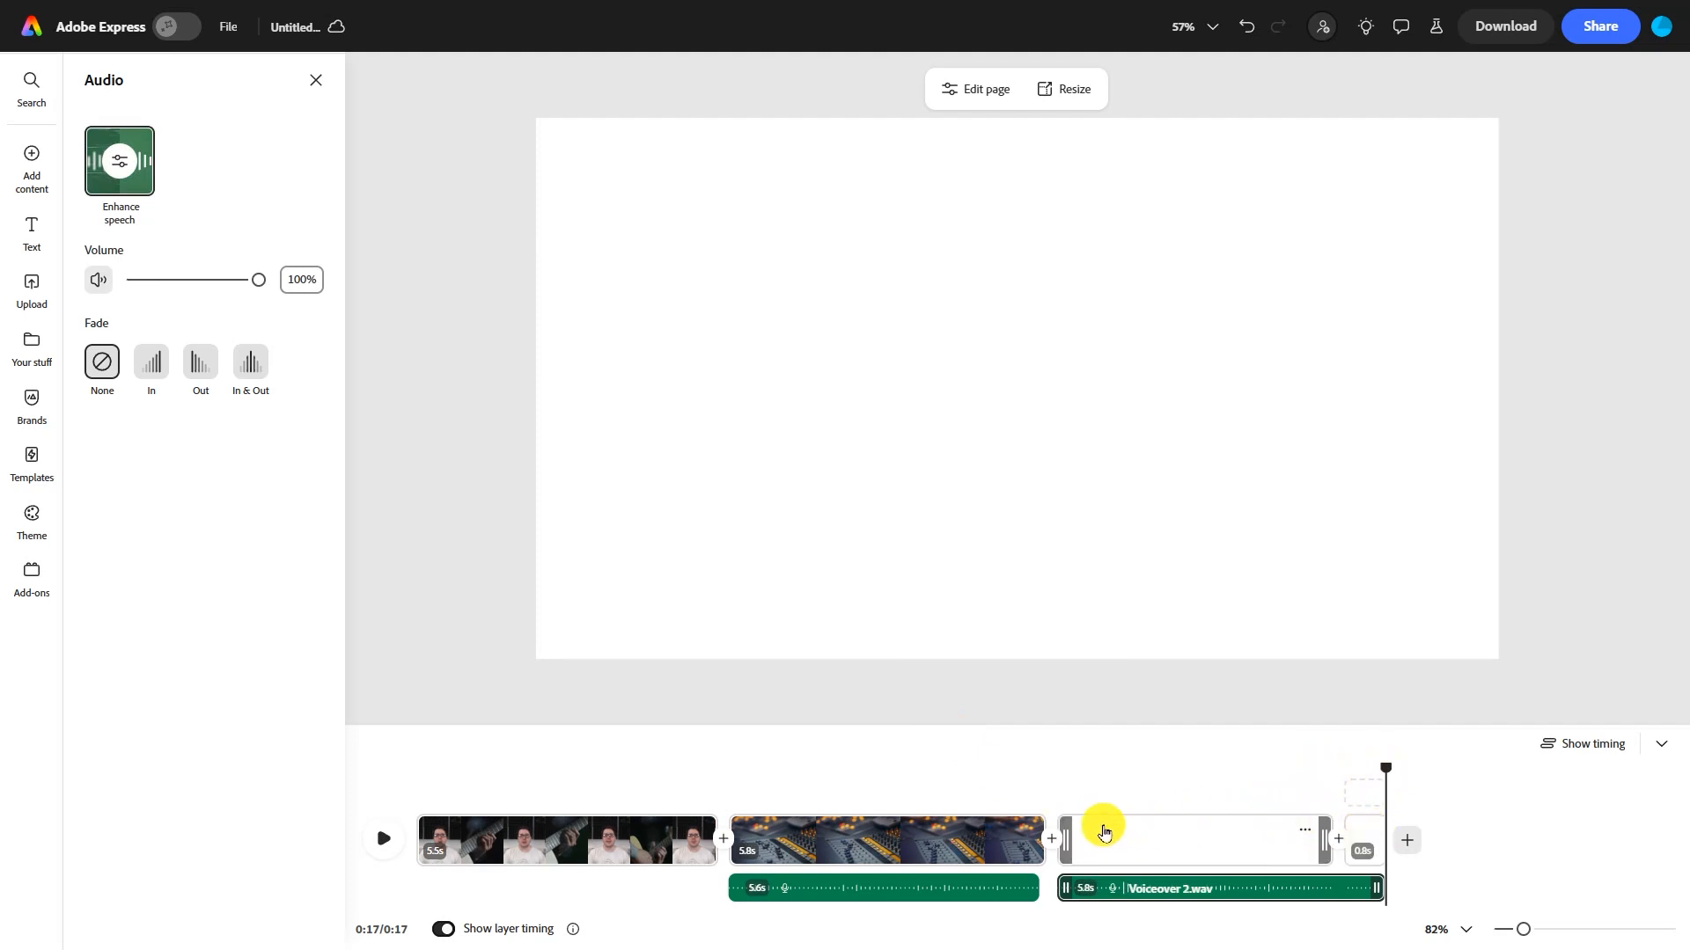
Delete the extra 0.8 s scene at the end and extend the blank scene to 6.6 s to cover the second voiceover
{"action": "left_click", "coordinate": [1369, 832]}
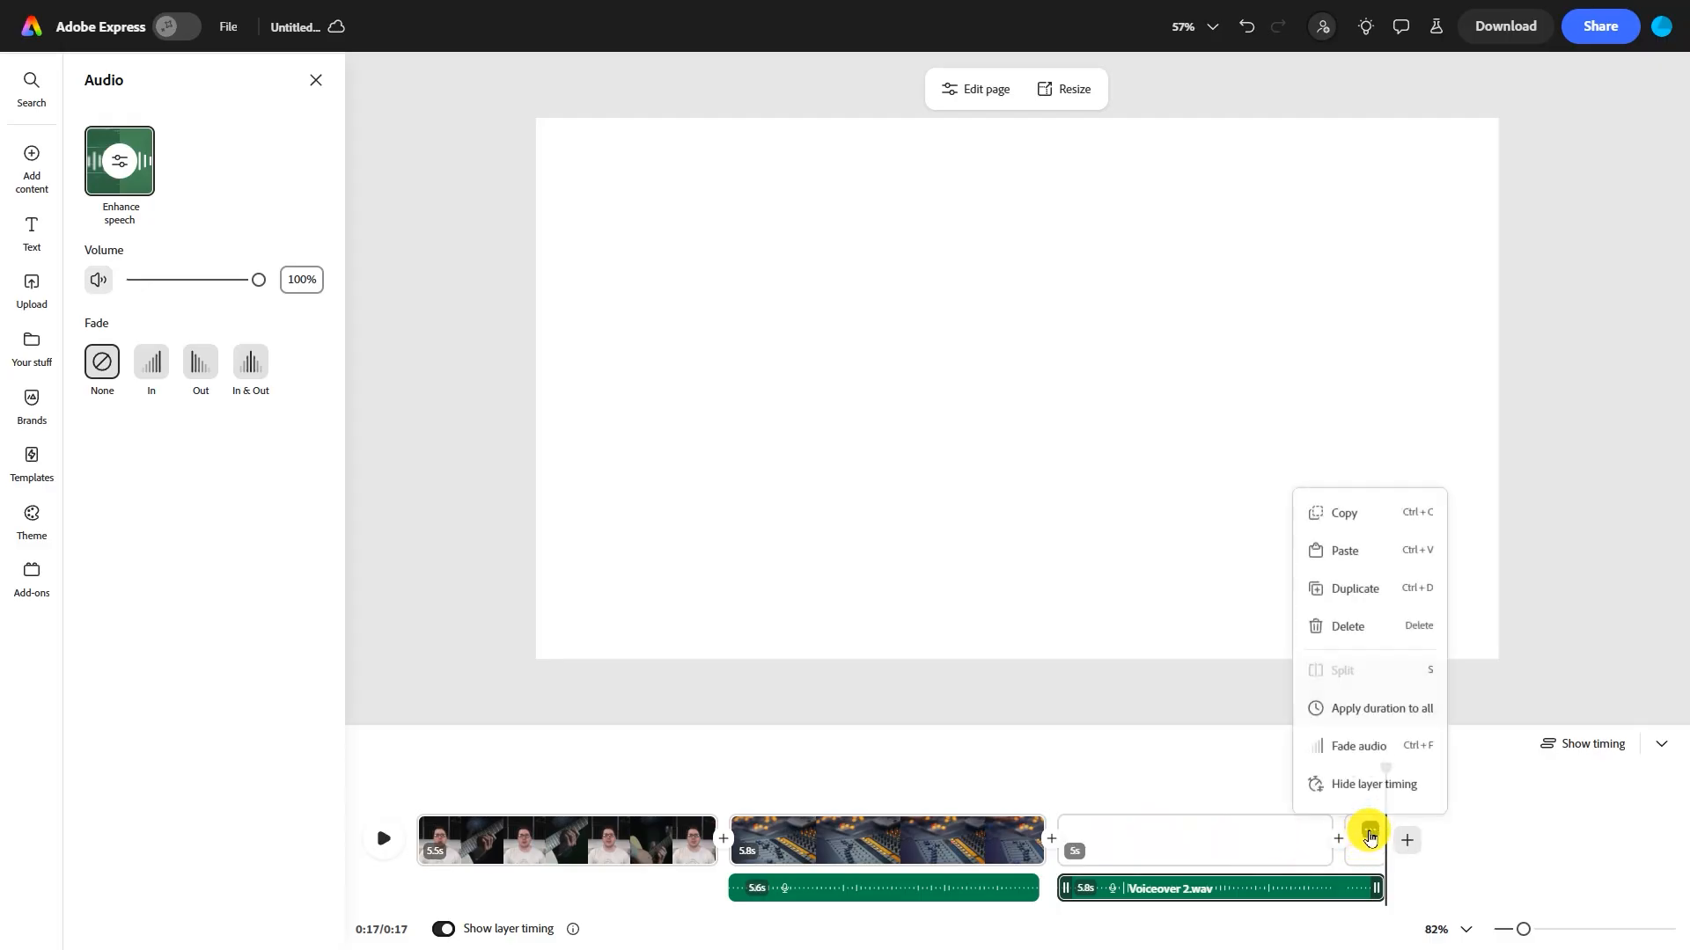
{"action": "left_click", "coordinate": [1363, 626]}
{"action": "left_click_drag", "start_coordinate": [1323, 841], "coordinate": [1418, 837]}
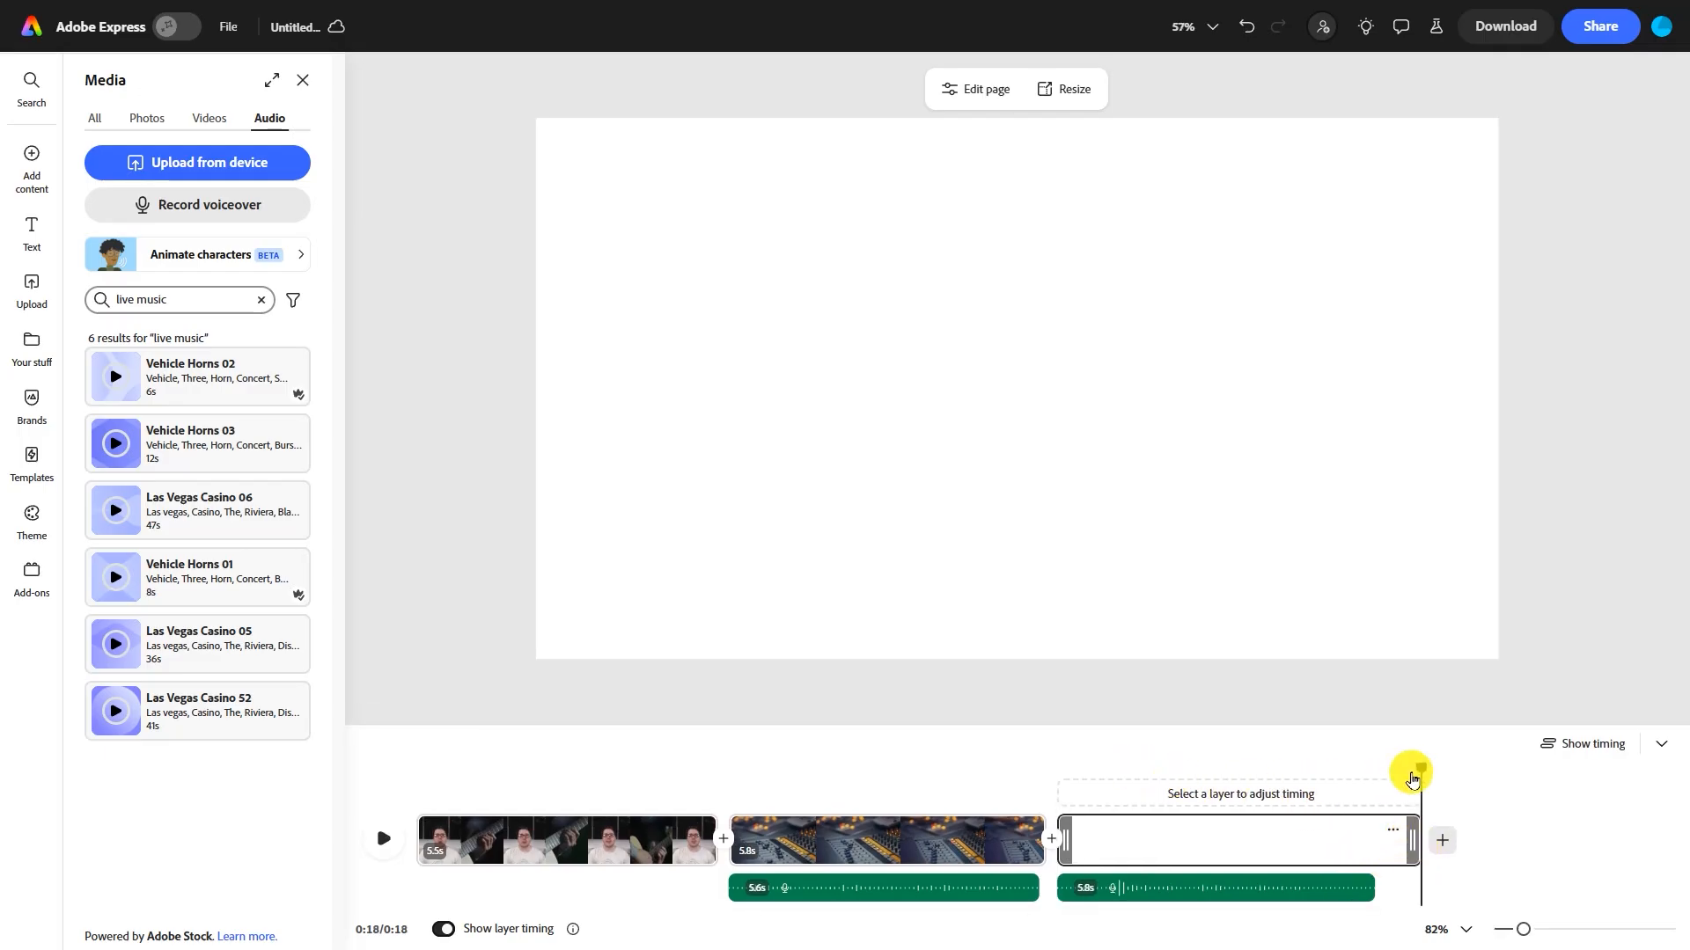
Trim the start of the second voiceover, leaving 5.3 s, and play it back to near its end
{"action": "left_click_drag", "start_coordinate": [1422, 759], "coordinate": [1056, 758]}
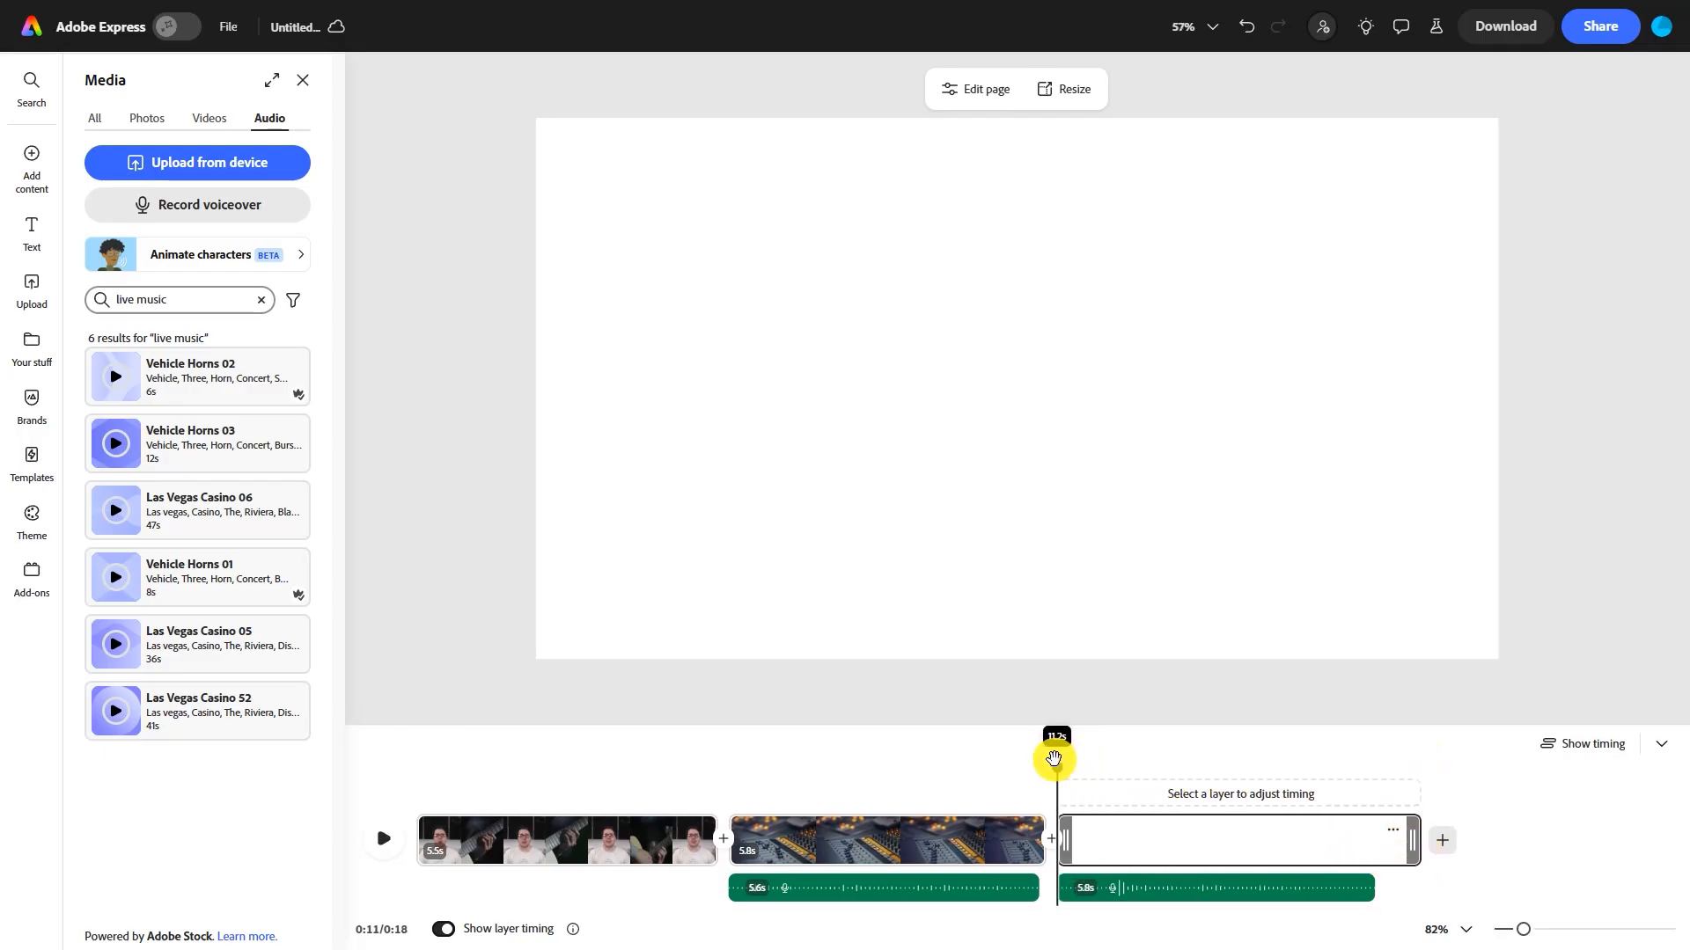
{"action": "left_click", "coordinate": [383, 844]}
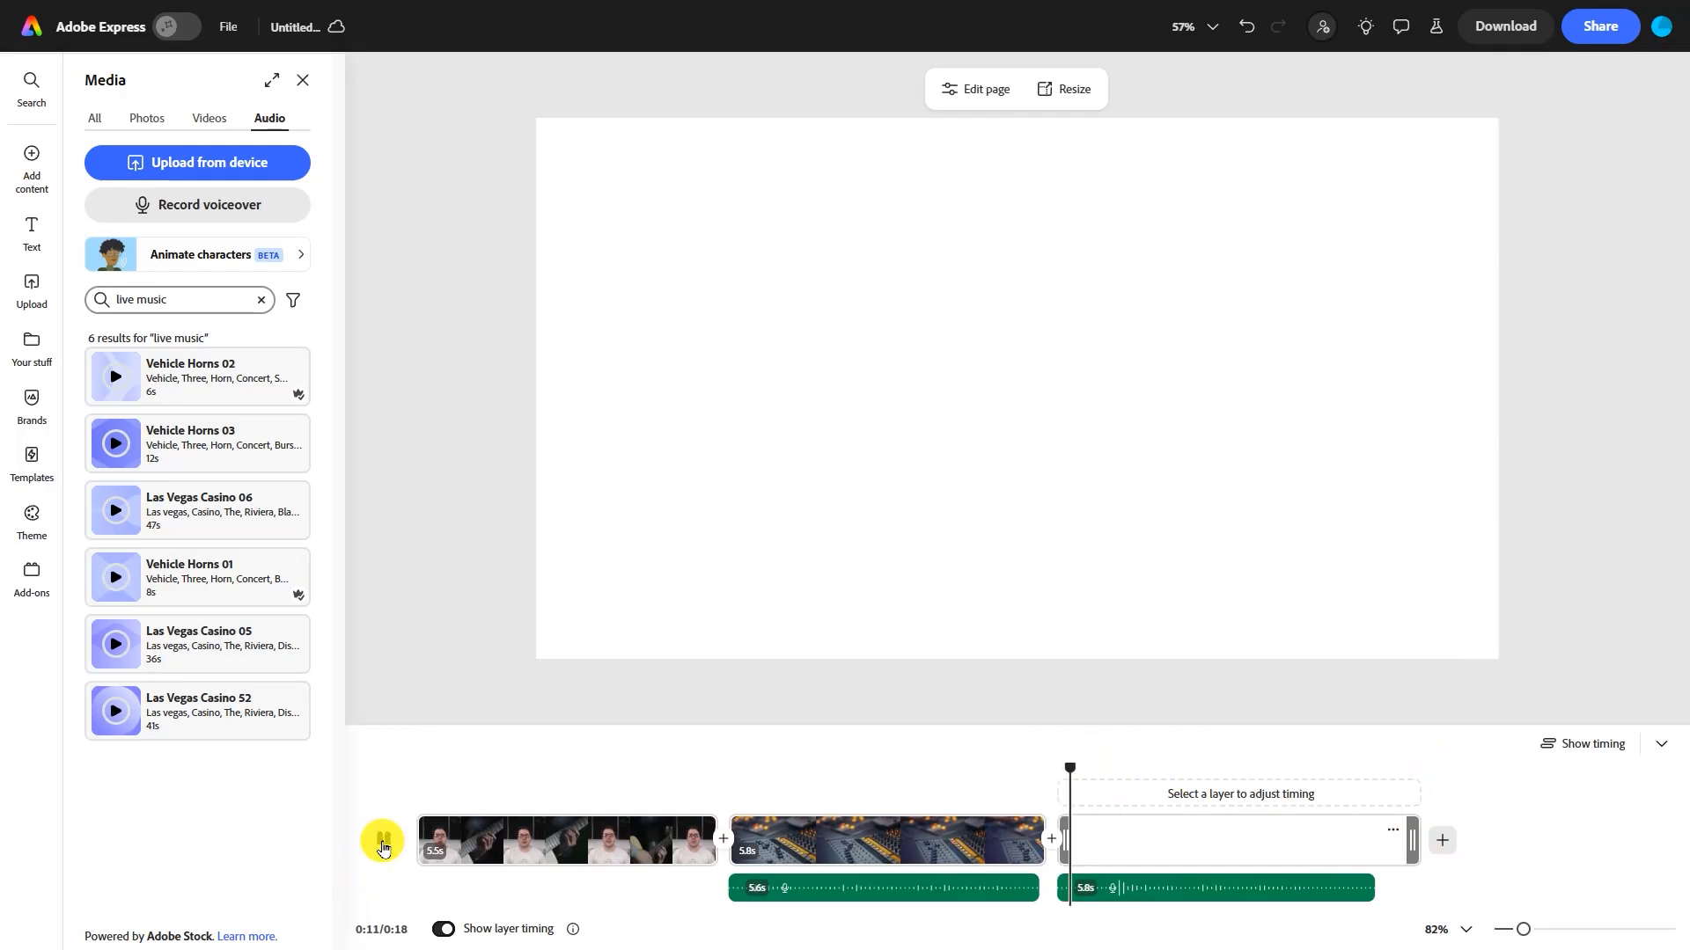
{"action": "left_click", "coordinate": [383, 847]}
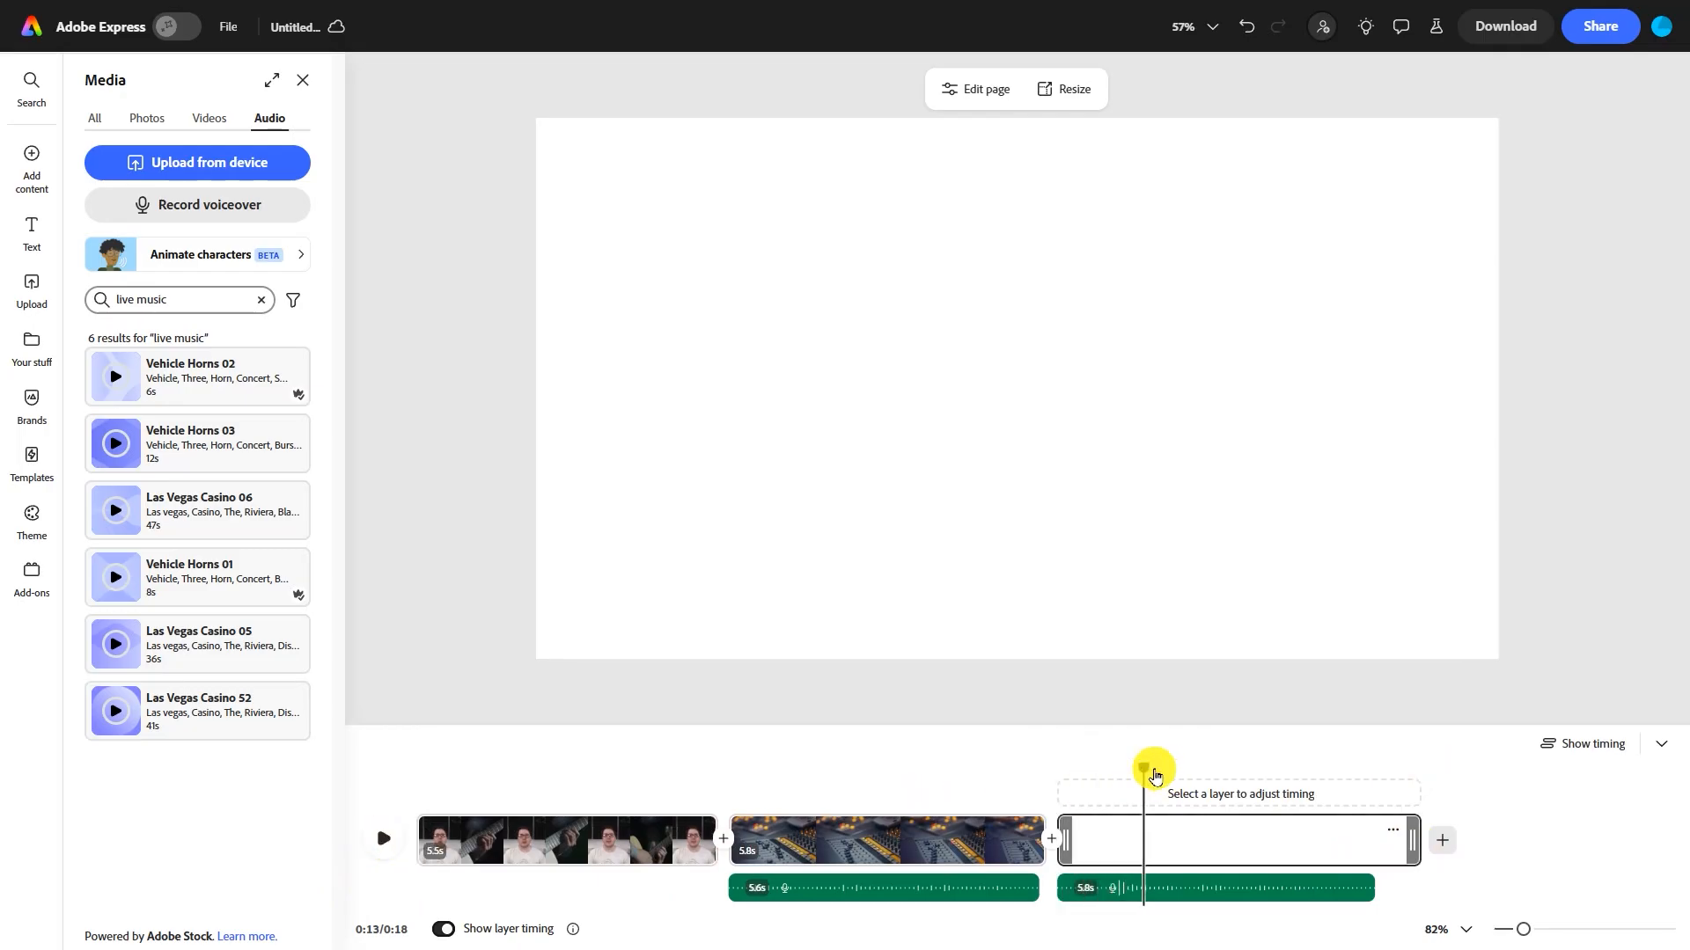
{"action": "left_click_drag", "start_coordinate": [1149, 770], "coordinate": [1097, 789]}
{"action": "mouse_move", "coordinate": [1081, 877]}
{"action": "left_mouse_down"}
{"action": "mouse_move", "coordinate": [1067, 885]}
{"action": "mouse_move", "coordinate": [1095, 909]}
{"action": "mouse_move", "coordinate": [1096, 891]}
{"action": "left_mouse_up"}
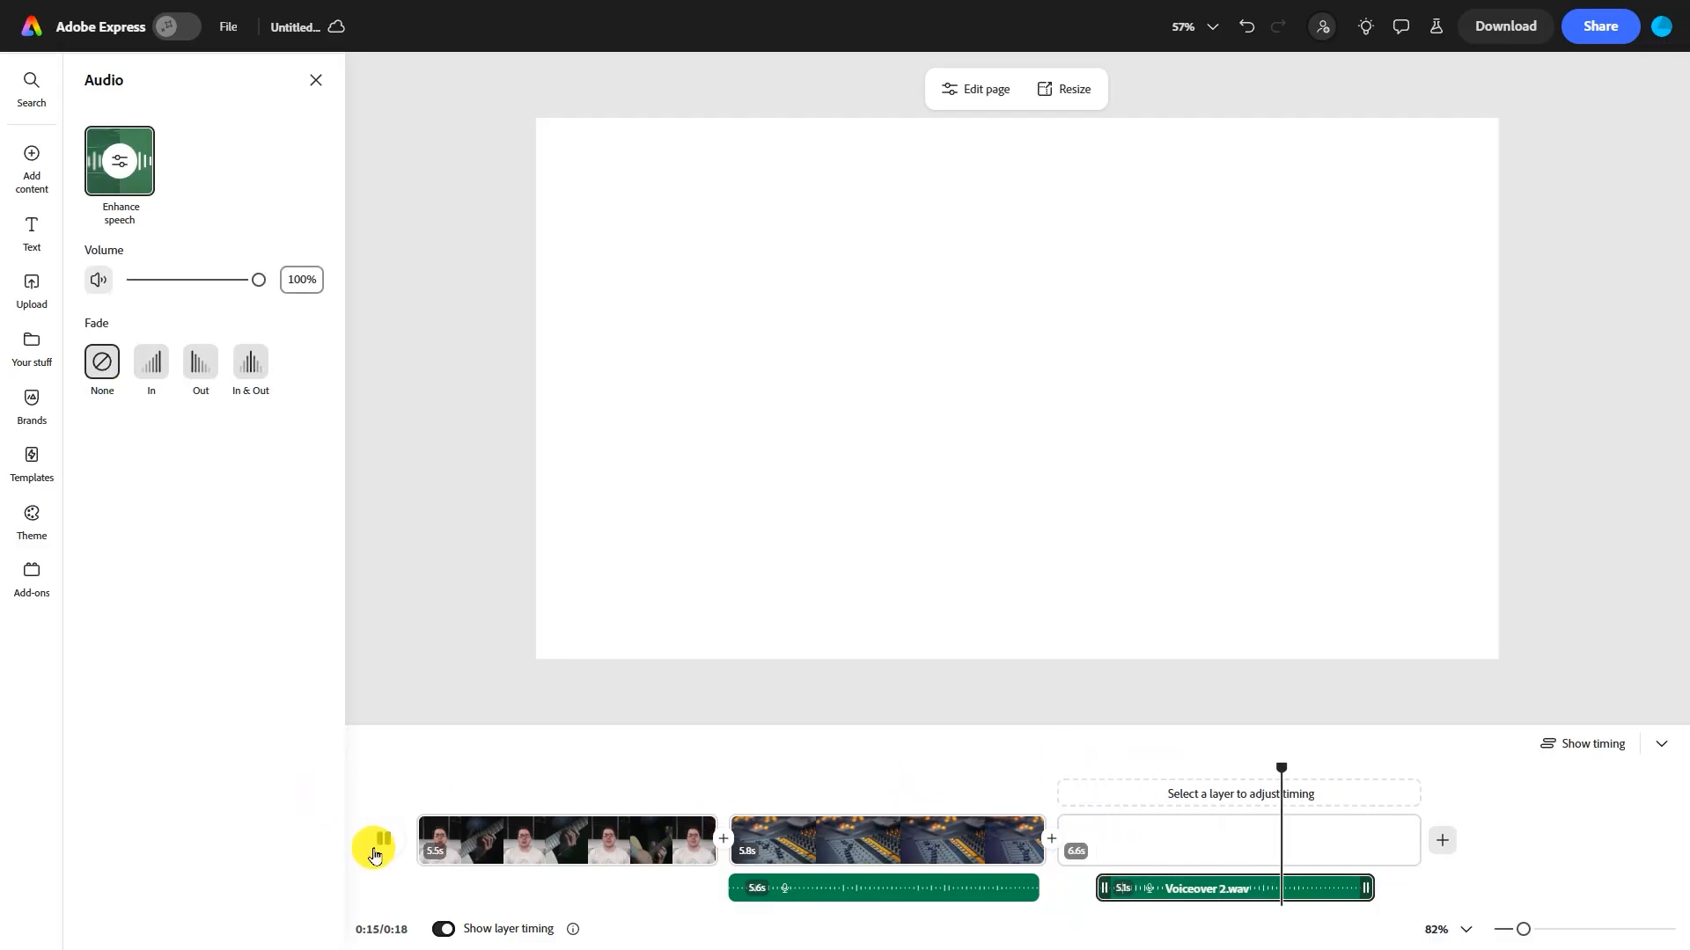
{"action": "left_click", "coordinate": [374, 854]}
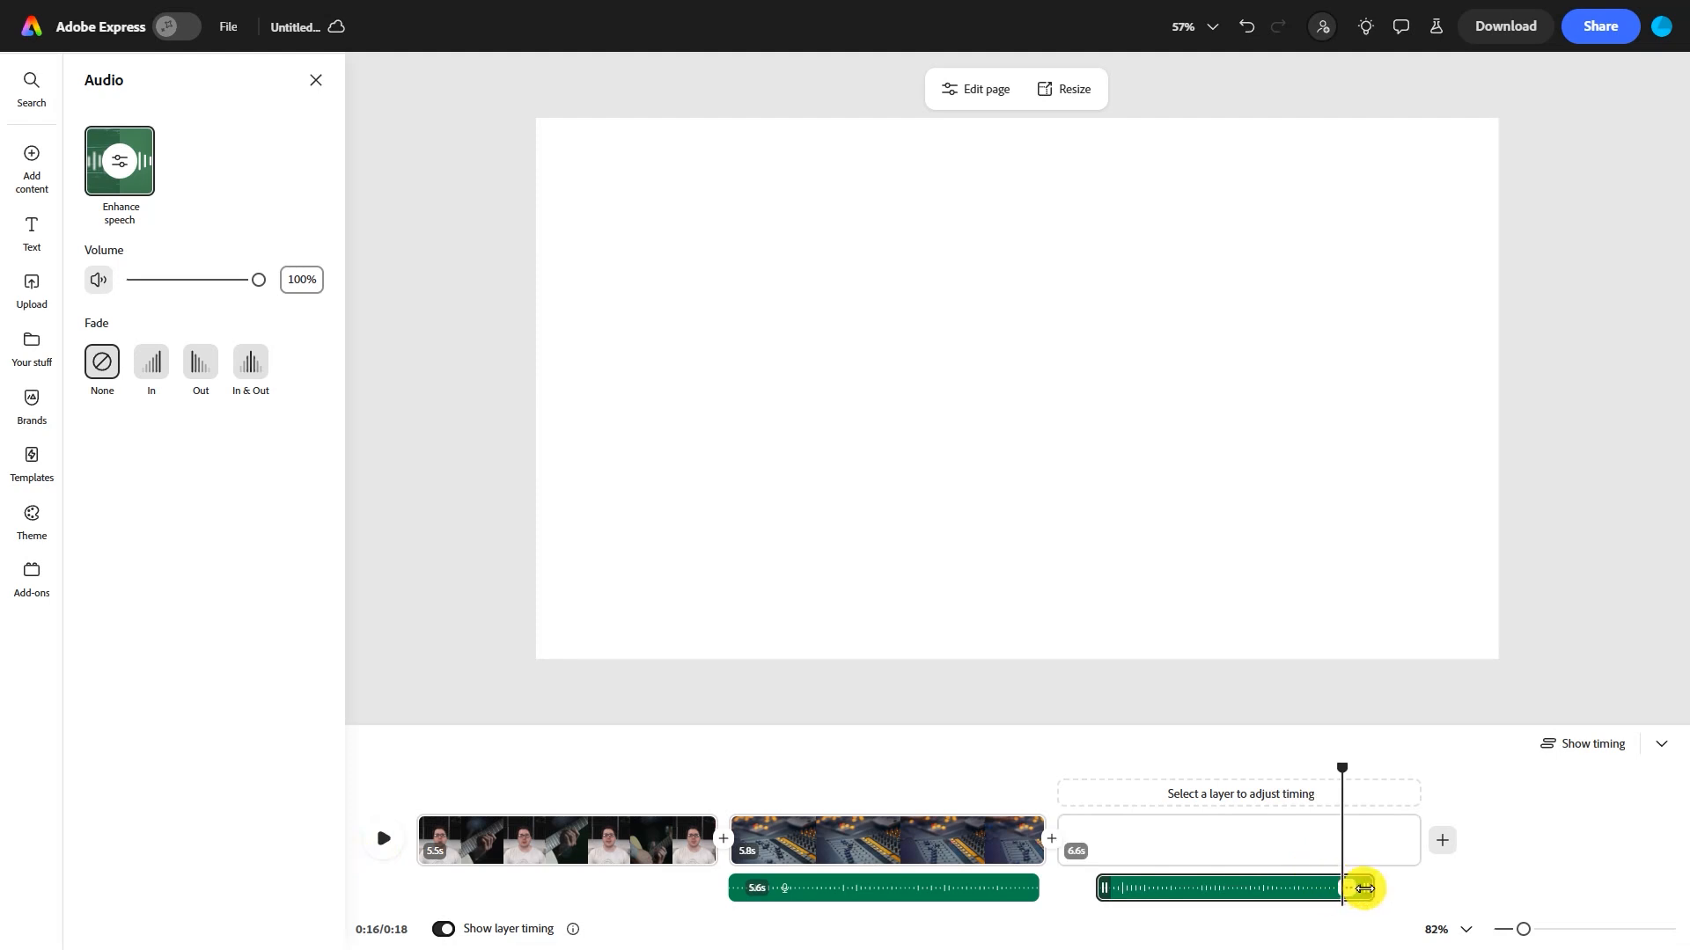
Trim the second voiceover's end to 4.5 s, and add the 18 s guitarist and drummer video as a layer on the blank scene
{"action": "left_click_drag", "start_coordinate": [1362, 890], "coordinate": [1232, 887]}
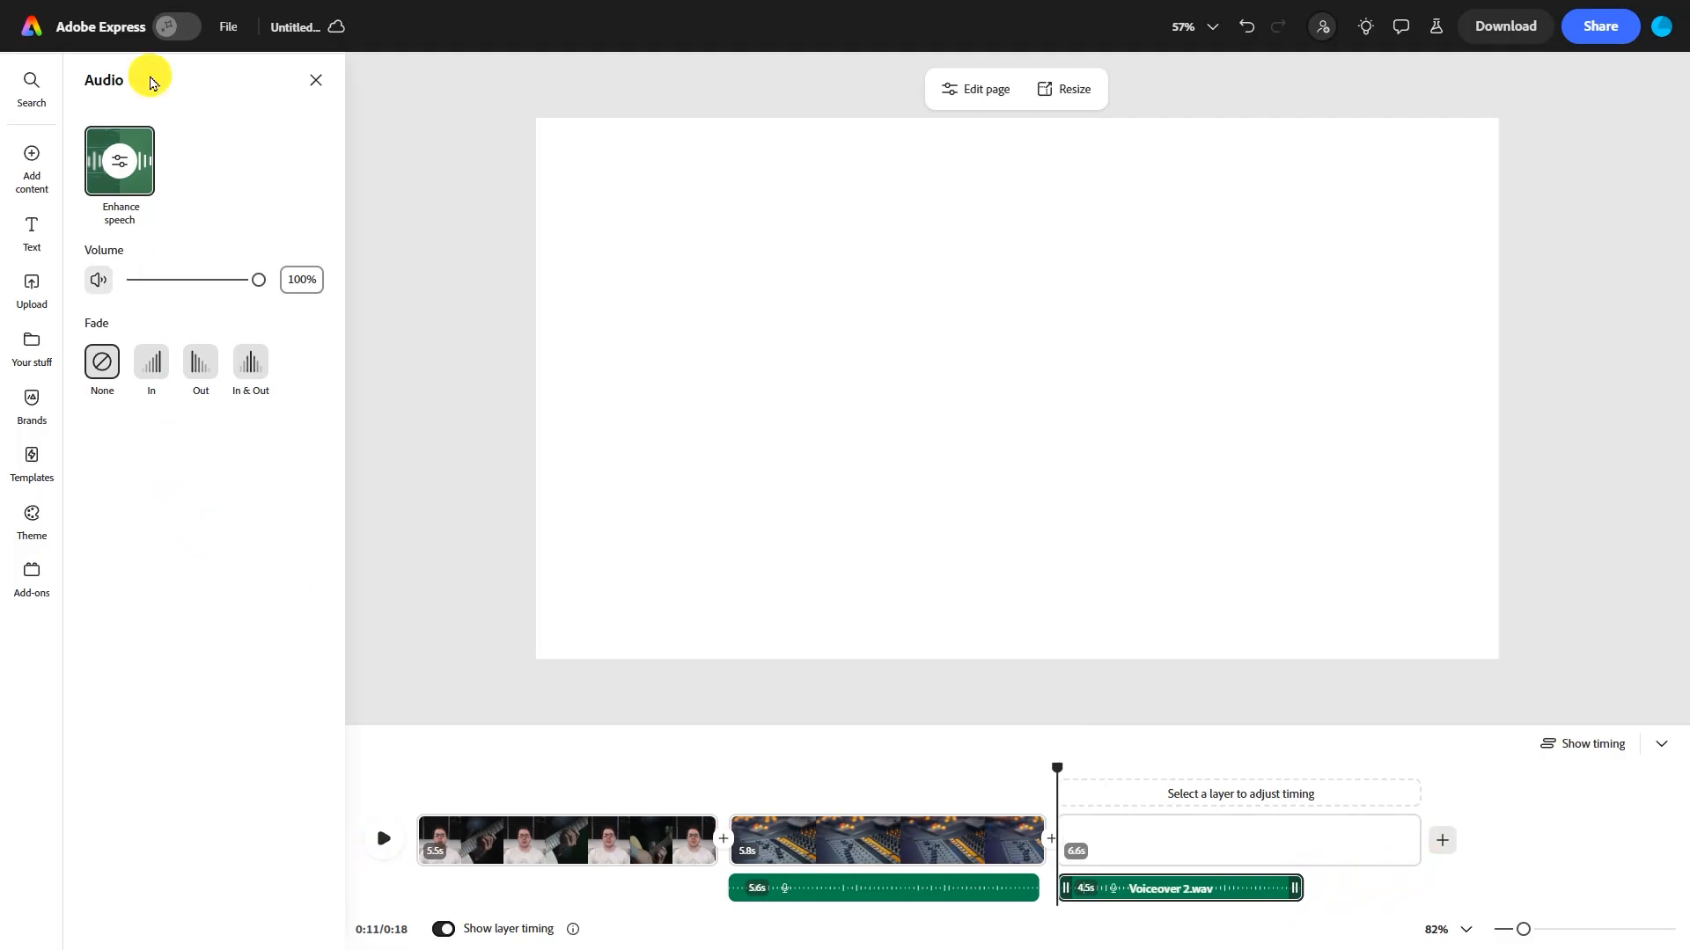
{"action": "mouse_move", "coordinate": [46, 182]}
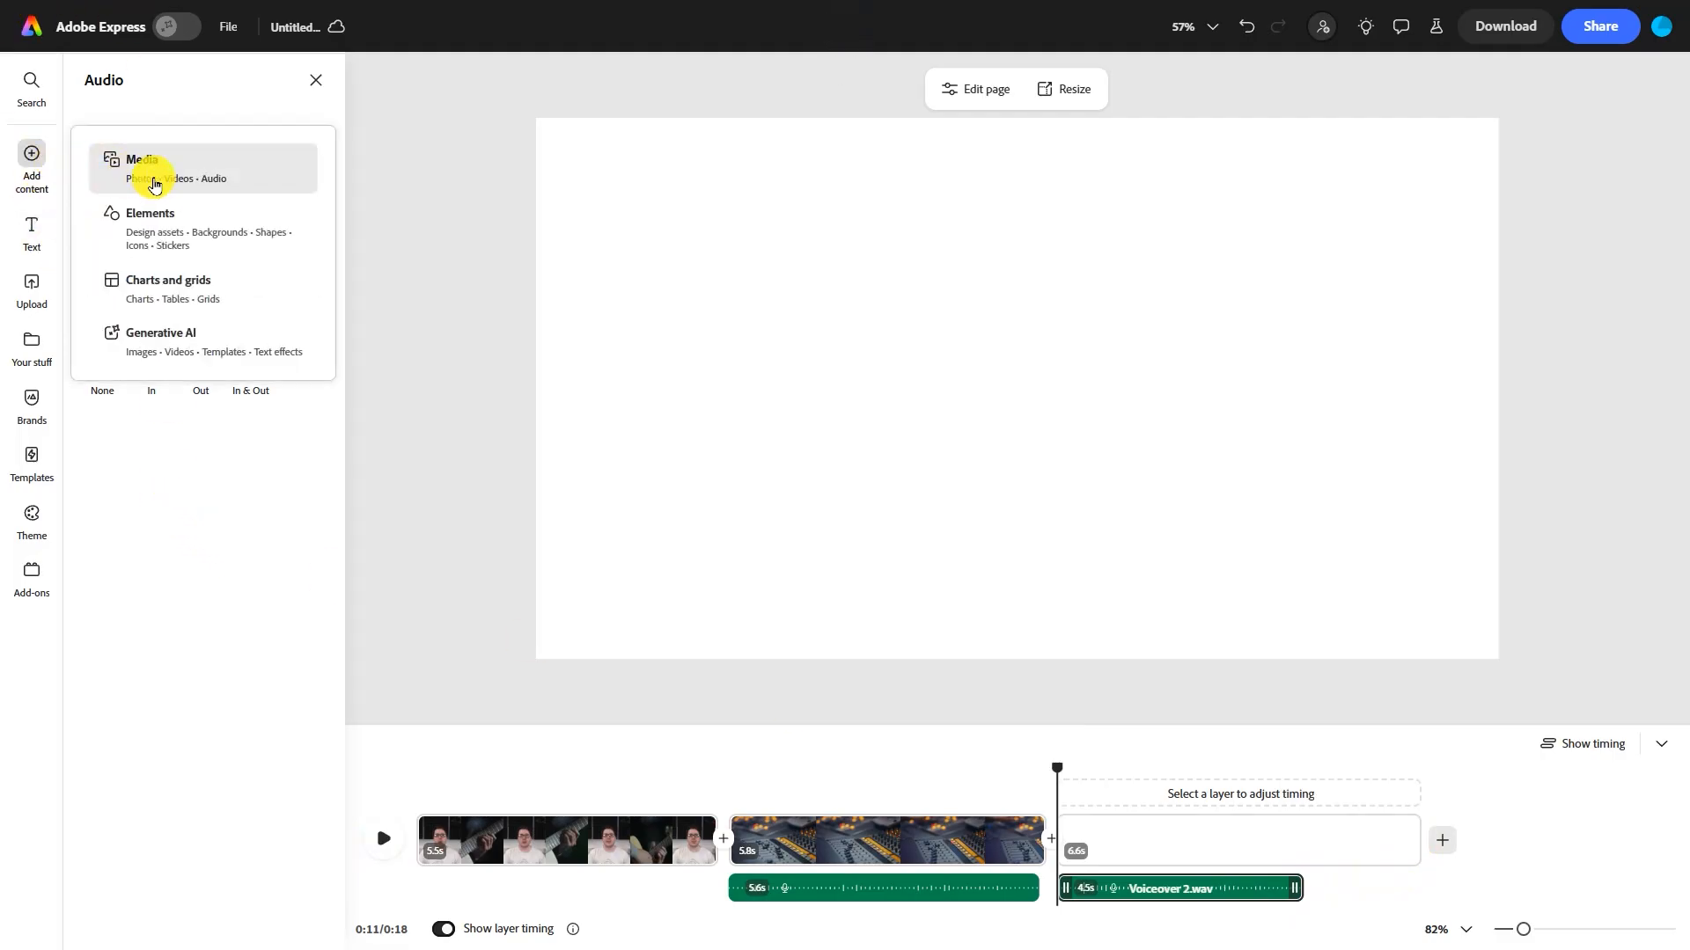
{"action": "left_click", "coordinate": [152, 182]}
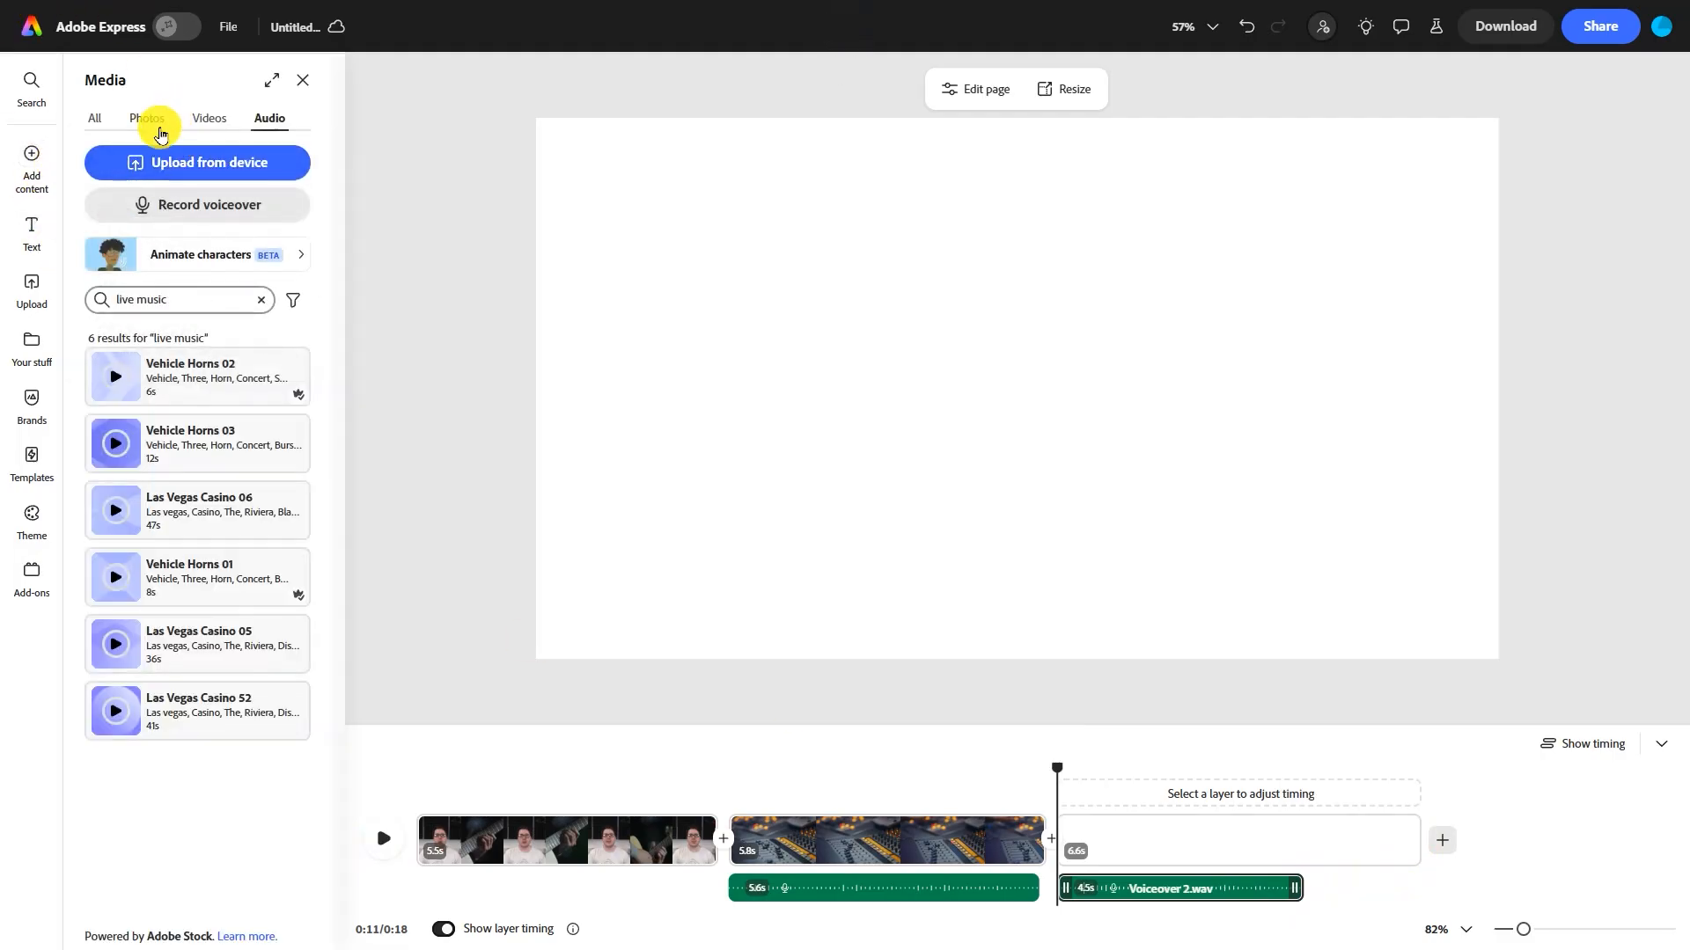
{"action": "left_click", "coordinate": [209, 123]}
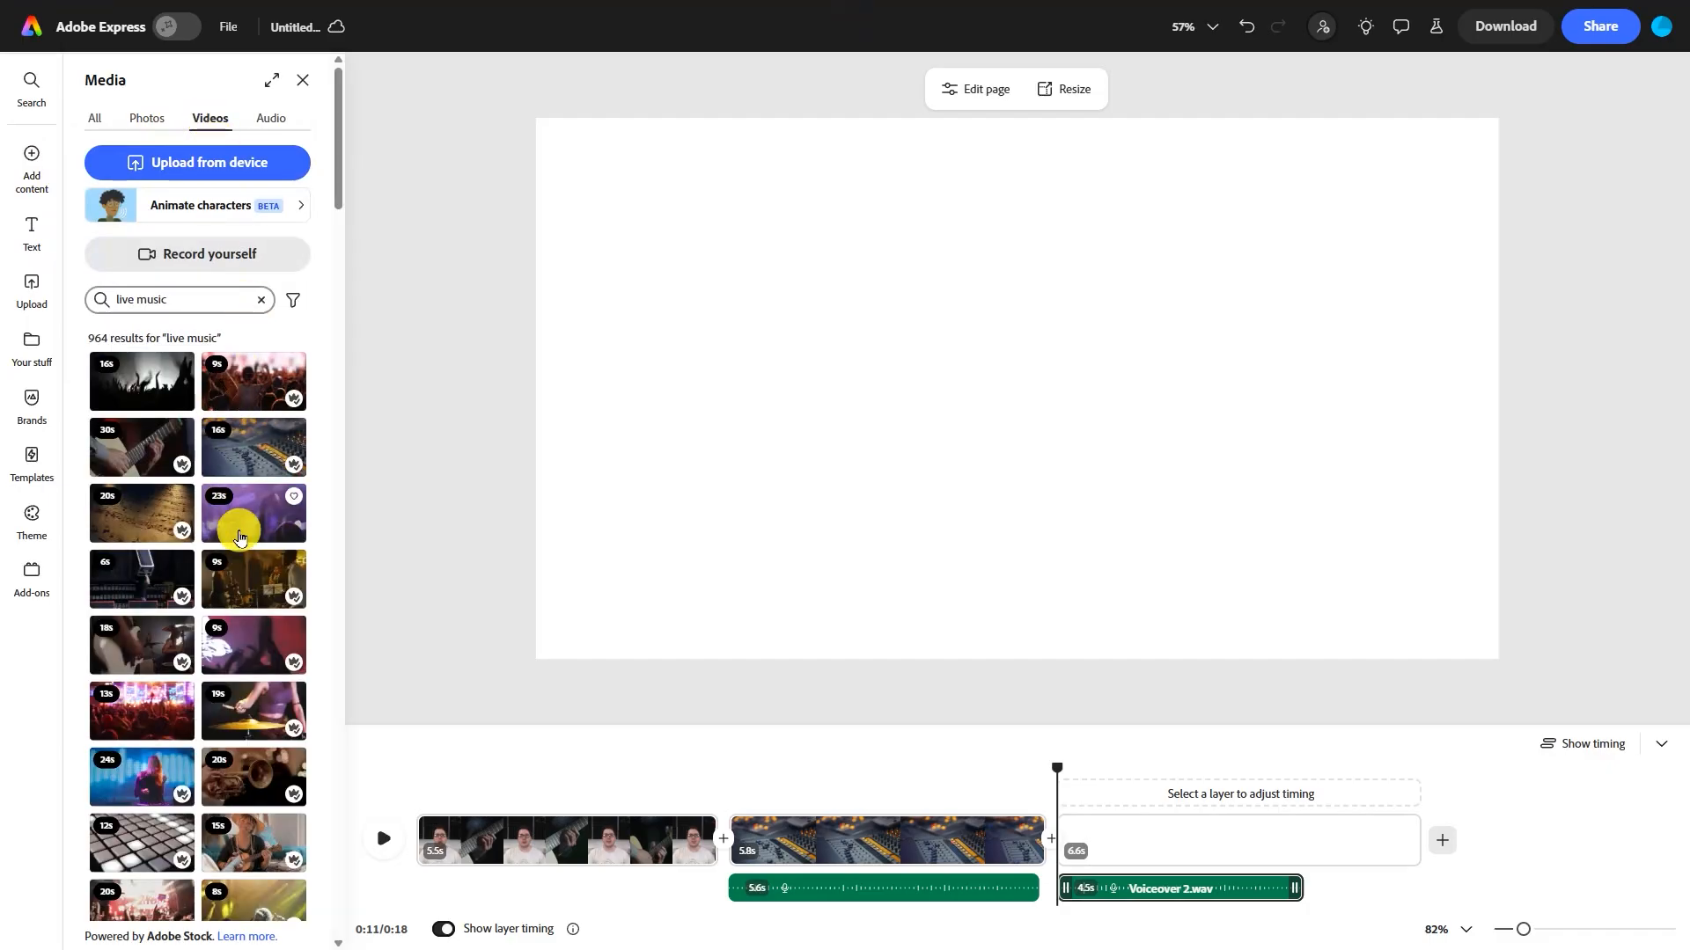
{"action": "left_click", "coordinate": [127, 651]}
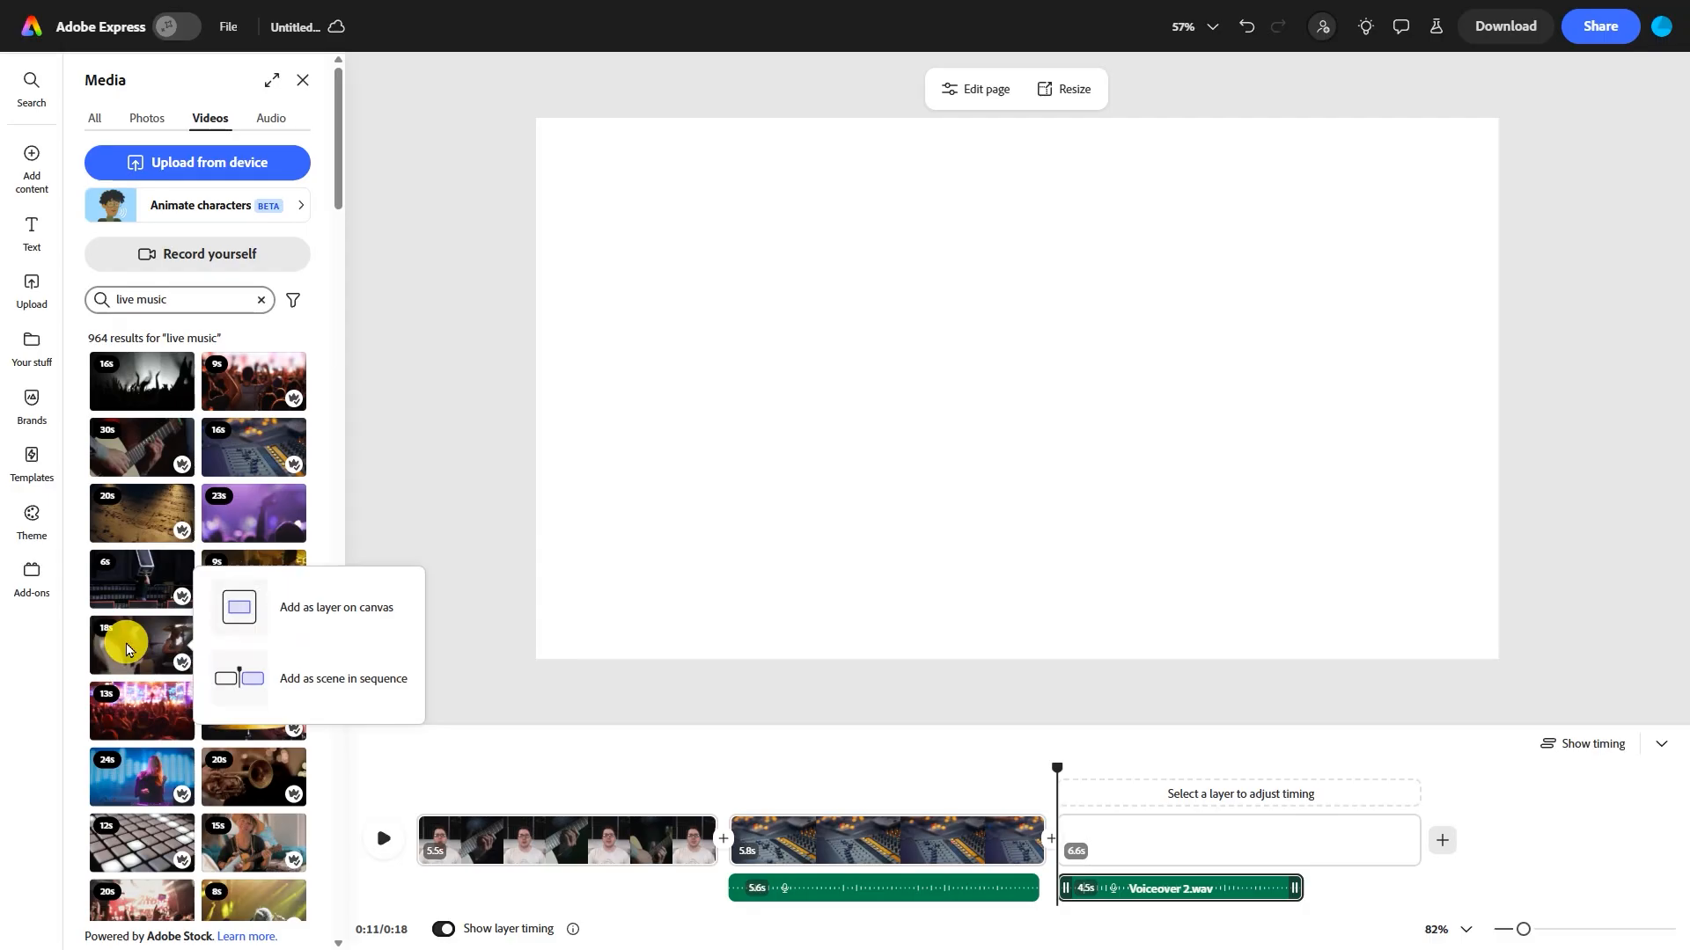
{"action": "left_click", "coordinate": [350, 630]}
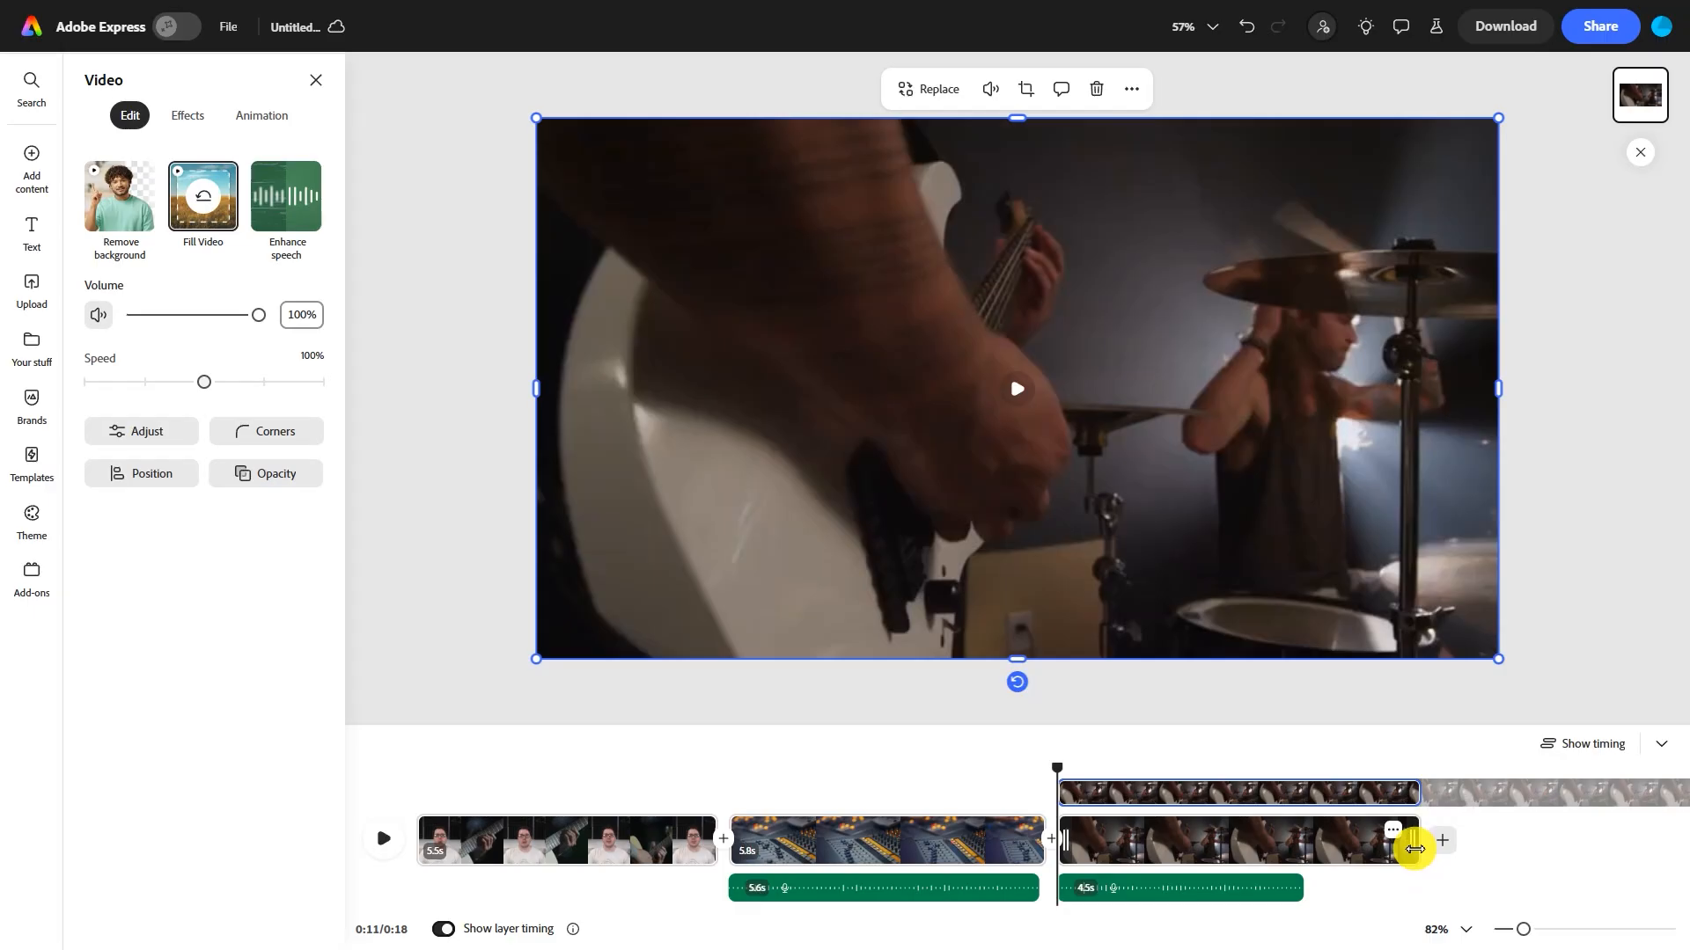
Shorten the guitarist and drummer scene to 4.7 s to match its voiceover and play back from the end of the mixing desk scene
{"action": "left_click_drag", "start_coordinate": [1415, 850], "coordinate": [1311, 862]}
{"action": "left_click_drag", "start_coordinate": [1312, 773], "coordinate": [977, 824]}
{"action": "left_click", "coordinate": [384, 837]}
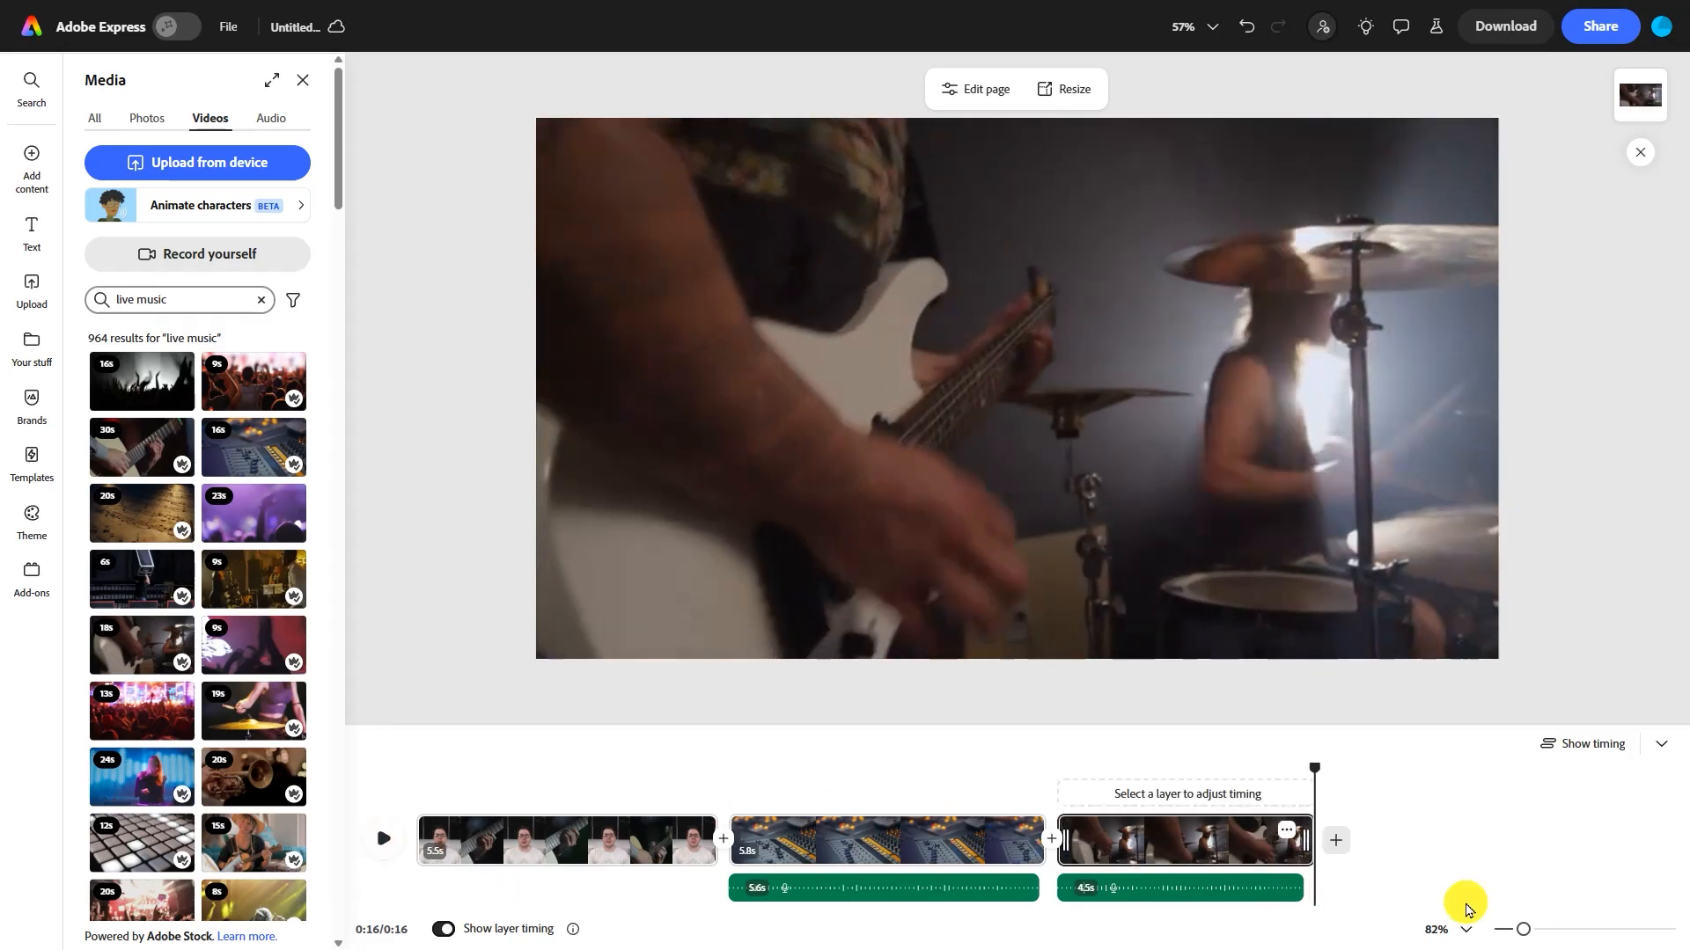
Record a 4 s voiceover with Enhance speech over a new blank scene at the end, and shorten that scene to match
{"action": "left_click", "coordinate": [1338, 843]}
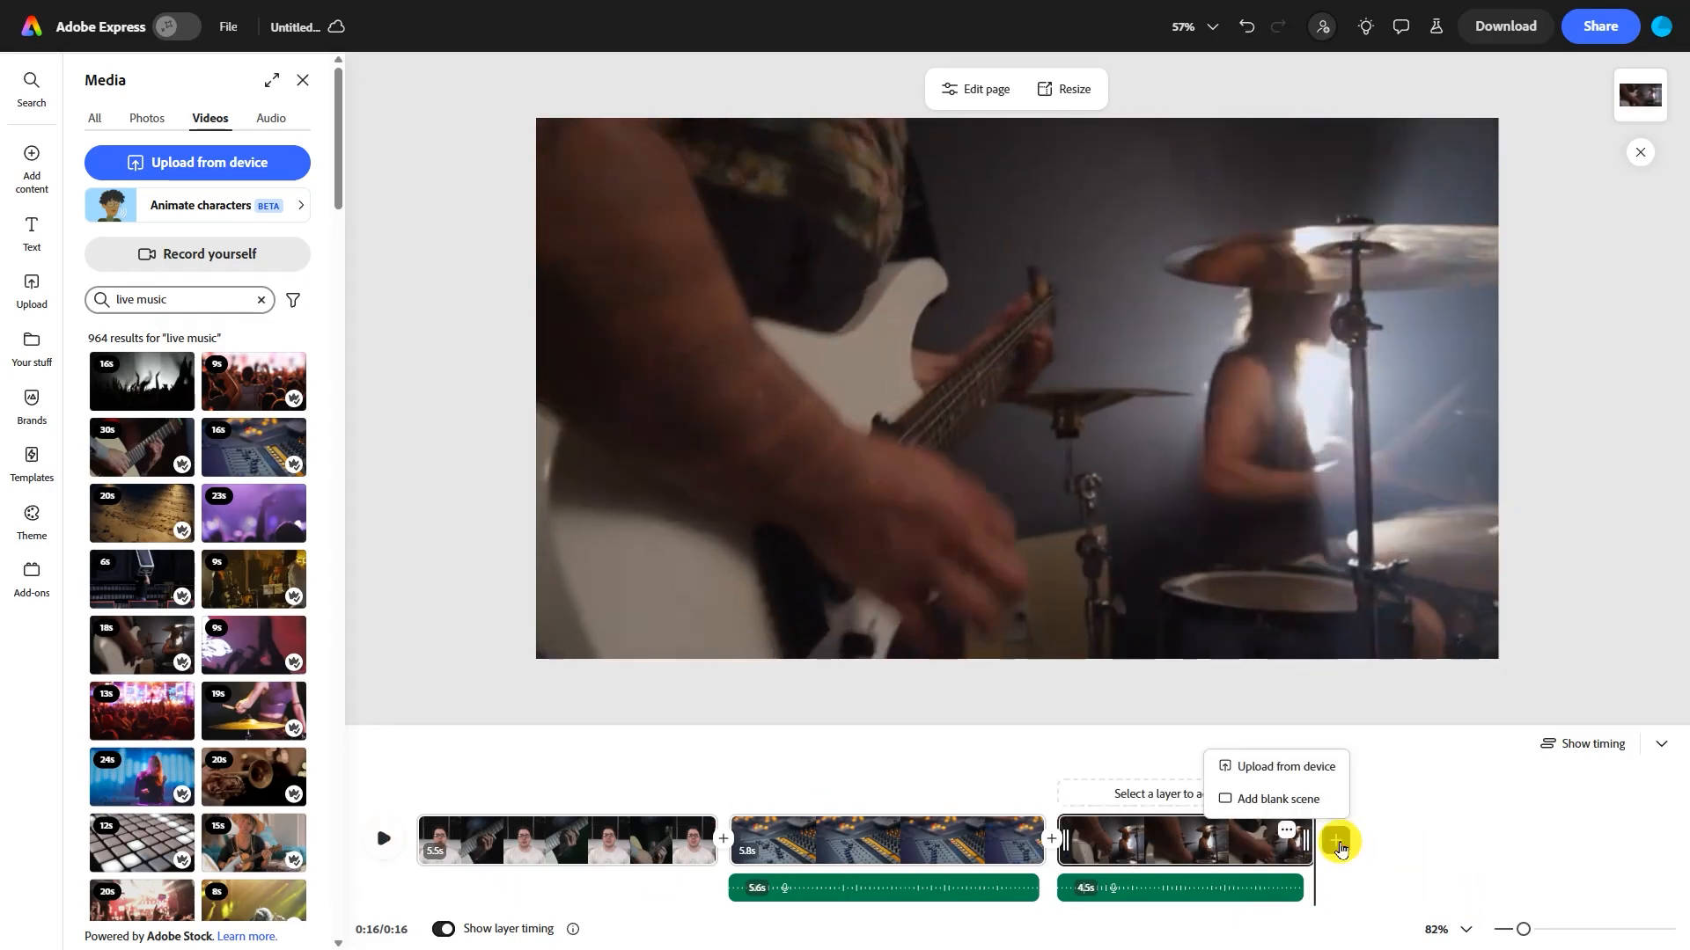
{"action": "left_click", "coordinate": [1275, 800]}
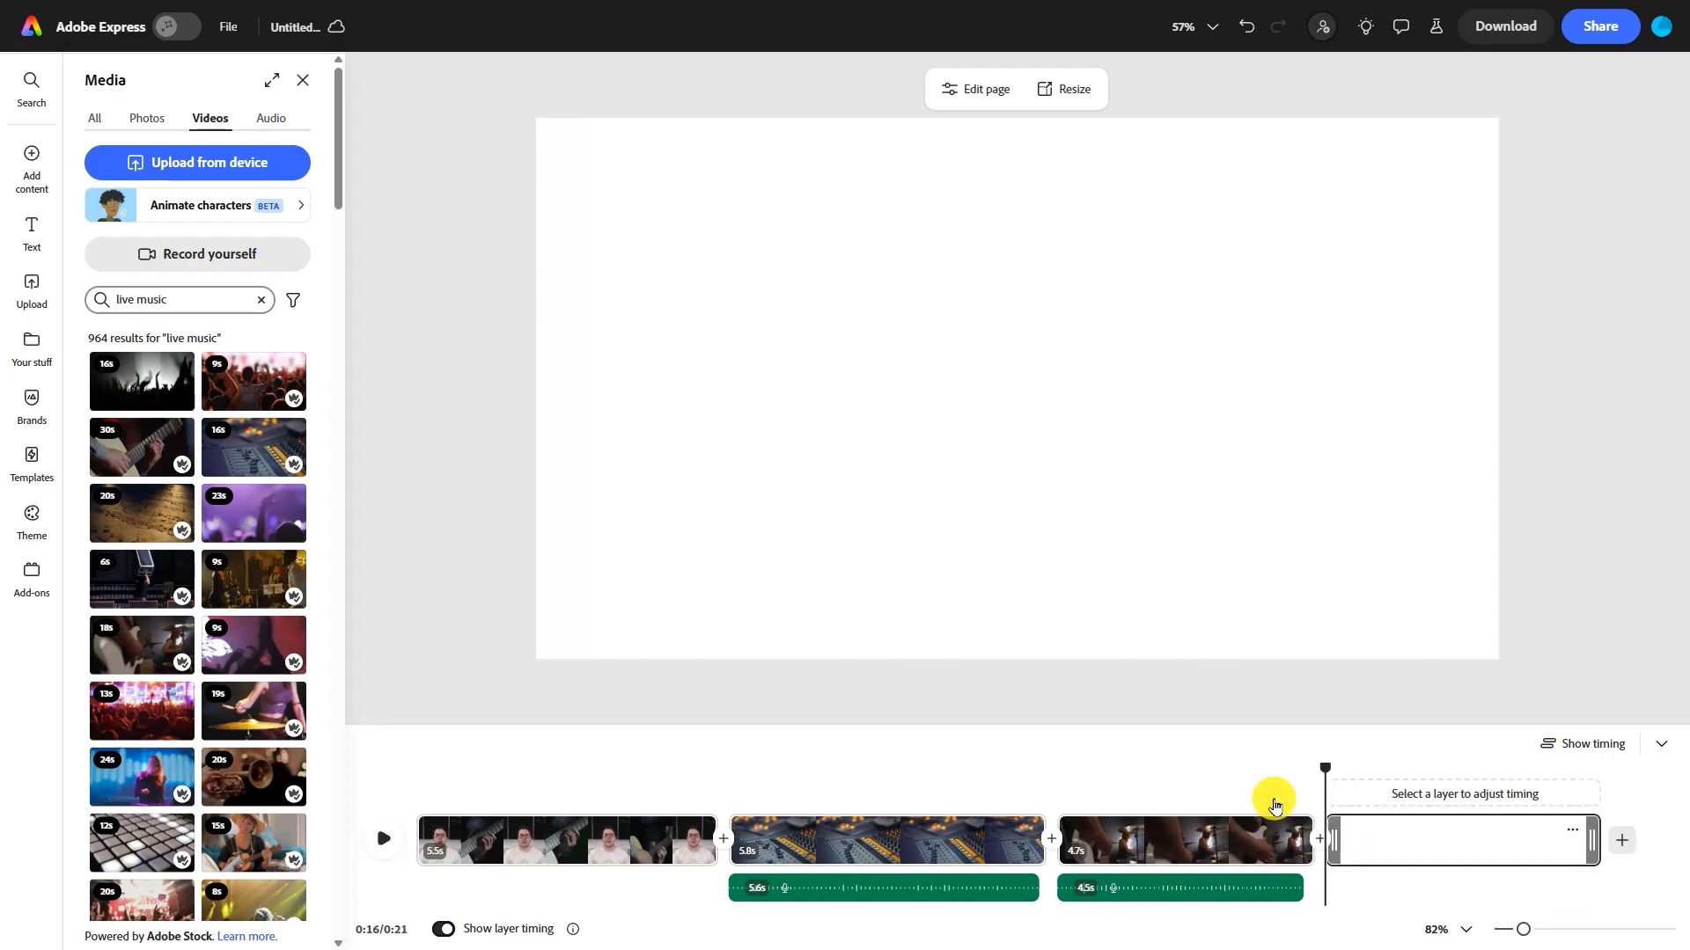
{"action": "left_click", "coordinate": [269, 118]}
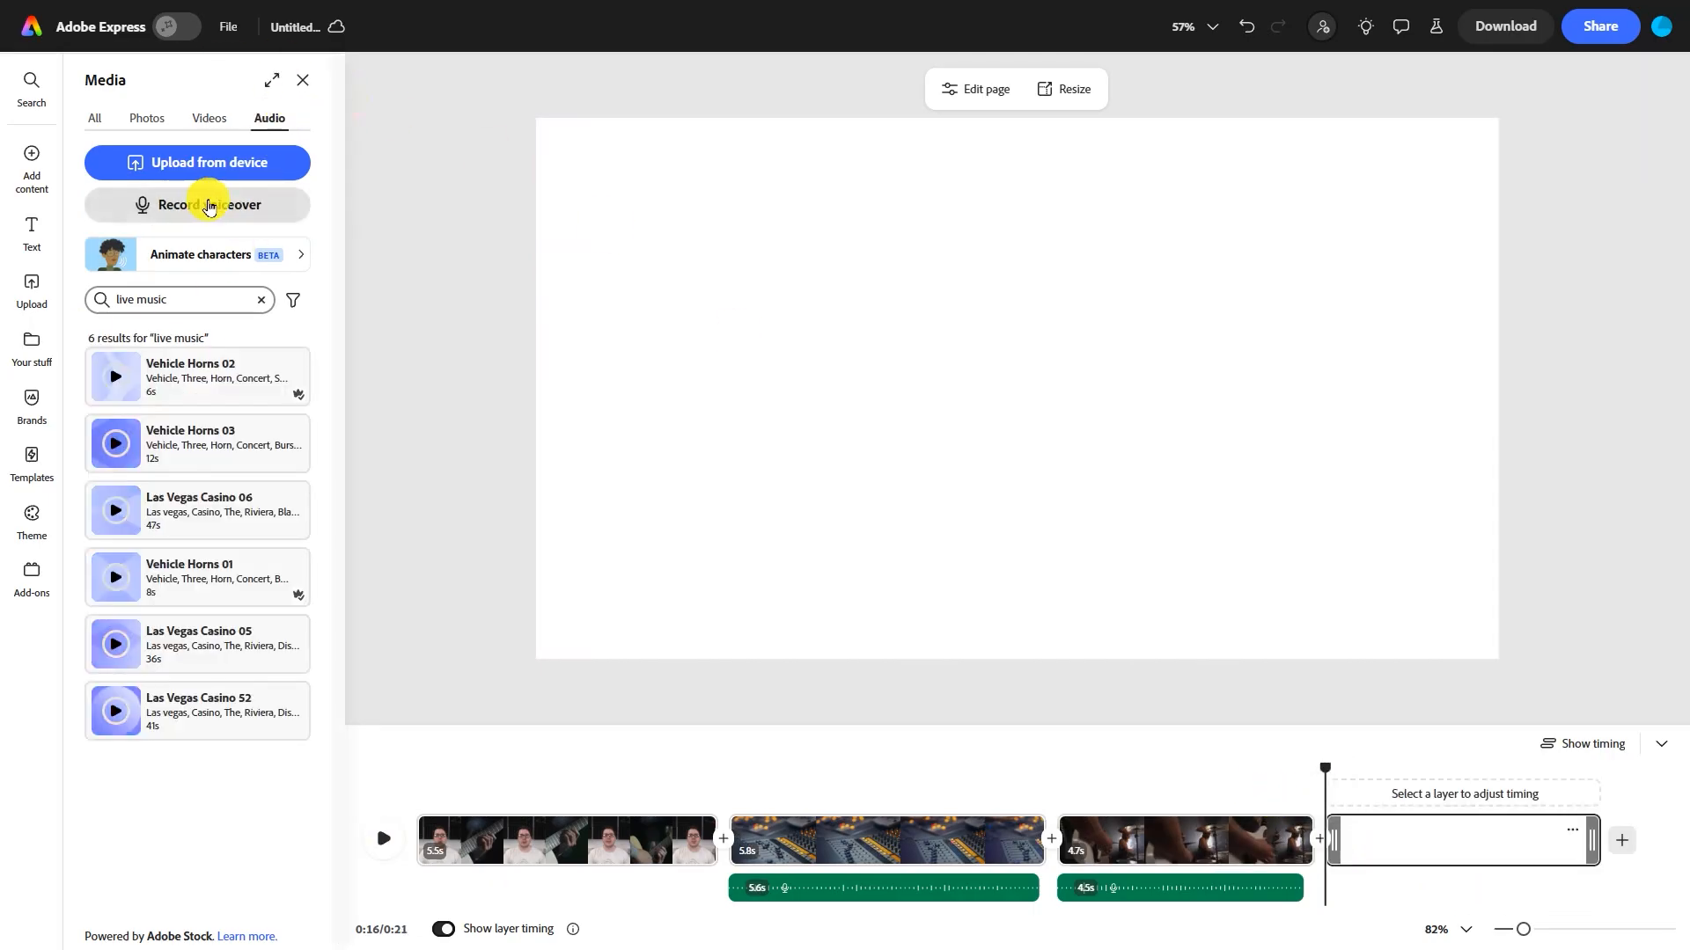
{"action": "left_click", "coordinate": [172, 219]}
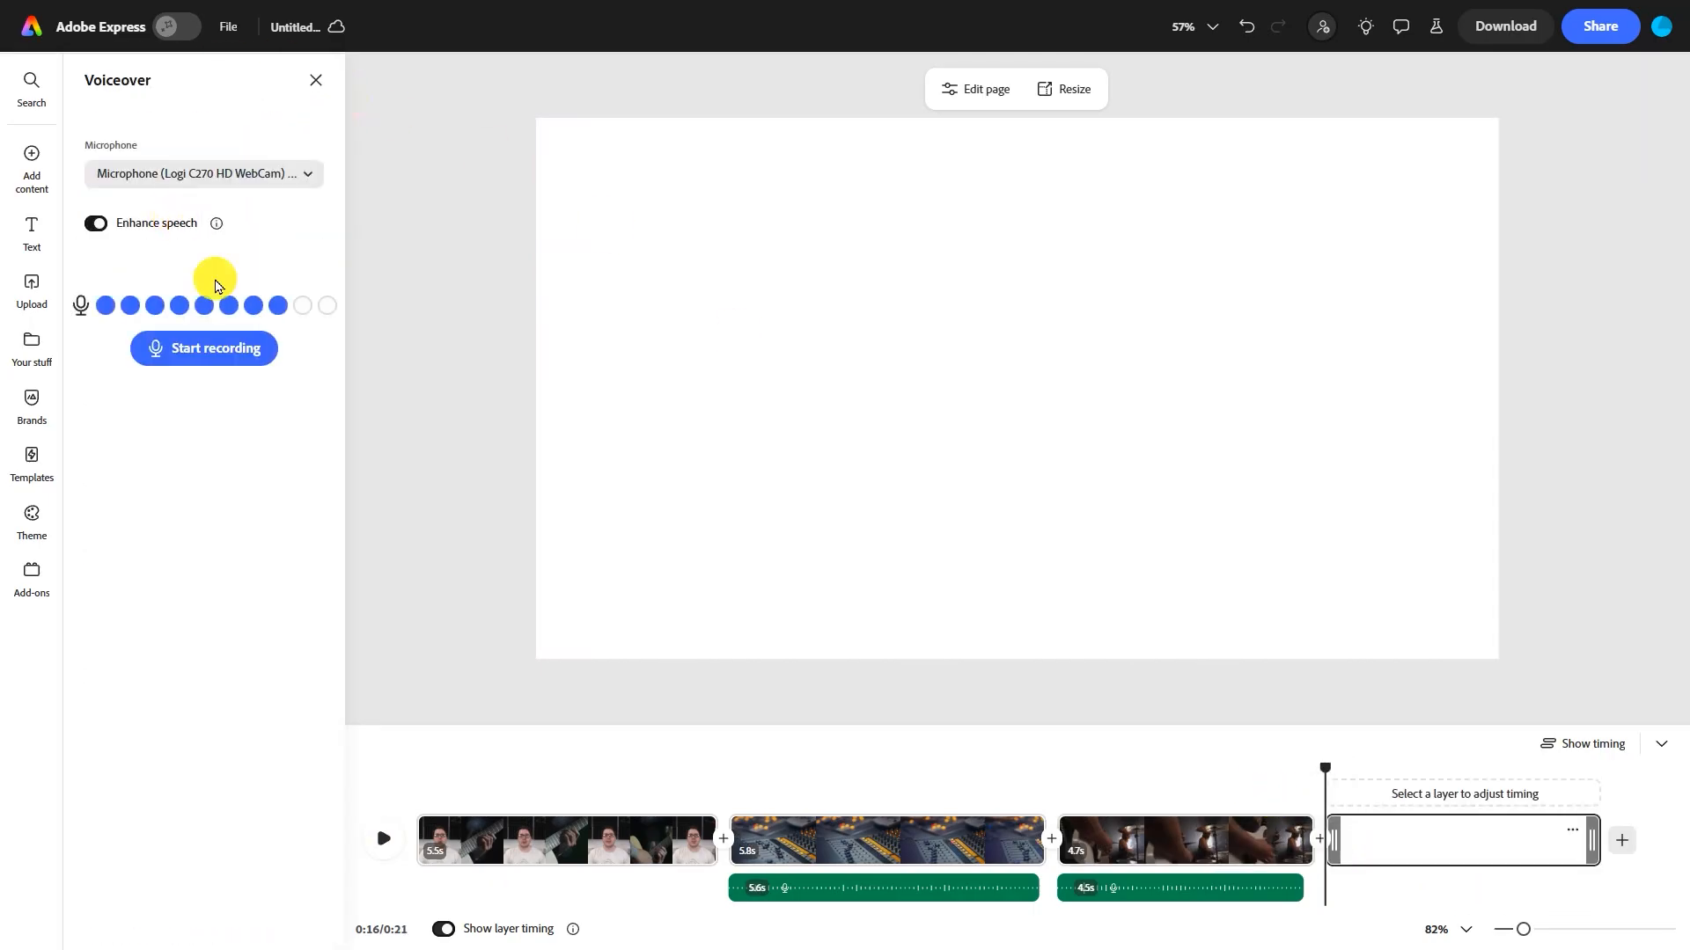
{"action": "left_click", "coordinate": [184, 354]}
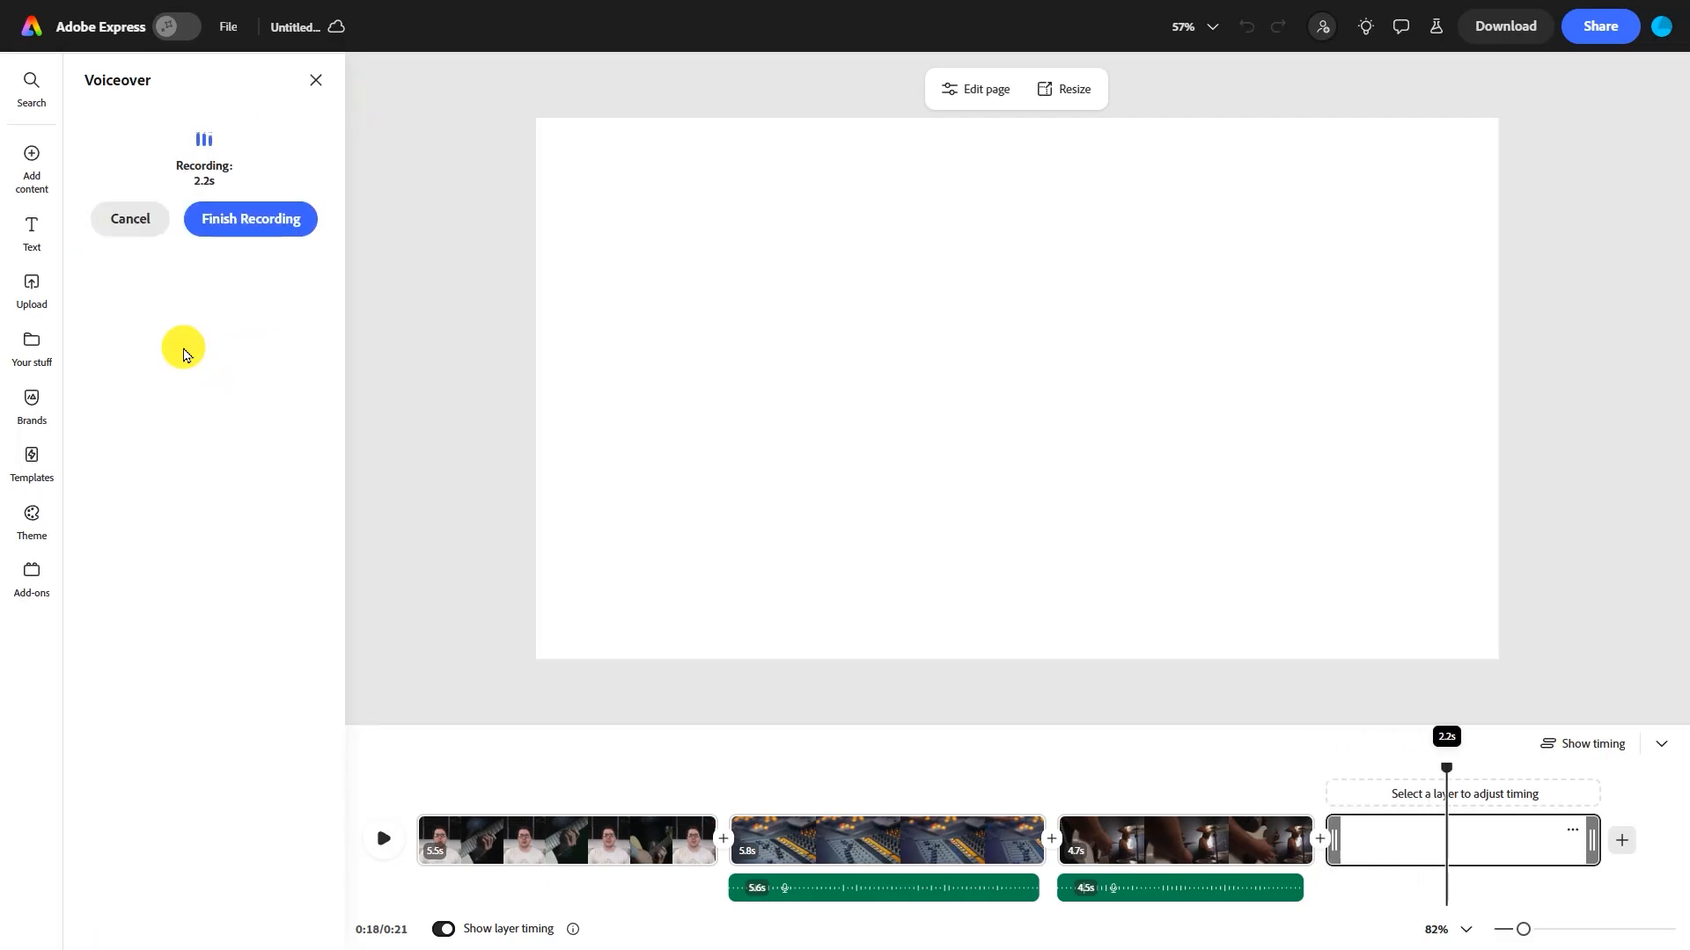
{"action": "left_click", "coordinate": [236, 227]}
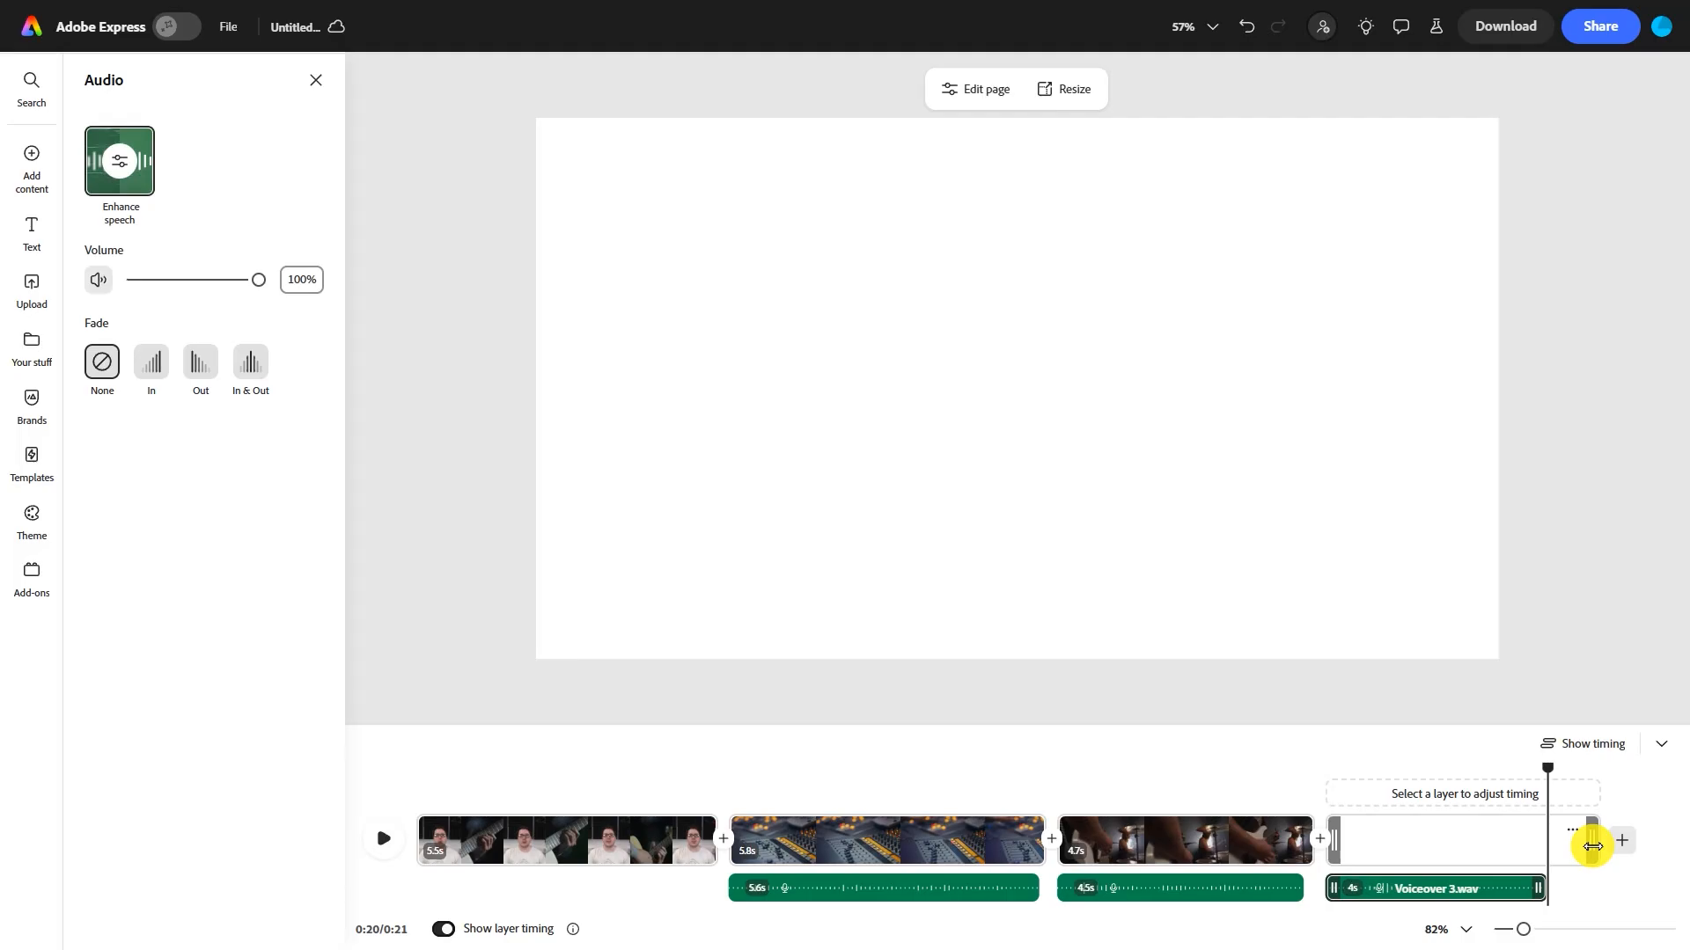
{"action": "left_click_drag", "start_coordinate": [1592, 846], "coordinate": [1543, 852]}
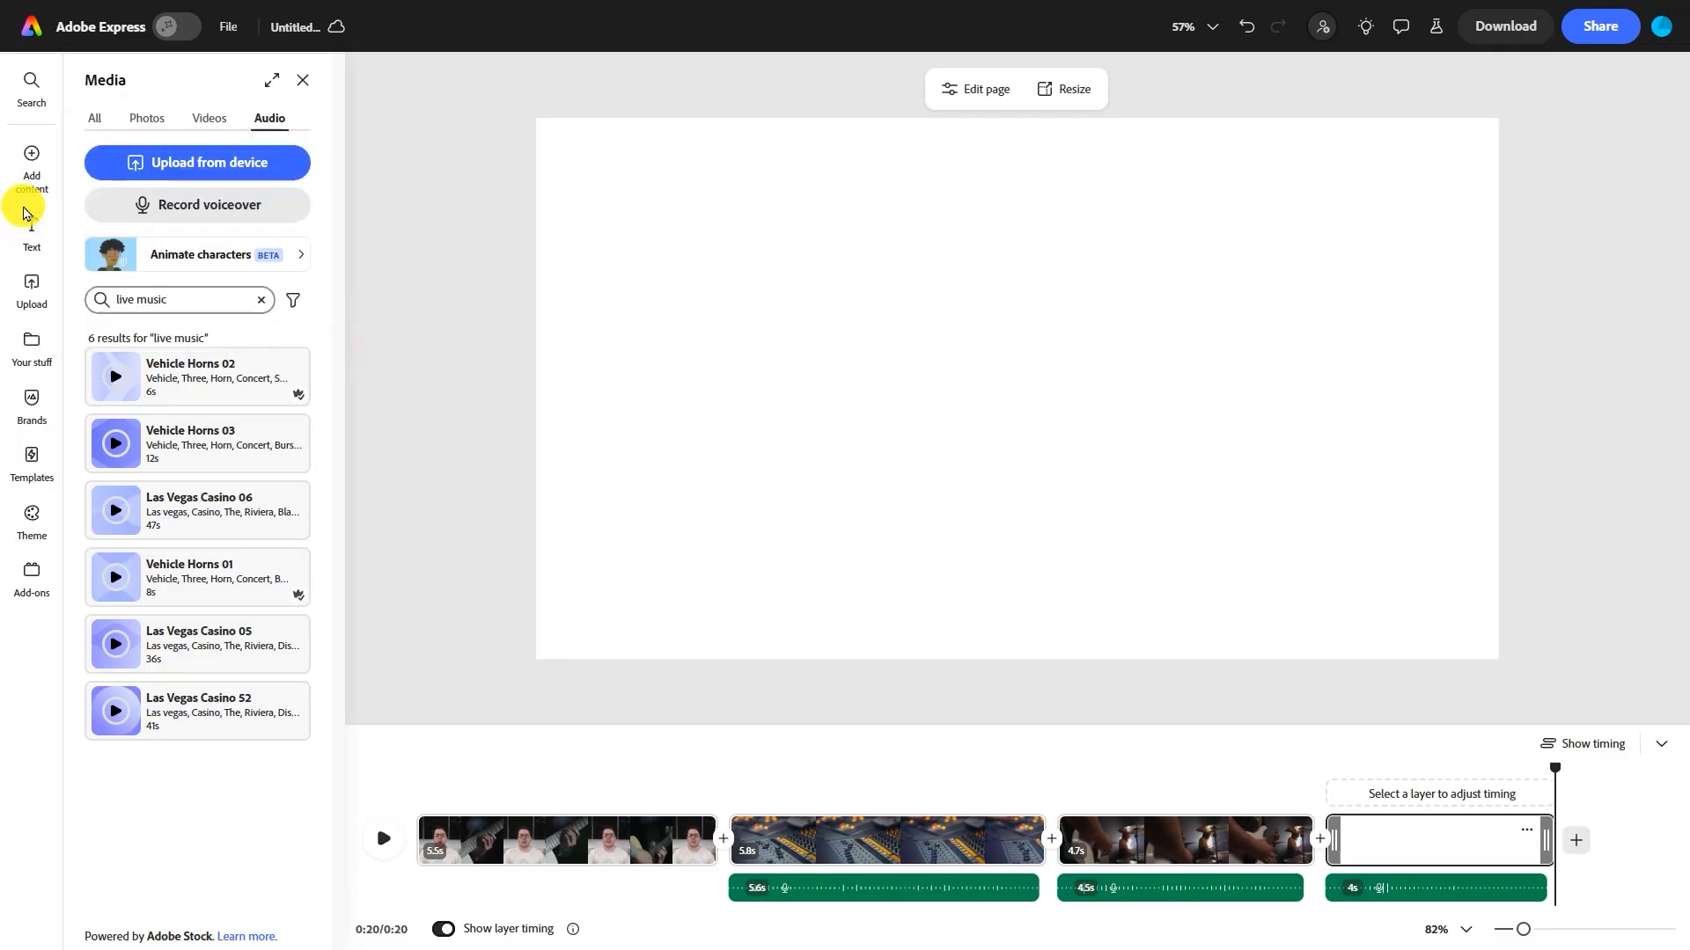
Open the favorited "Blue and Yellow Typography Comfort Zone Inspirational Sentence Instagram Portrait" template as a new file
{"action": "left_click", "coordinate": [34, 167]}
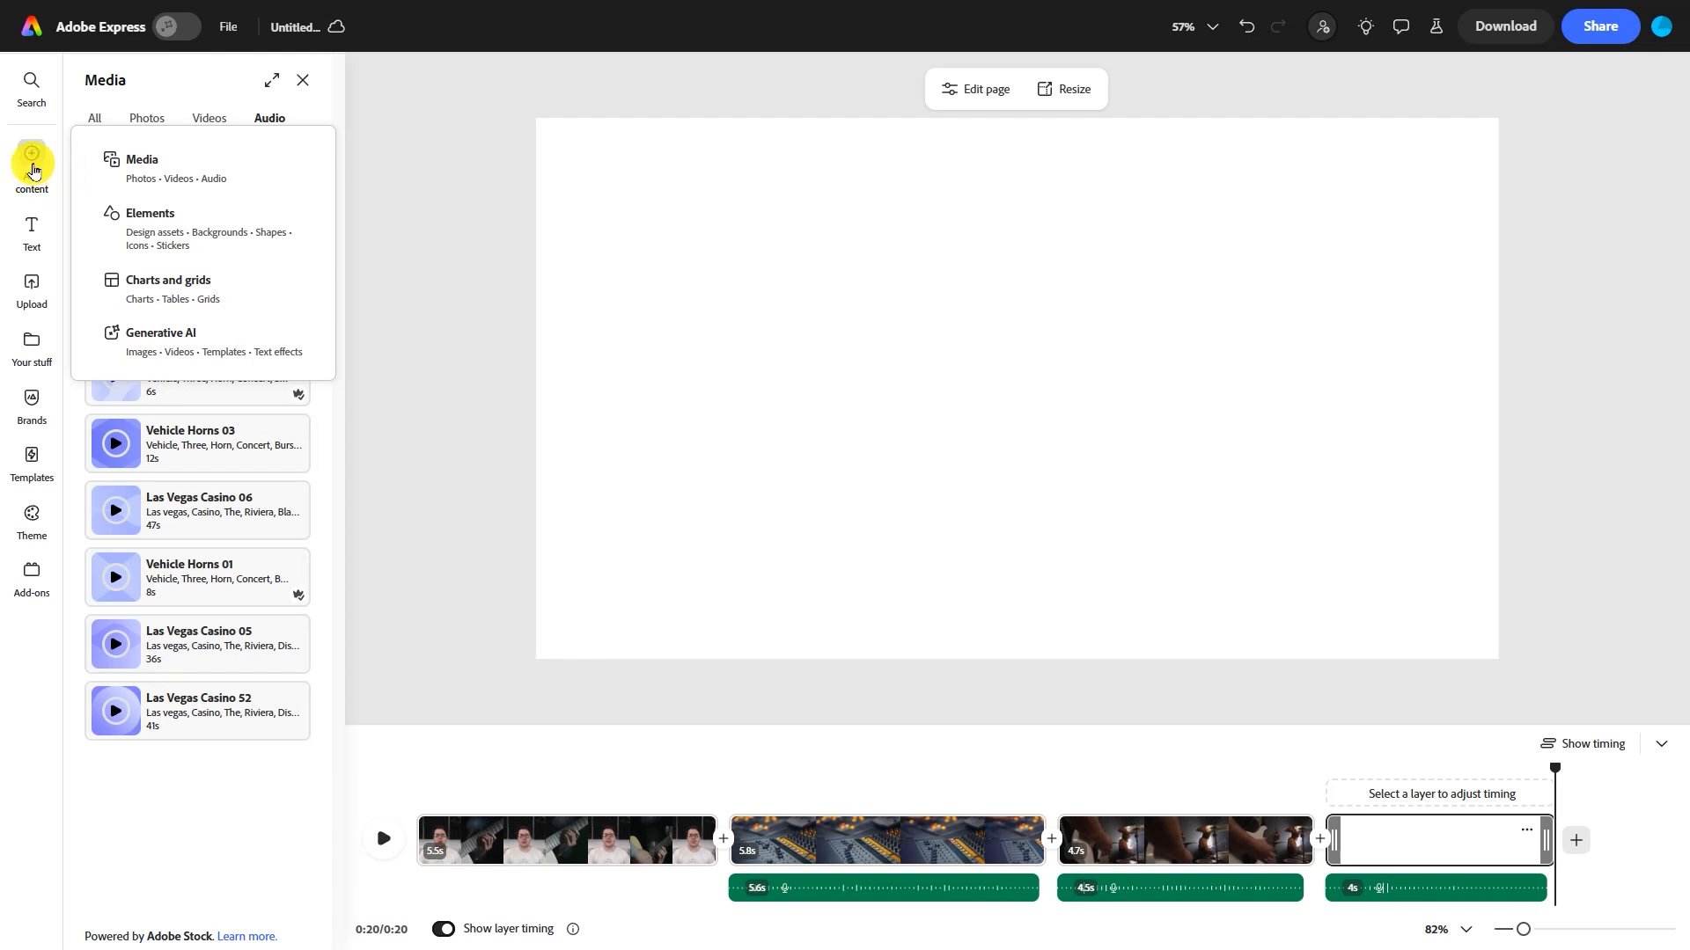
{"action": "mouse_move", "coordinate": [30, 350]}
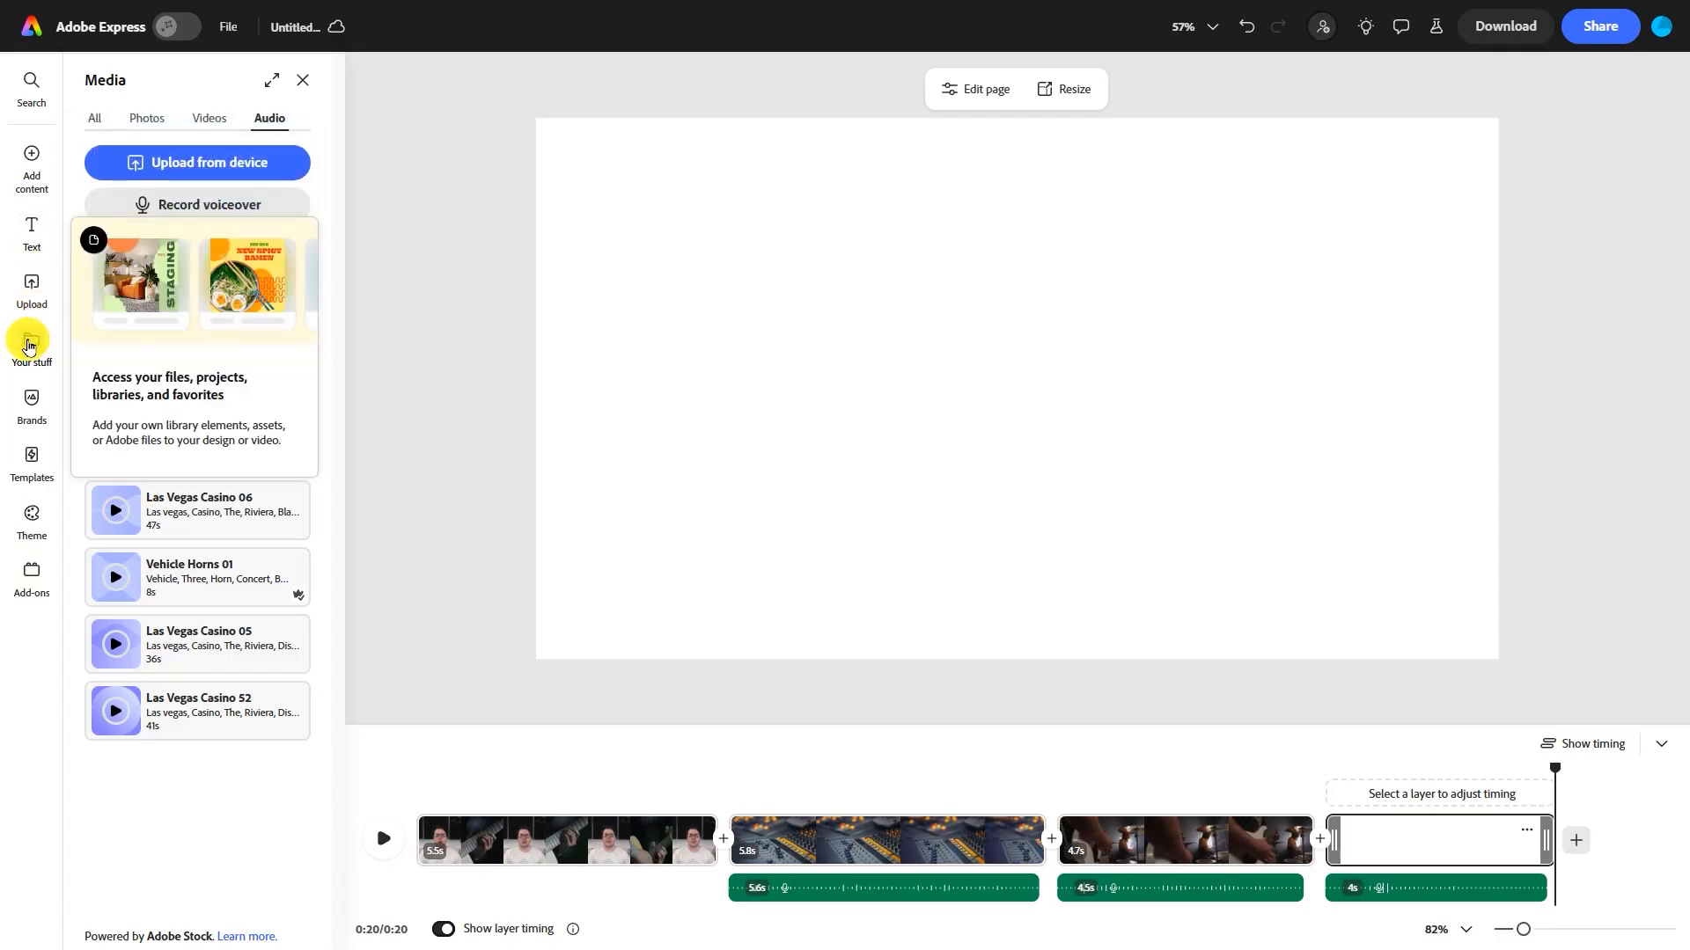
{"action": "left_click", "coordinate": [29, 345]}
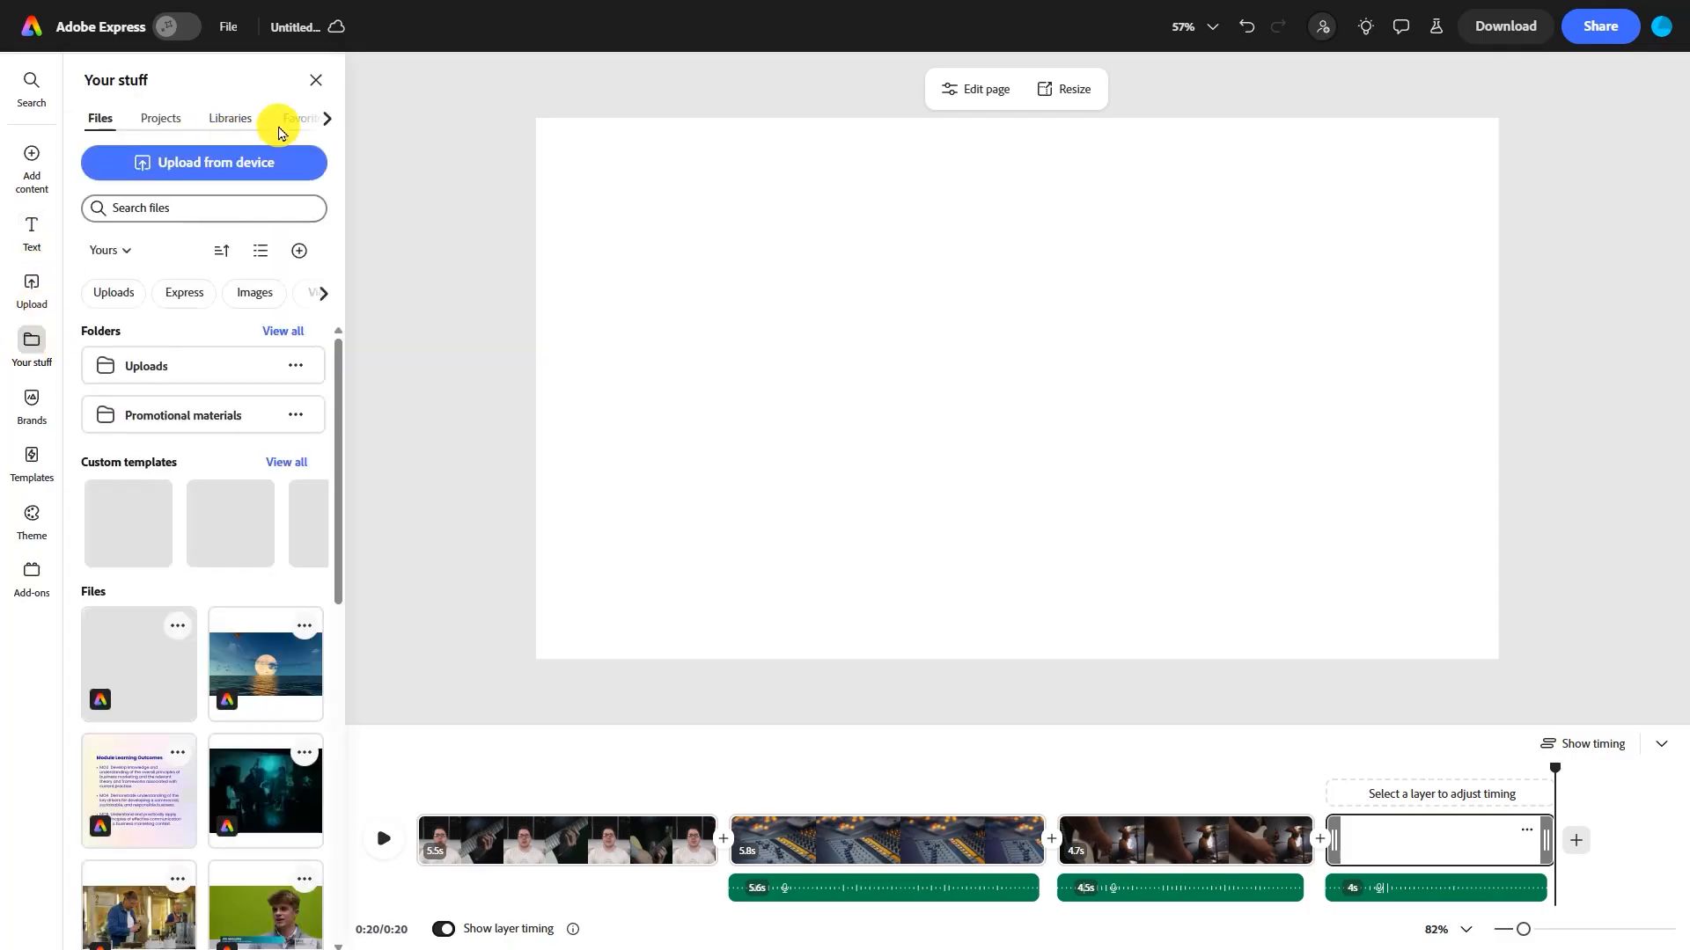
{"action": "left_click", "coordinate": [291, 123]}
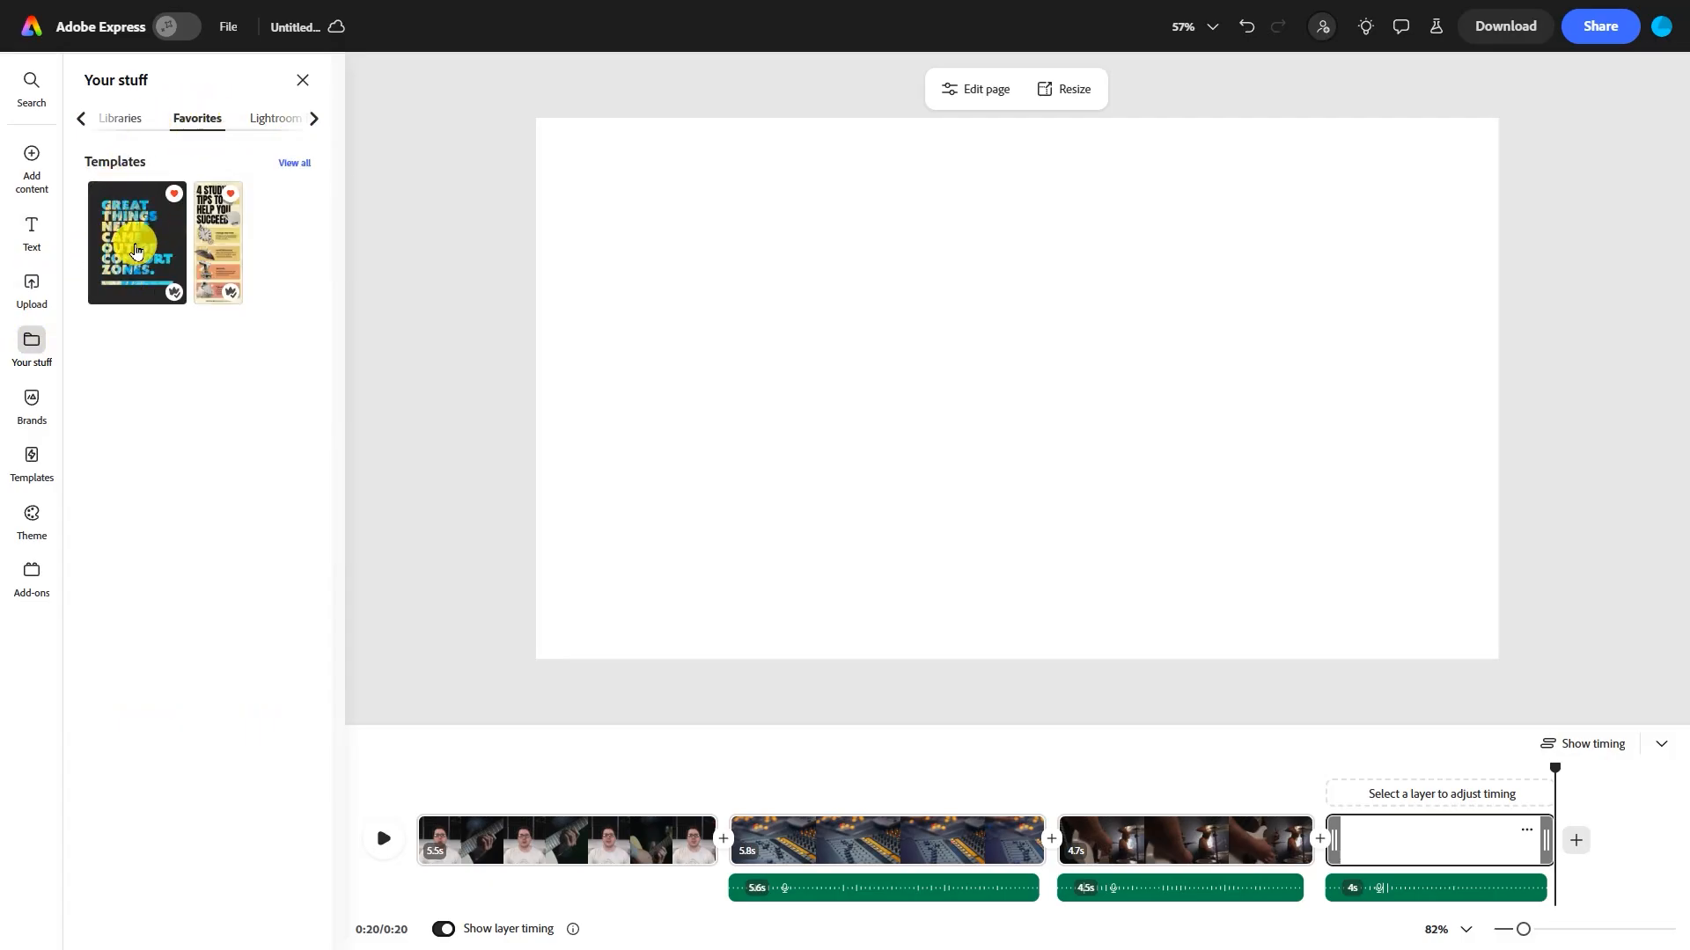
{"action": "mouse_move", "coordinate": [30, 459]}
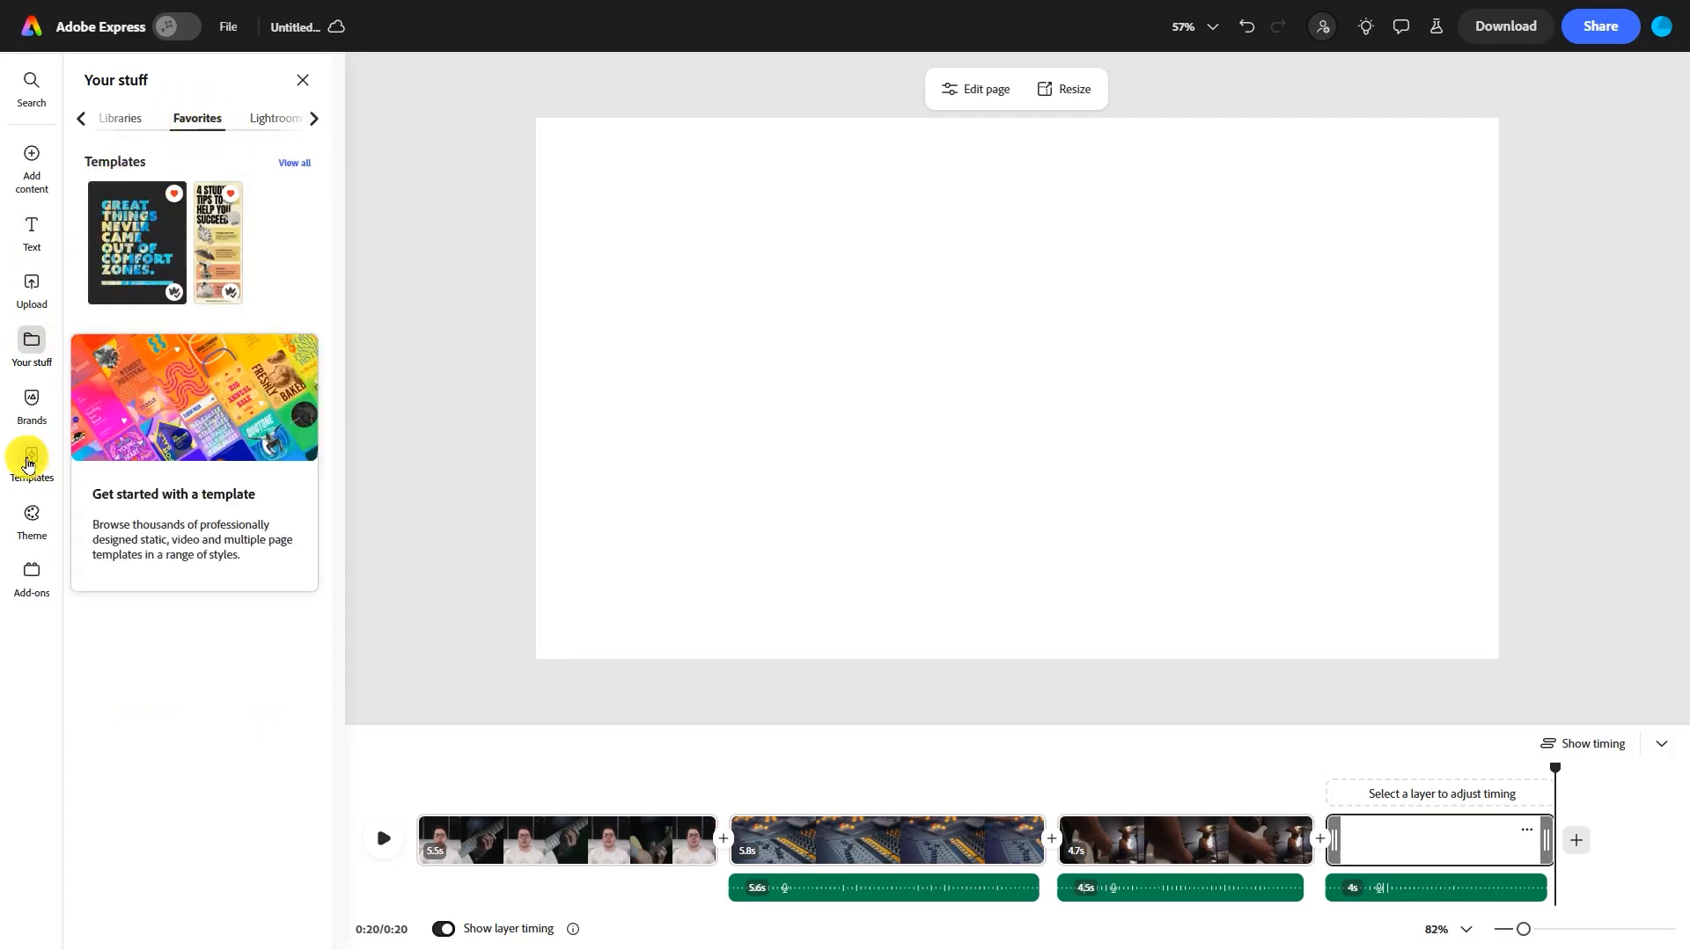
{"action": "left_click", "coordinate": [133, 248]}
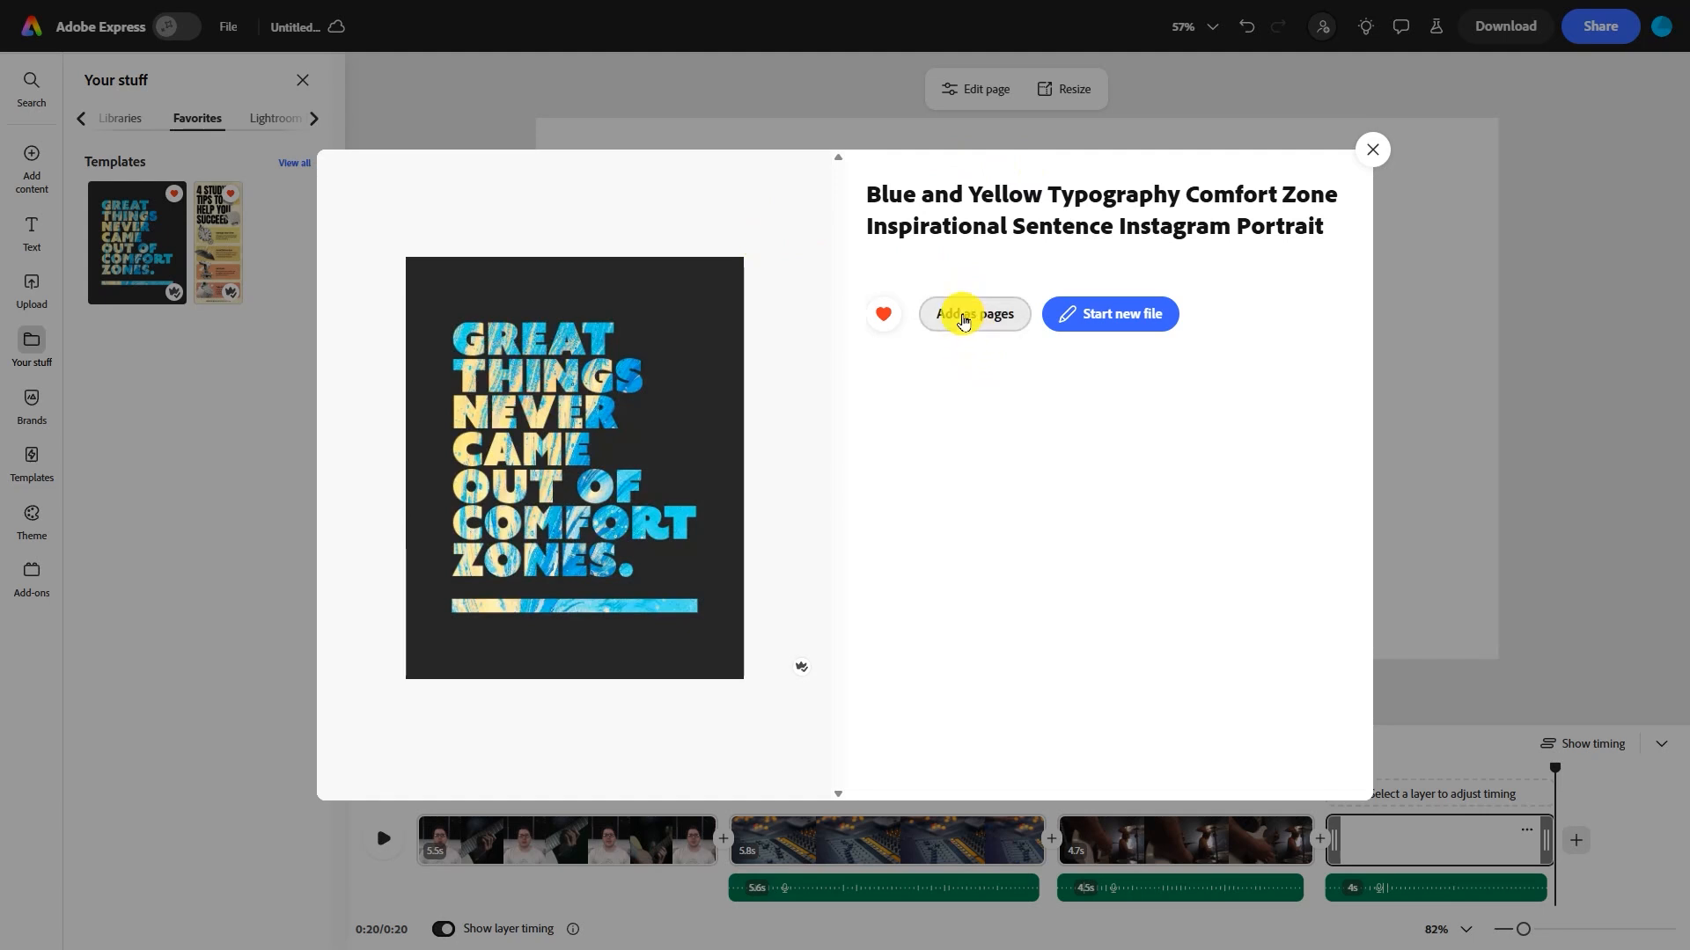
{"action": "left_click", "coordinate": [1123, 316]}
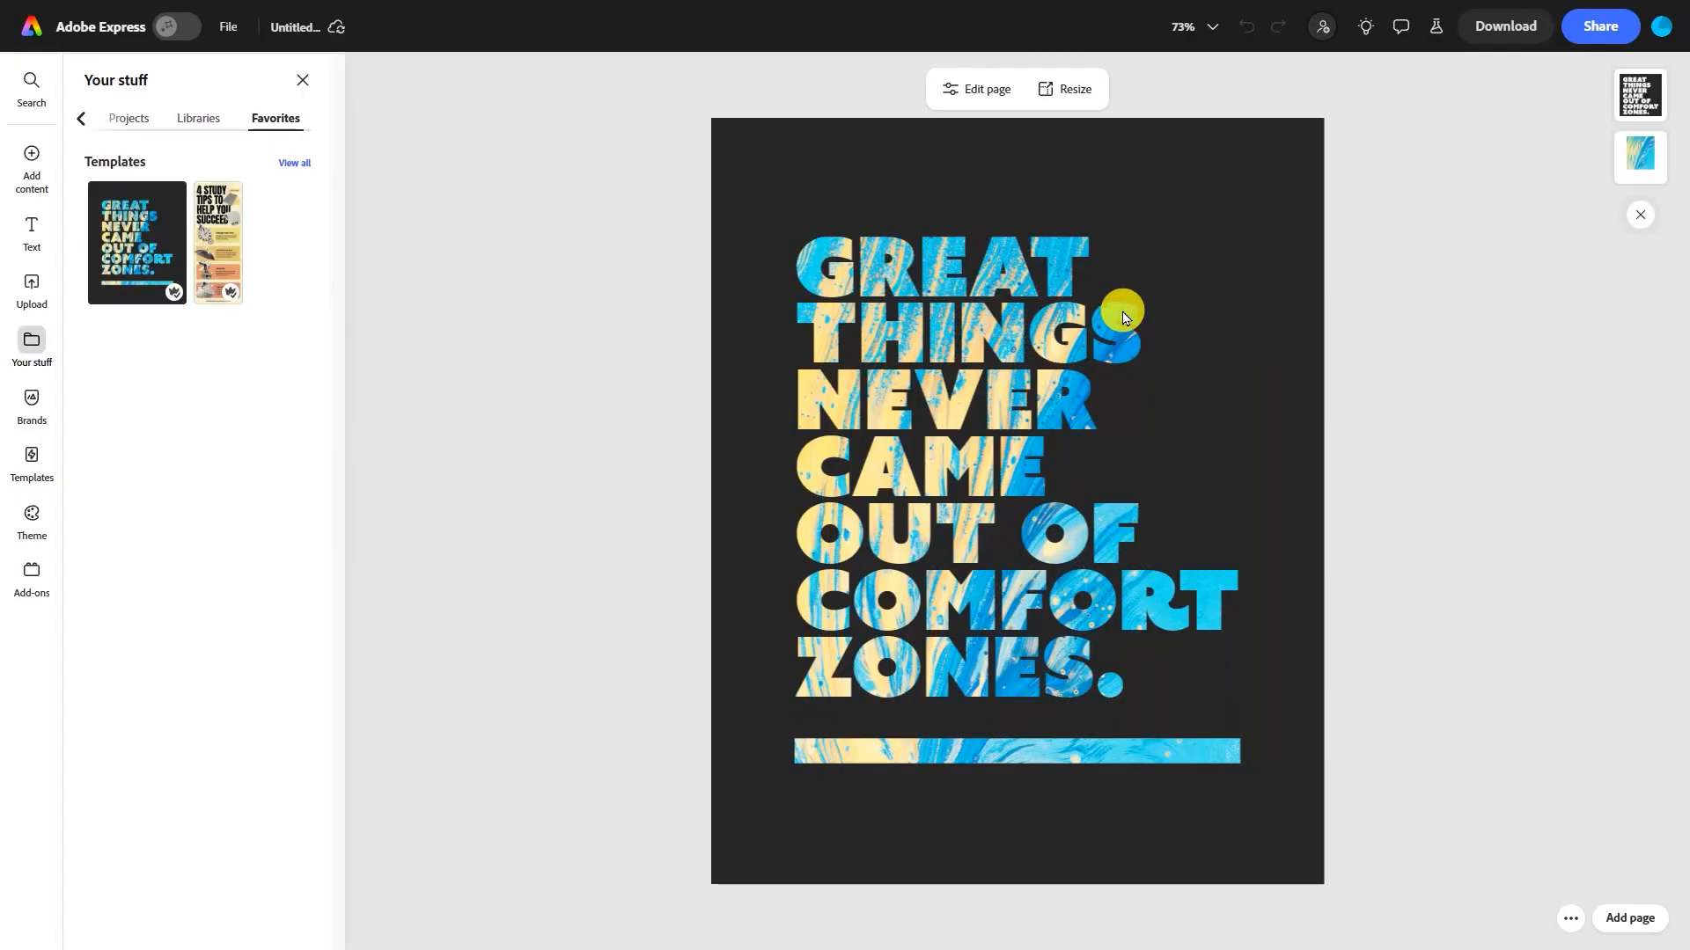
Copy the template's text and paint-textured image into the video's blank last scene and center them on the canvas
{"action": "left_click", "coordinate": [581, 151]}
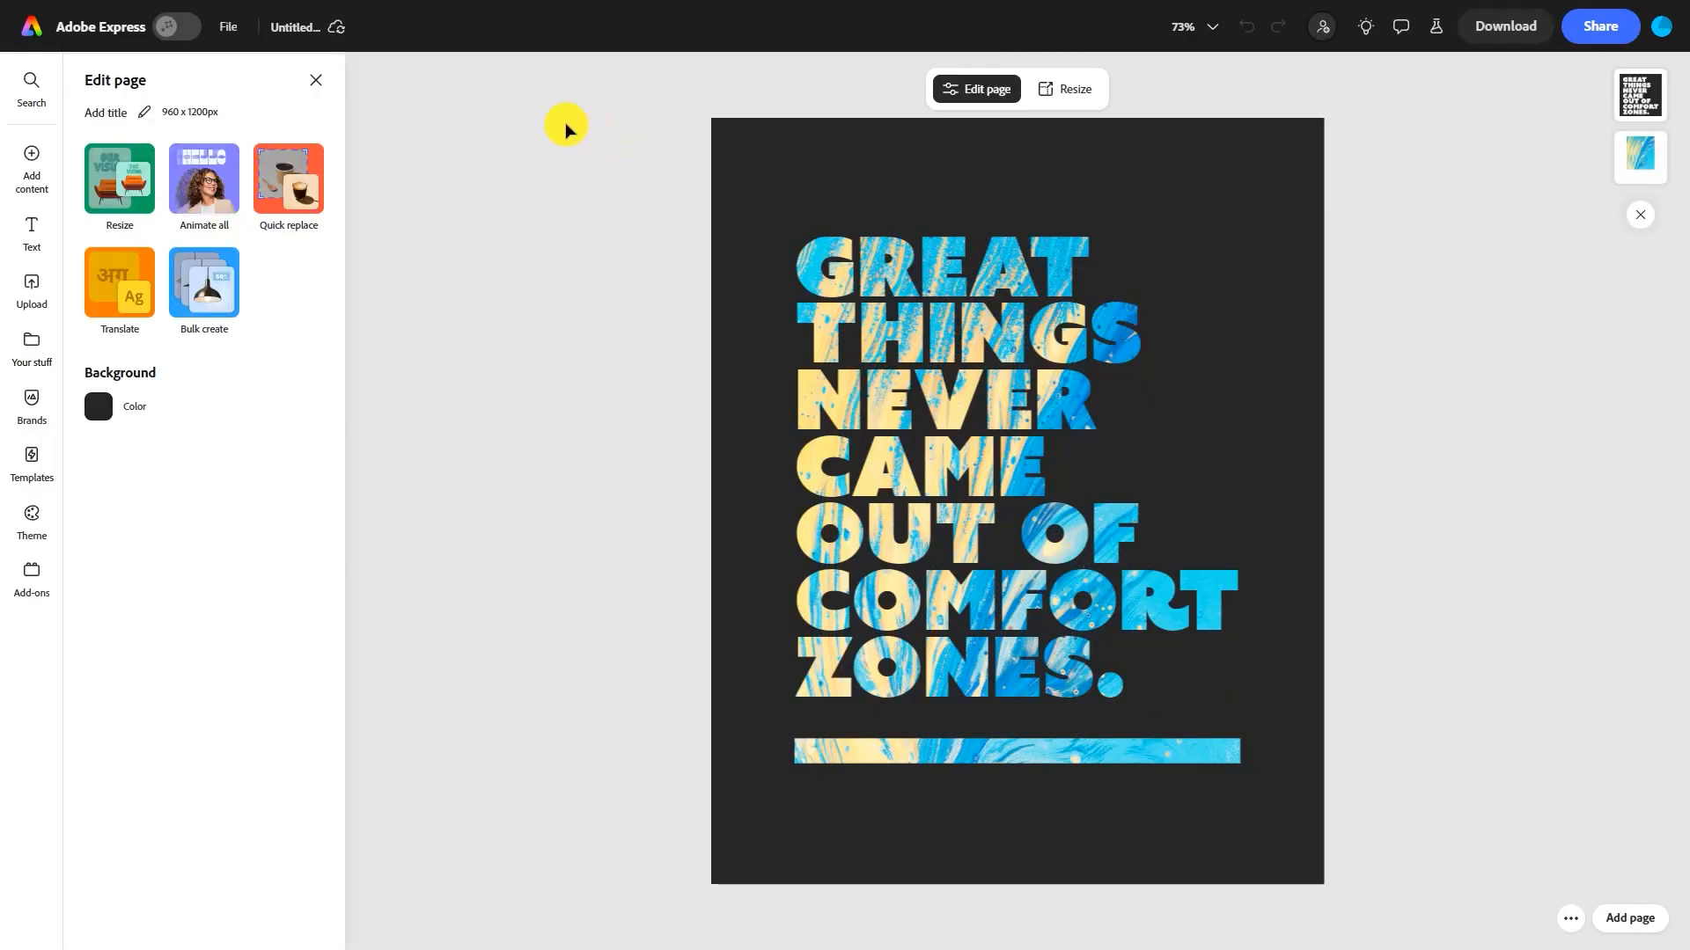
{"action": "left_click_drag", "start_coordinate": [566, 84], "coordinate": [1465, 915]}
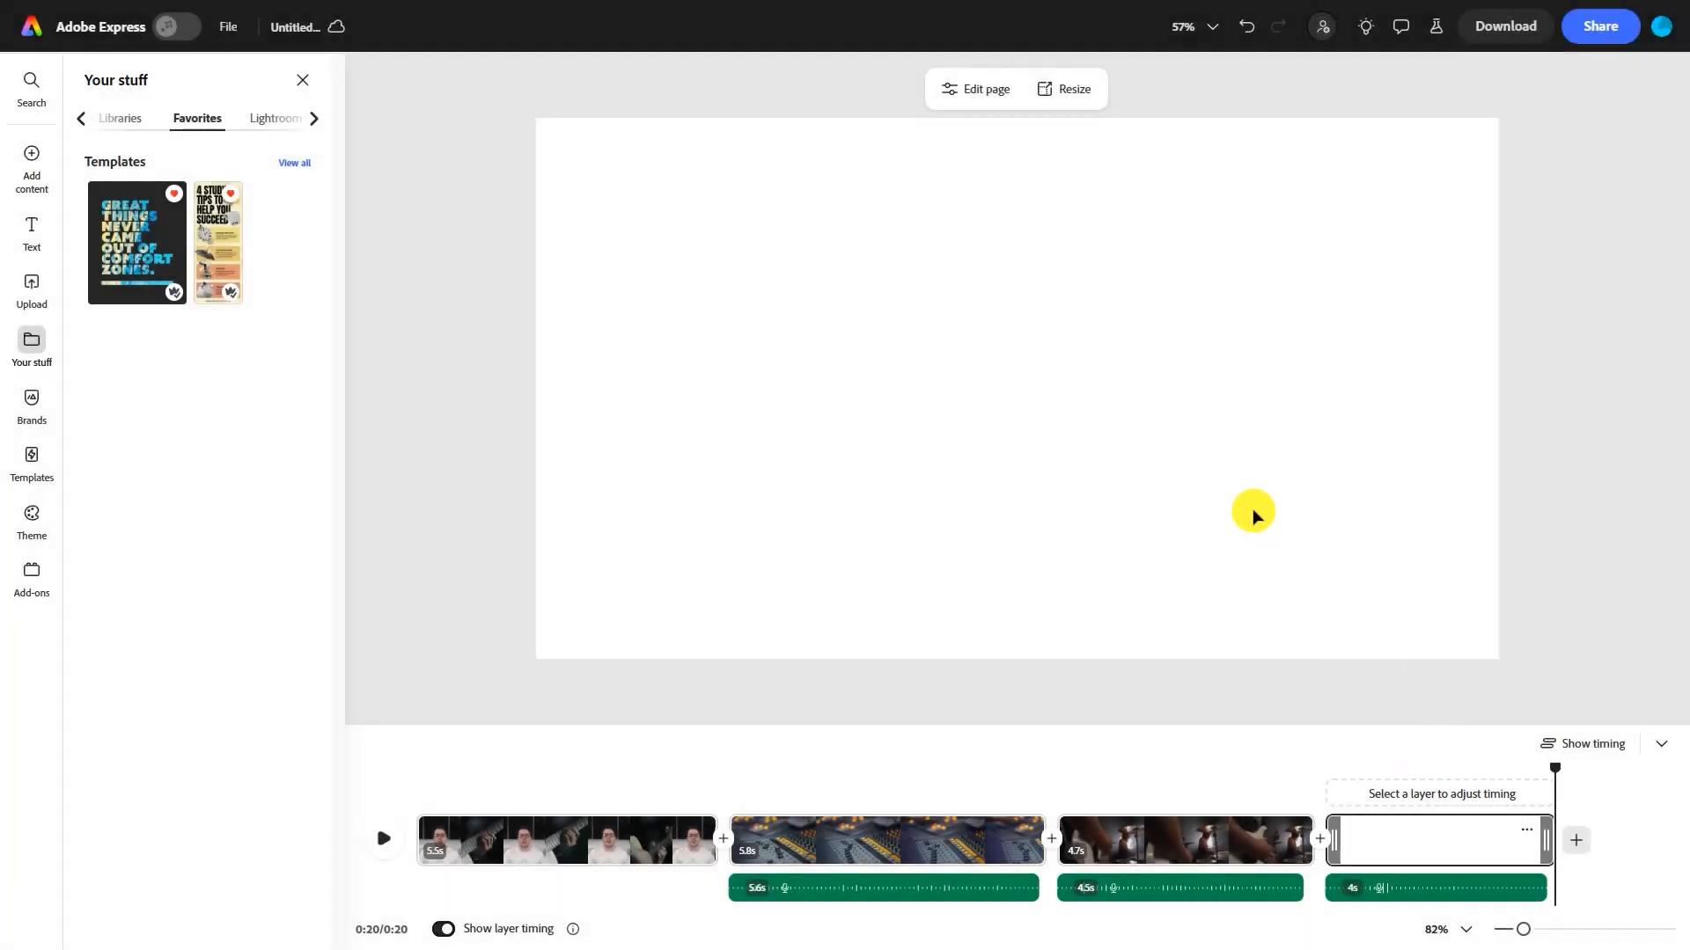
{"action": "key", "text": "ctrl+v"}
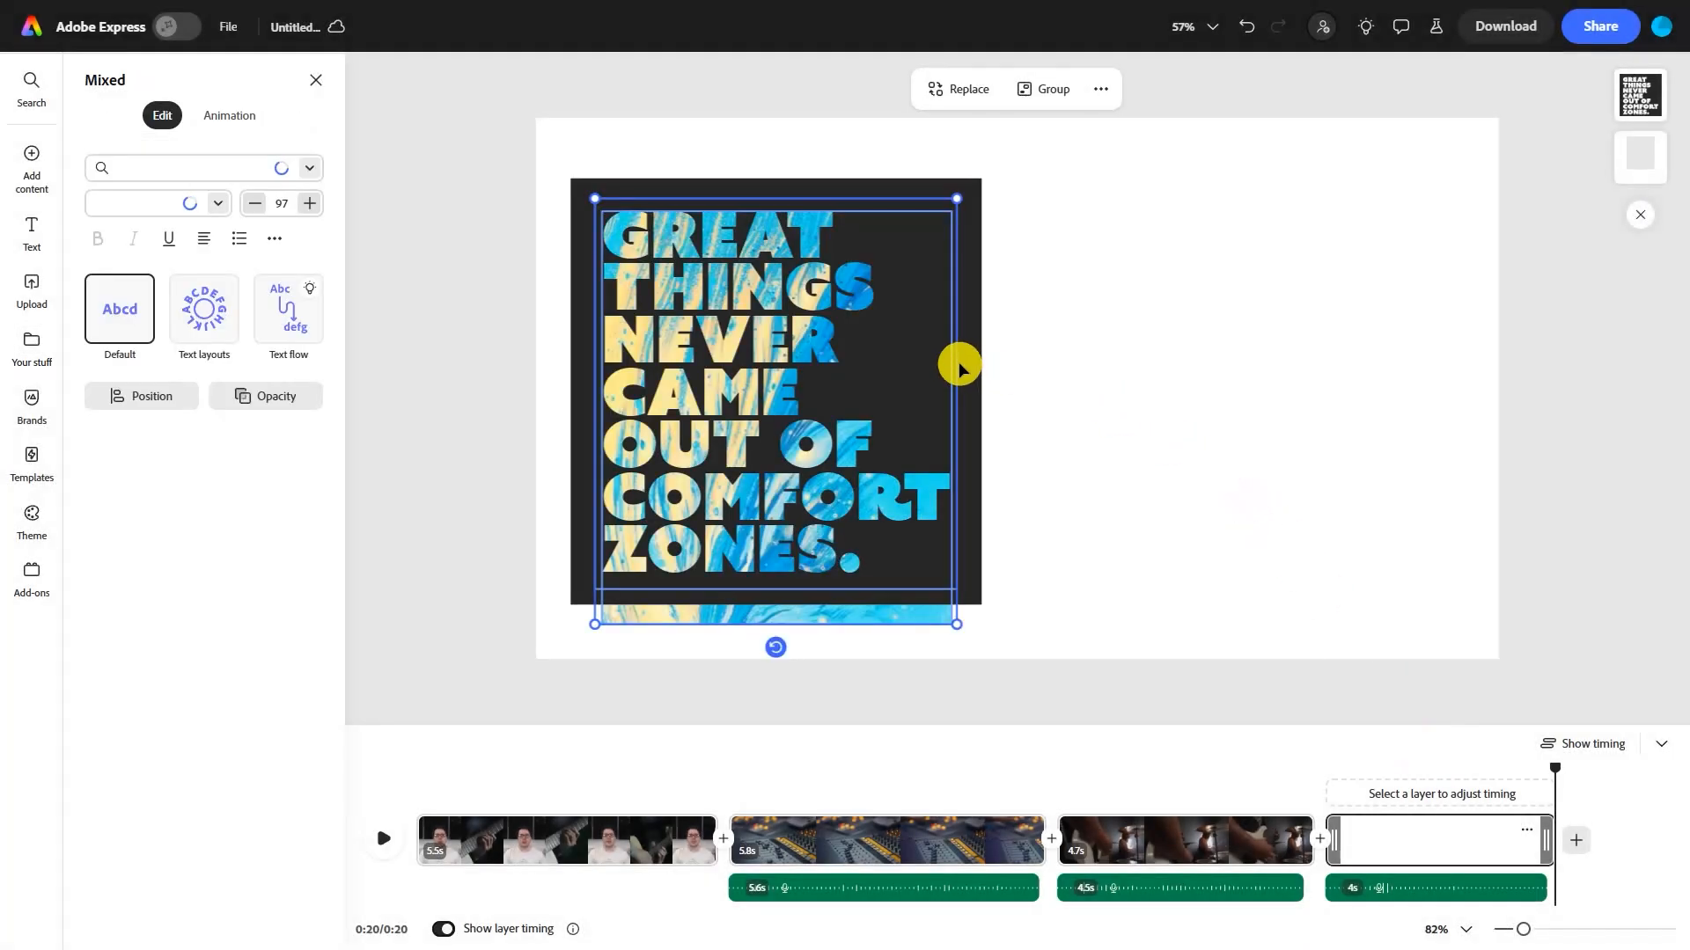
{"action": "left_click_drag", "start_coordinate": [689, 308], "coordinate": [931, 285]}
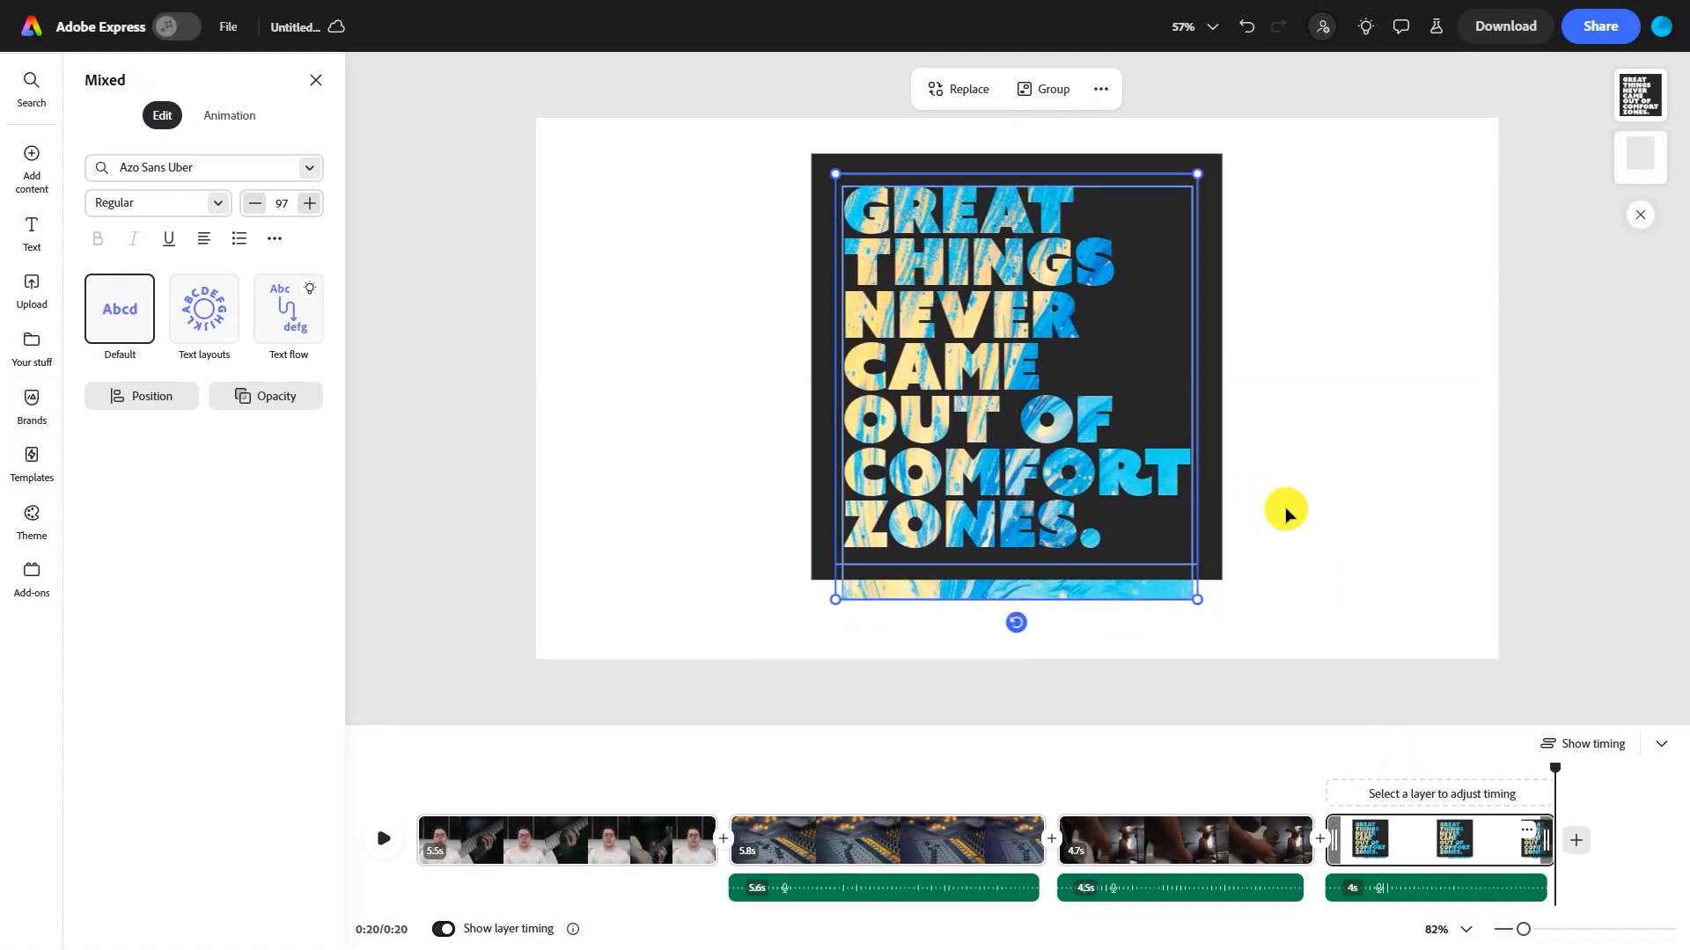
{"action": "left_click", "coordinate": [1335, 505]}
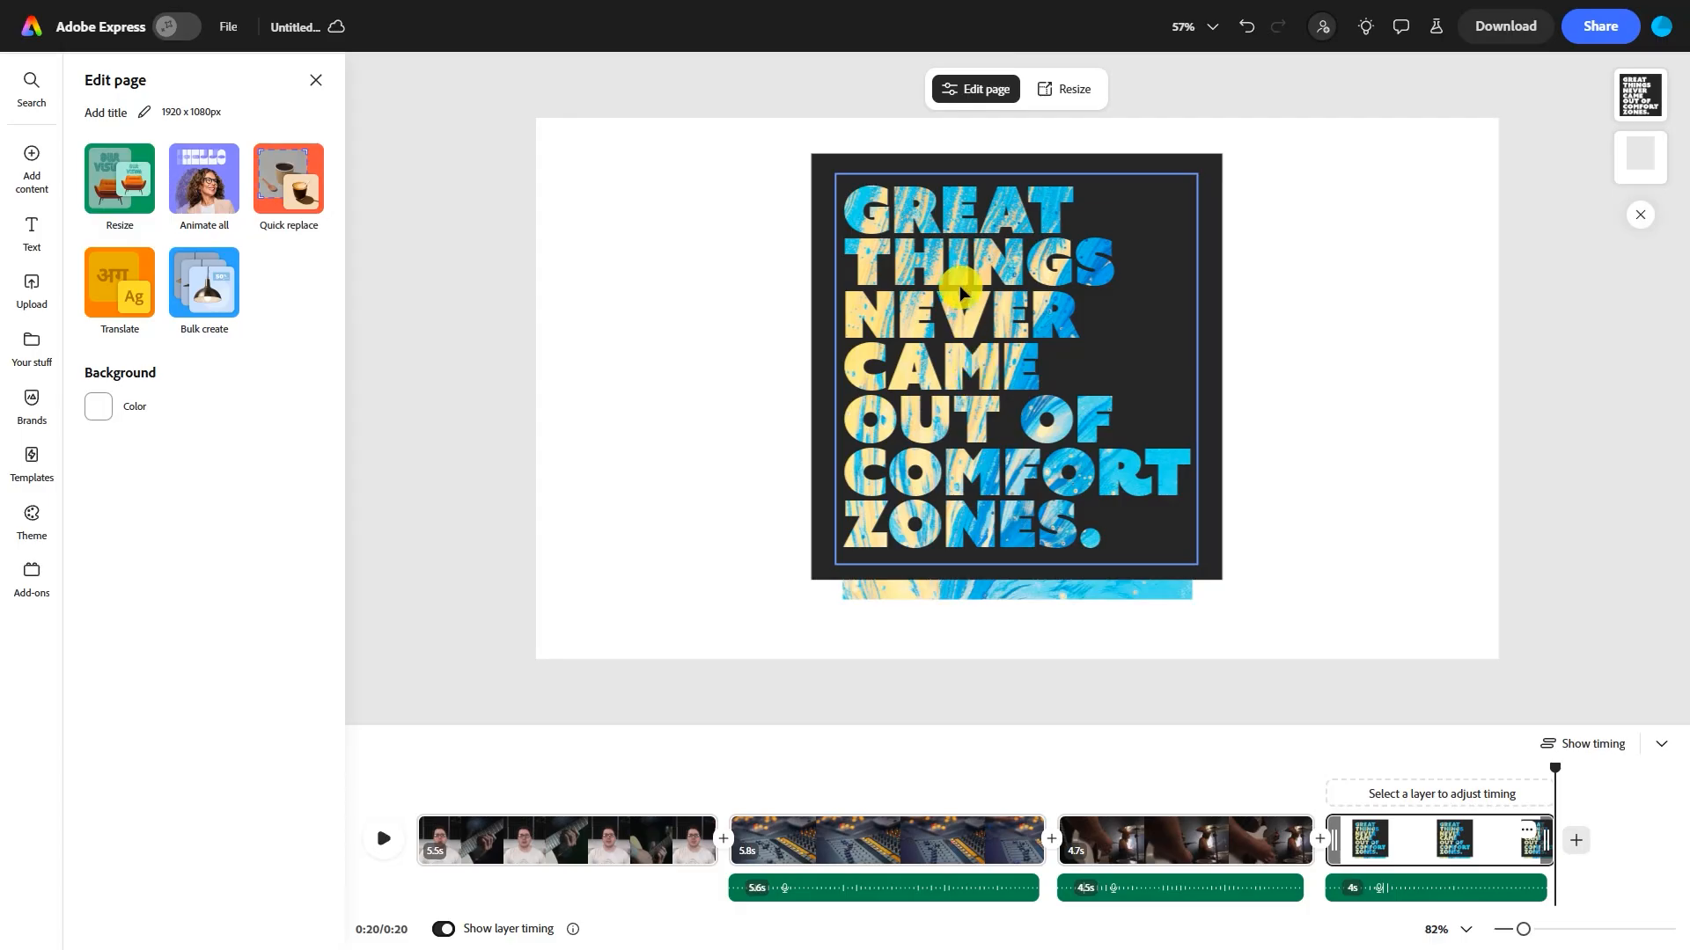
Replace the pasted quote in the last scene with "support your local music scene."
{"action": "left_click", "coordinate": [977, 376]}
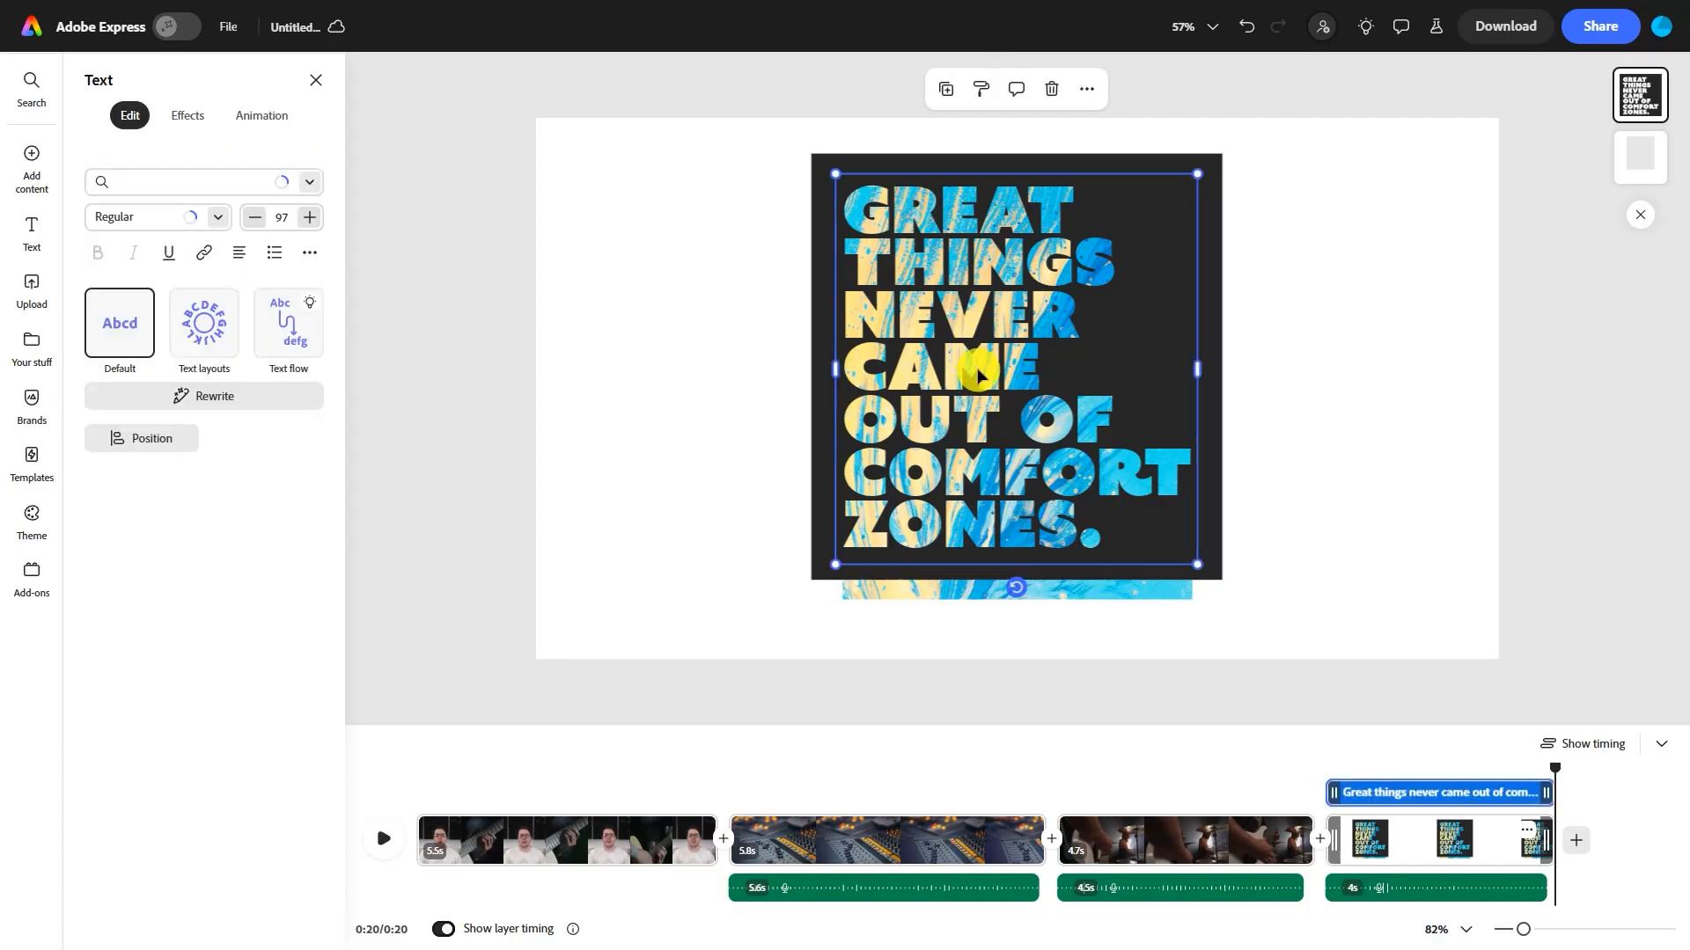
{"action": "double_click", "coordinate": [977, 376]}
{"action": "type", "text": "support your"}
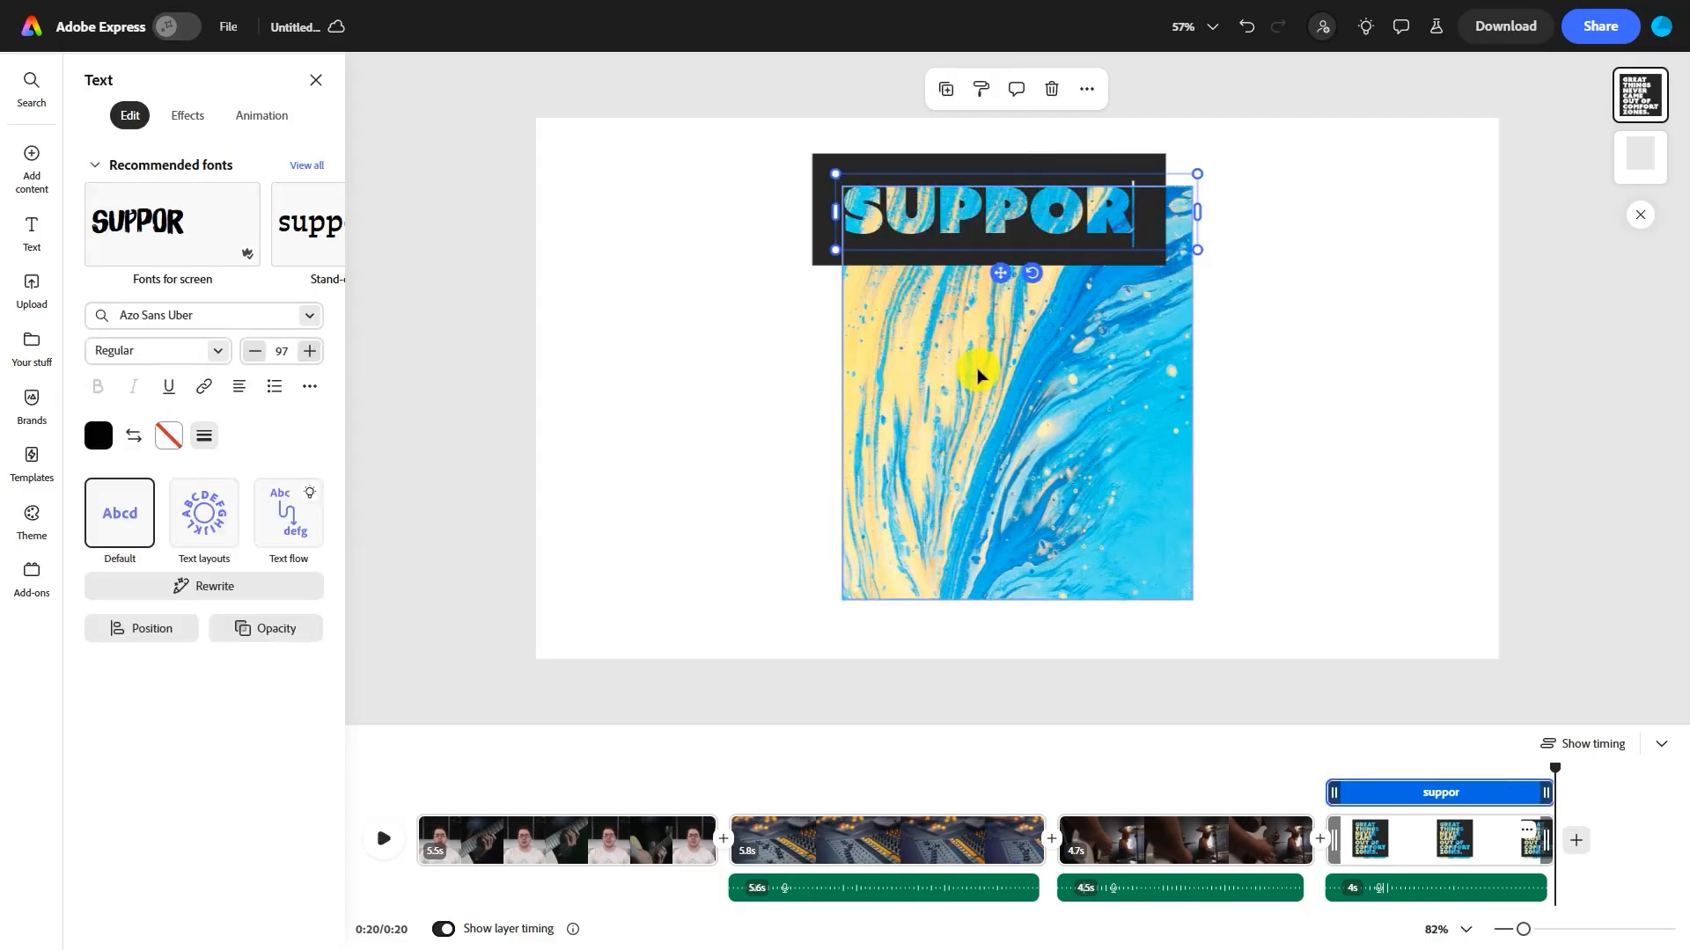
{"action": "type", "text": " local muis"}
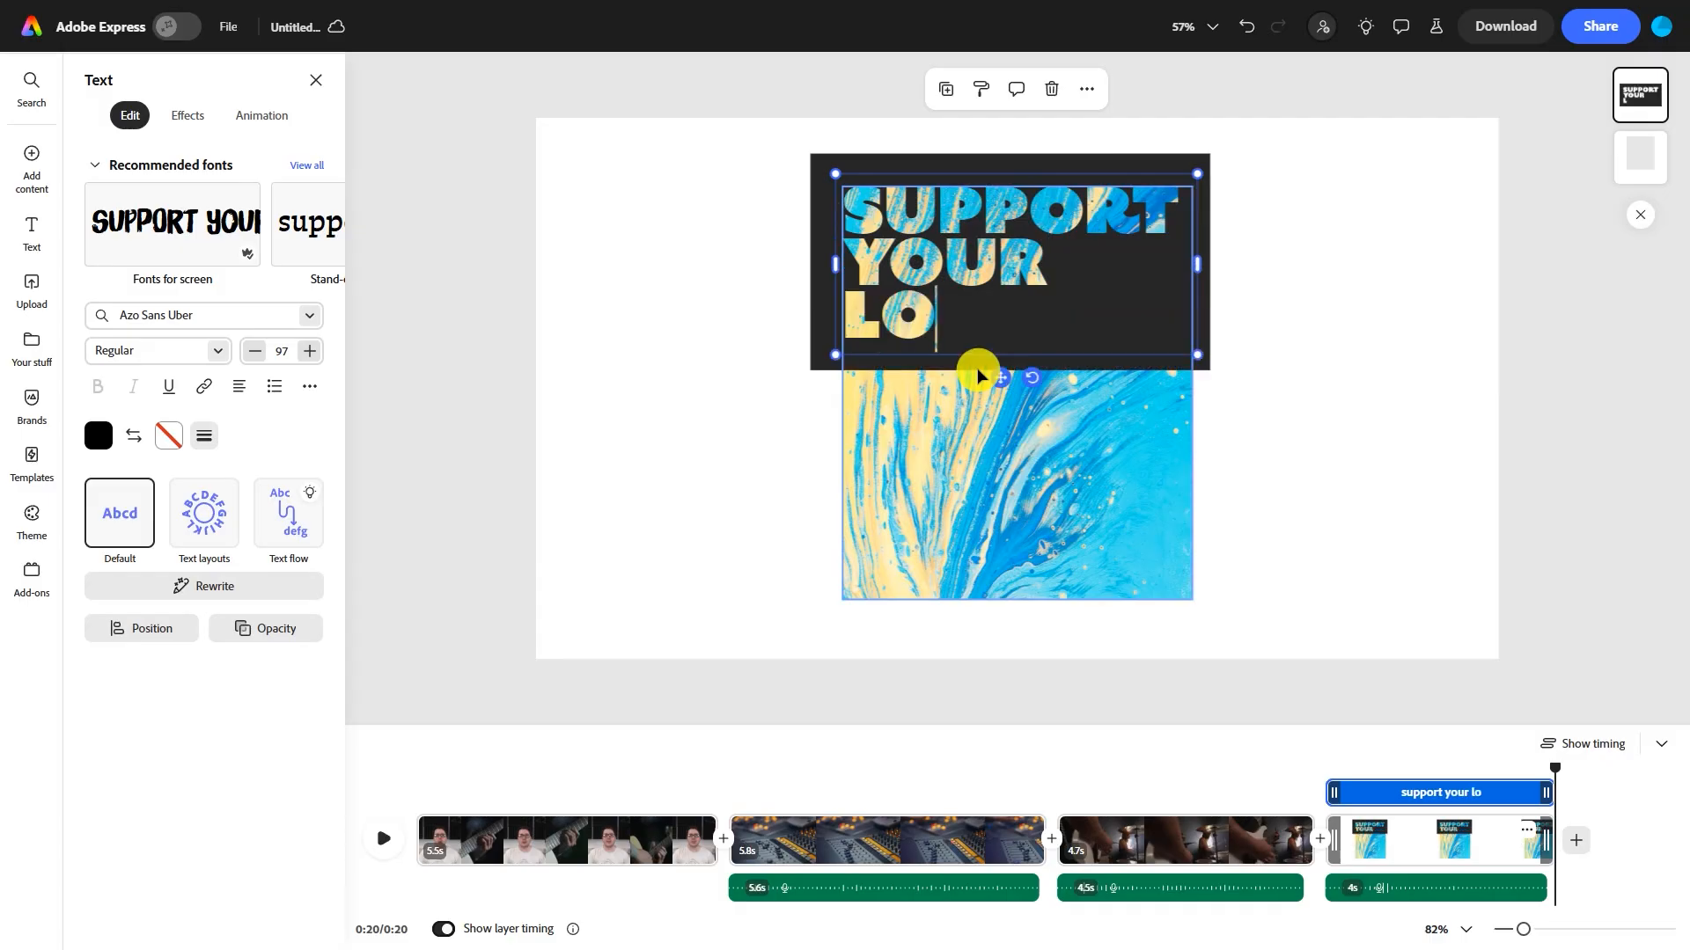
{"action": "key", "text": "BackSpace"}
{"action": "key", "text": "BackSpace"}
{"action": "key", "text": "BackSpace"}
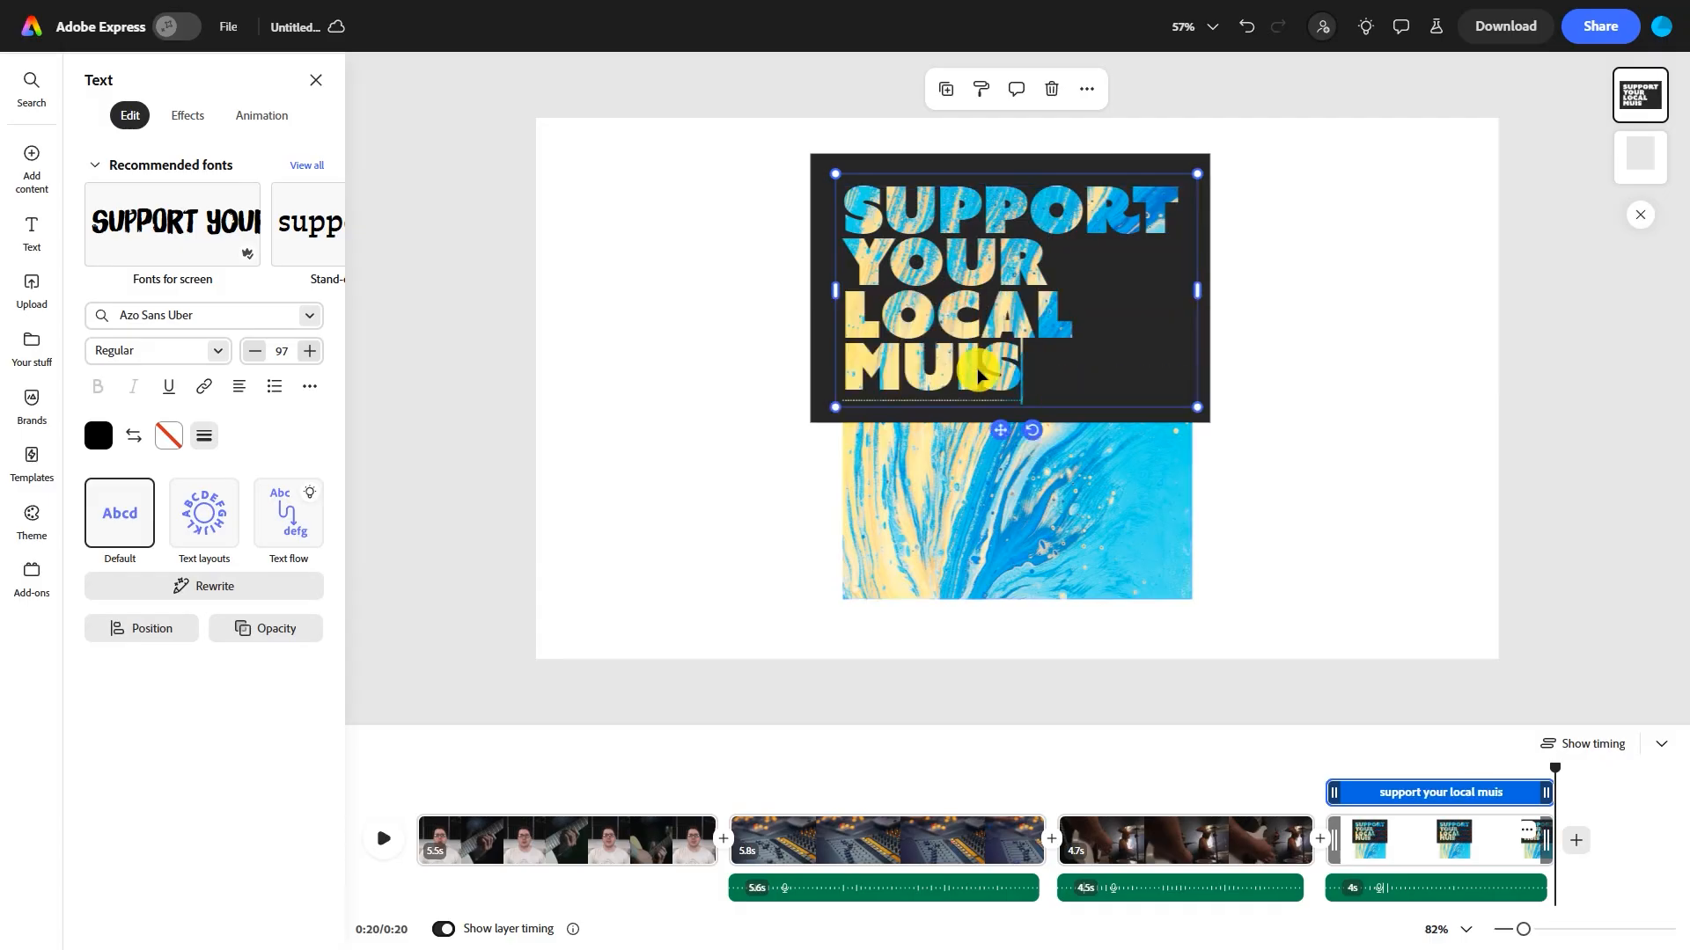
{"action": "type", "text": "SIC SCENE"}
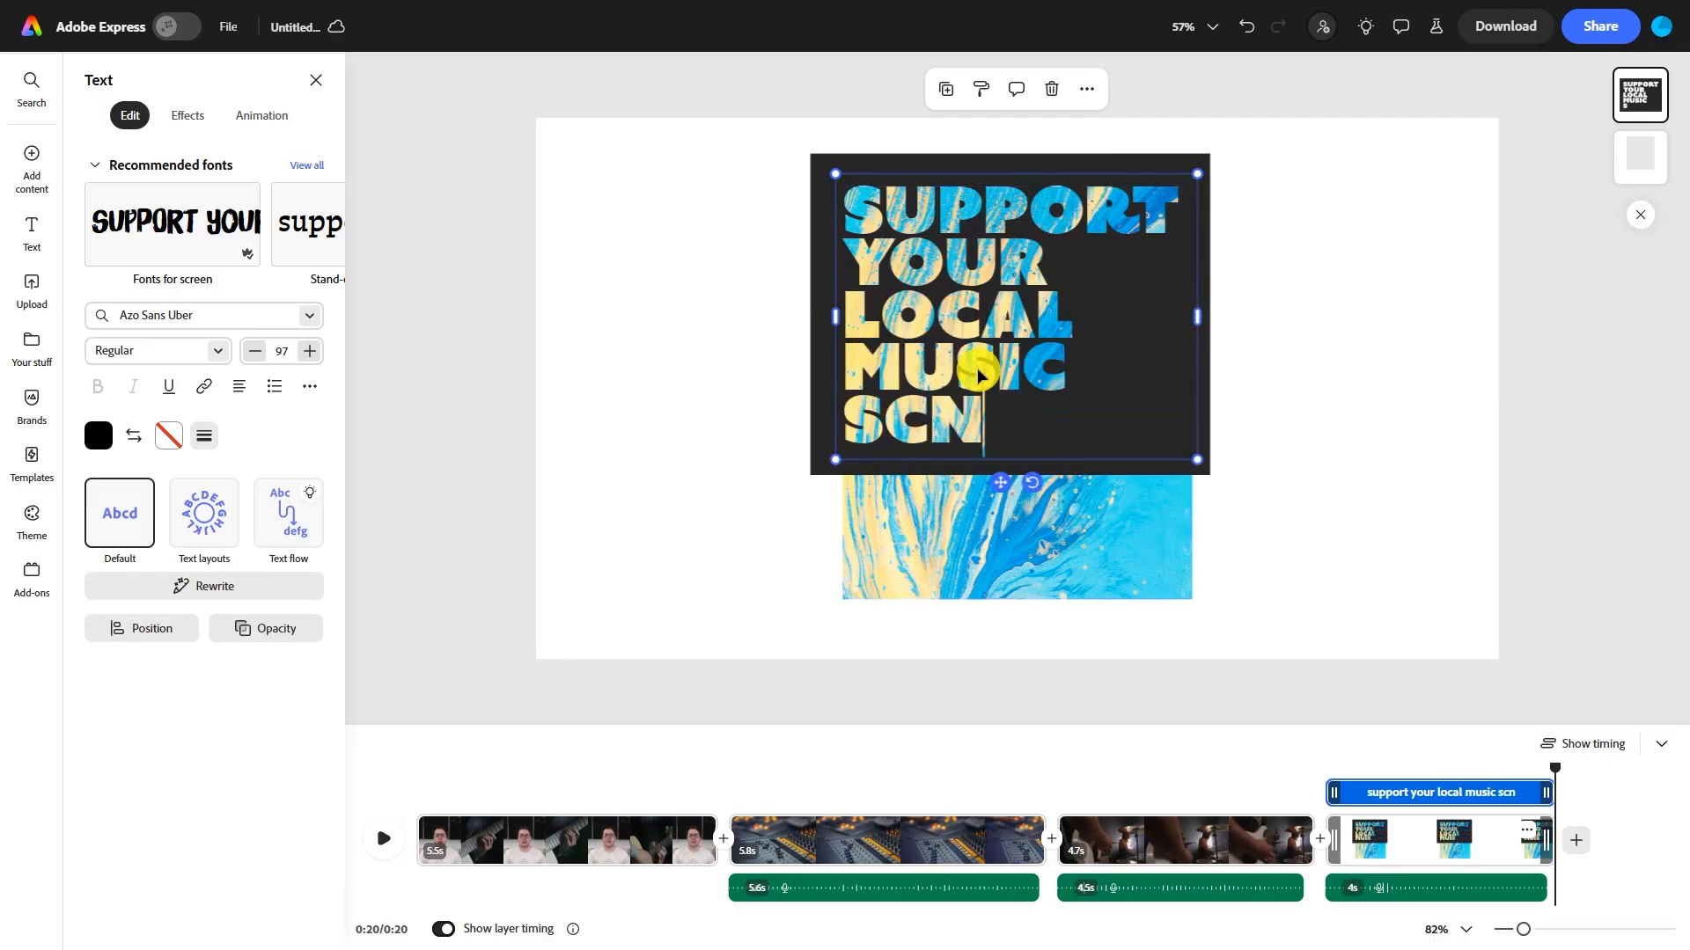
{"action": "key", "text": "BackSpace"}
{"action": "key", "text": "BackSpace"}
{"action": "type", "text": "ENE."}
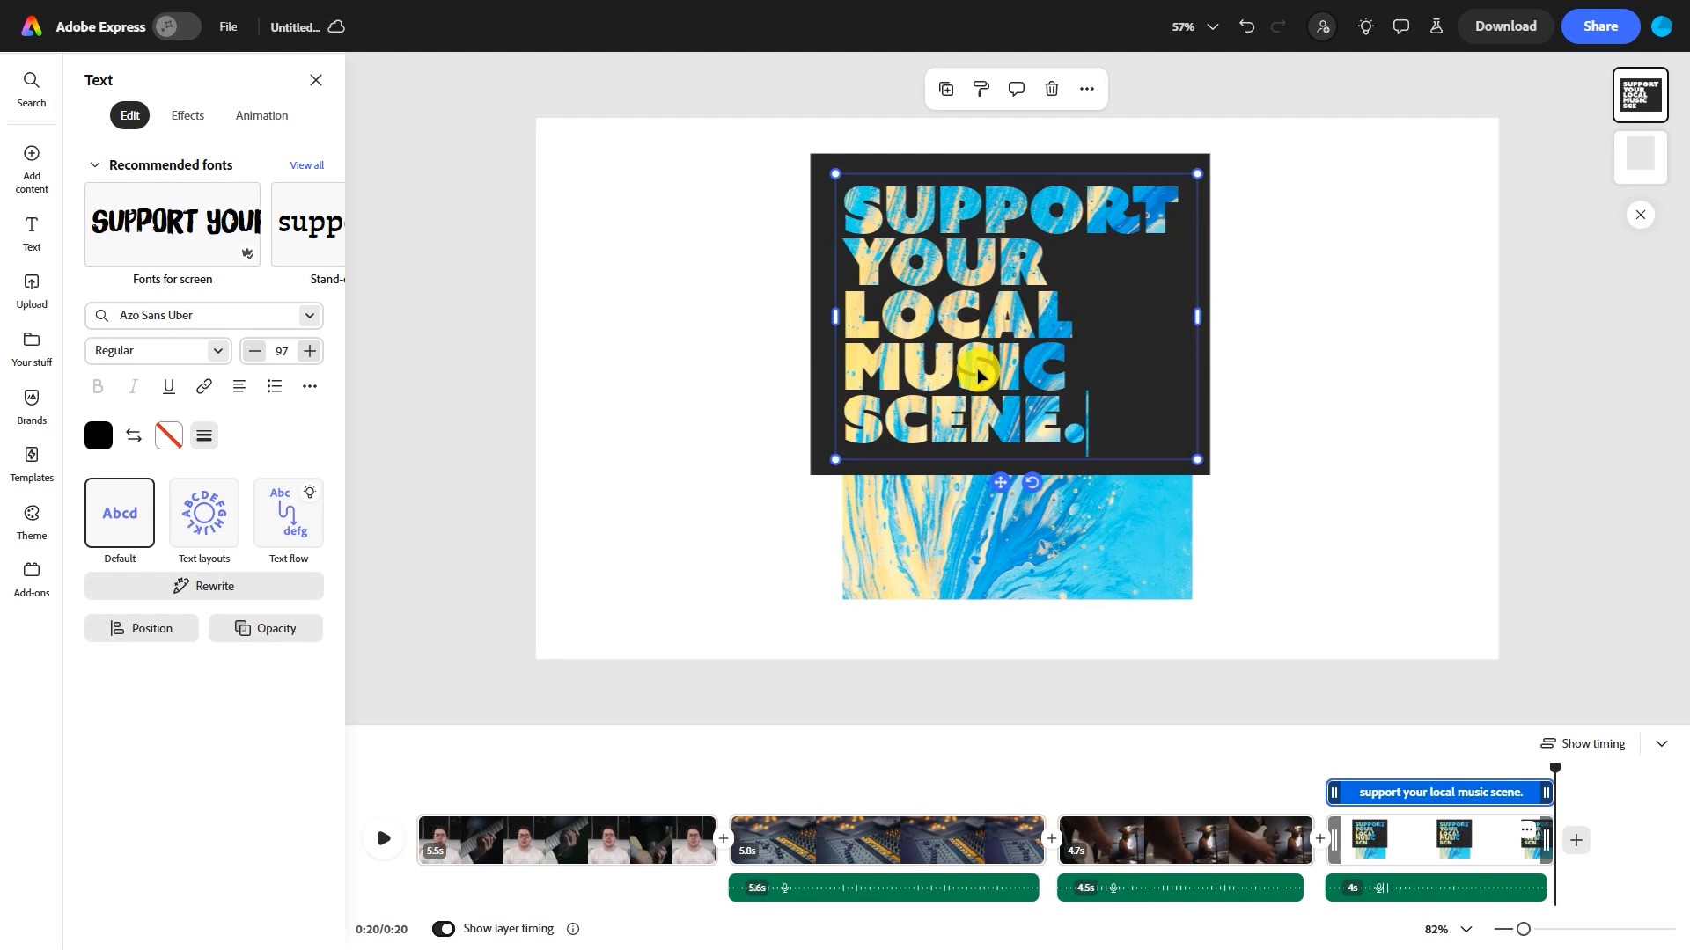
{"action": "left_click", "coordinate": [1411, 531]}
Crop the bottom of the paint-textured image to just below the dark text block, and select the image and text together
{"action": "left_click", "coordinate": [1023, 510]}
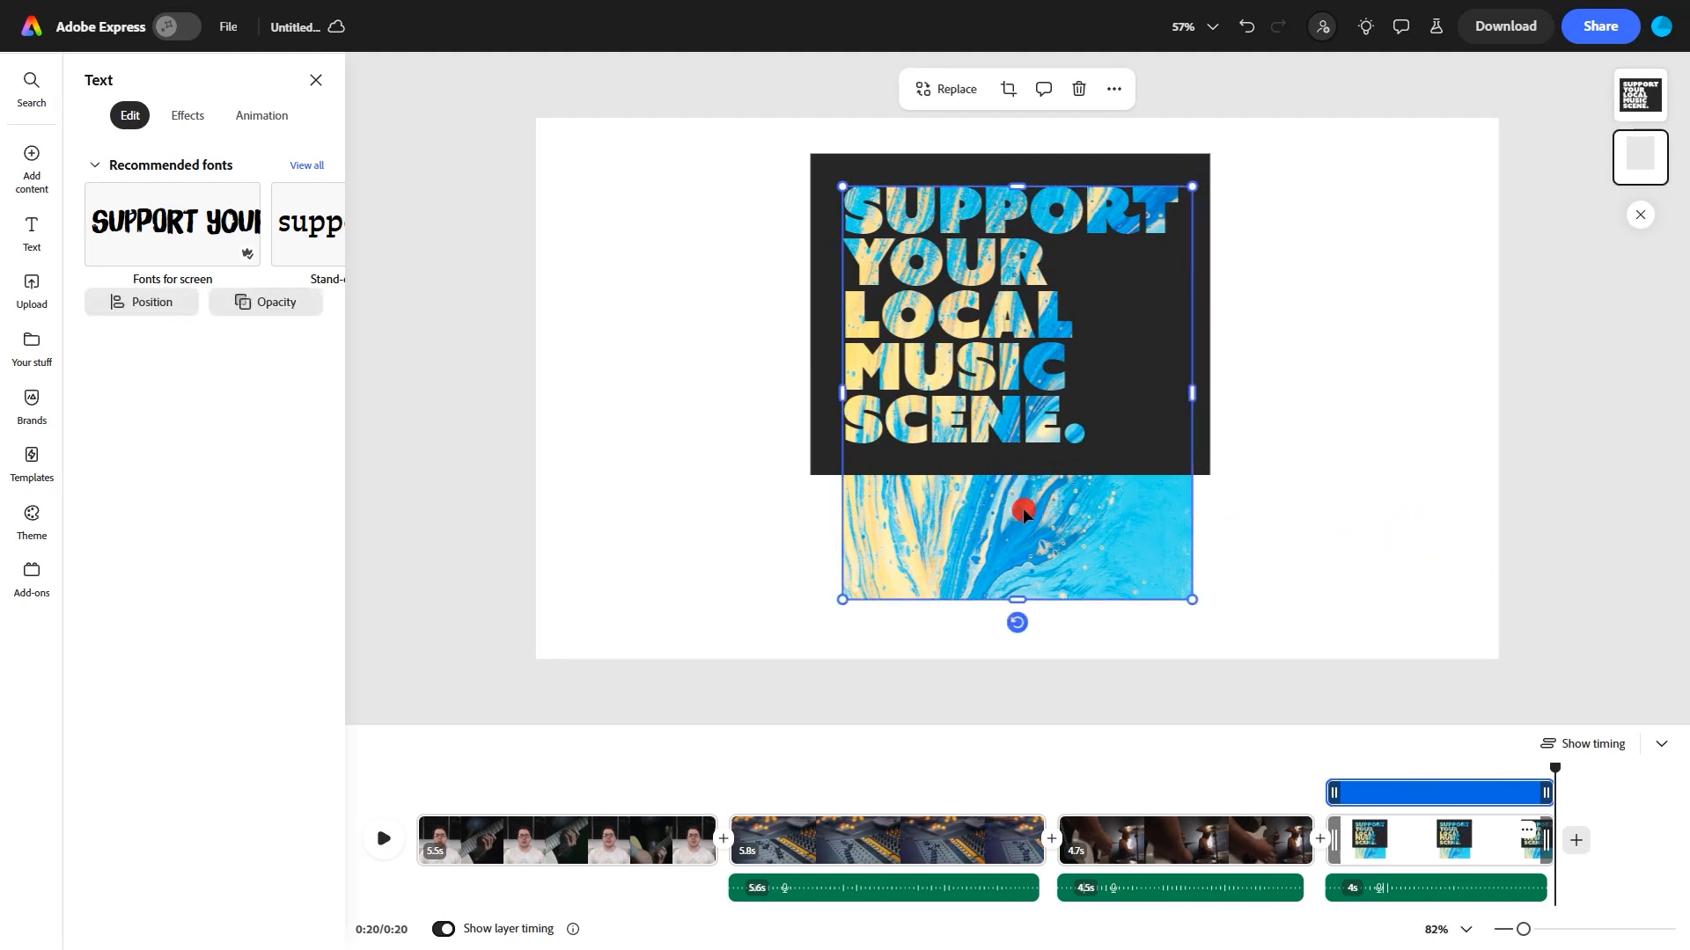
{"action": "left_click_drag", "start_coordinate": [1017, 600], "coordinate": [1018, 488]}
{"action": "left_click", "coordinate": [1324, 257]}
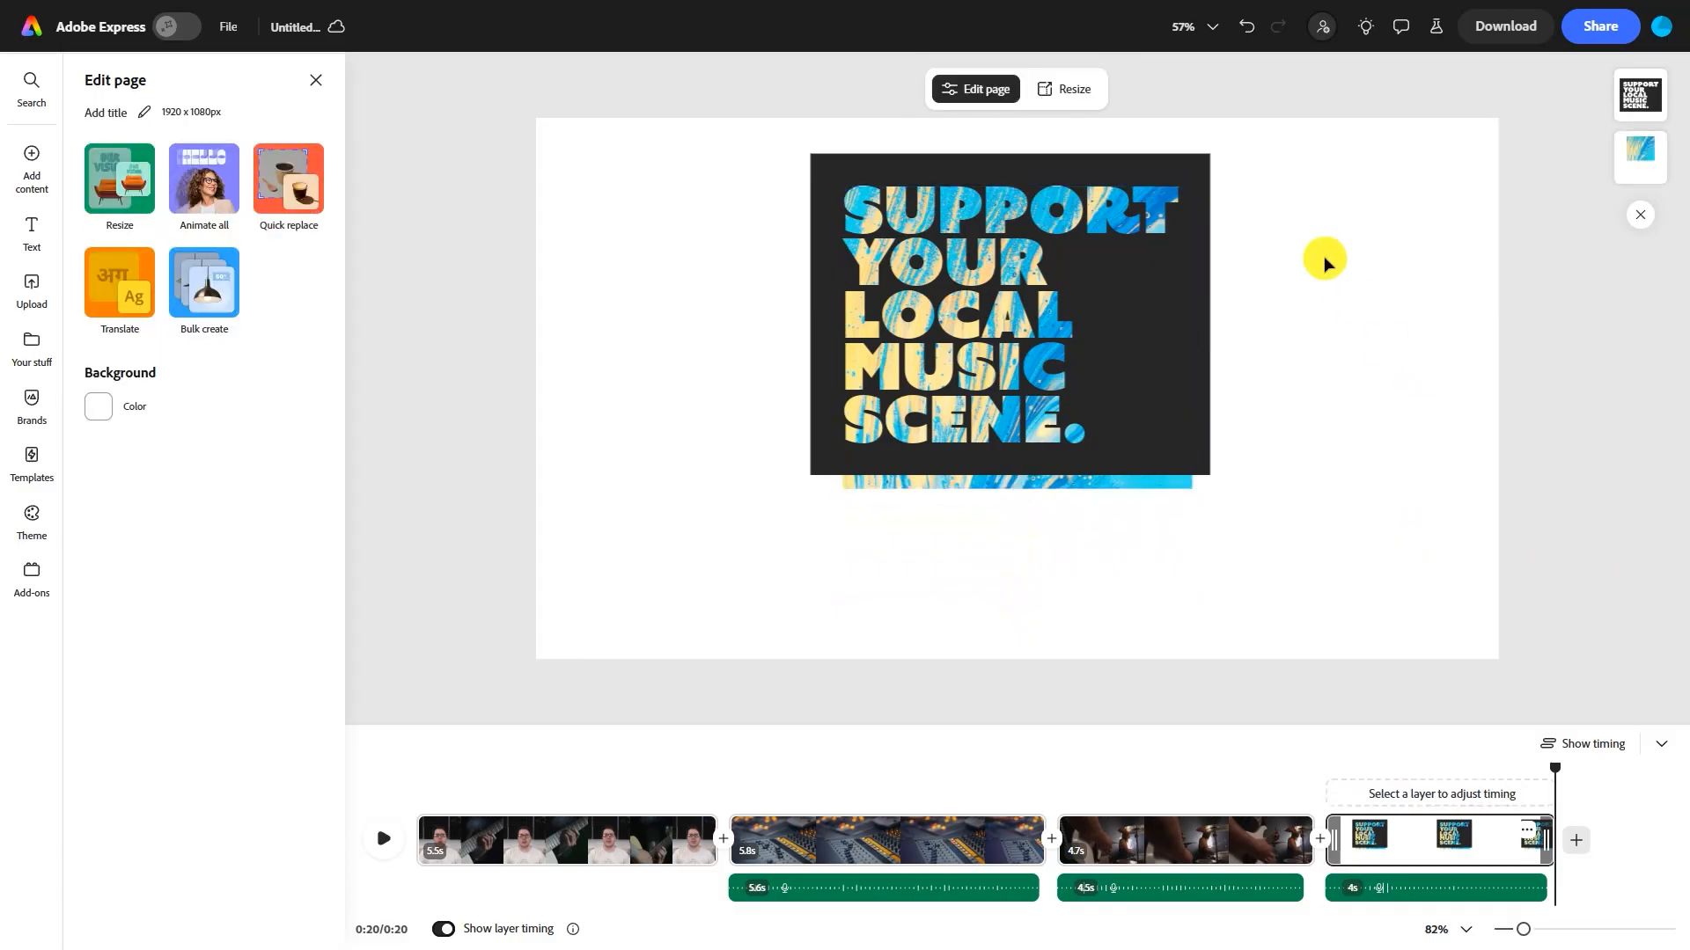
{"action": "left_click_drag", "start_coordinate": [1294, 169], "coordinate": [668, 532]}
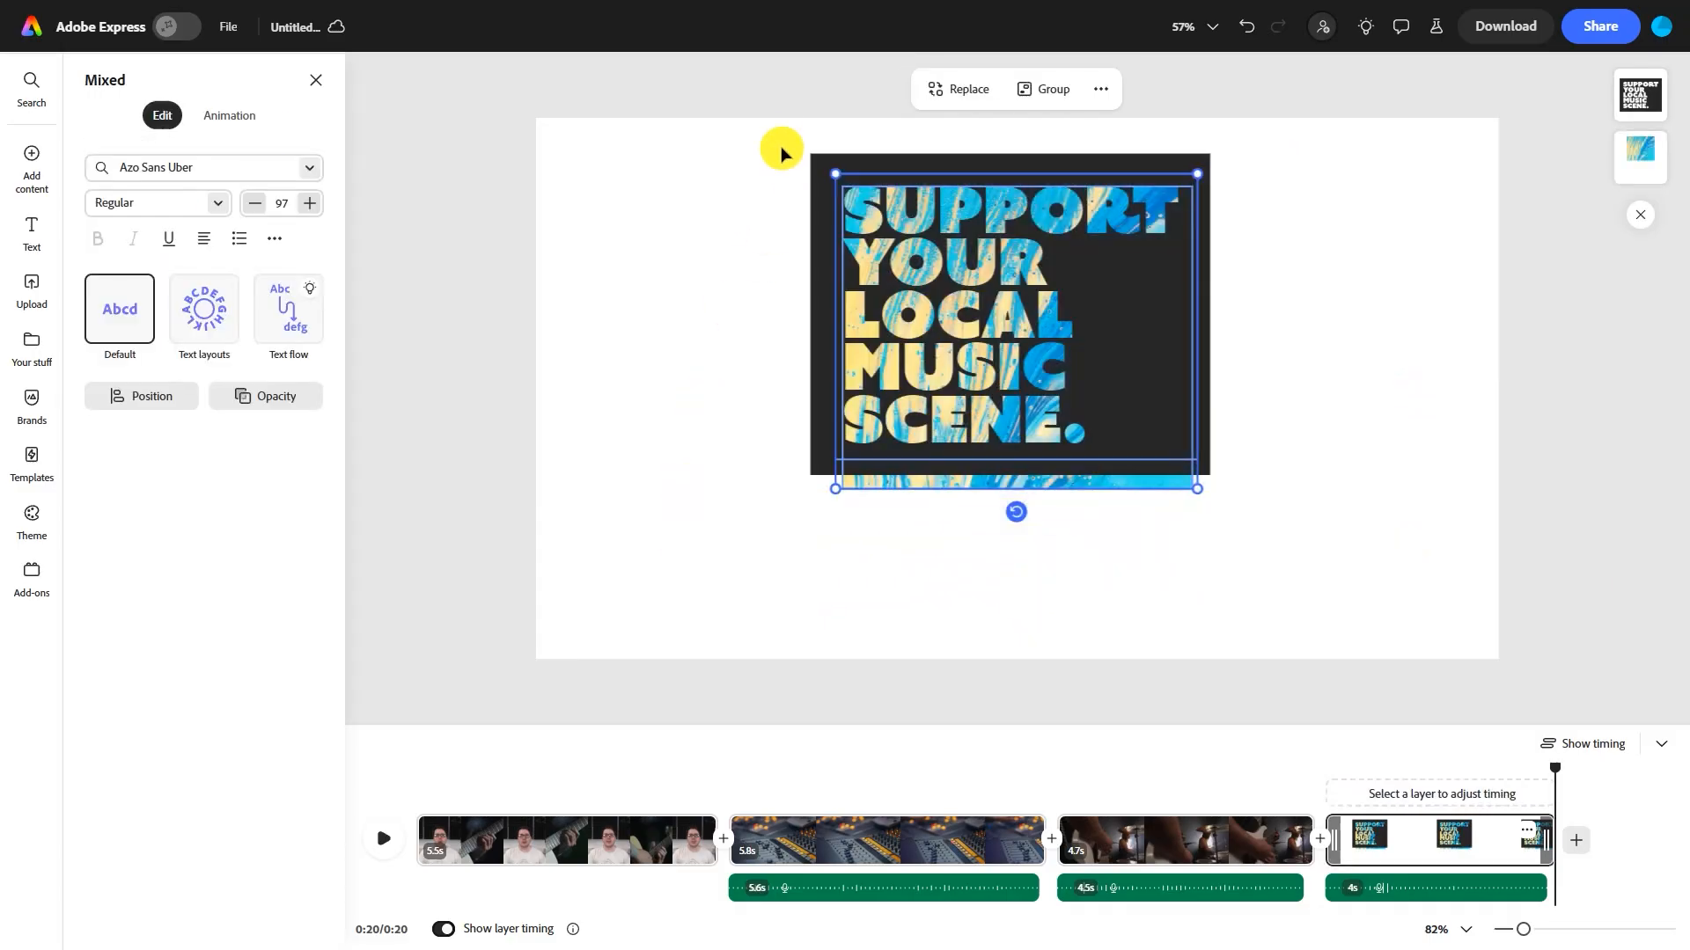
Move the title text and paint-textured image together down to the vertical middle of the last scene
{"action": "left_click_drag", "start_coordinate": [769, 125], "coordinate": [1346, 595]}
{"action": "left_click_drag", "start_coordinate": [1075, 340], "coordinate": [1076, 398]}
{"action": "left_click", "coordinate": [687, 366]}
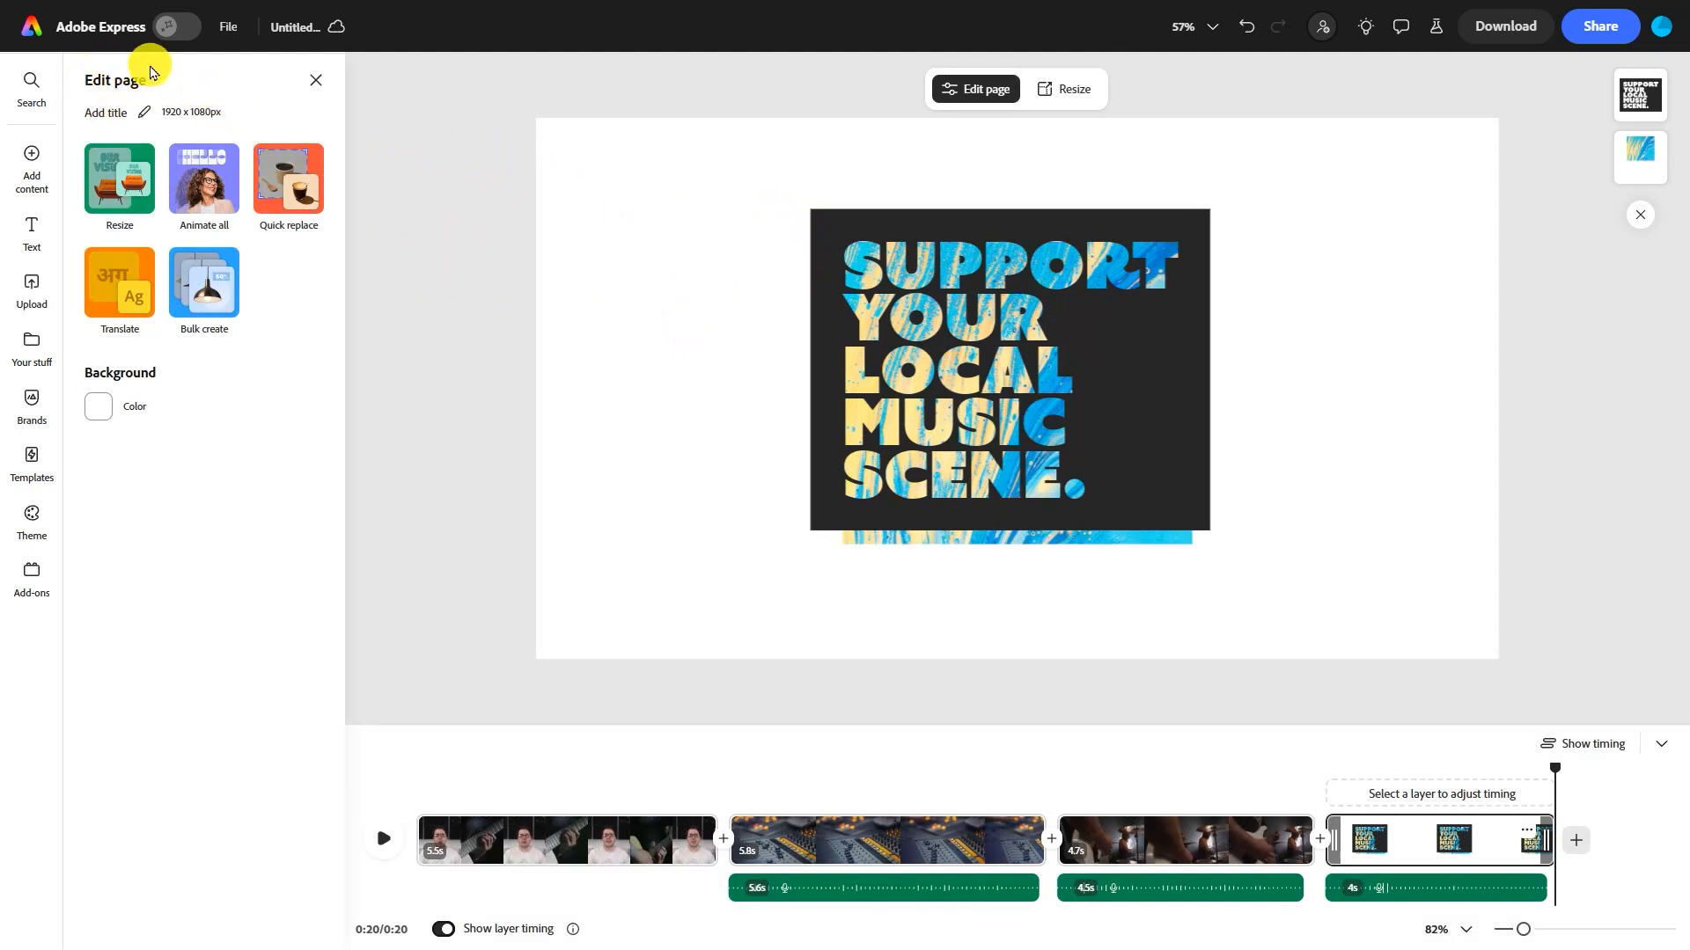
Set the last scene's background to the dark grey sampled from the block behind the title text
{"action": "left_click", "coordinate": [97, 412]}
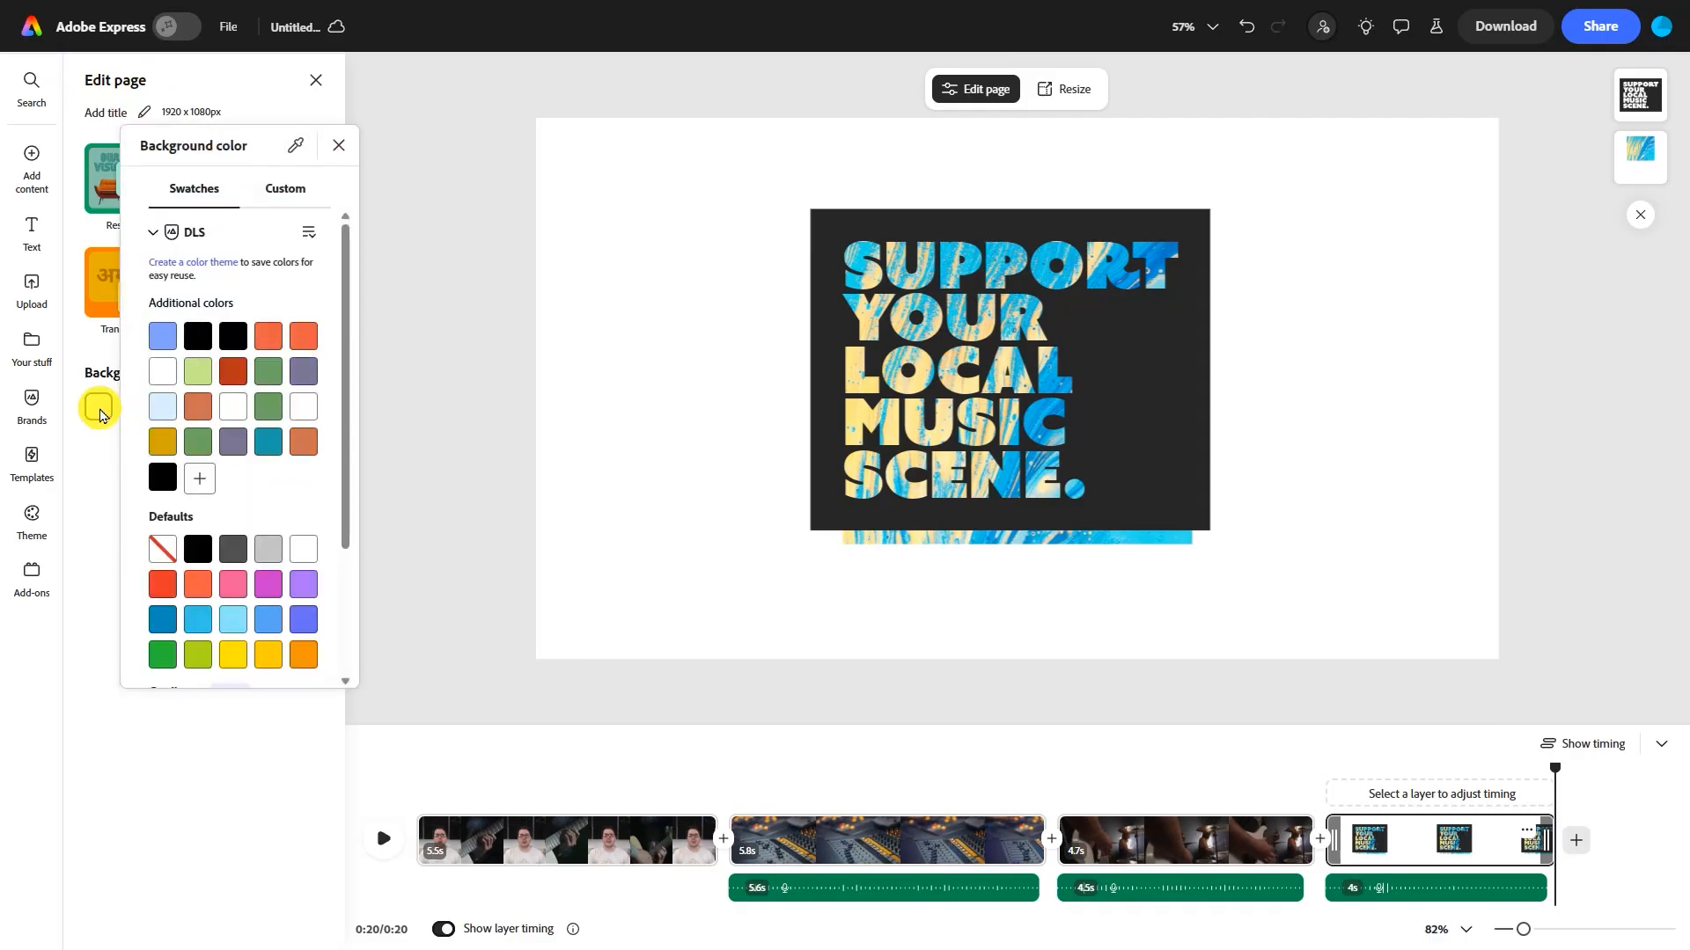
{"action": "left_click", "coordinate": [197, 343]}
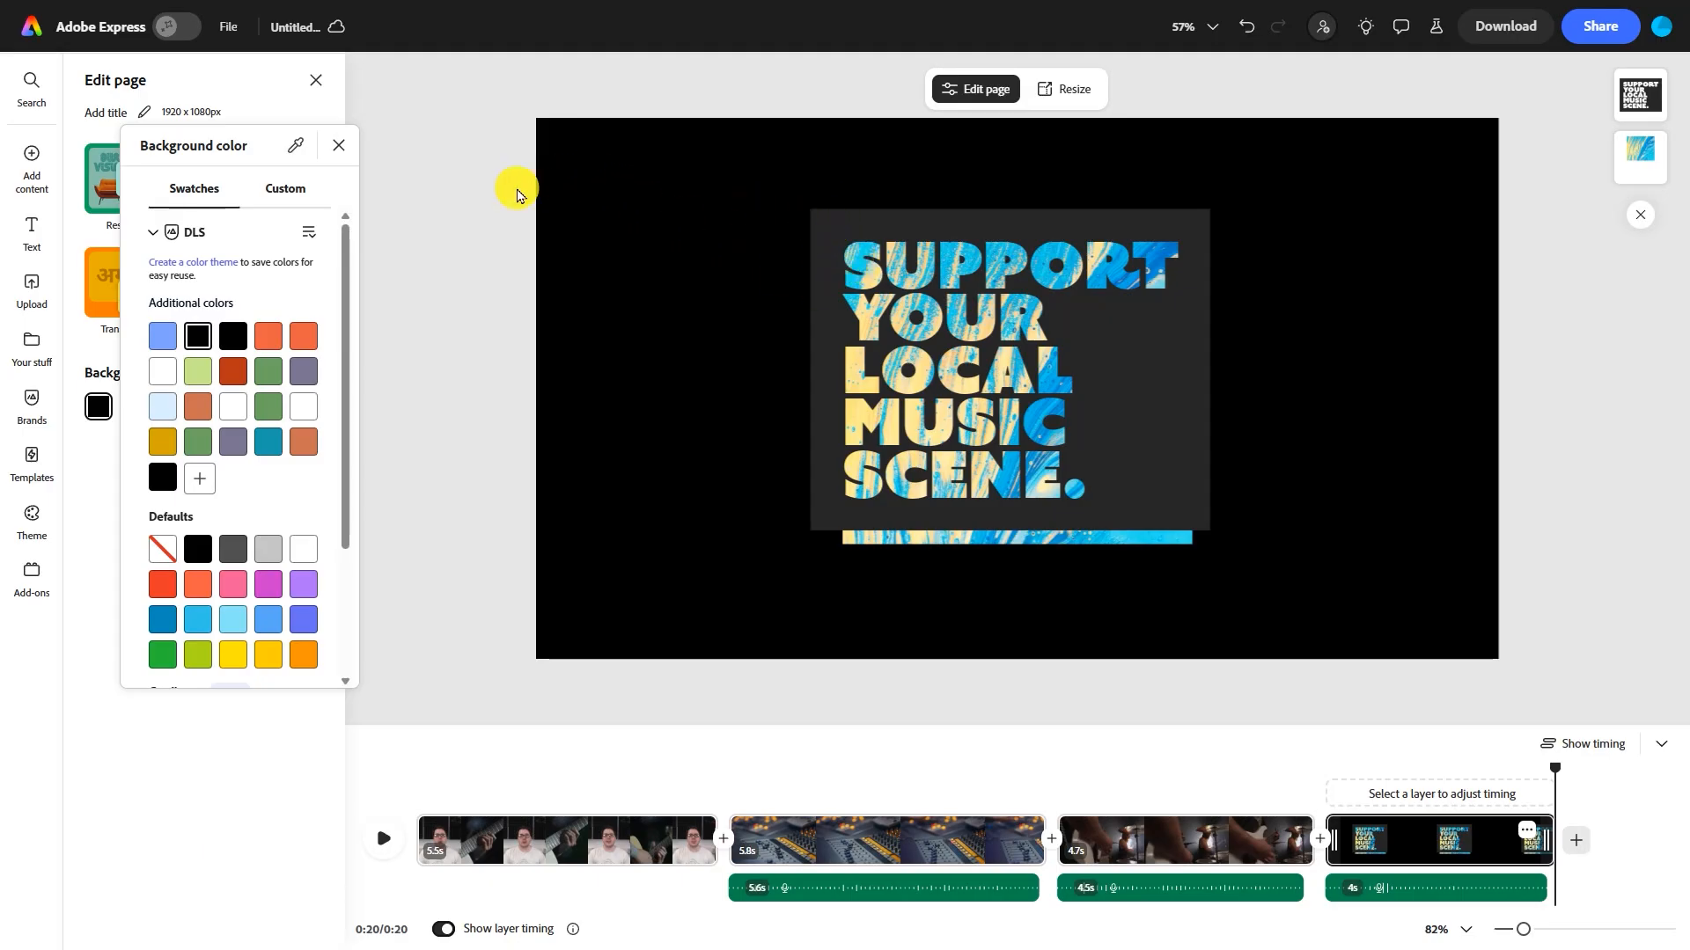
{"action": "left_click", "coordinate": [299, 151]}
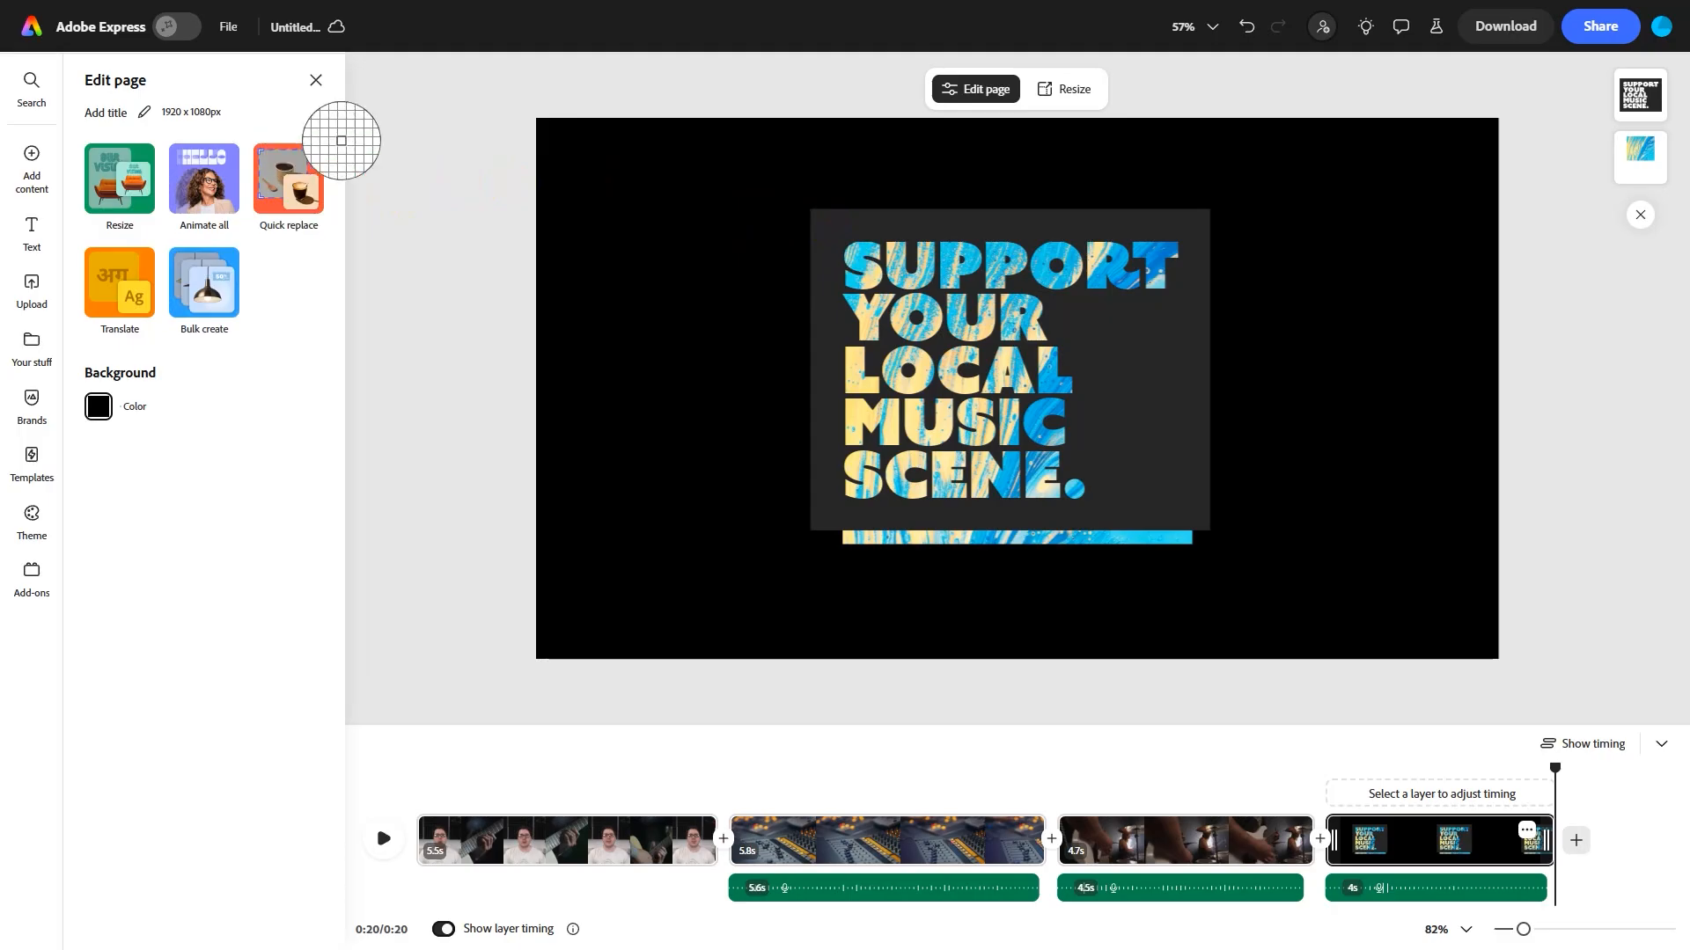
{"action": "left_click", "coordinate": [818, 223]}
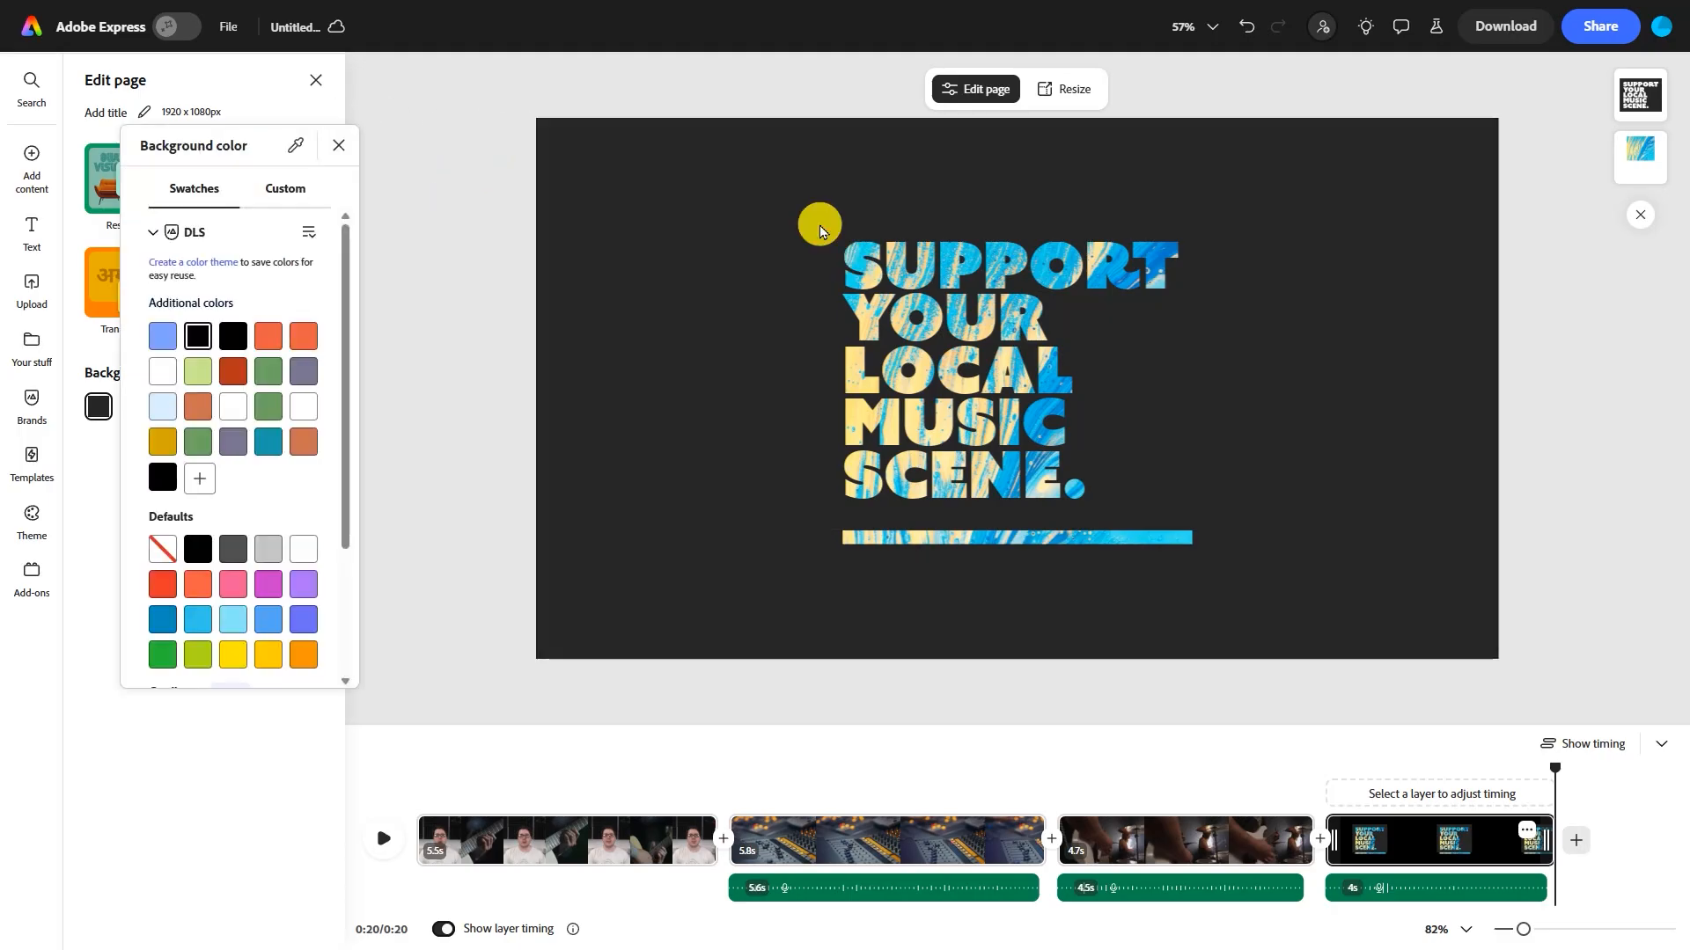
{"action": "left_click", "coordinate": [1592, 542]}
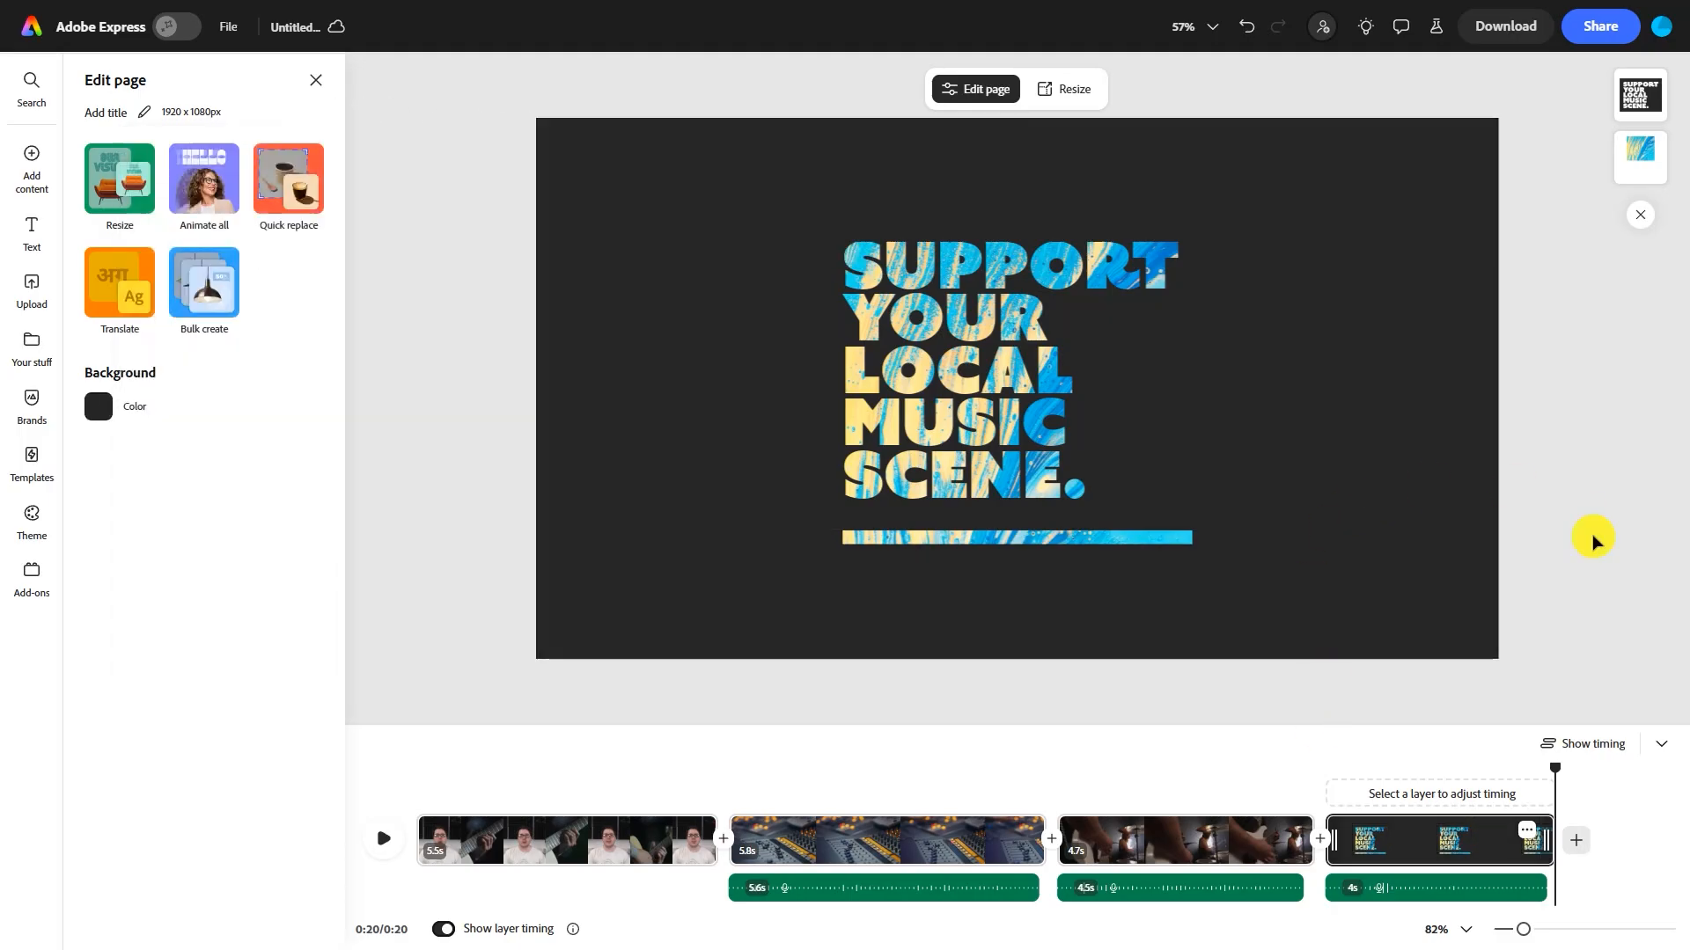
Apply a Typewriter entrance animation to the title with a 2.08s duration and Word text segments, and preview it from the third scene
{"action": "left_click", "coordinate": [929, 351]}
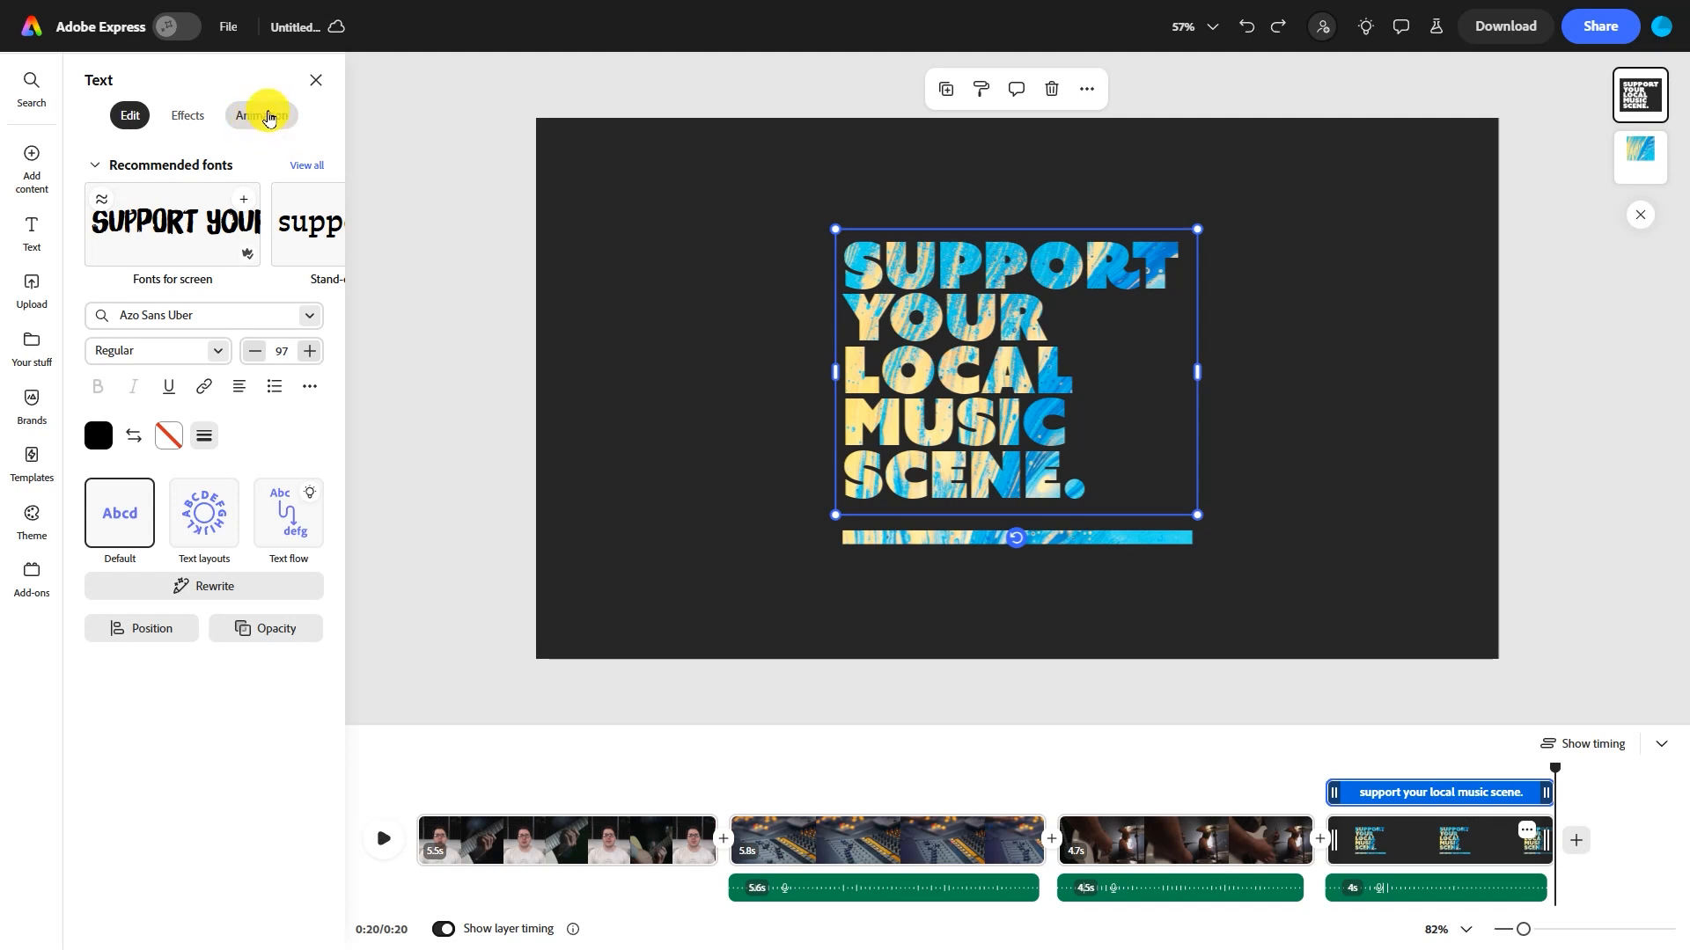
{"action": "left_click", "coordinate": [258, 129]}
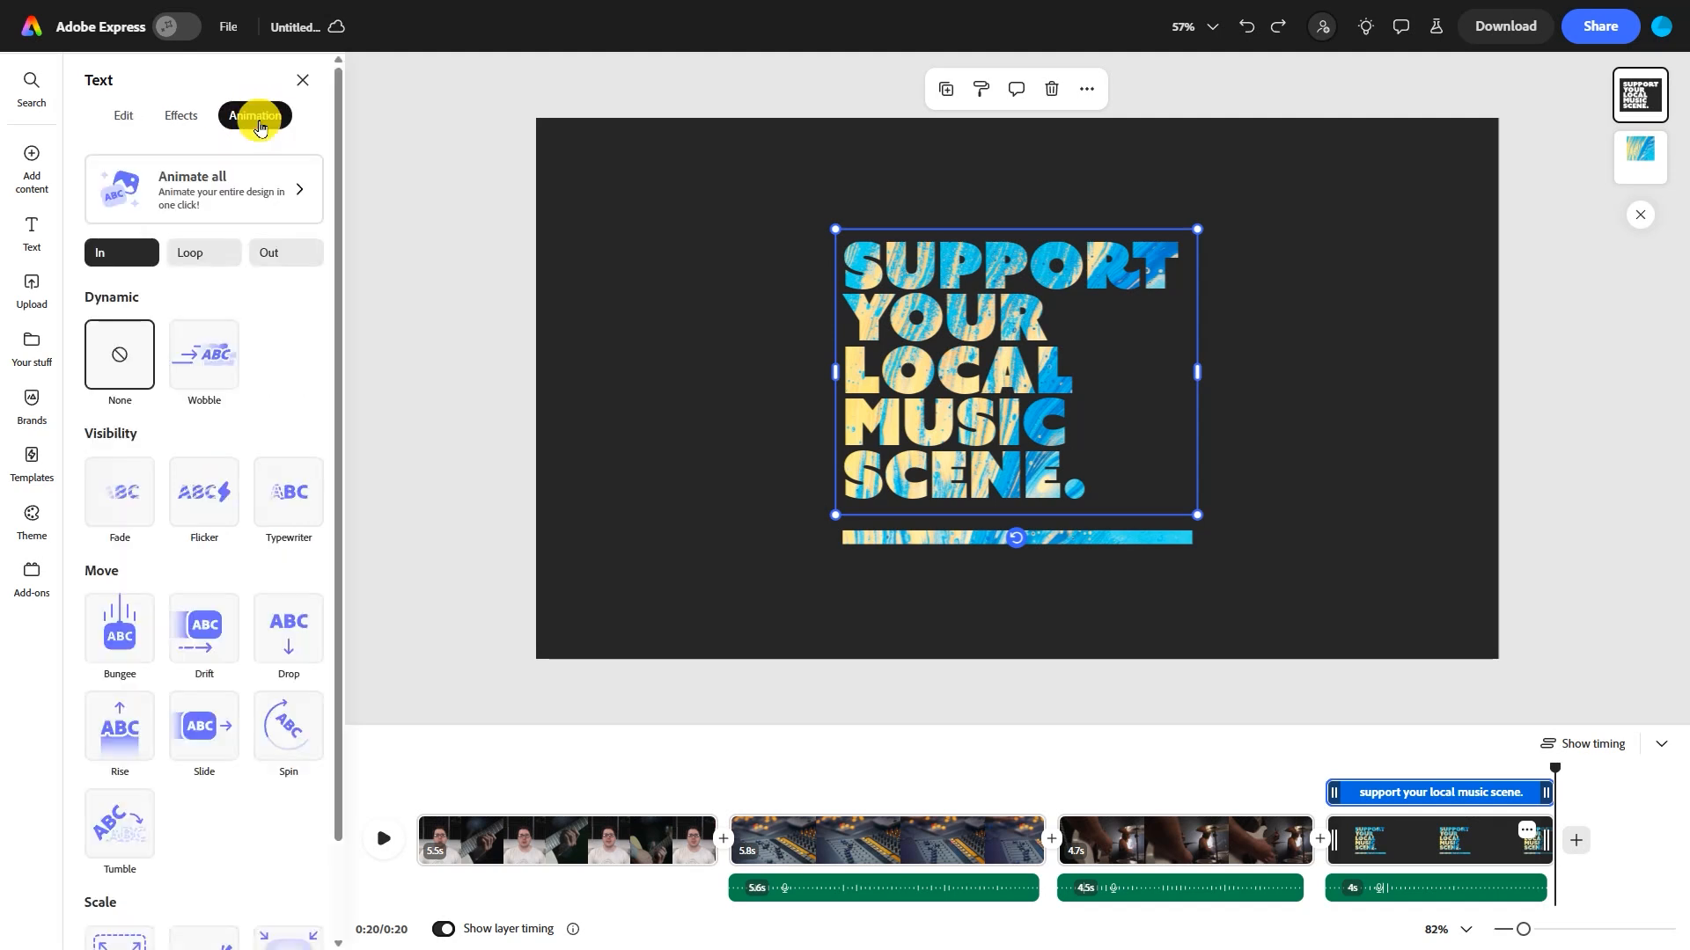
{"action": "left_click", "coordinate": [293, 510]}
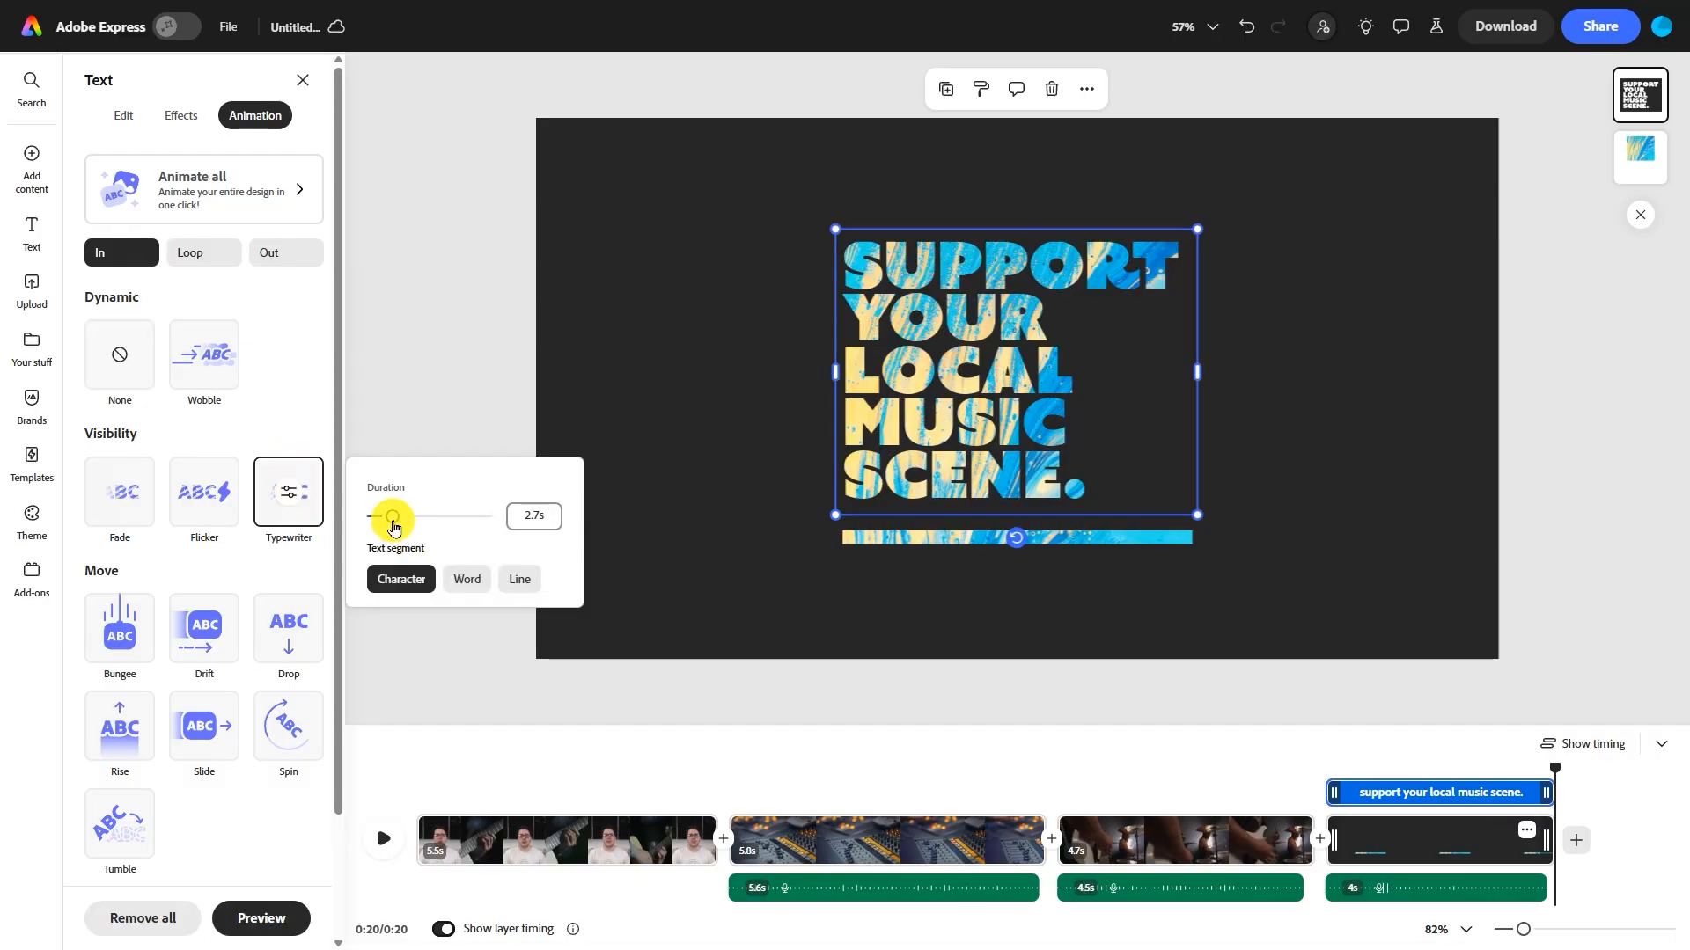
{"action": "left_click_drag", "start_coordinate": [393, 525], "coordinate": [388, 525]}
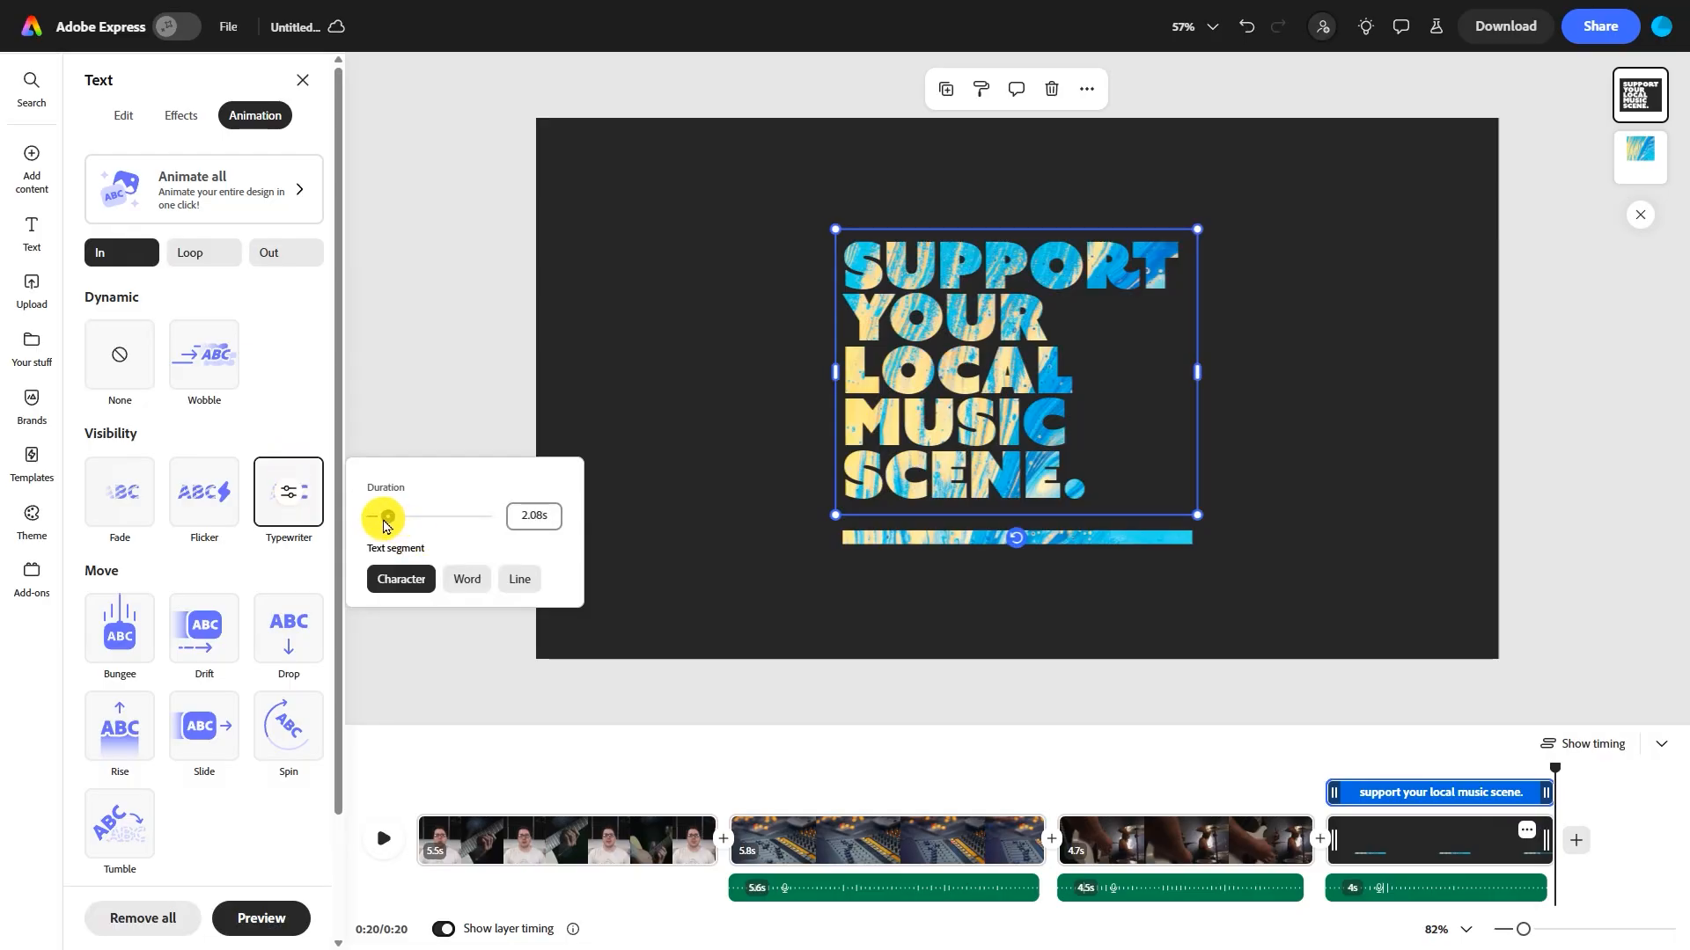
{"action": "left_click", "coordinate": [467, 580]}
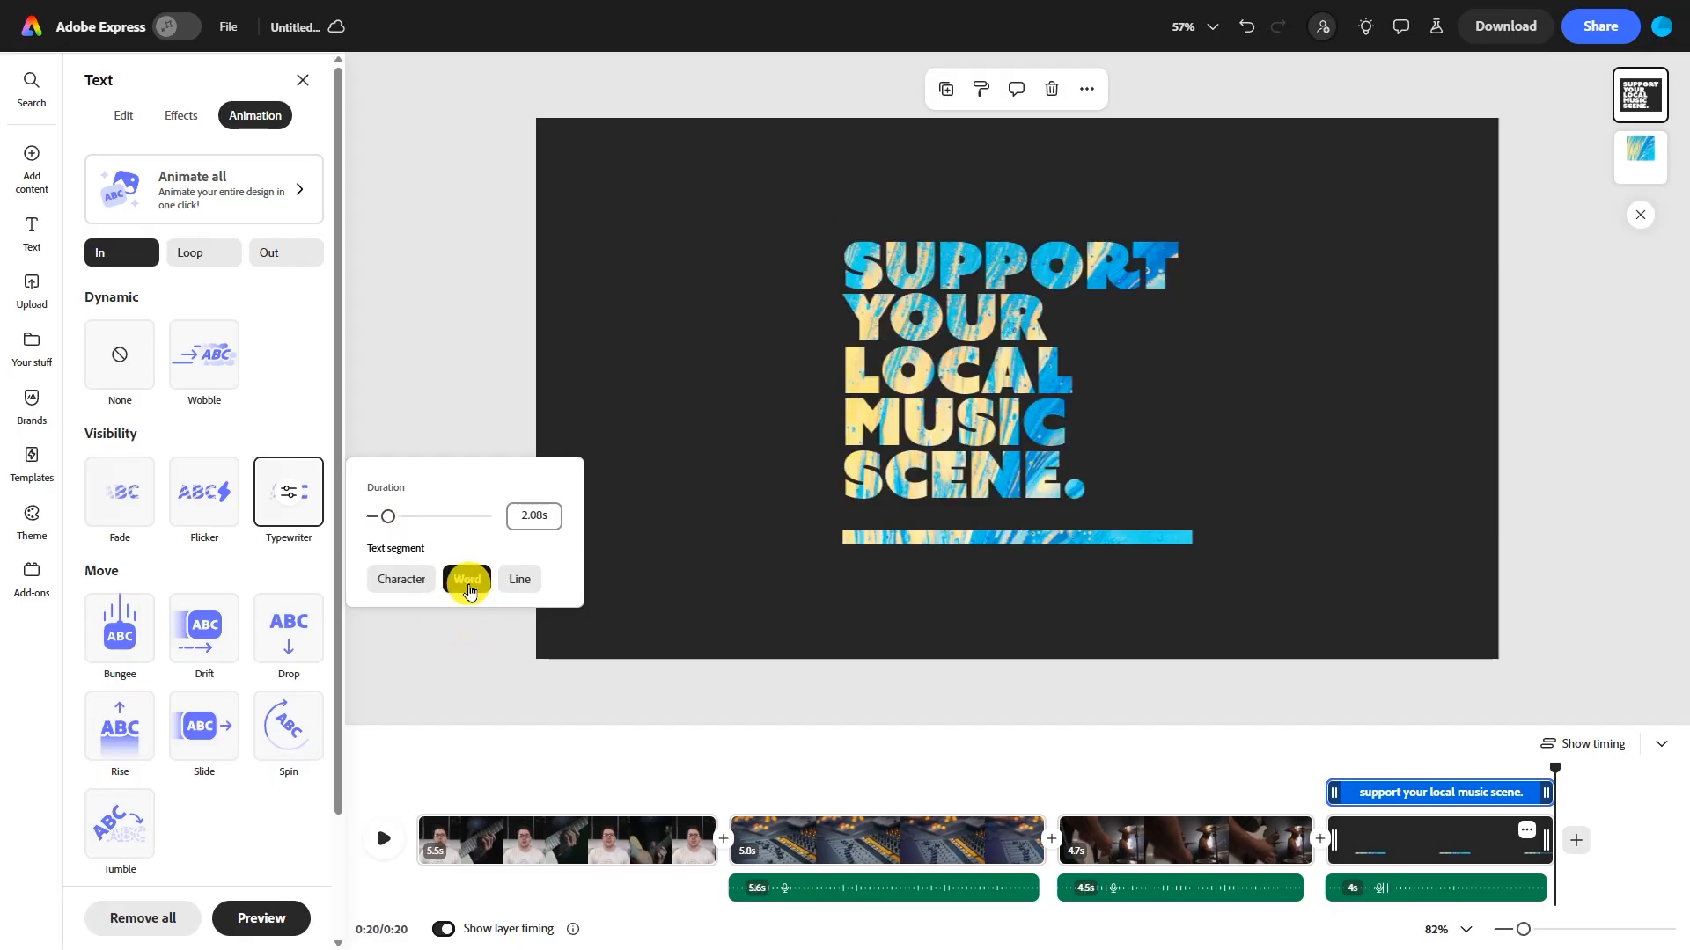
{"action": "left_click", "coordinate": [446, 709]}
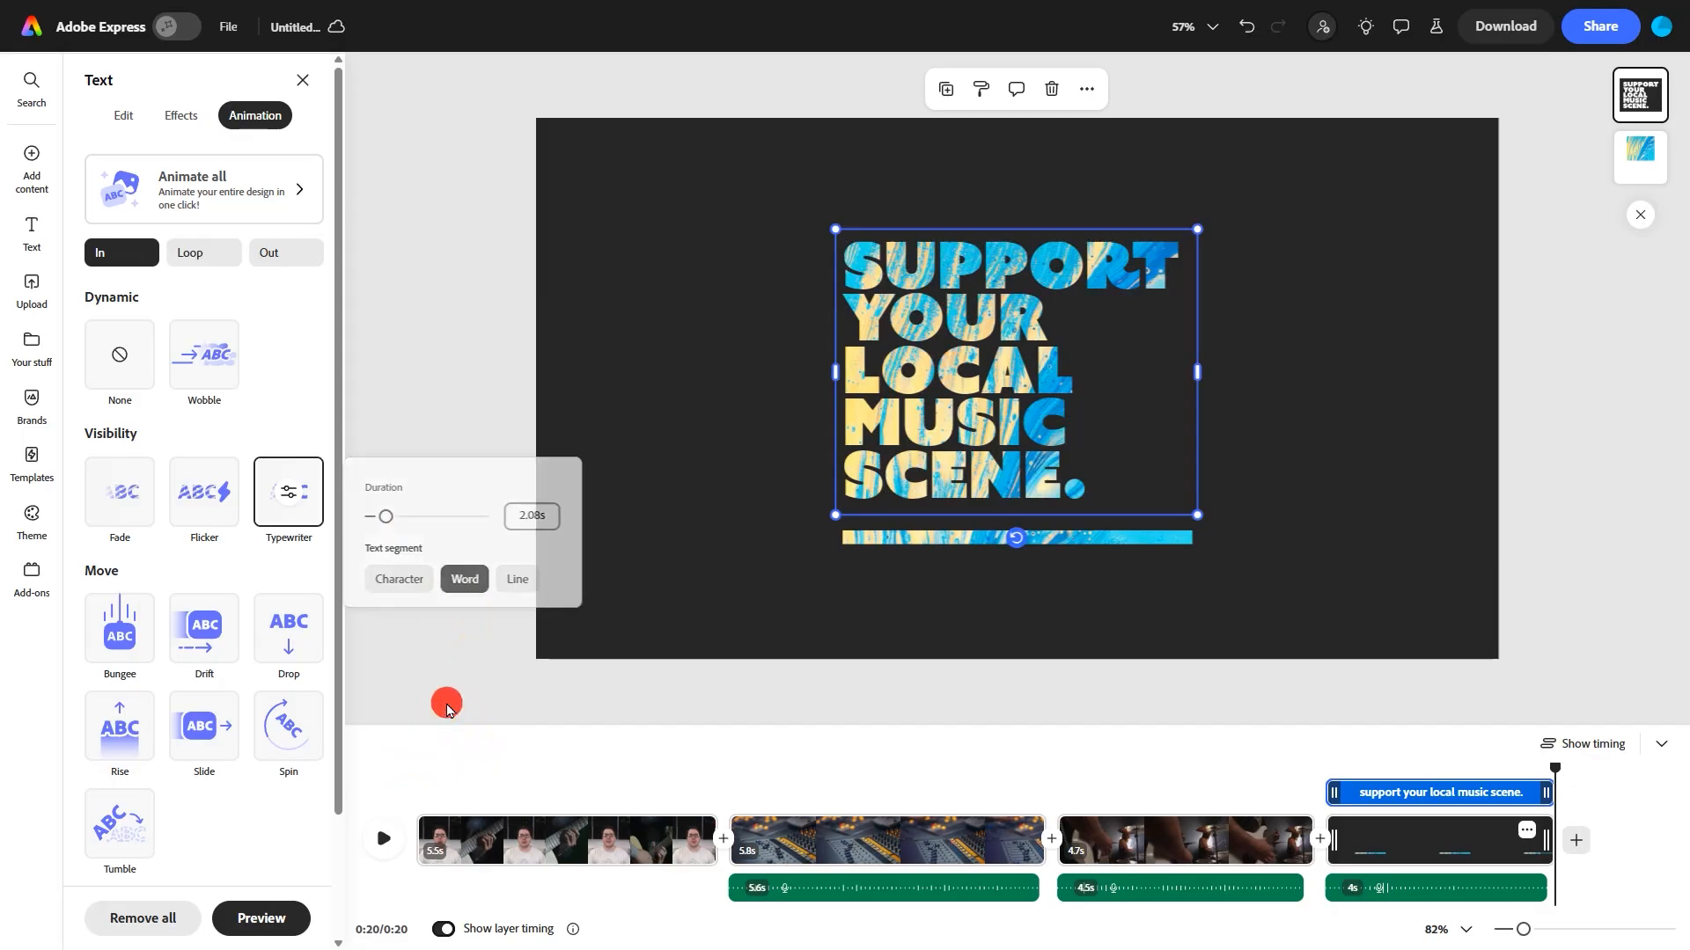
{"action": "left_click_drag", "start_coordinate": [1550, 767], "coordinate": [1194, 774]}
{"action": "left_click", "coordinate": [383, 845]}
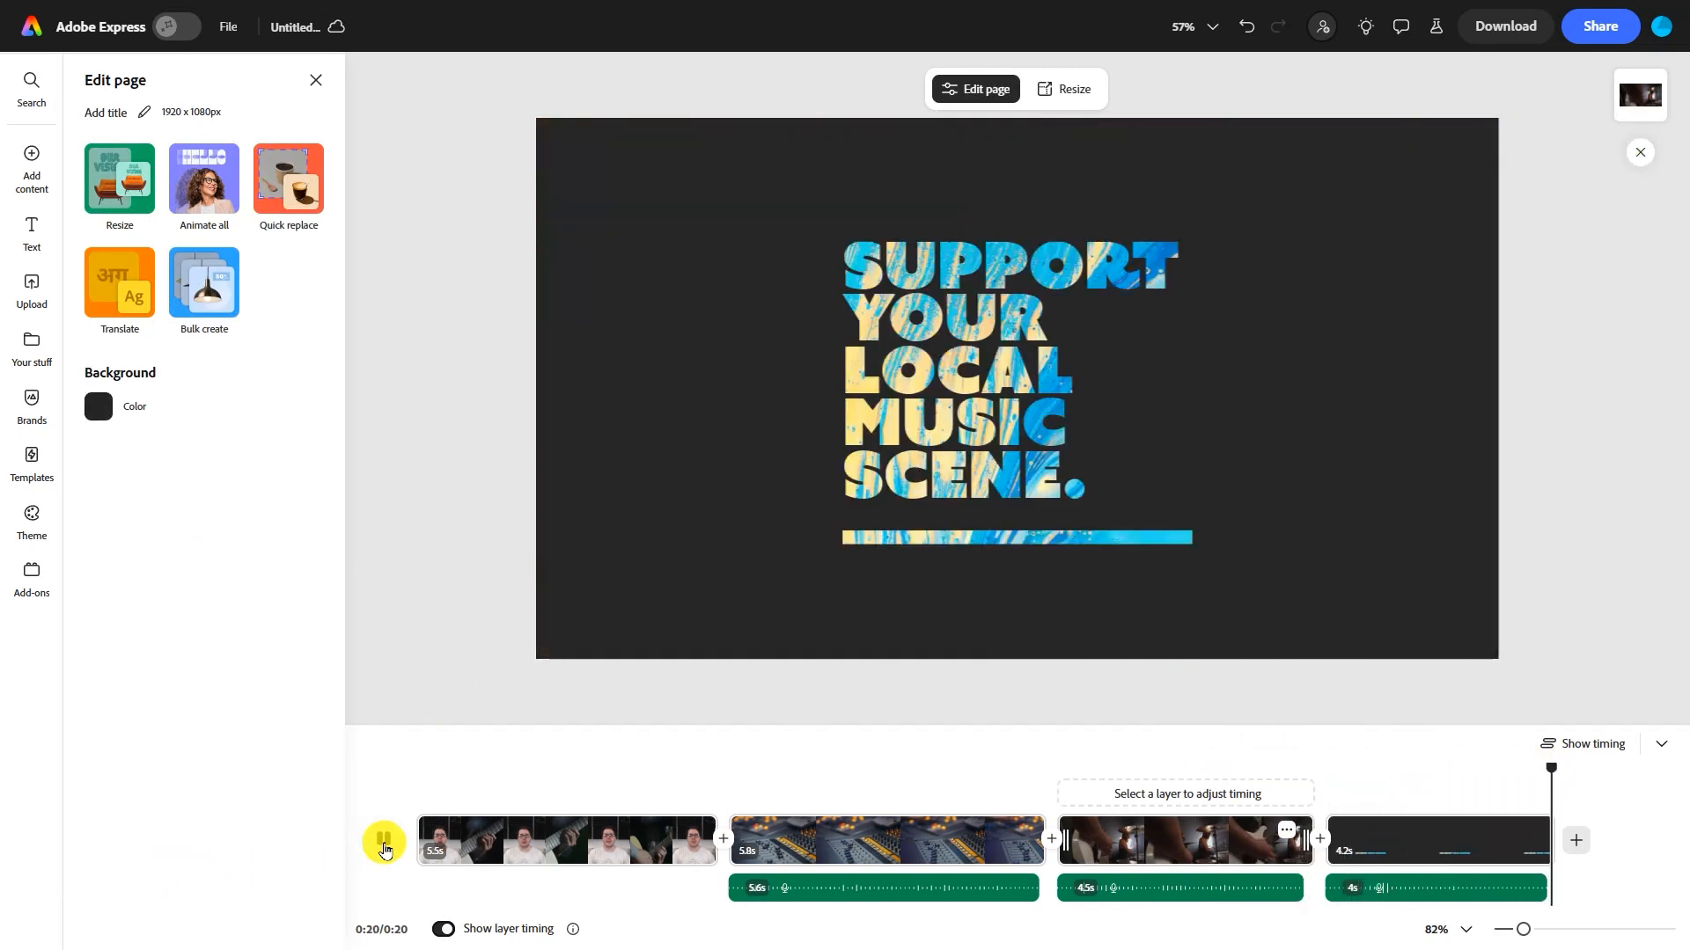
Trim the start of the last scene's voiceover to leave 3.6s, and play back from the third scene
{"action": "left_click", "coordinate": [1431, 889]}
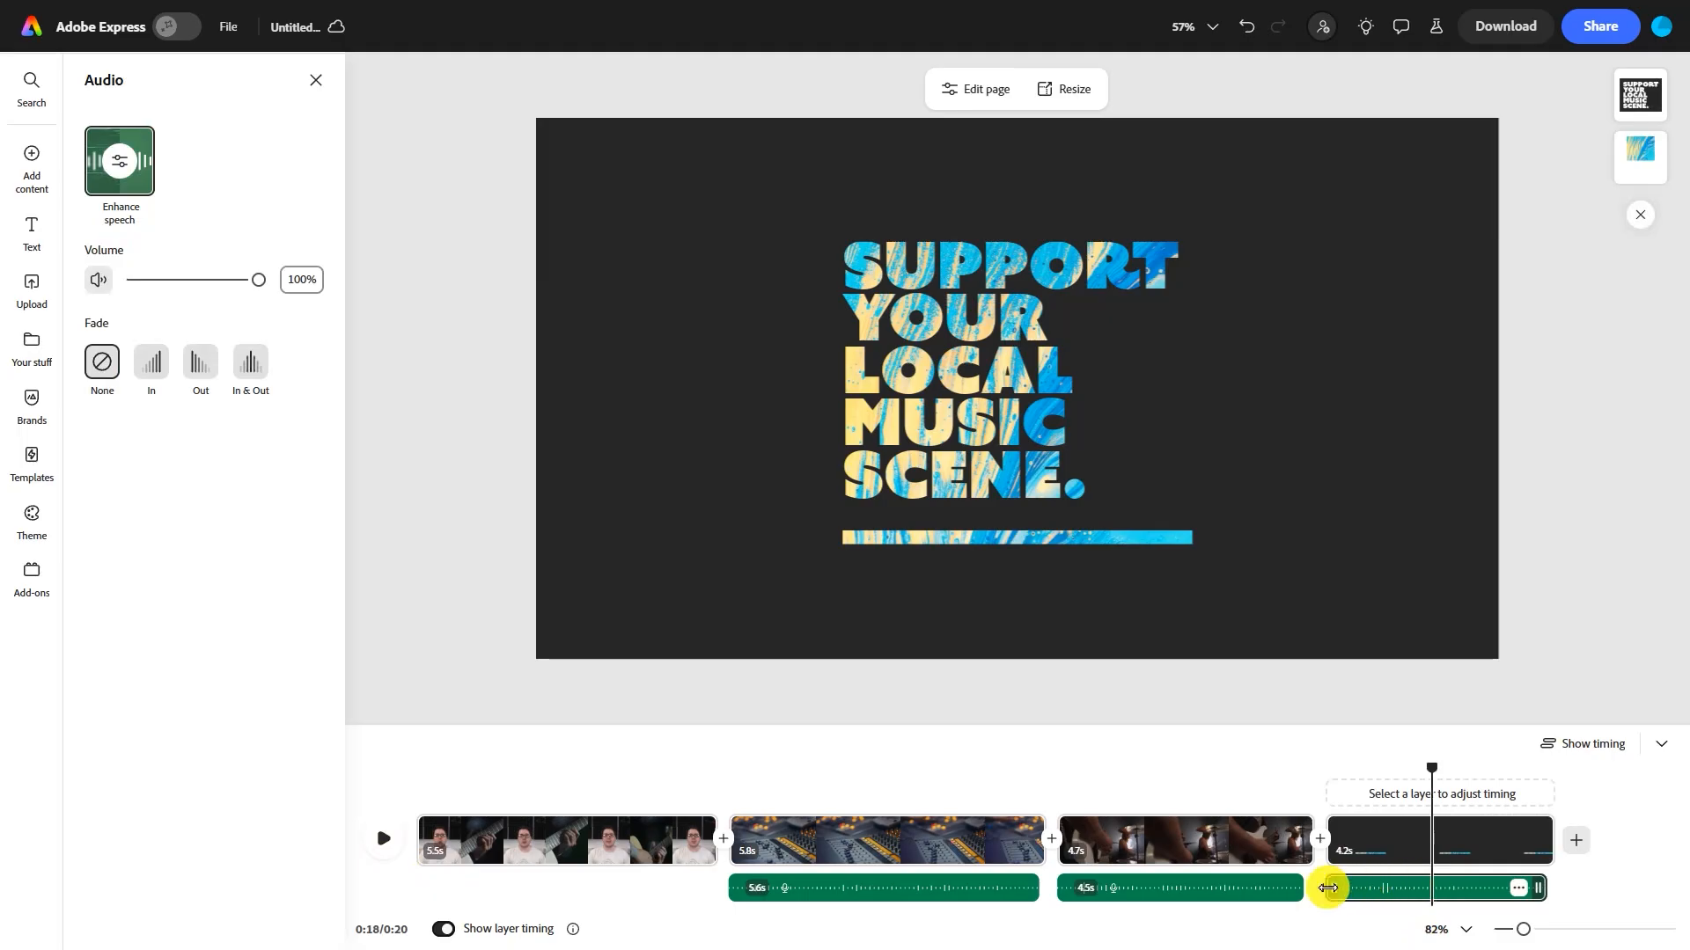
{"action": "left_click_drag", "start_coordinate": [1335, 894], "coordinate": [1400, 889]}
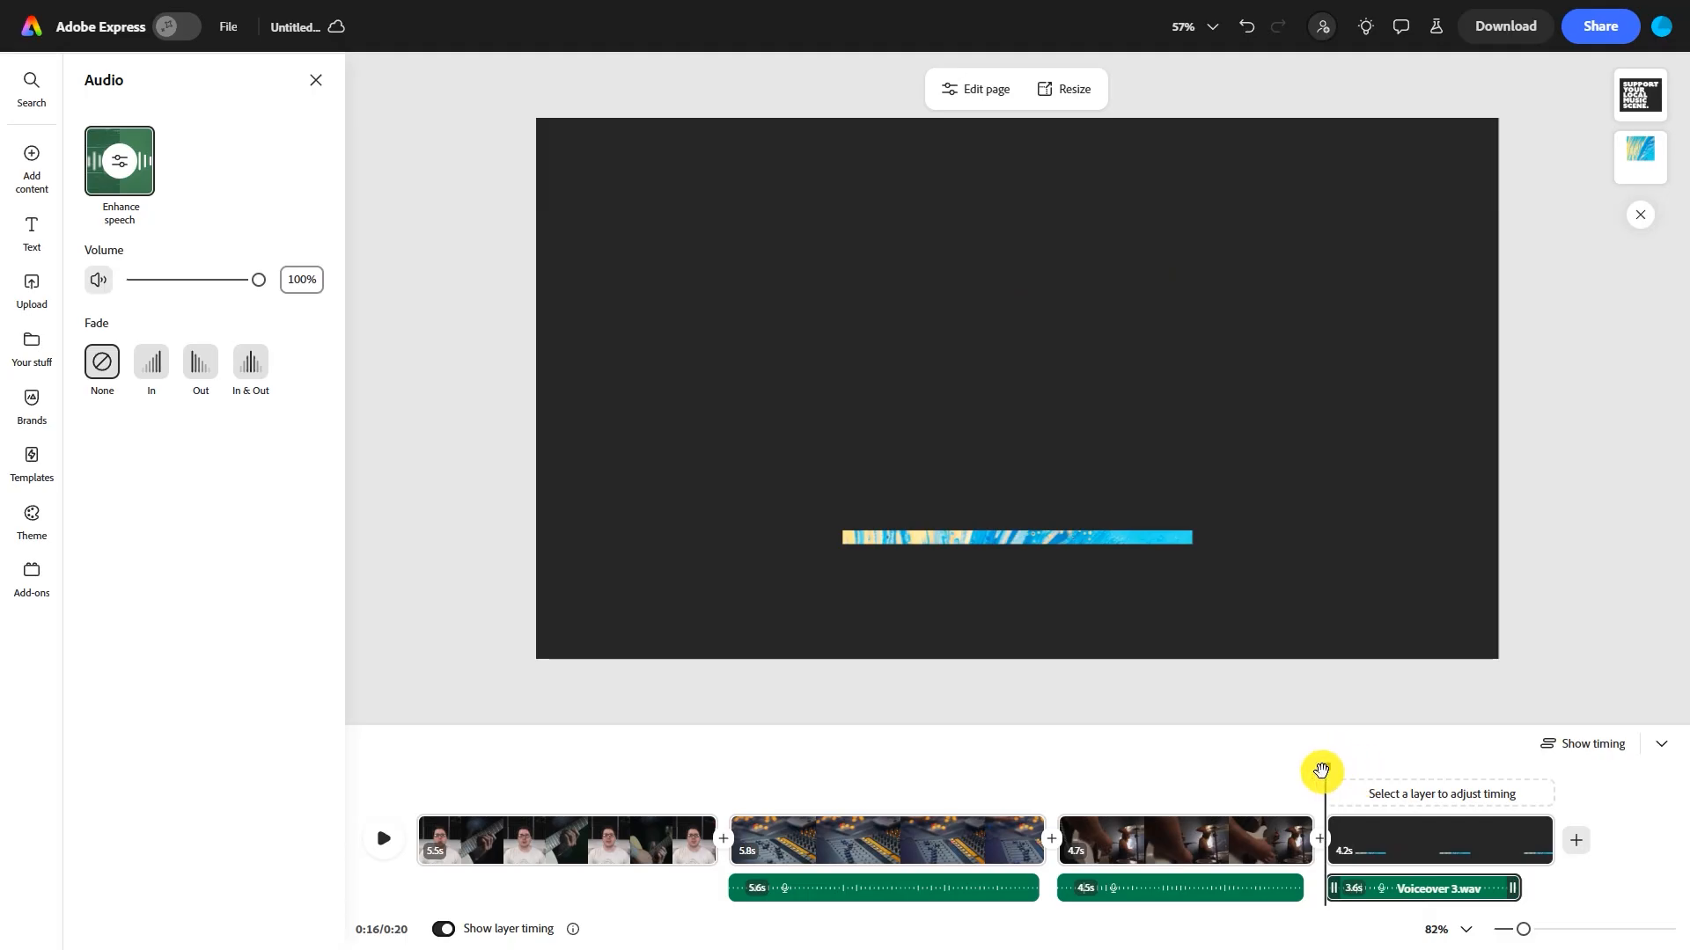
{"action": "left_click_drag", "start_coordinate": [1323, 771], "coordinate": [1214, 767]}
{"action": "left_click", "coordinate": [386, 842]}
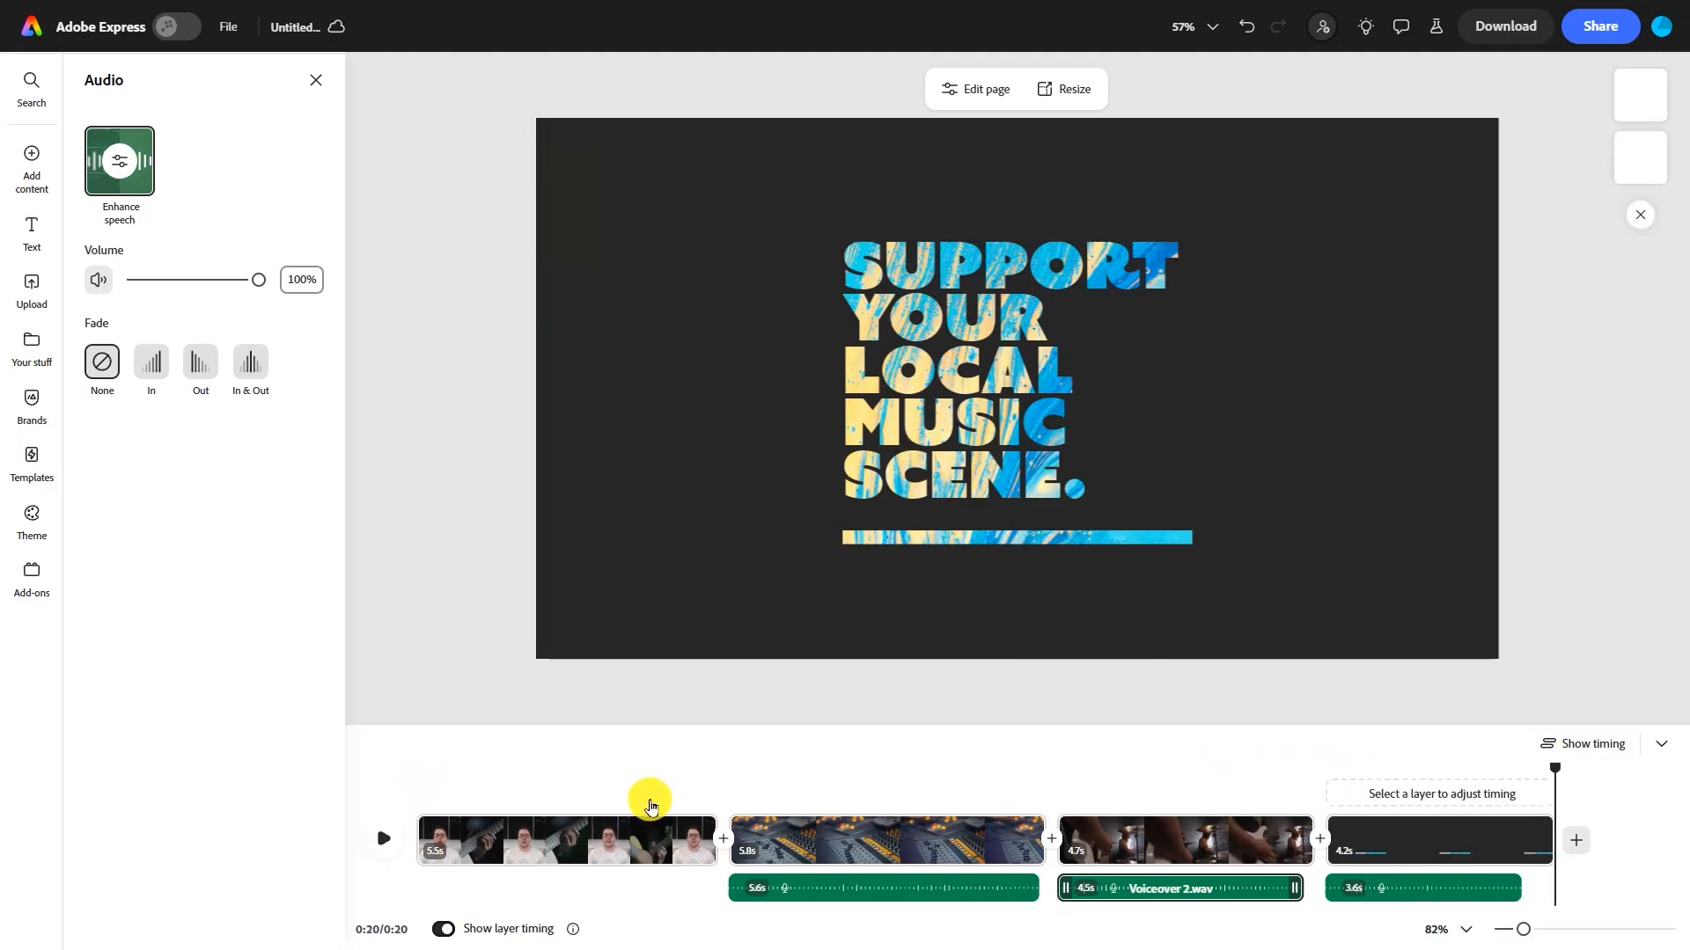
Add the blues track "Gone For Bad (Loop1)" from the audio library to the video
{"action": "left_click", "coordinate": [29, 156]}
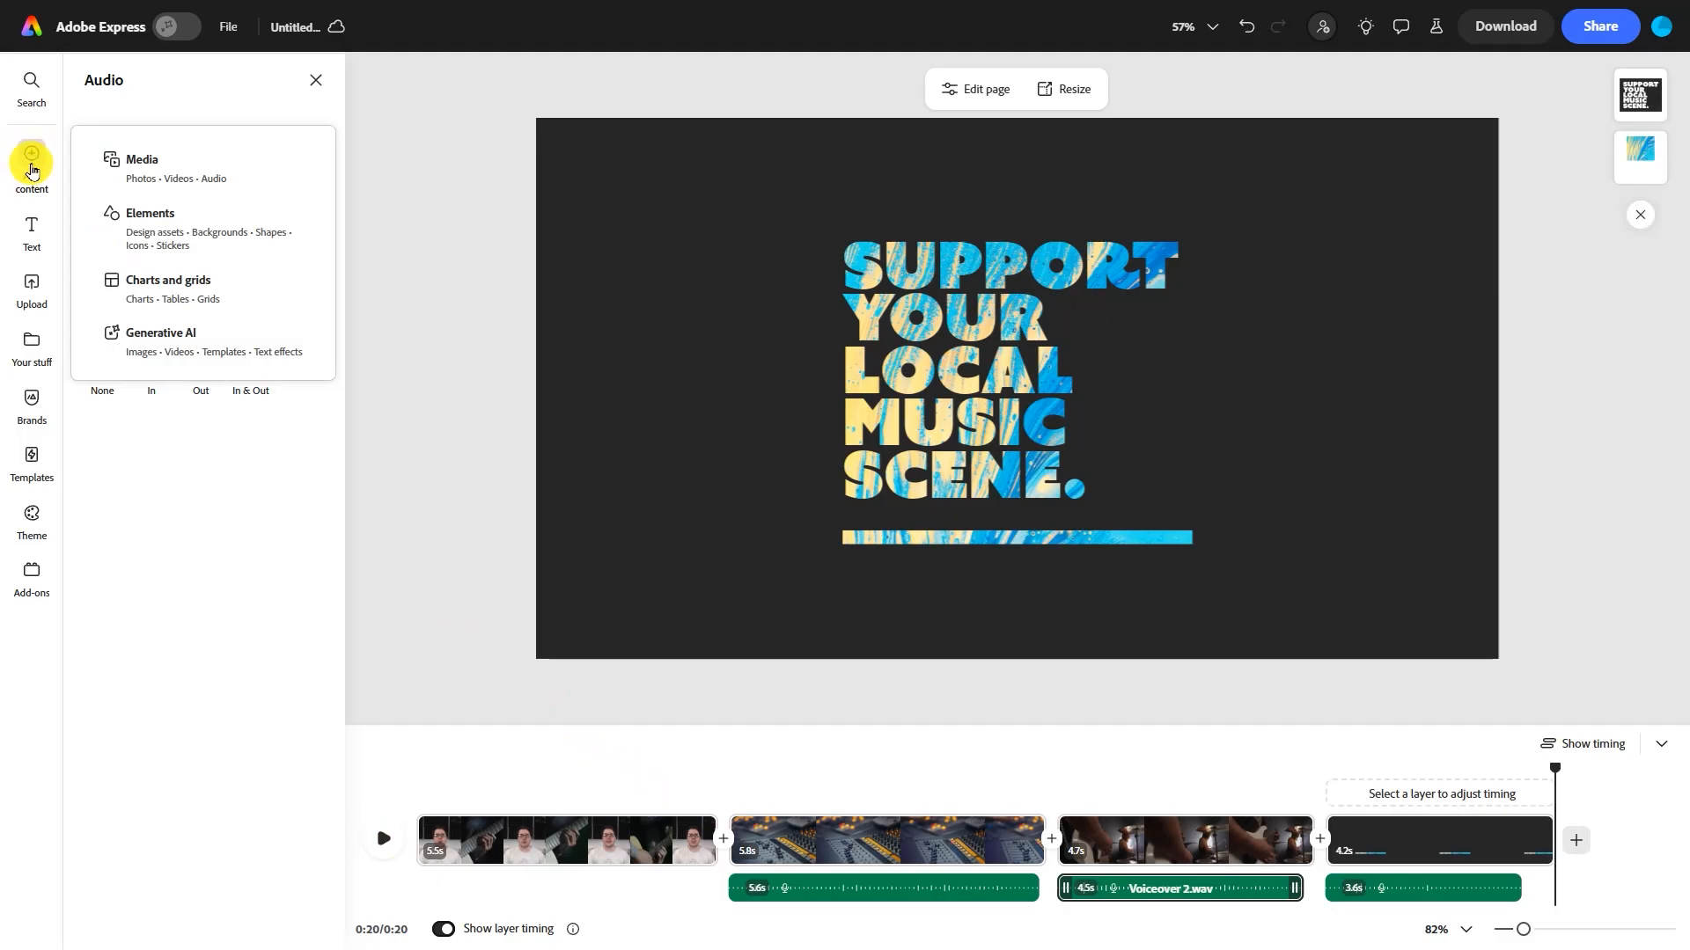
{"action": "left_click", "coordinate": [151, 162]}
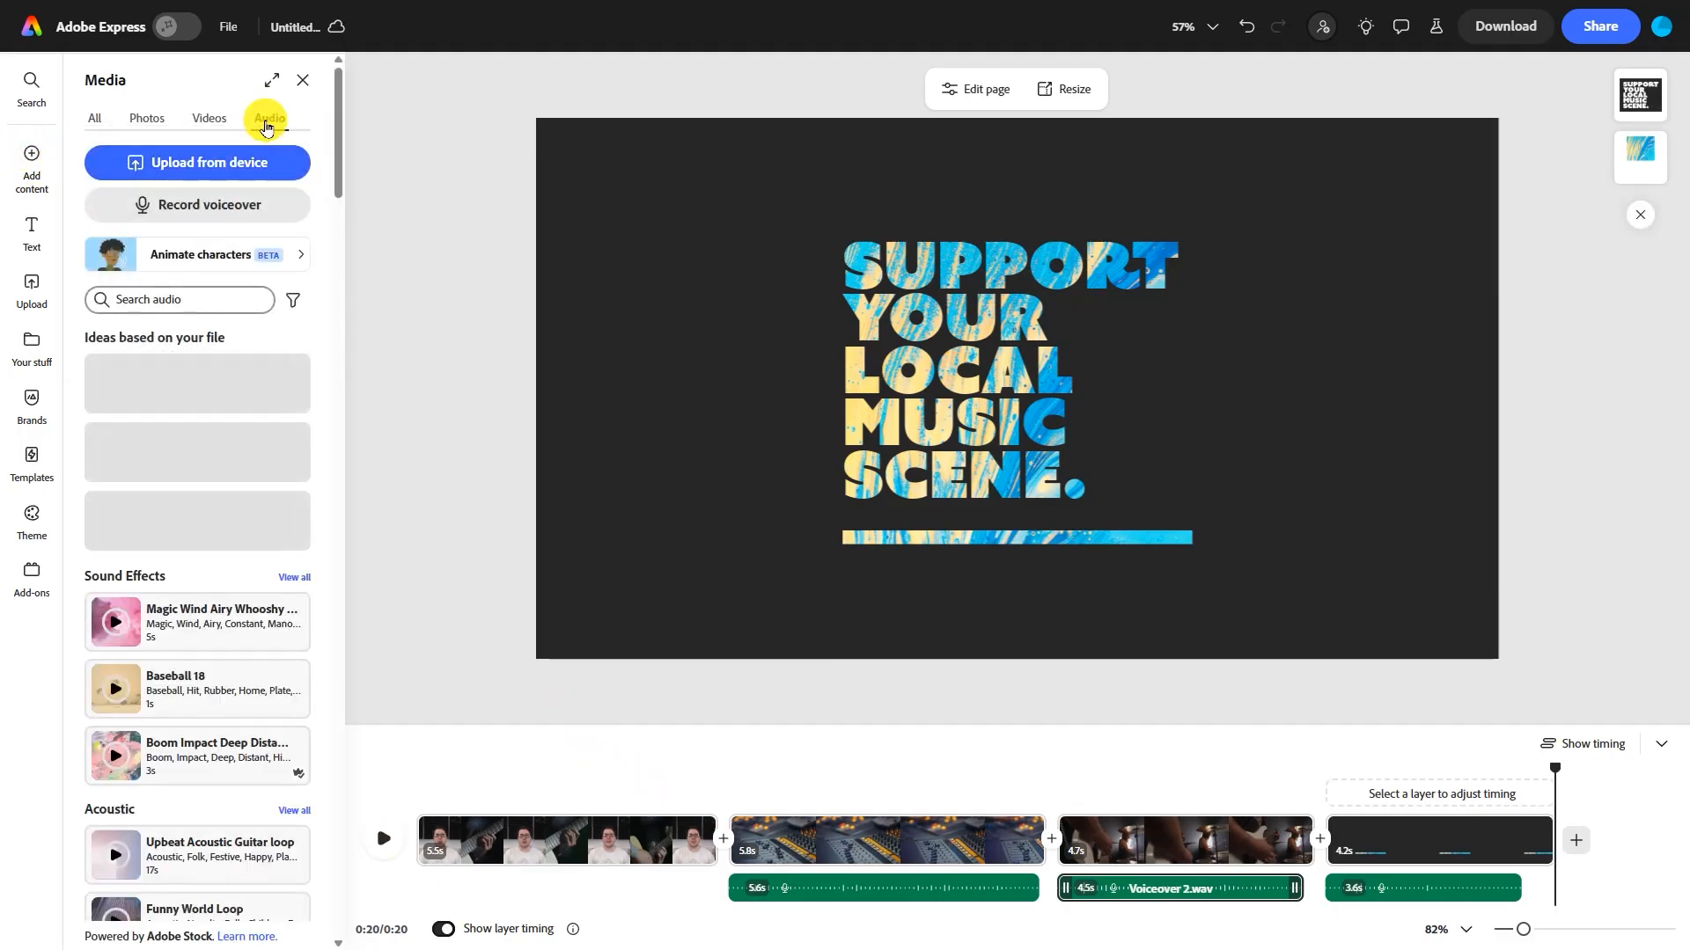
{"action": "left_click_drag", "start_coordinate": [336, 143], "coordinate": [336, 279]}
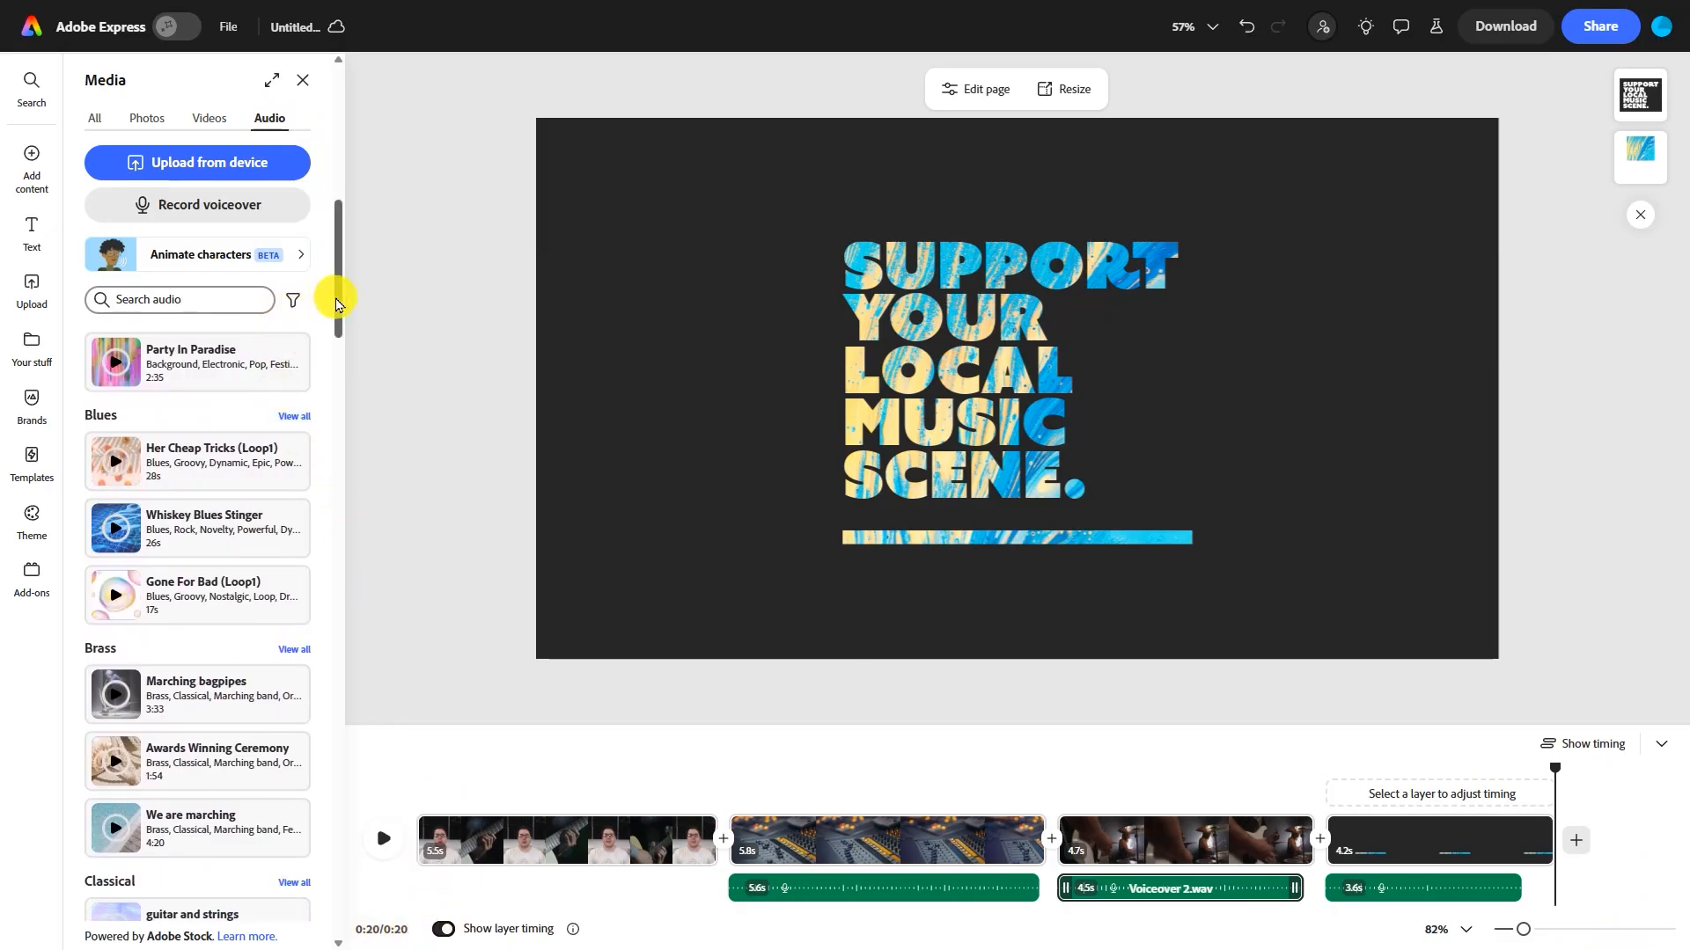
{"action": "left_click_drag", "start_coordinate": [335, 303], "coordinate": [336, 334]}
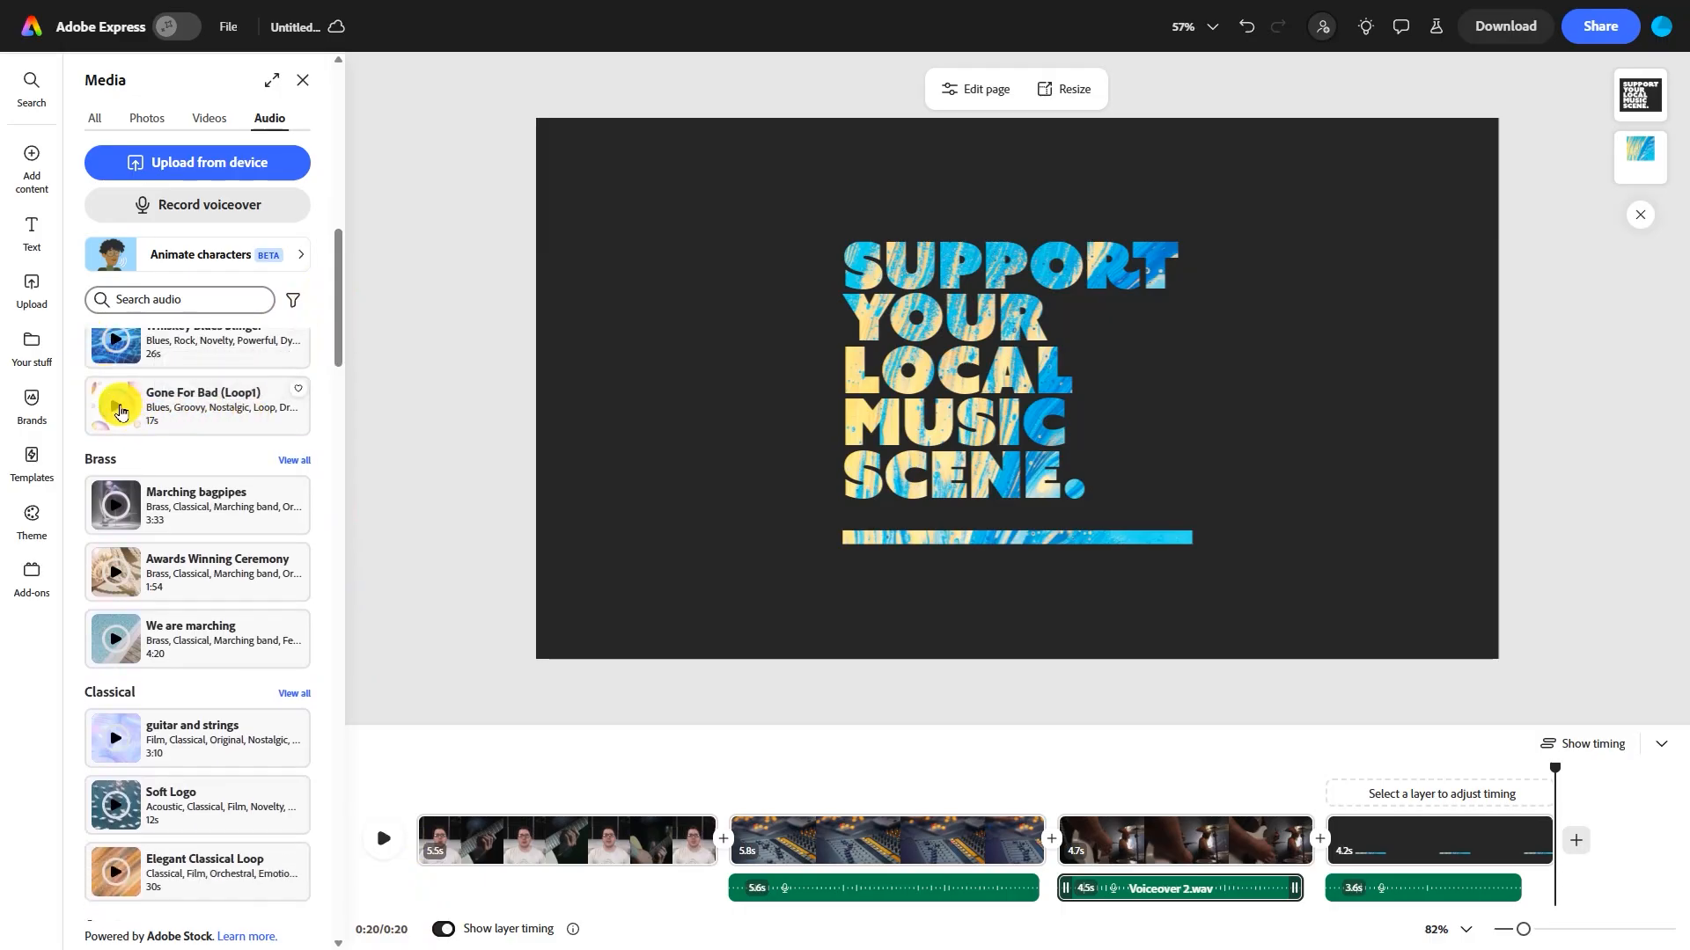
{"action": "left_click", "coordinate": [119, 408]}
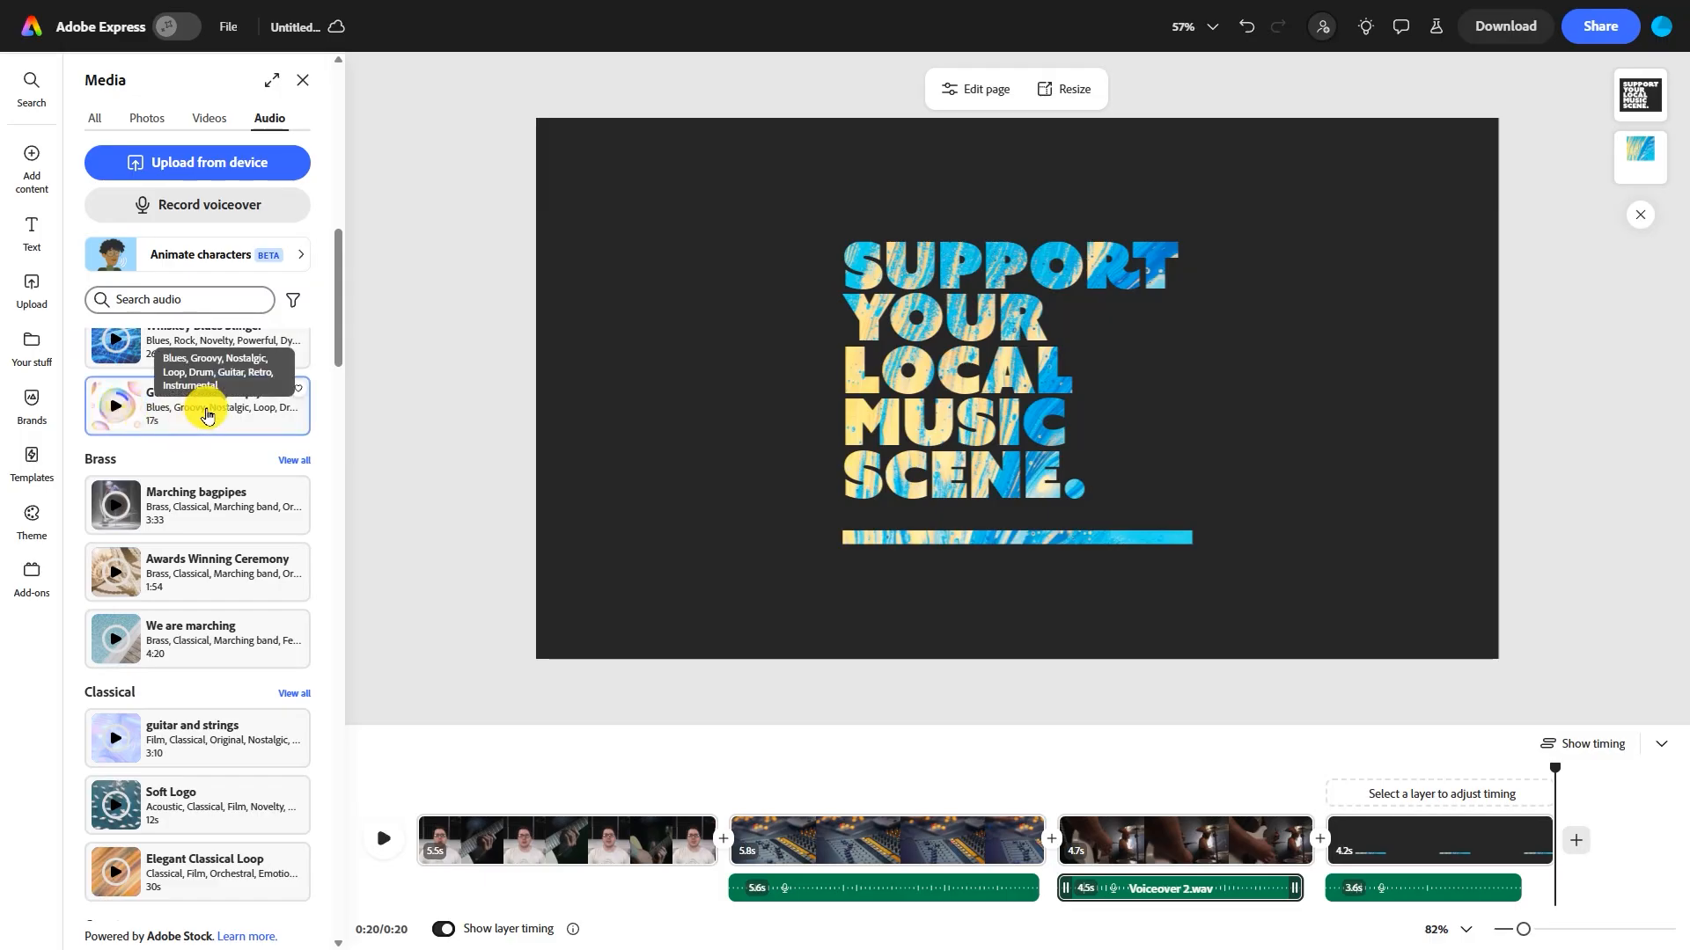
{"action": "left_click", "coordinate": [207, 415]}
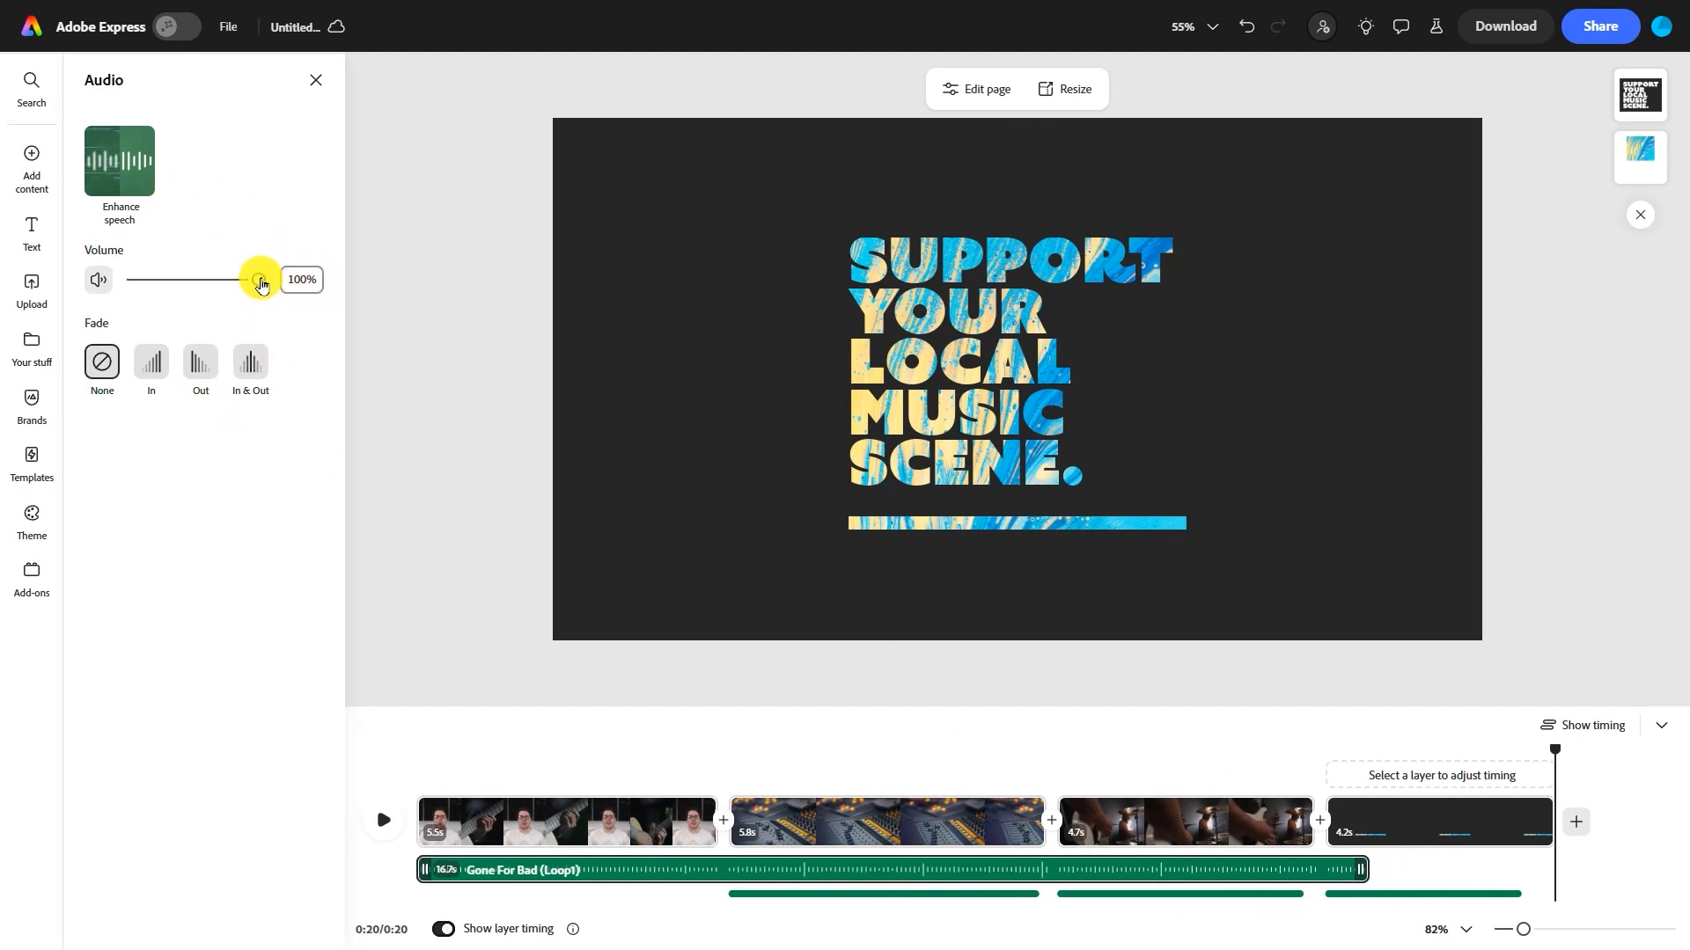
Lower the music track's volume to 10% and apply an In & Out fade
{"action": "left_click_drag", "start_coordinate": [261, 283], "coordinate": [177, 277]}
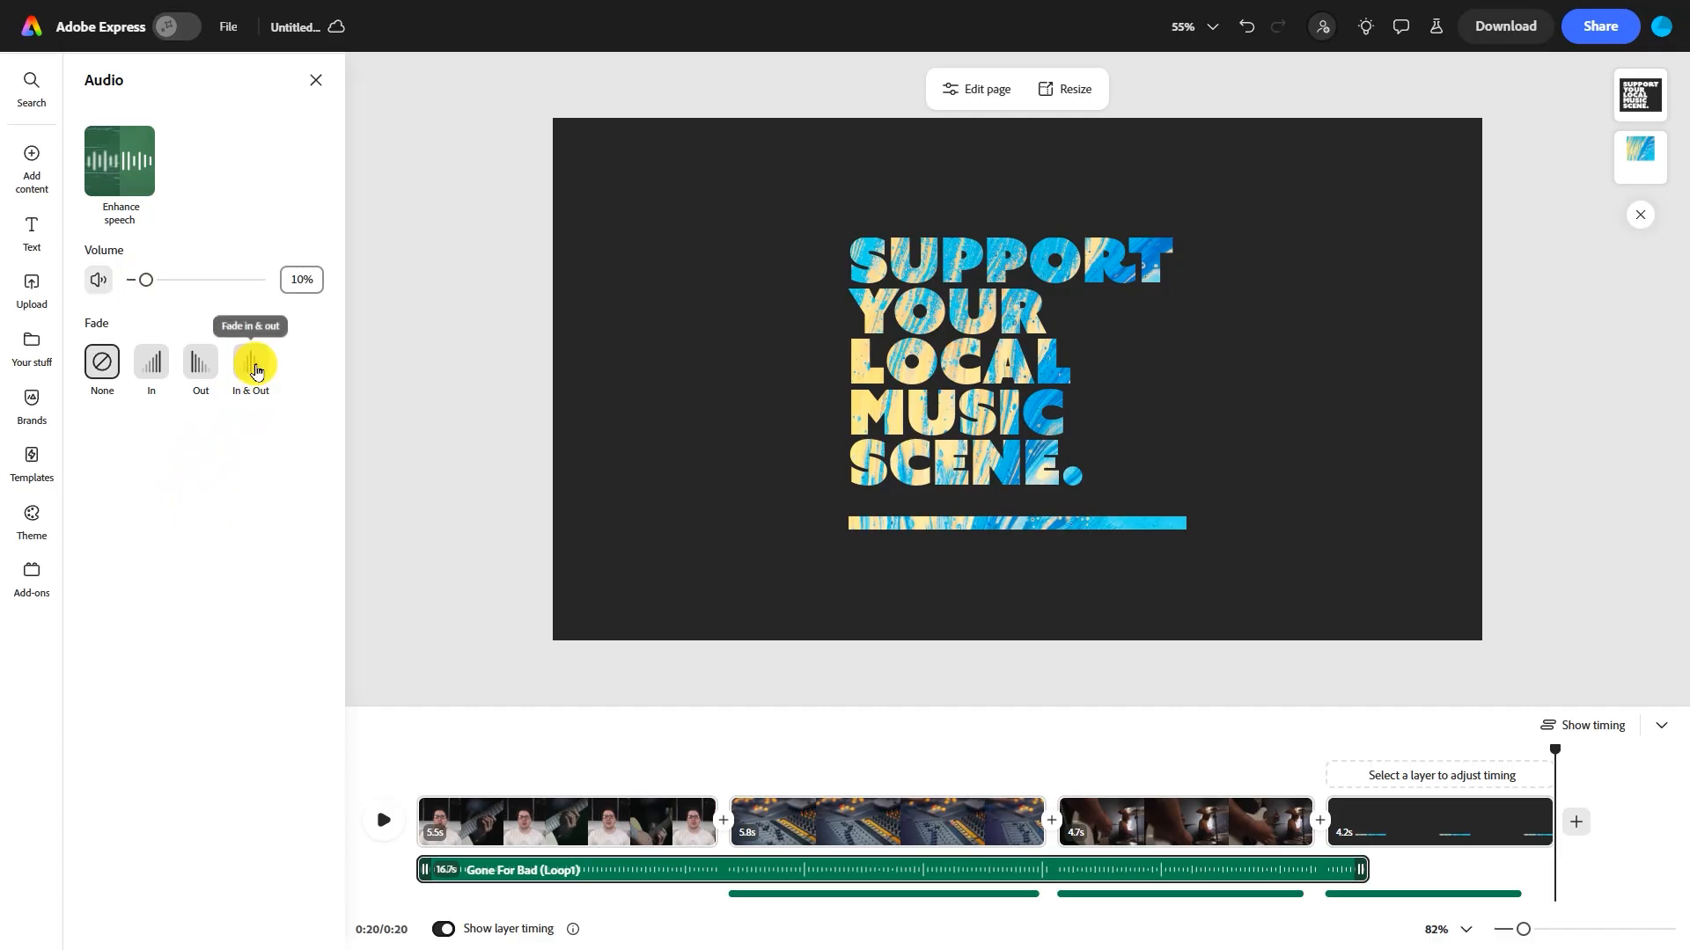
{"action": "left_click", "coordinate": [255, 366]}
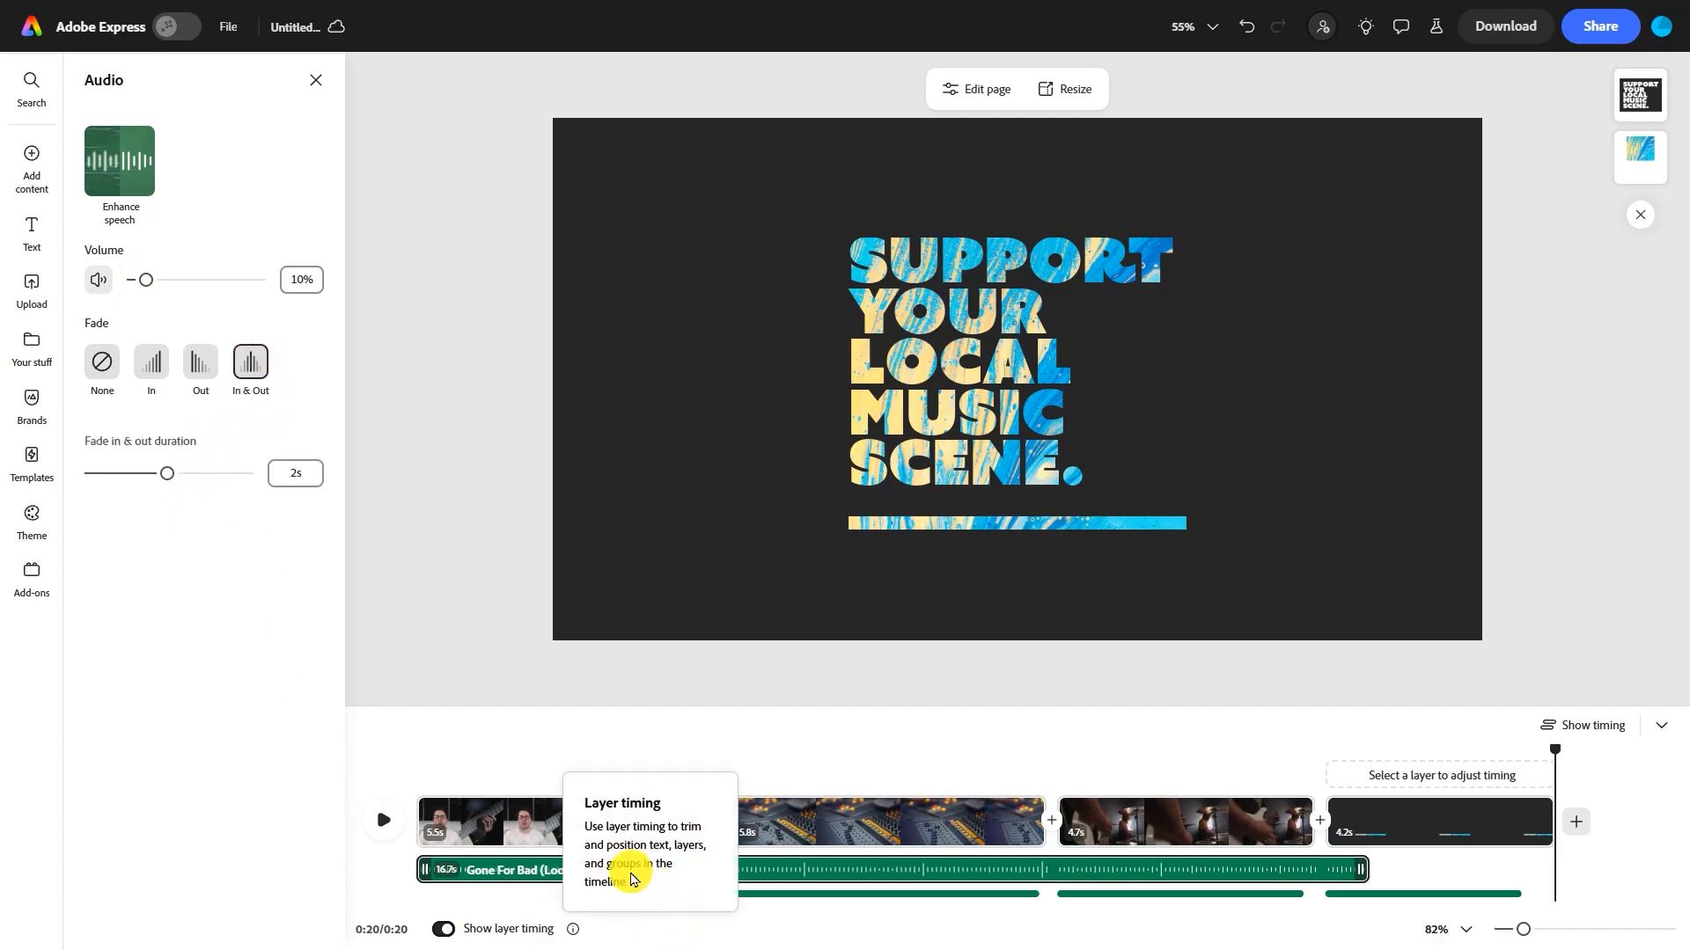
Shift the music track to start about 2 seconds into the video, and return the playhead to the beginning for playback
{"action": "left_click_drag", "start_coordinate": [827, 871], "coordinate": [928, 869]}
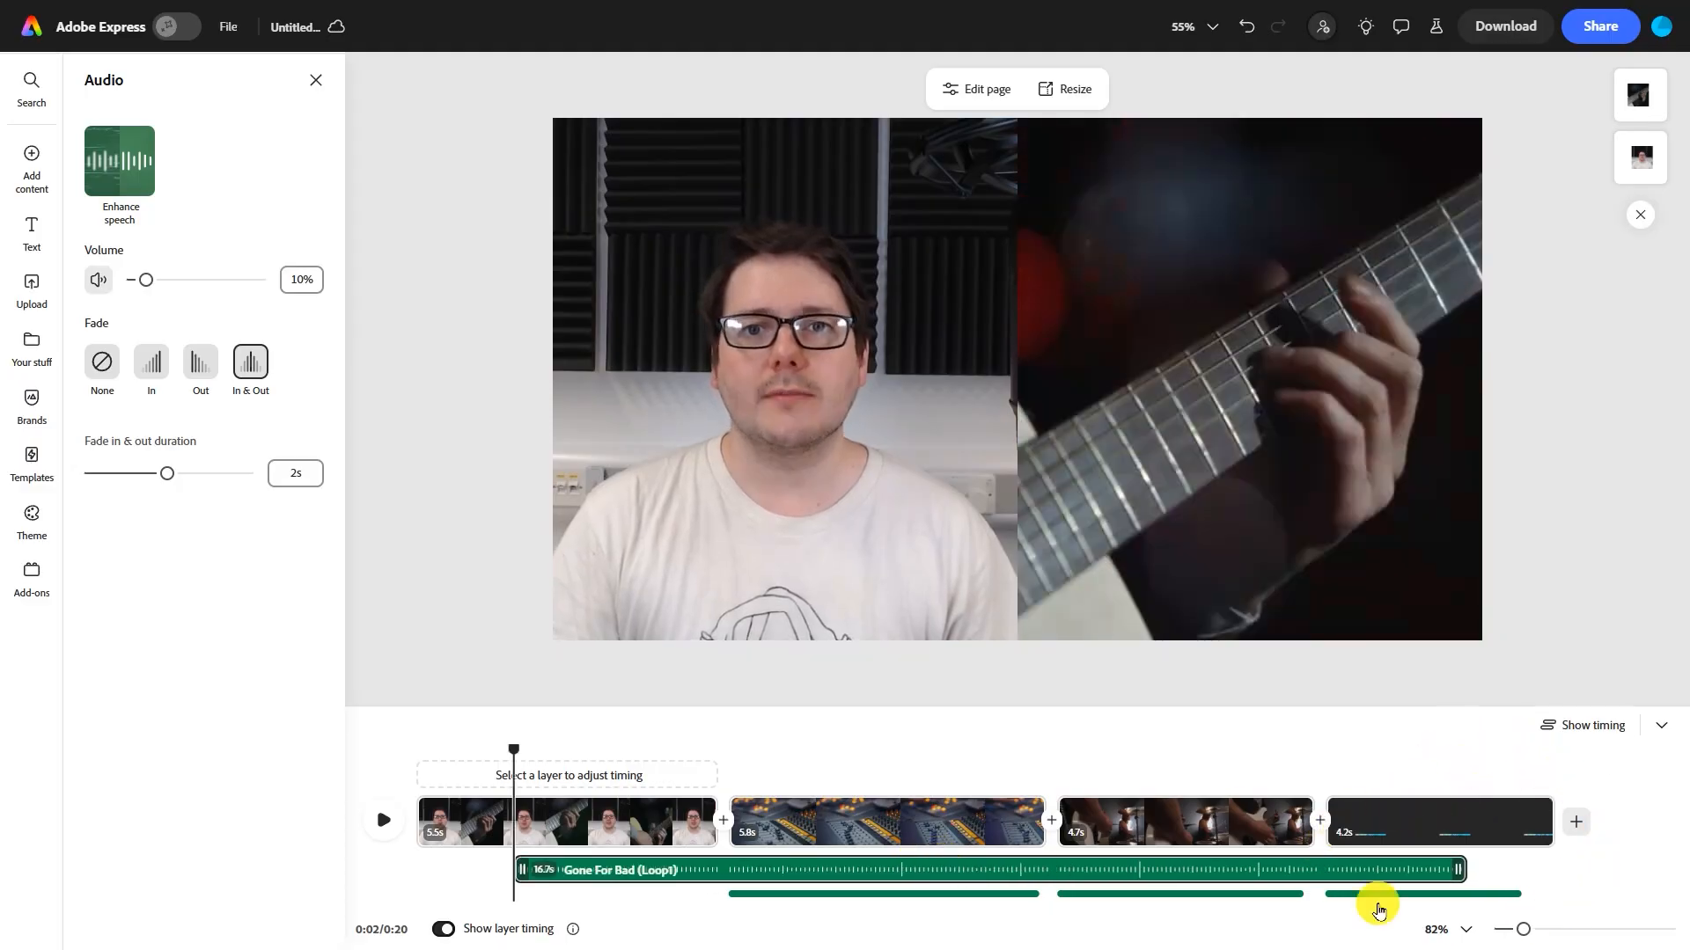
{"action": "left_click_drag", "start_coordinate": [514, 749], "coordinate": [346, 744]}
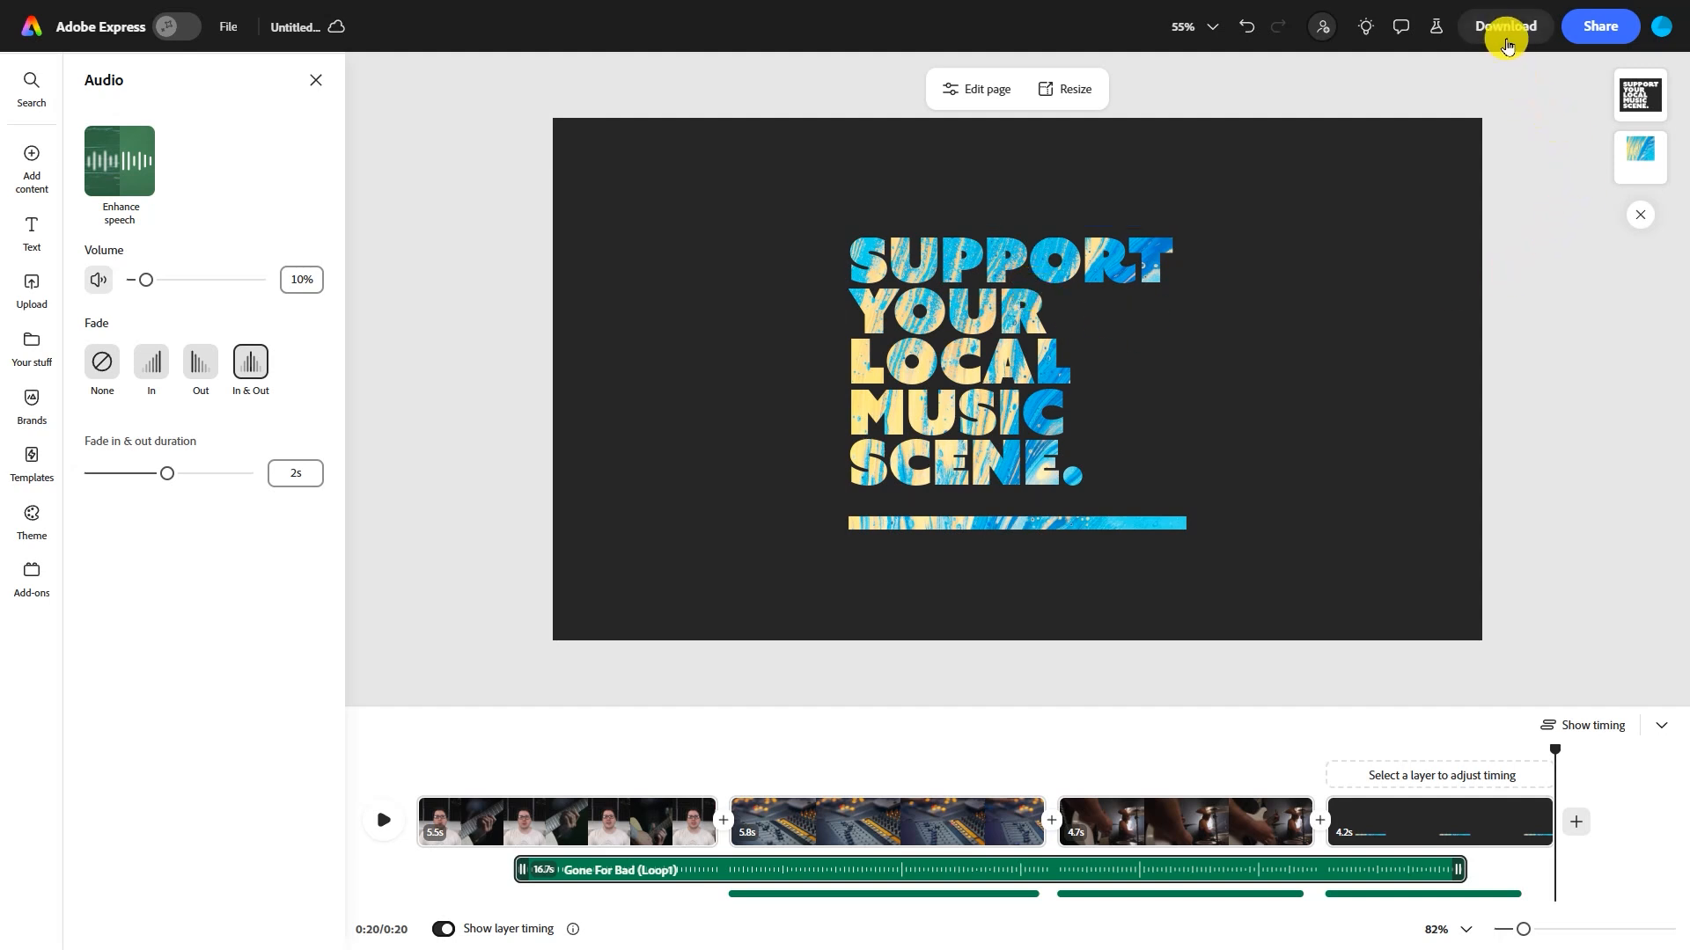
Set up the video download as MP4 at 1080p (Original size)
{"action": "left_click", "coordinate": [1501, 29]}
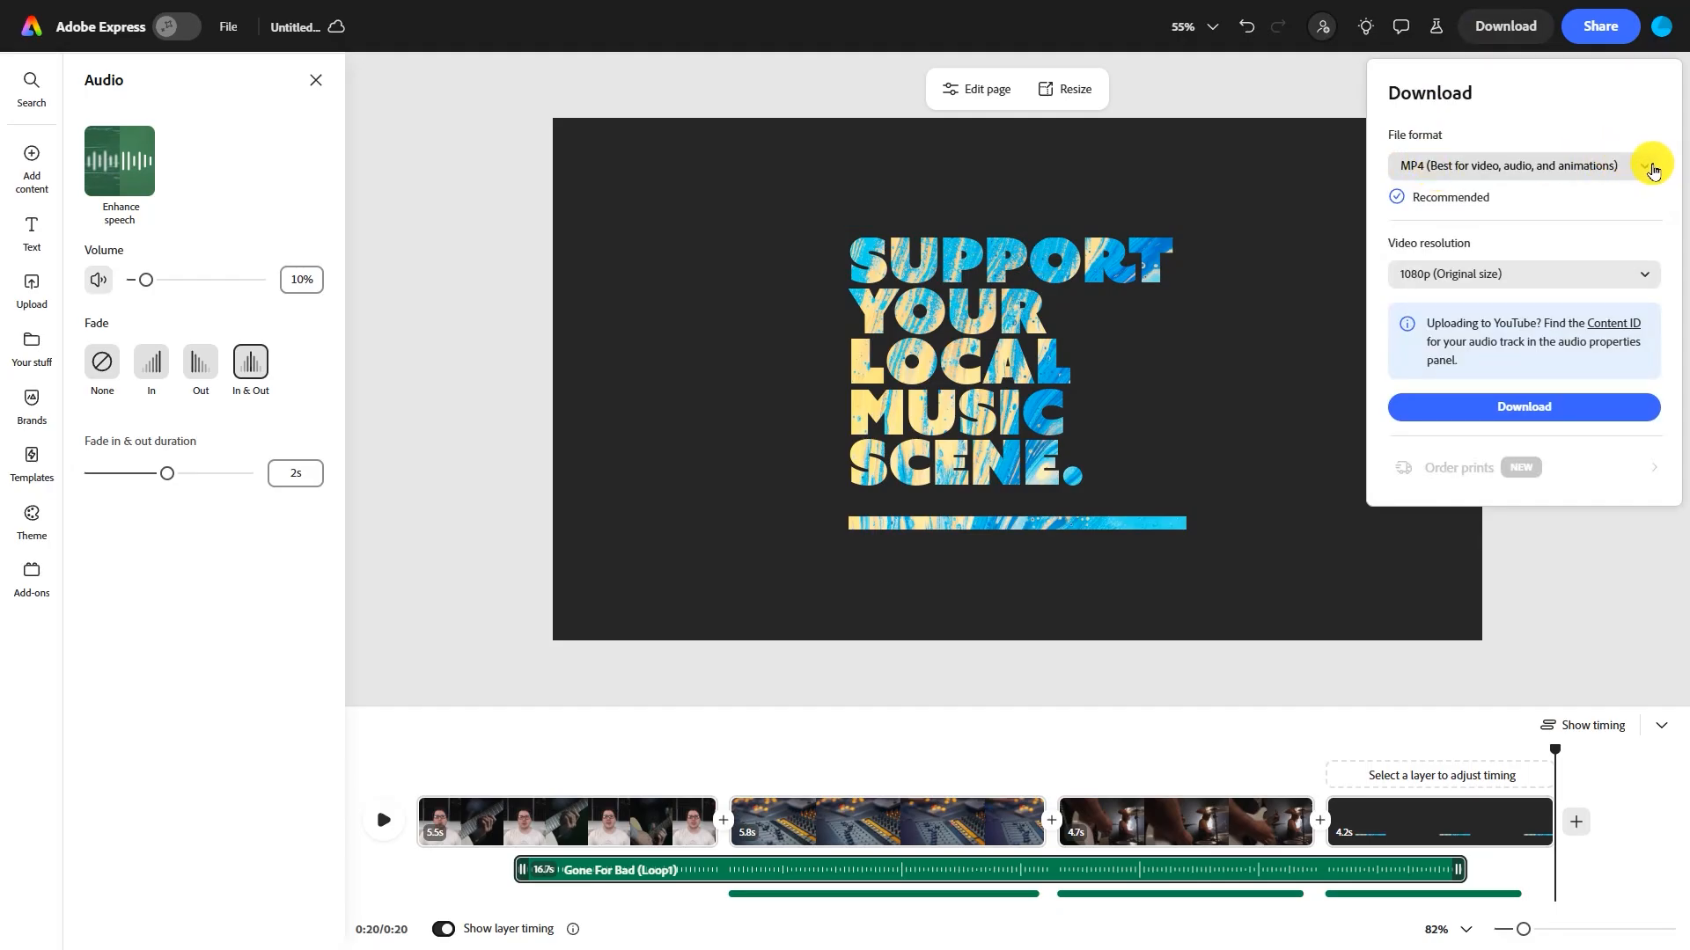
{"action": "left_click", "coordinate": [1433, 274]}
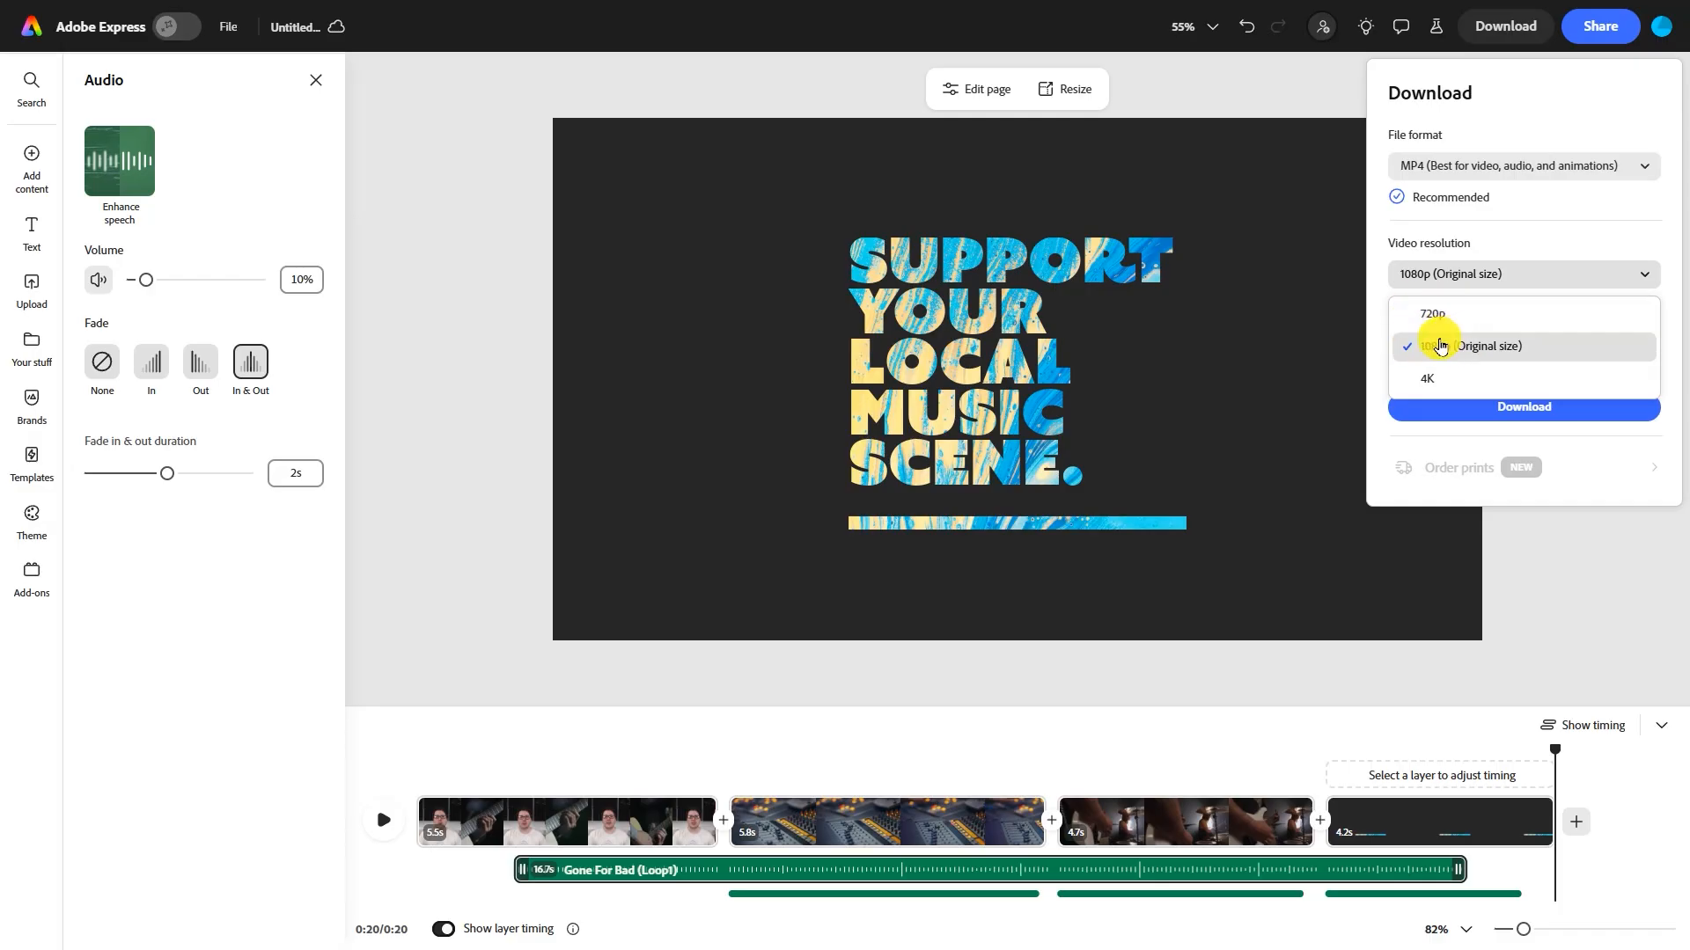
{"action": "left_click", "coordinate": [1440, 346]}
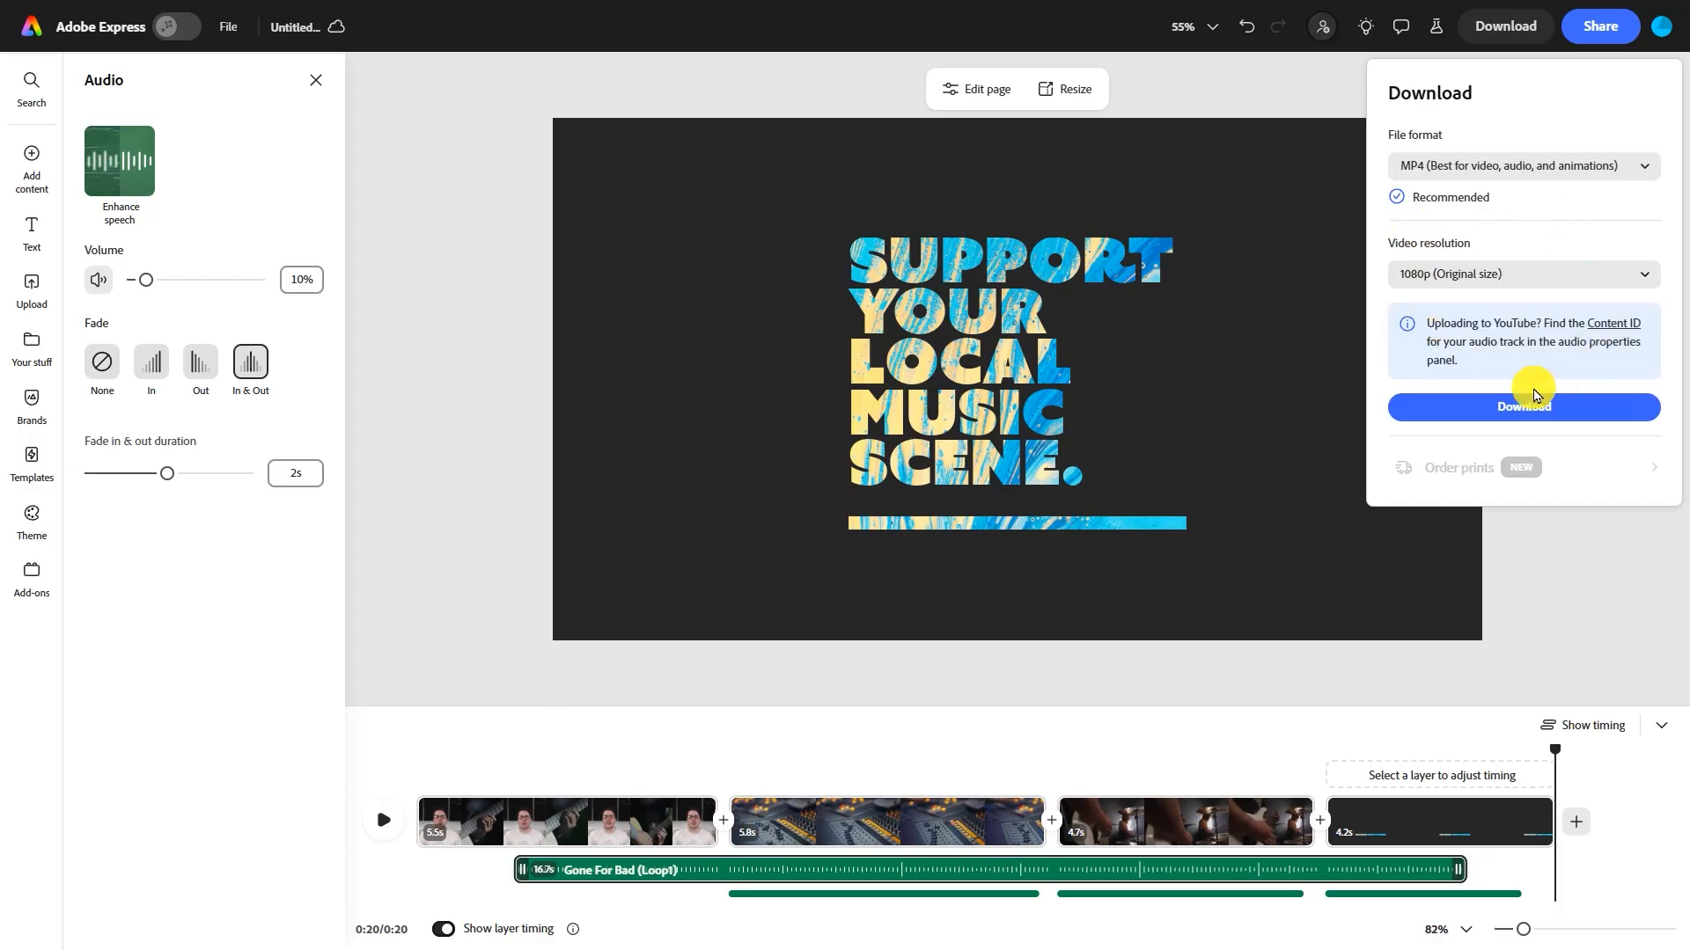